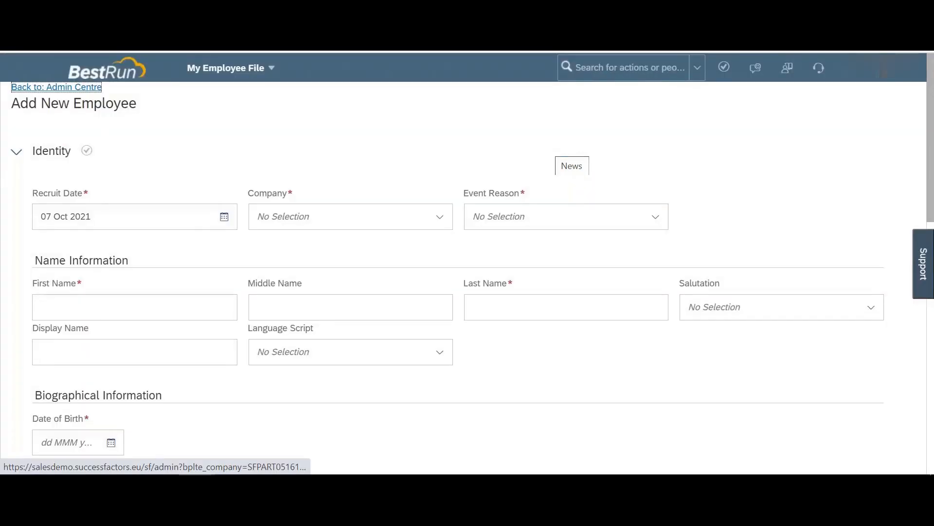
Step: Set the company to Bestrun (DE) (1010) and the event reason to New Hire (HIRNEW)
left_click(432, 220)
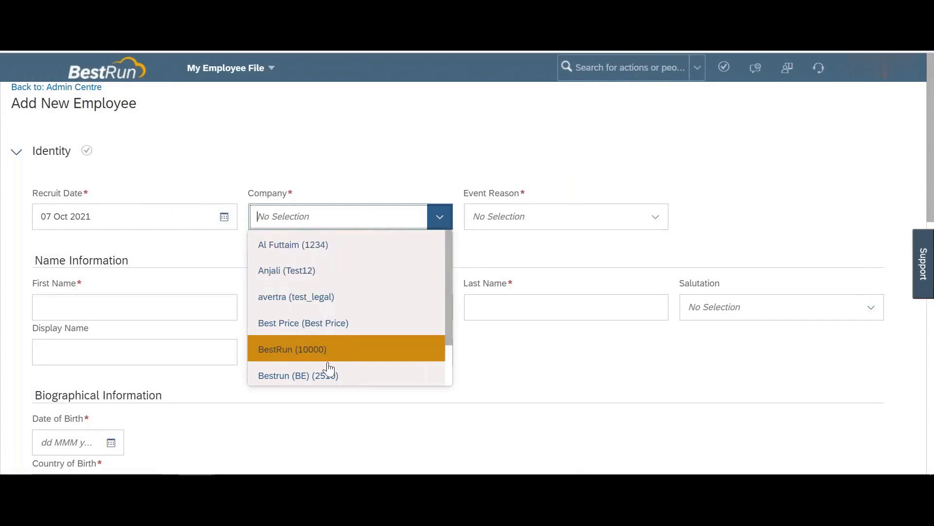
scroll(328, 375, "down", 2)
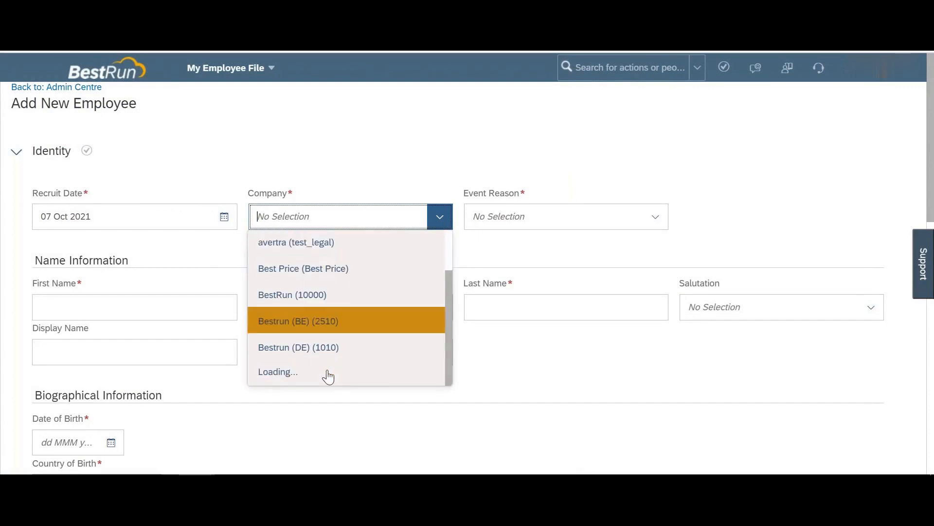
left_click(313, 350)
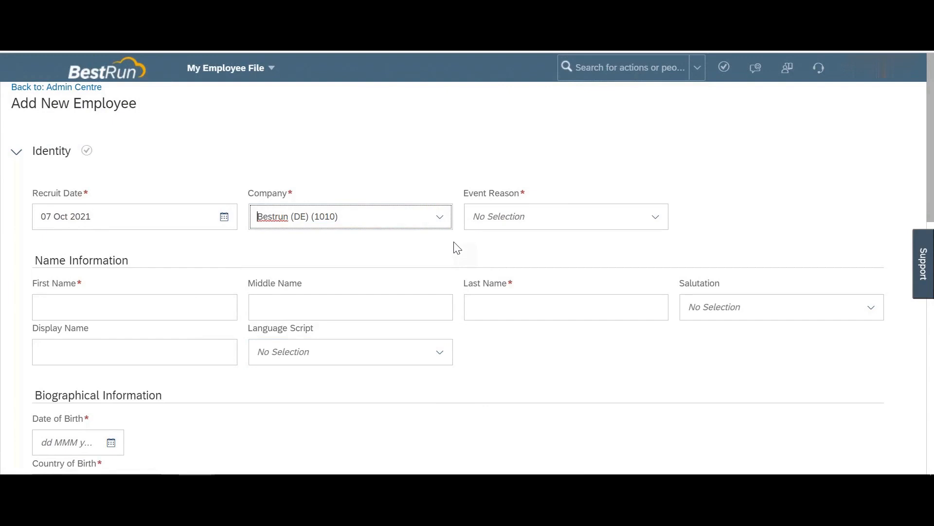
left_click(656, 217)
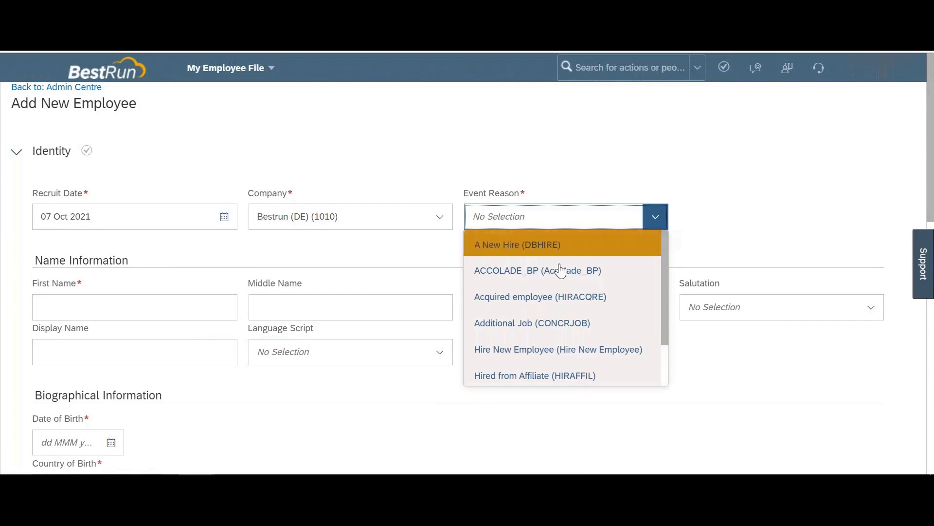
scroll(512, 322, "down", 2)
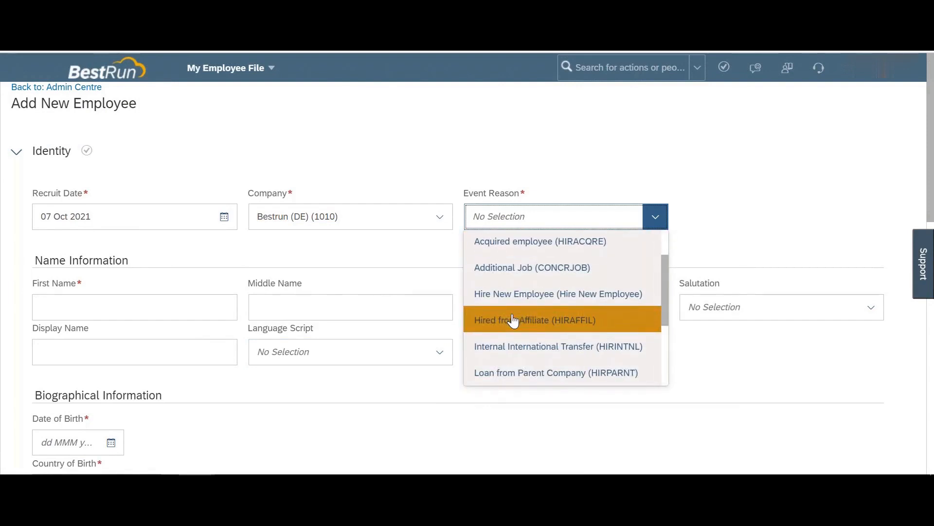
scroll(513, 321, "down", 3)
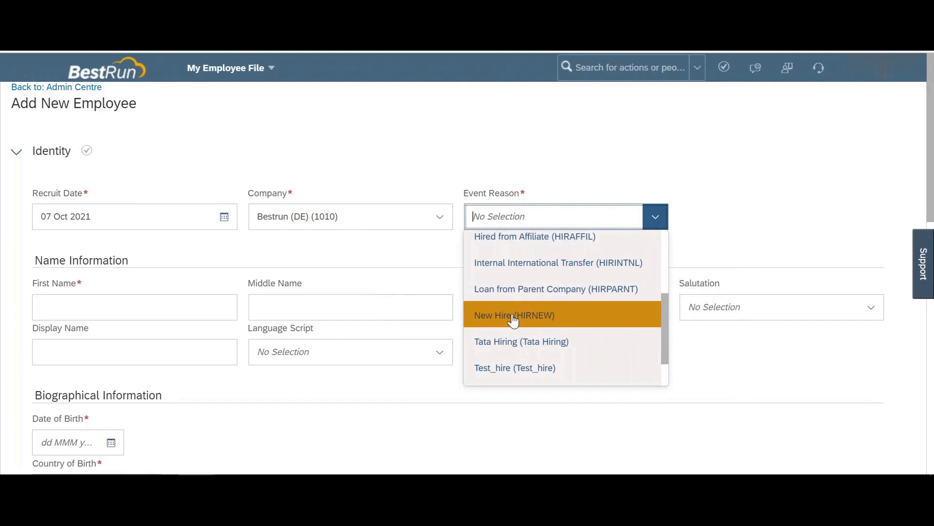
left_click(514, 321)
Step: Enter placeholder first and last names for the new hire
left_click(146, 307)
type("testet")
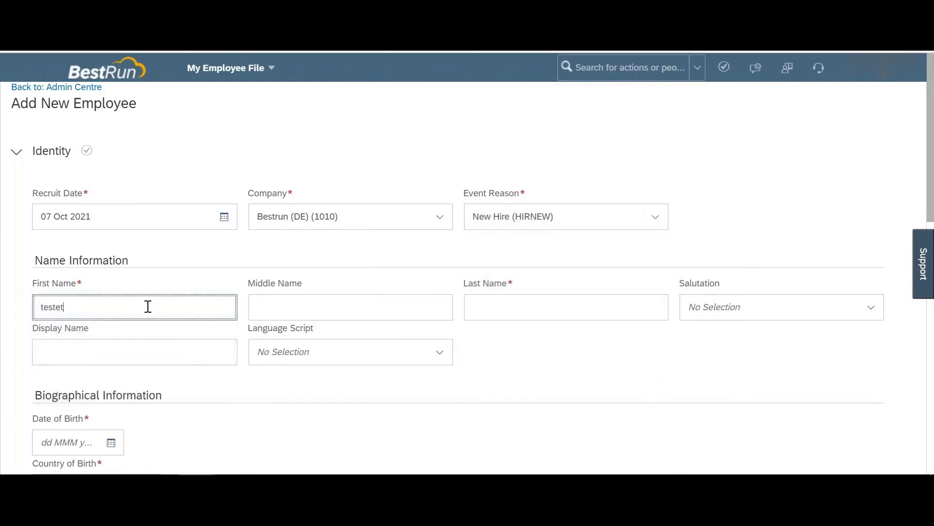
key("Tab")
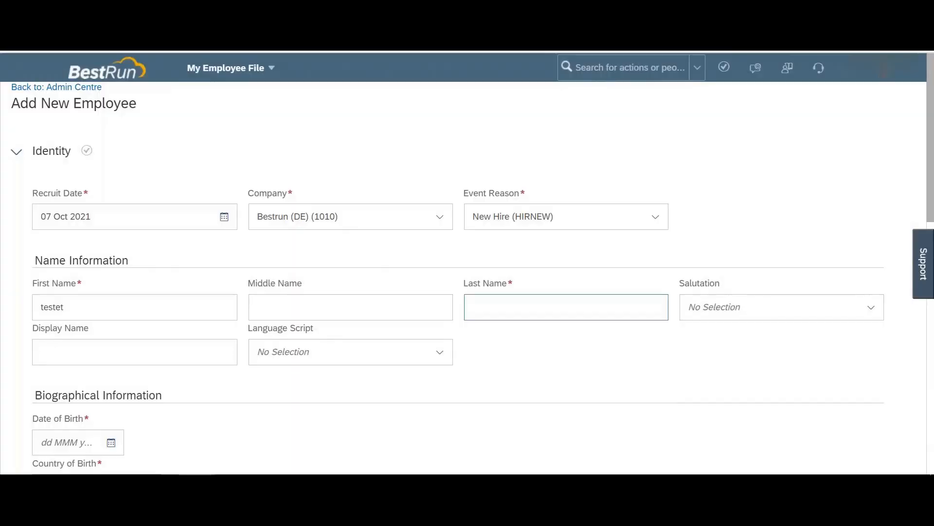
left_click(498, 306)
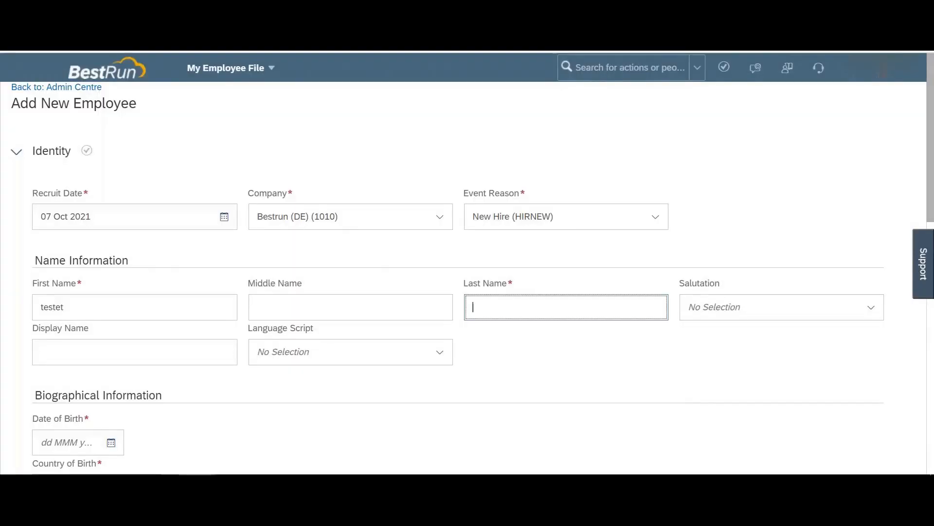
type("terte")
key("Tab")
Step: Set the date of birth to 07 Oct 1991 using the calendar
scroll(129, 229, "down", 5)
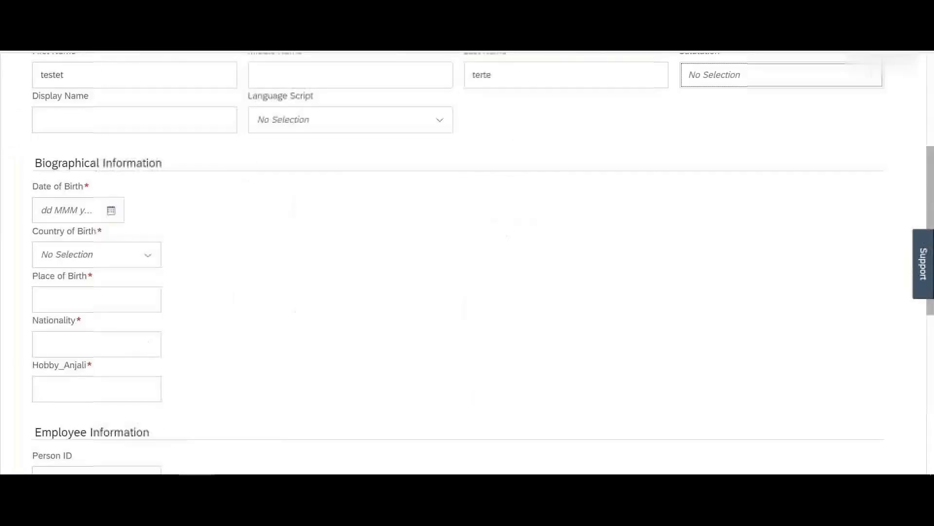
left_click(111, 210)
left_click(161, 250)
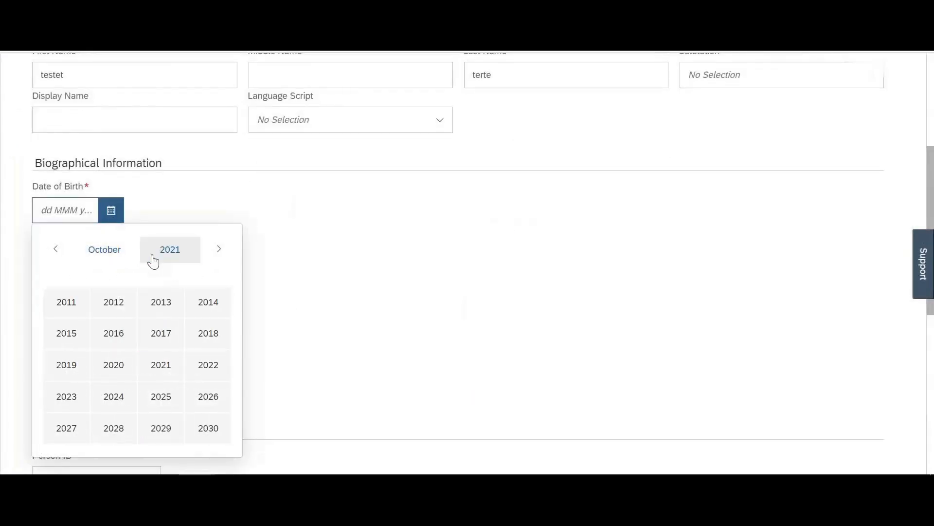
left_click(55, 248)
left_click(81, 302)
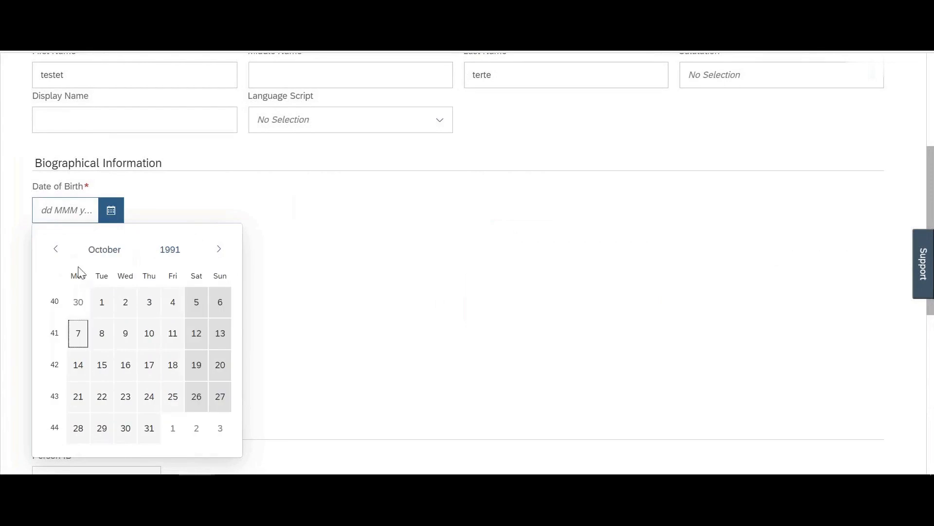
left_click(89, 331)
Step: Choose Germany as country of birth and fill in place of birth, nationality and hobby
left_click(119, 254)
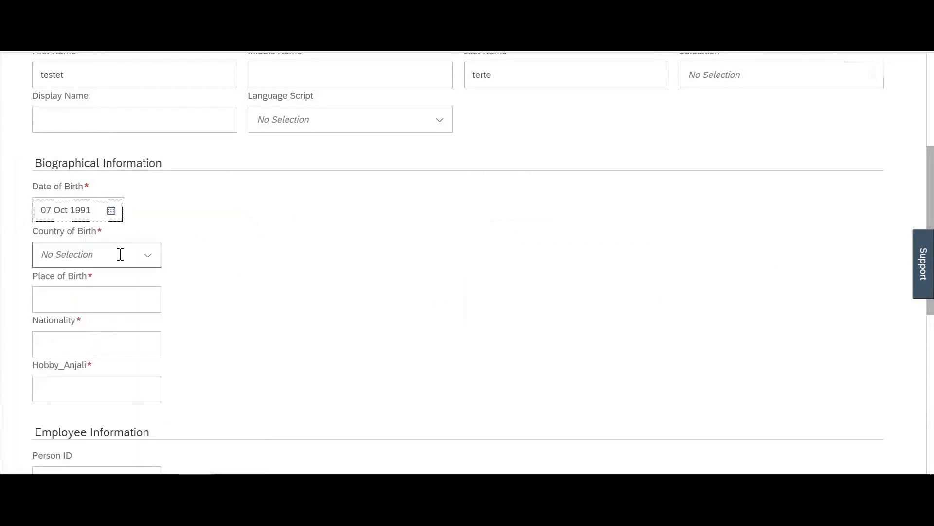
left_click(147, 266)
type("germ")
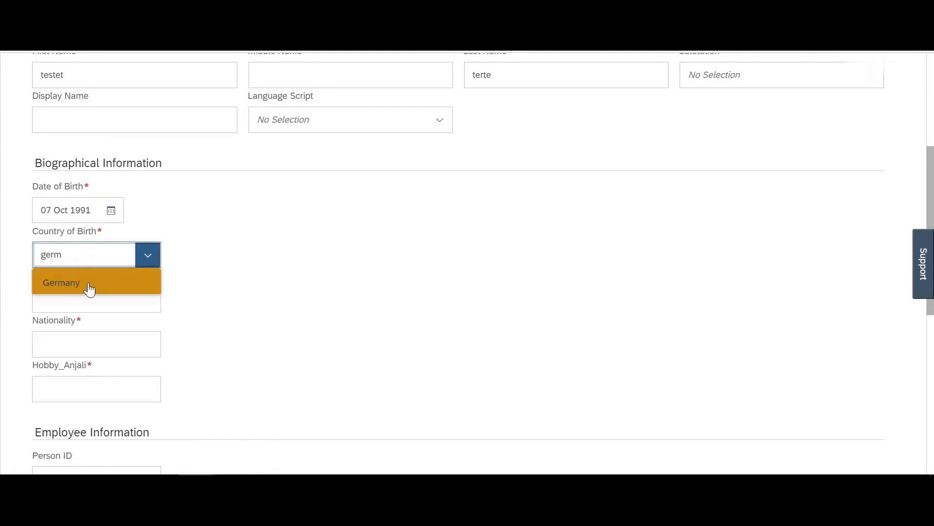
left_click(89, 287)
left_click(83, 308)
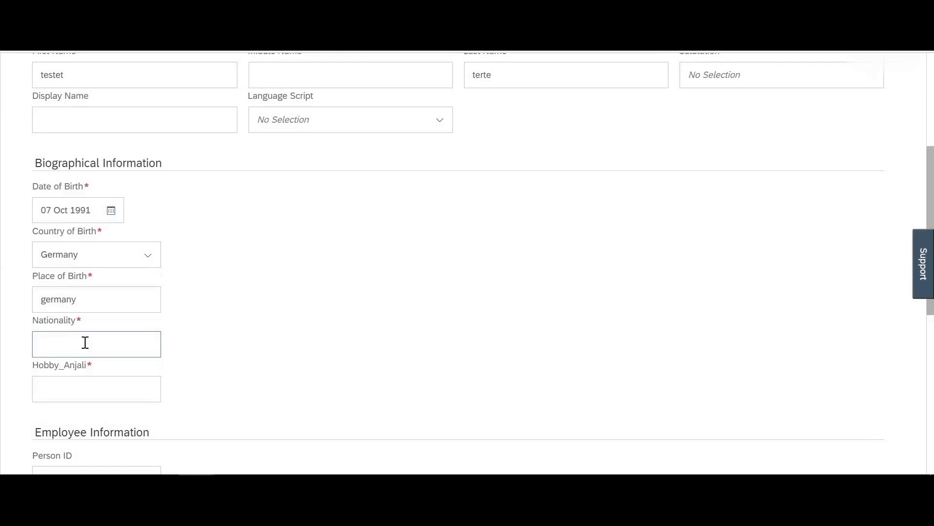
left_click(85, 342)
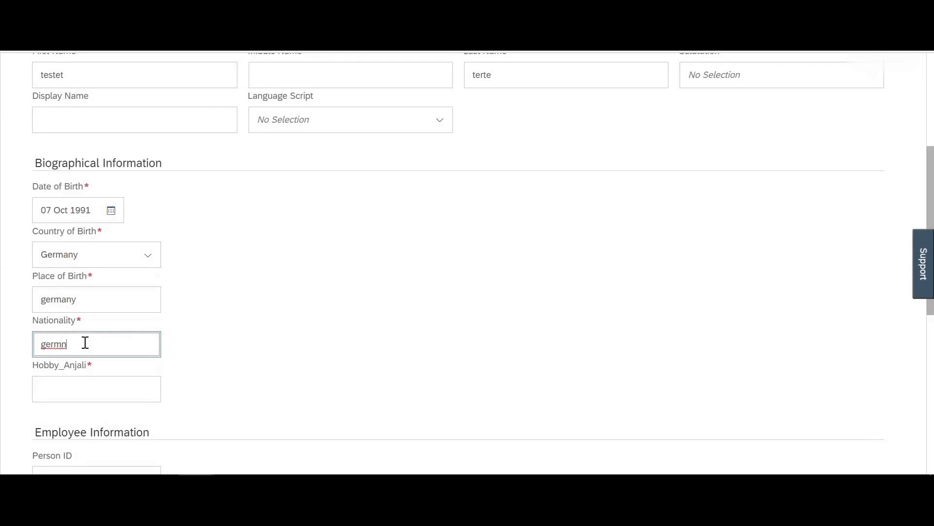
left_click(92, 395)
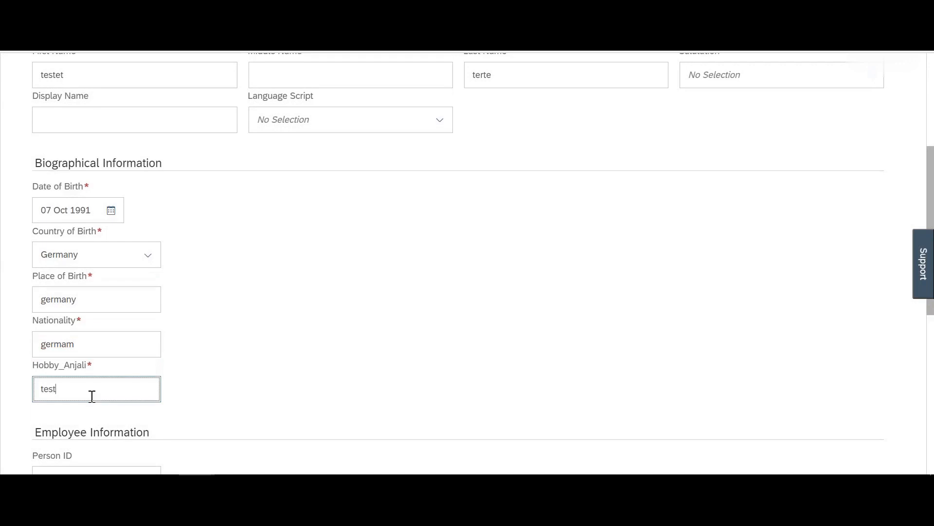
scroll(92, 396, "down", 6)
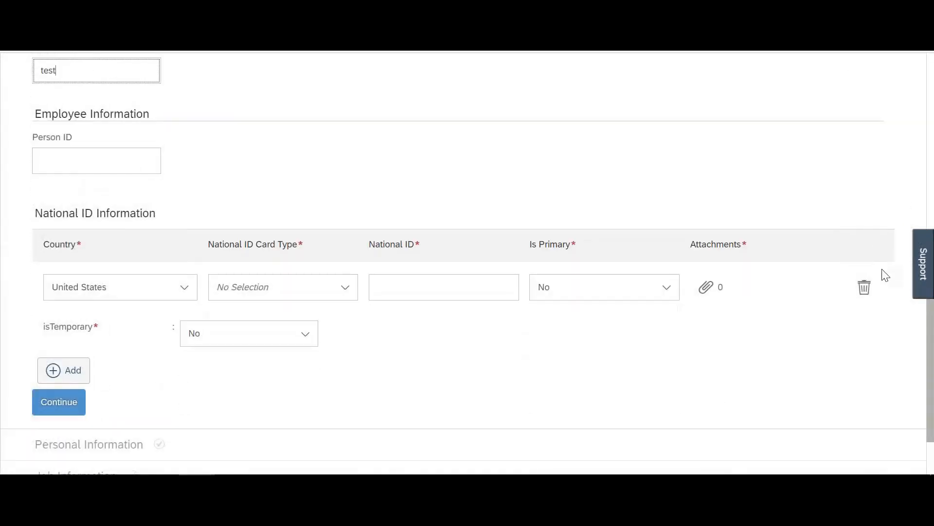
Step: Remove the empty National ID row and set nationality to Germany
left_click(874, 291)
left_click(49, 343)
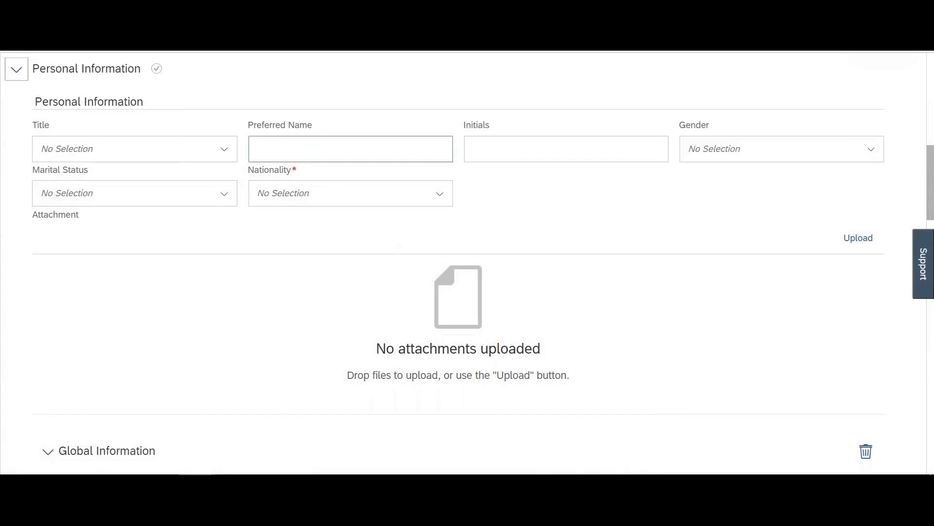
left_click(439, 194)
type("german")
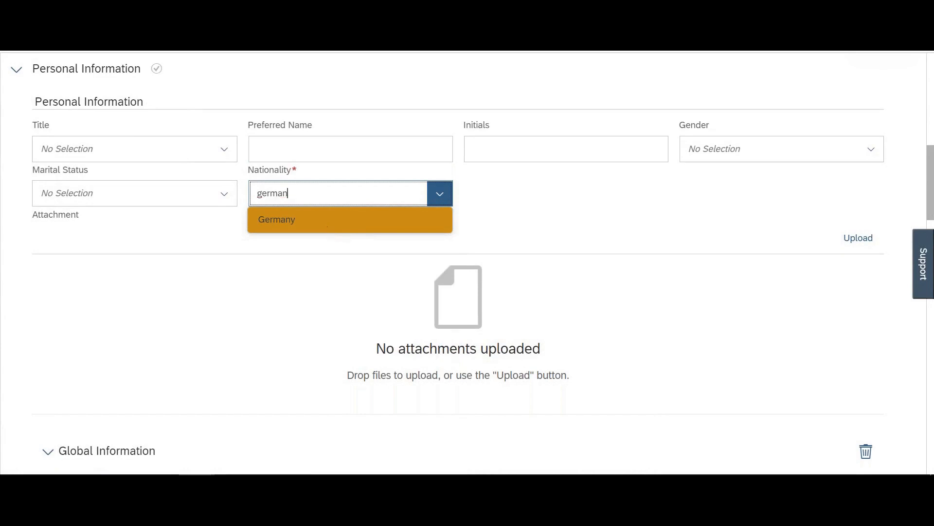
left_click(355, 224)
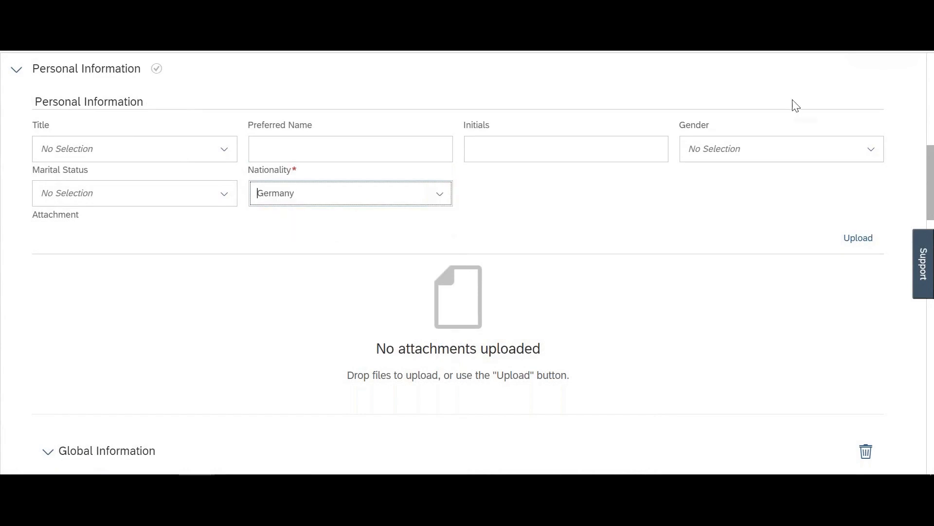
scroll(749, 215, "down", 7)
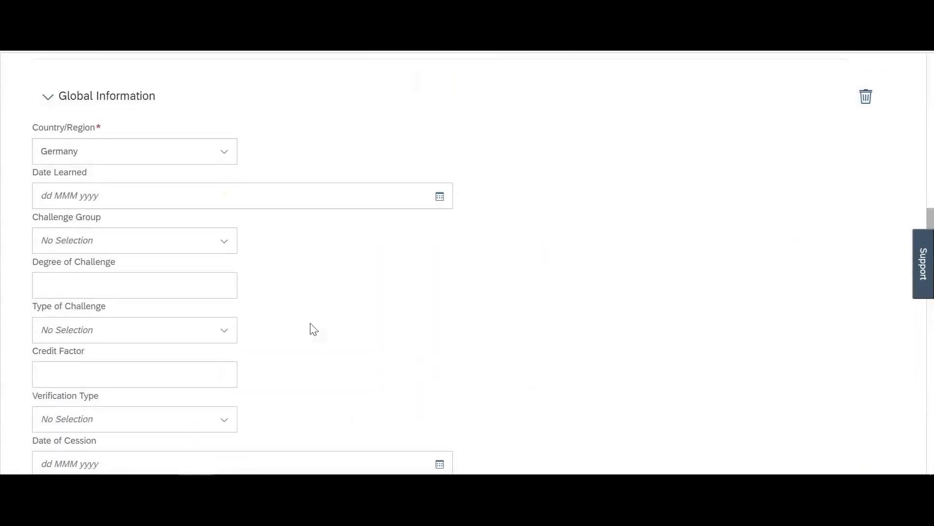
scroll(311, 327, "down", 6)
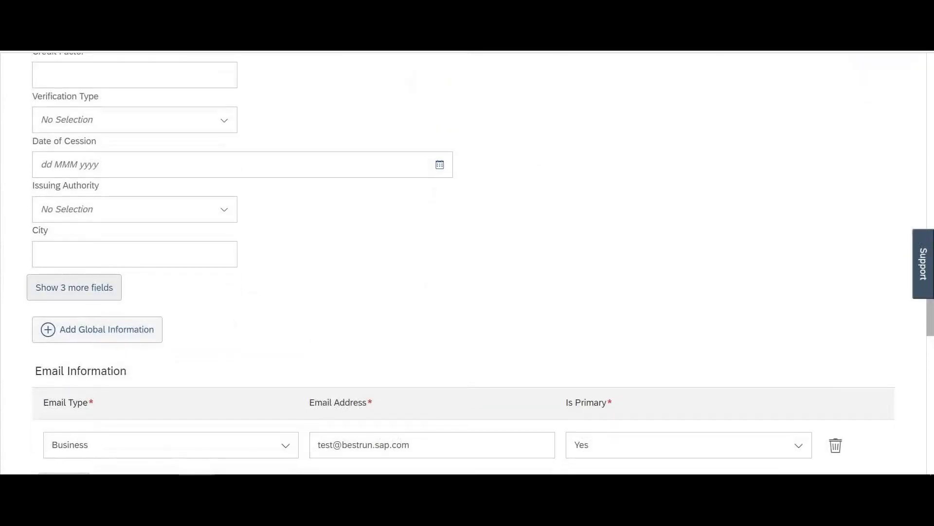
Step: Reveal the extra global information fields, delete the phone and email entries, and continue to Job Information
left_click(73, 287)
scroll(369, 298, "down", 4)
scroll(373, 298, "down", 2)
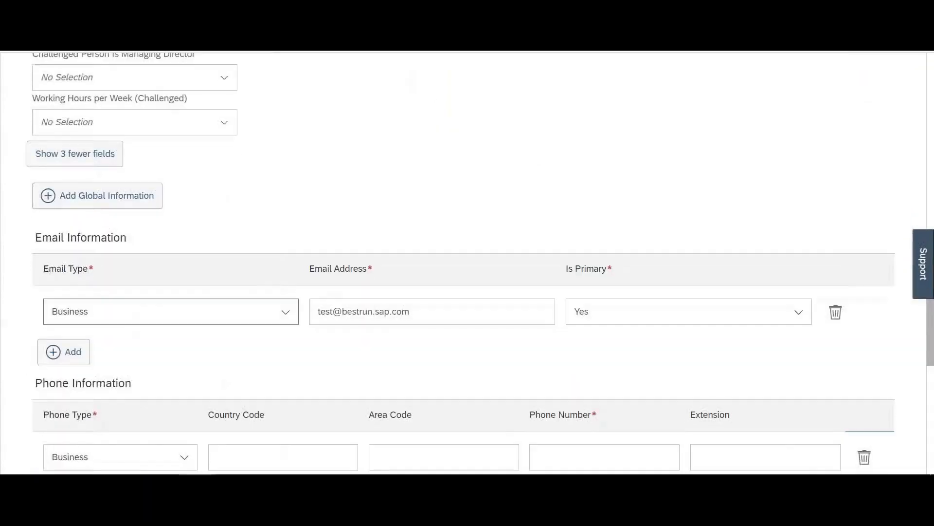
scroll(83, 381, "down", 3)
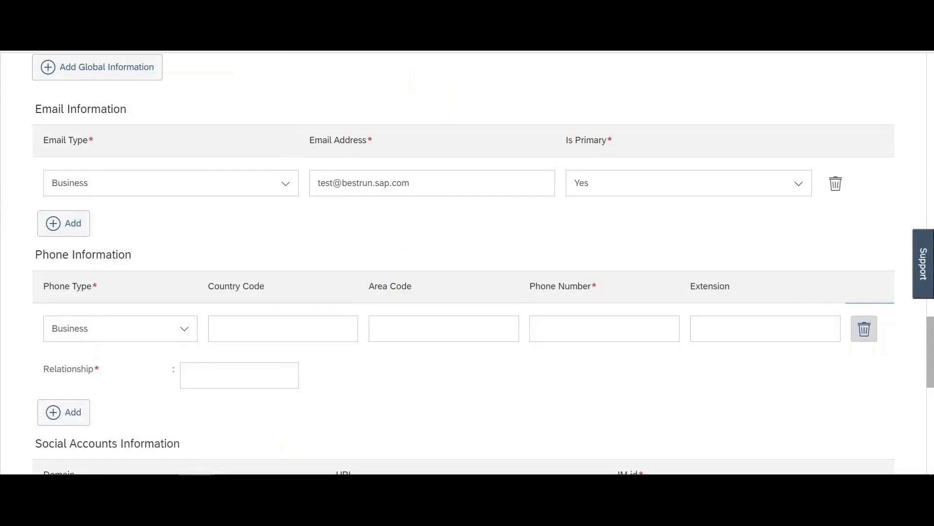
left_click(863, 331)
left_click(837, 187)
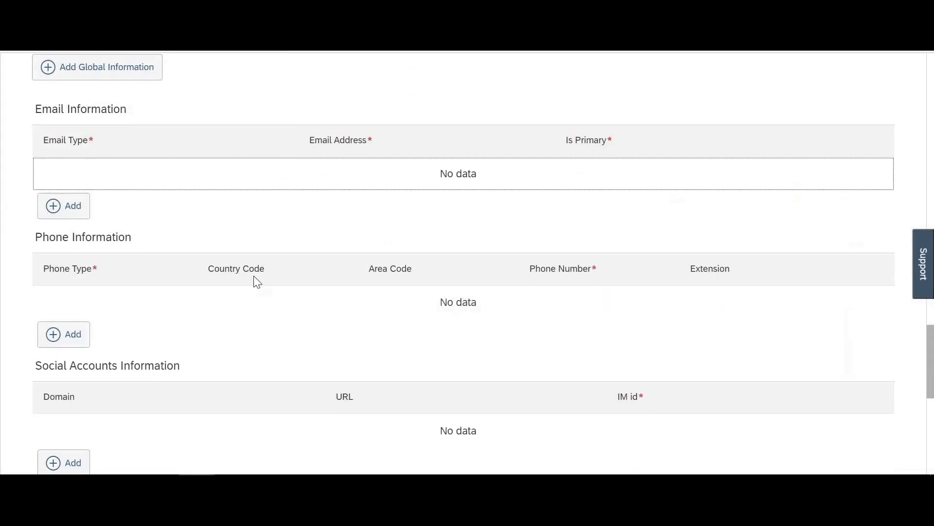
scroll(73, 414, "down", 5)
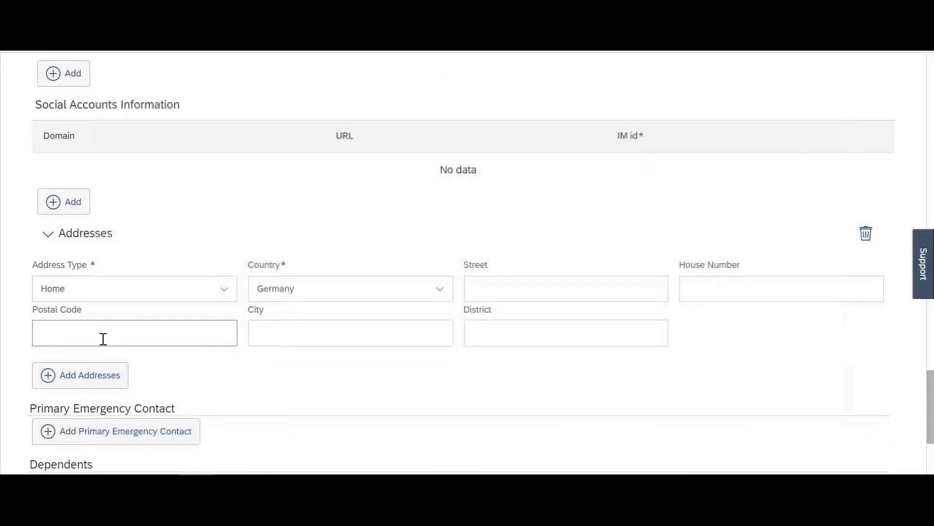
scroll(103, 339, "down", 3)
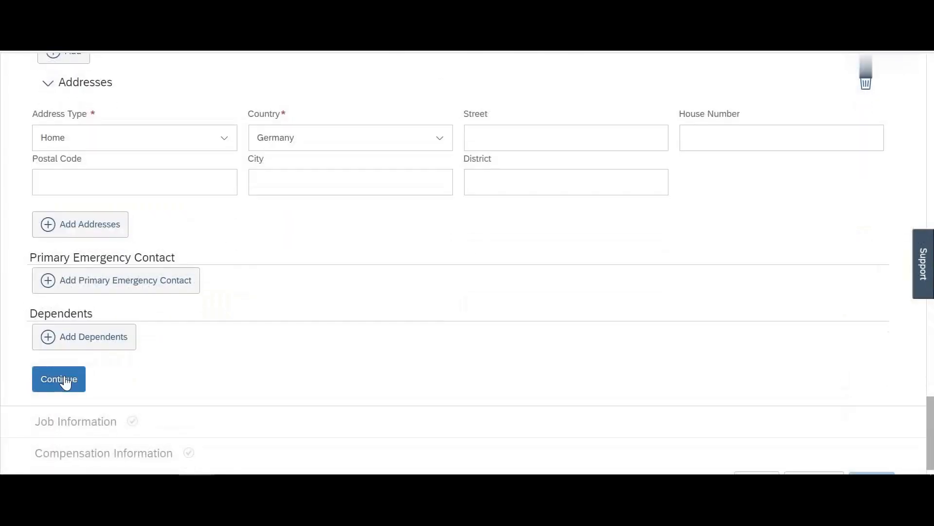
left_click(66, 382)
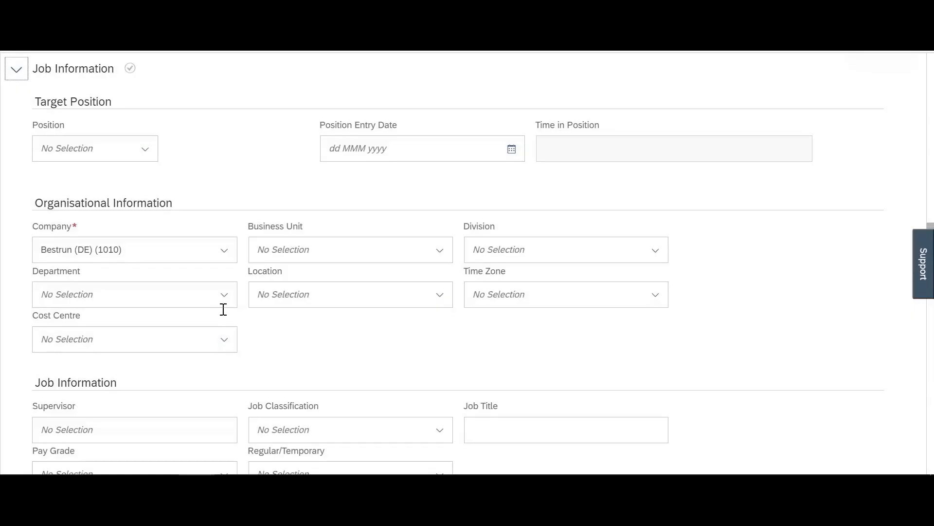
Step: Choose Production Oversight Manager as the target position from the Position list
left_click(135, 155)
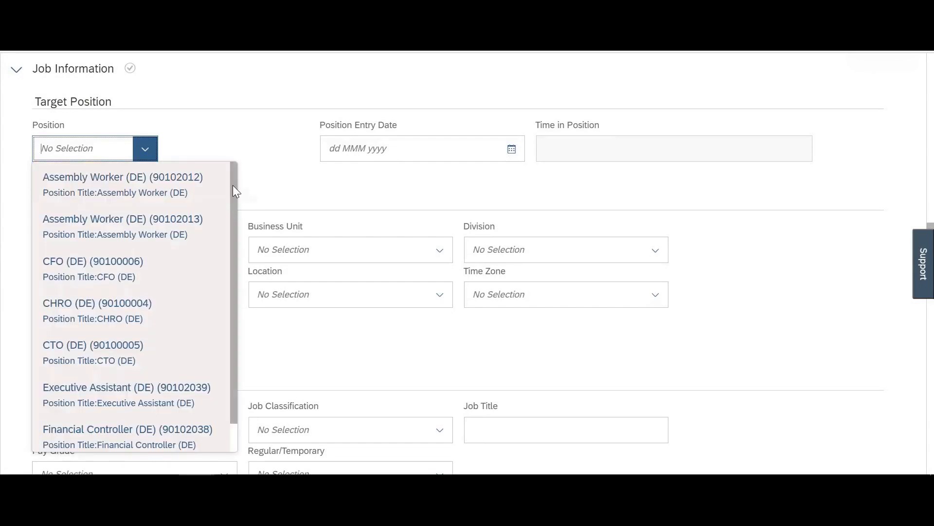
scroll(236, 221, "down", 5)
scroll(152, 317, "down", 3)
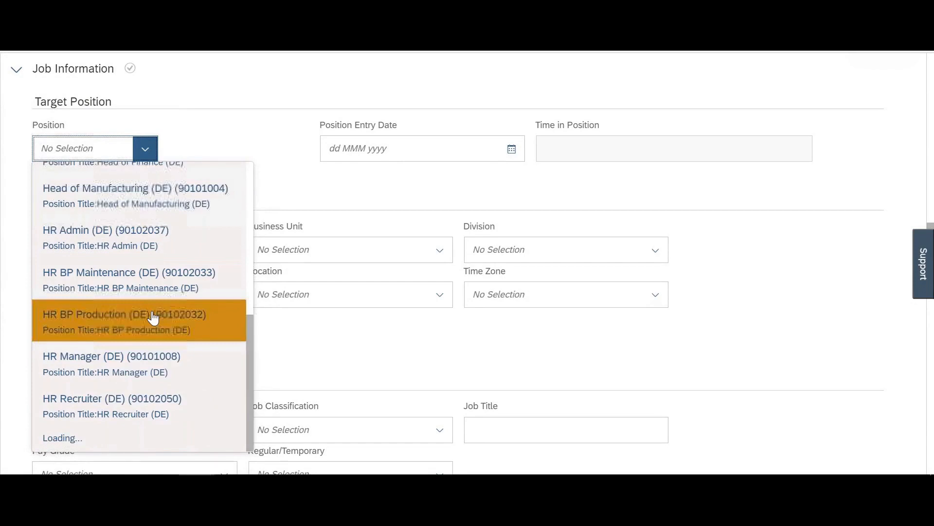
scroll(152, 317, "down", 3)
scroll(145, 343, "down", 3)
scroll(144, 343, "down", 3)
left_click(129, 357)
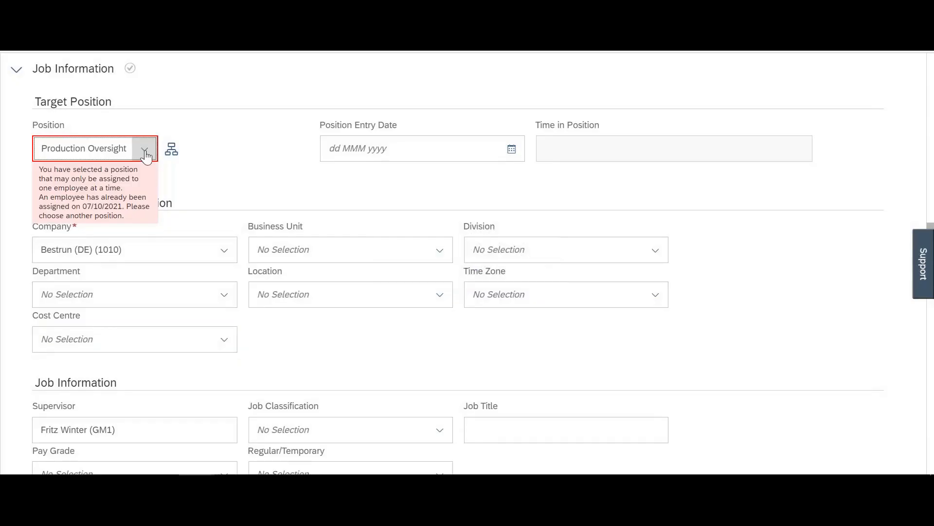
Step: Search the position list and try IT Manager as the target position
left_click(145, 151)
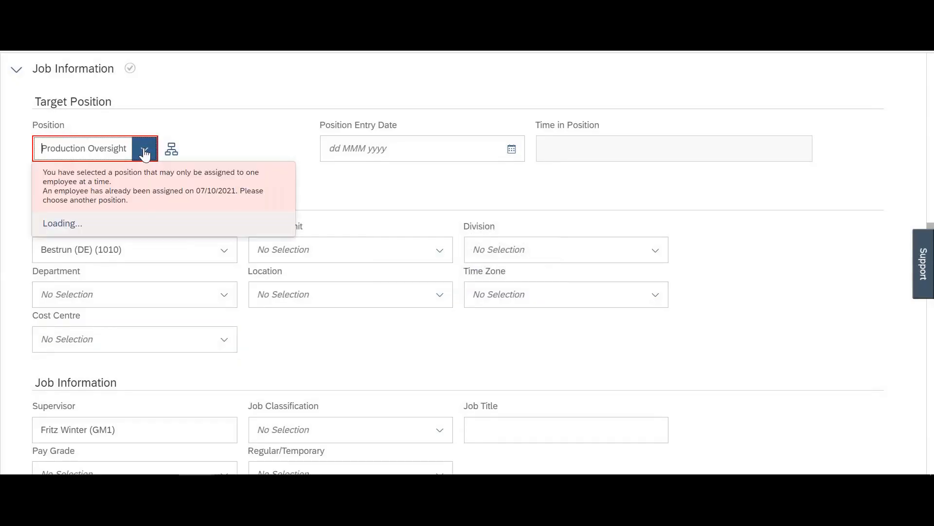
type("19")
key("Delete")
key("Delete")
key("Delete")
key("Delete")
key("Delete")
key("Delete")
key("Delete")
key("Delete")
key("Delete")
key("Delete")
key("Delete")
key("Delete")
key("Delete")
key("Delete")
key("Delete")
key("Delete")
key("Delete")
key("Delete")
key("Delete")
key("Delete")
key("Delete")
key("Delete")
key("Delete")
key("Delete")
key("Delete")
key("Delete")
key("Delete")
key("Delete")
key("Delete")
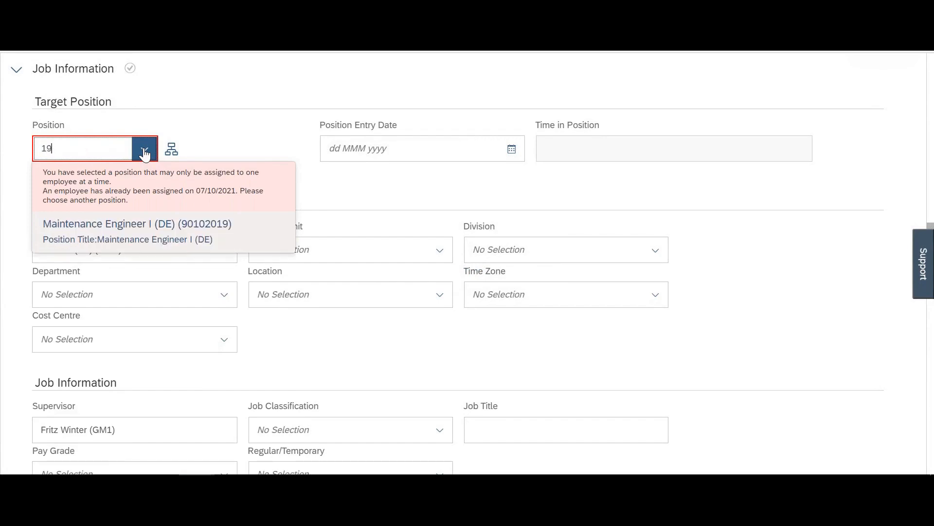
type("30")
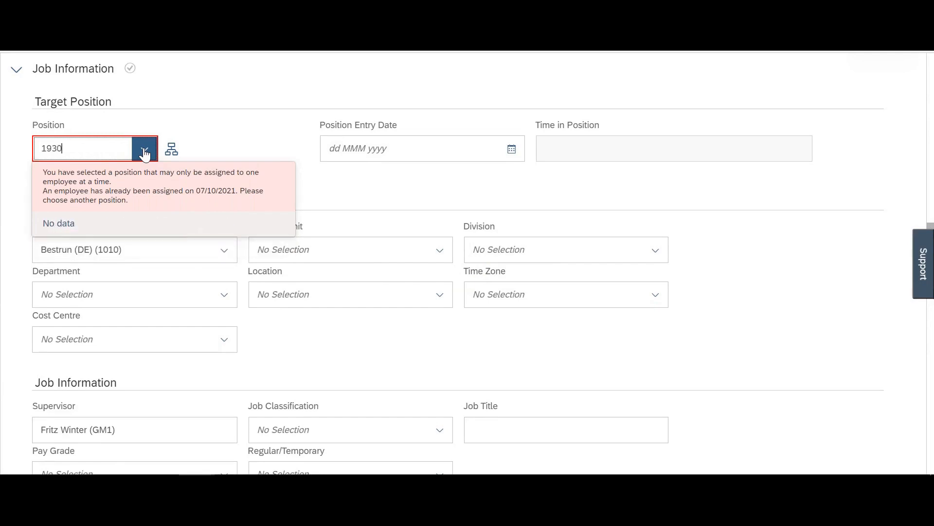
left_click_drag(185, 110, 145, 148)
left_click(146, 148)
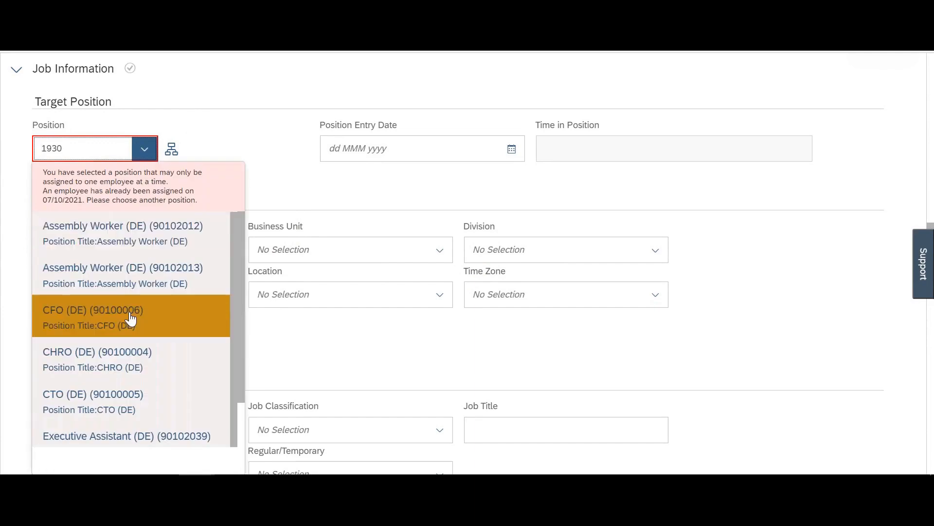
scroll(130, 319, "down", 10)
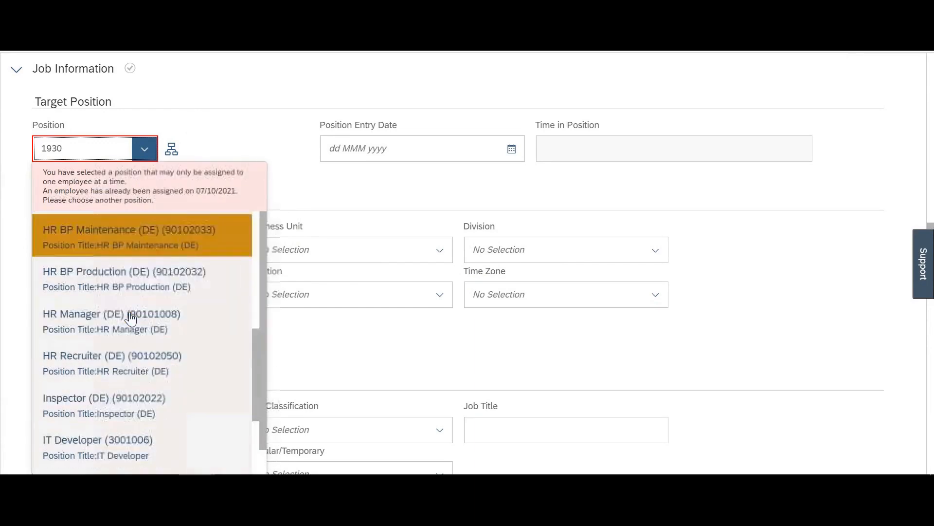
scroll(130, 319, "down", 5)
left_click(134, 285)
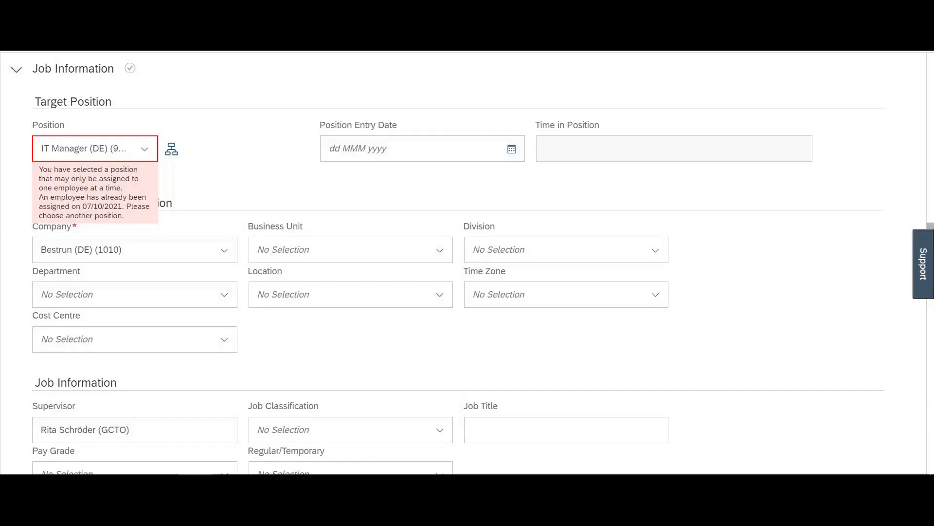
Step: Switch the target position to President
left_click(144, 149)
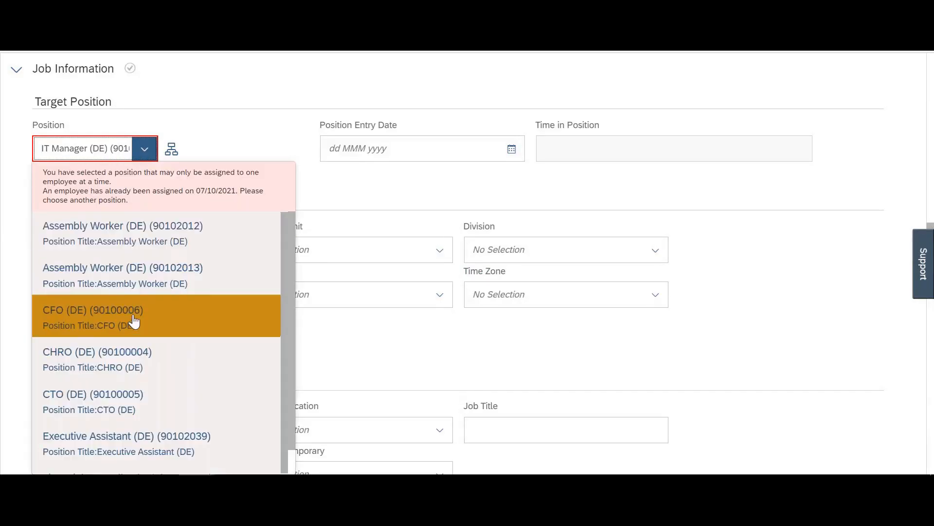
scroll(133, 323, "down", 1)
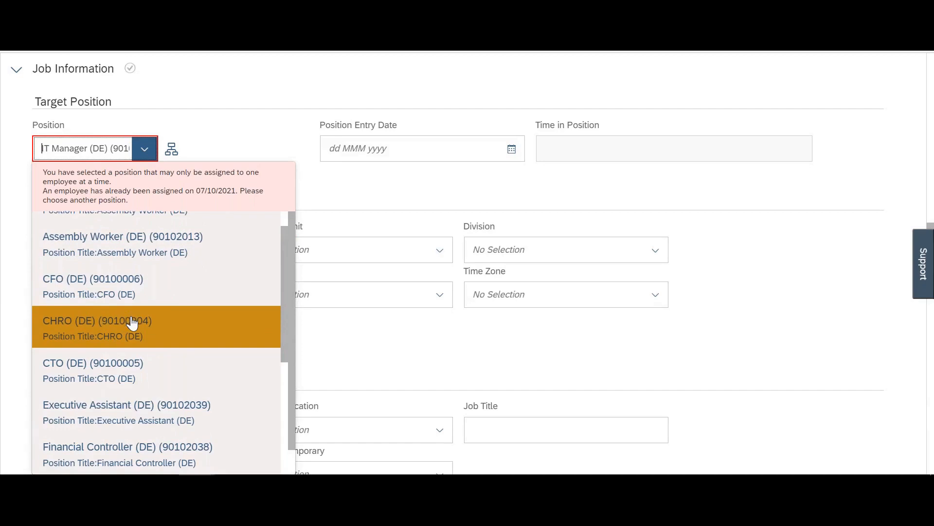
scroll(132, 323, "down", 15)
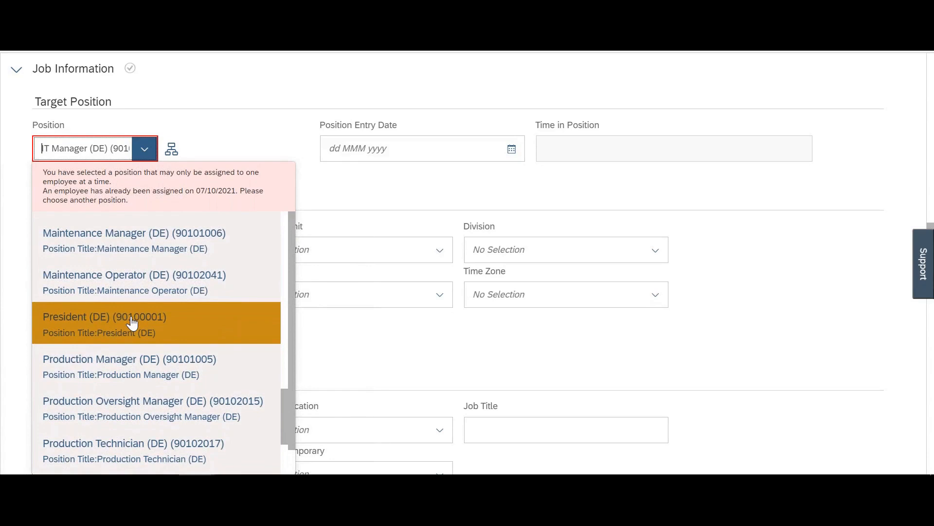
left_click(133, 323)
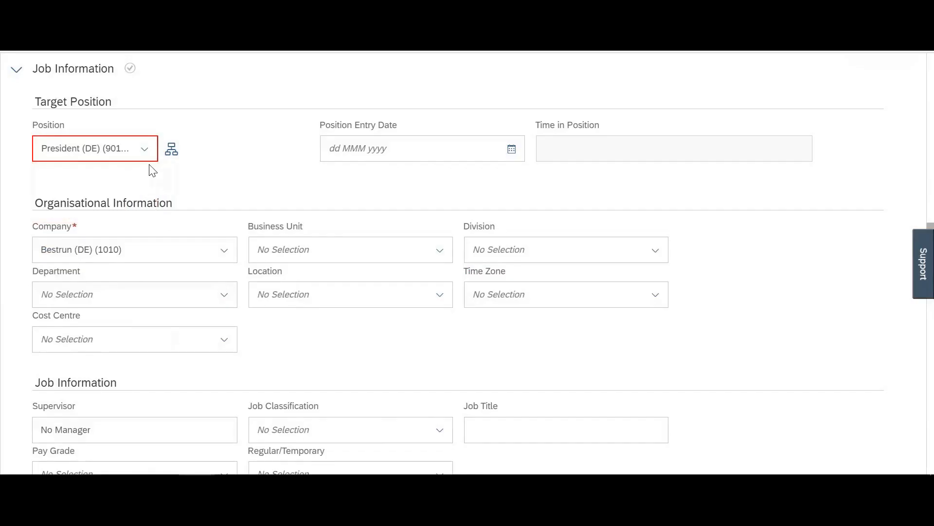
Step: Set the target position to 3001043 (HR BP Manufacturing)
left_click(145, 151)
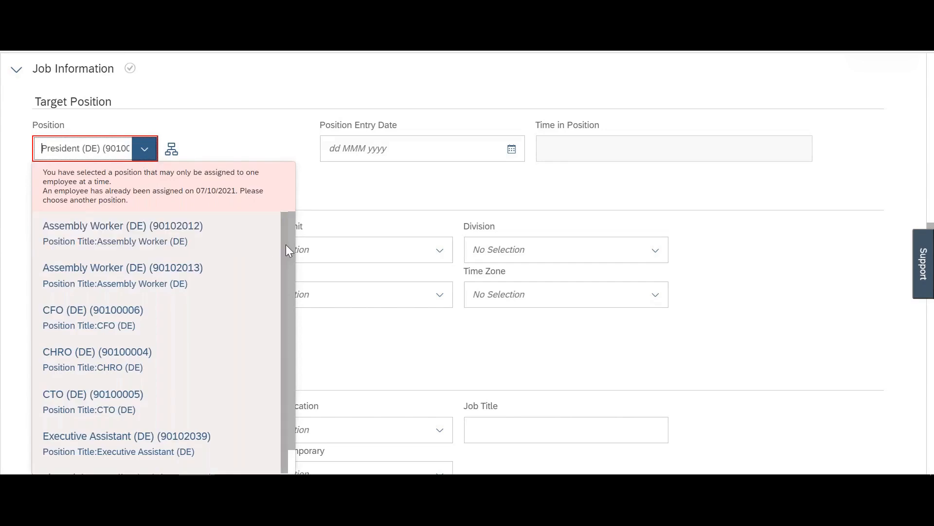
scroll(286, 376, "down", 8)
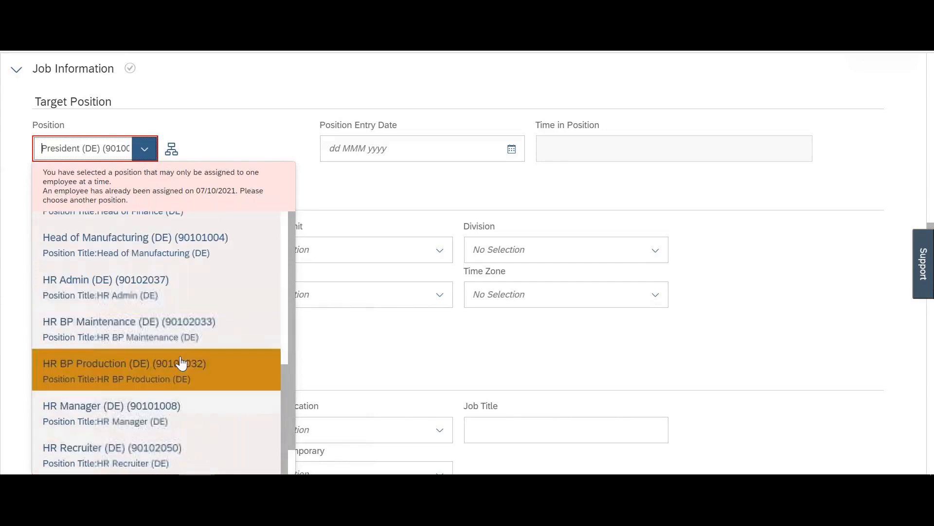
scroll(181, 363, "down", 10)
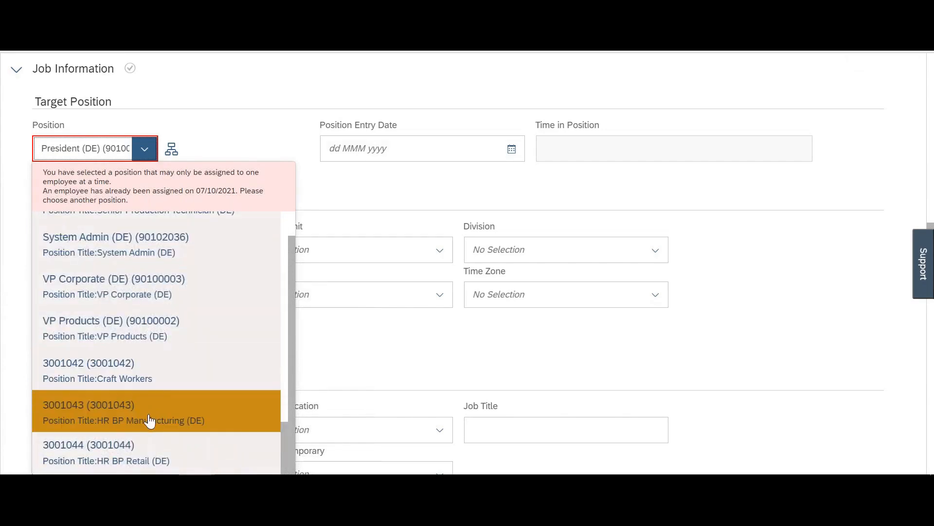
left_click(150, 421)
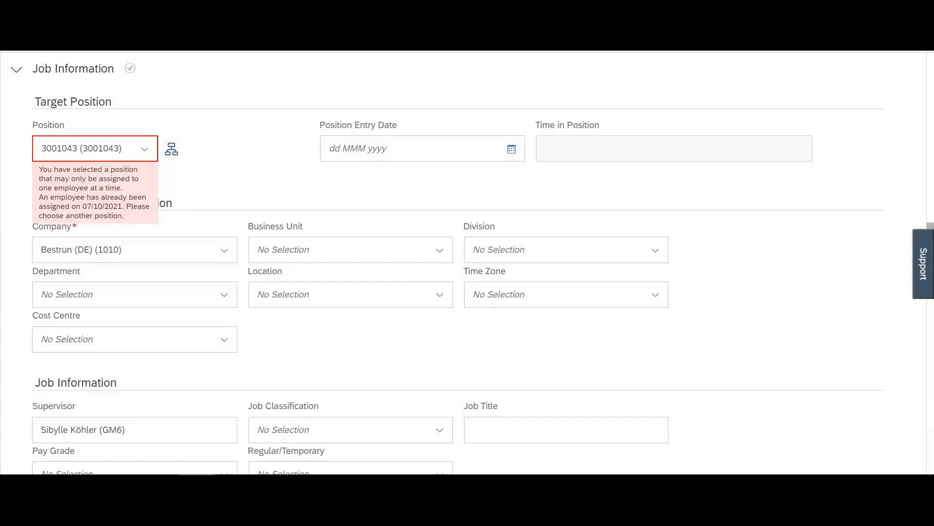
left_click(145, 149)
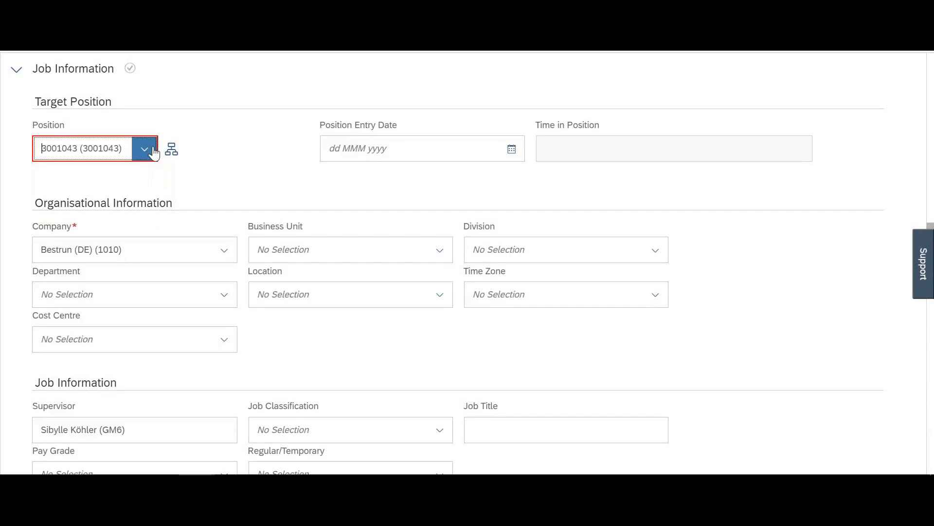
scroll(190, 349, "down", 12)
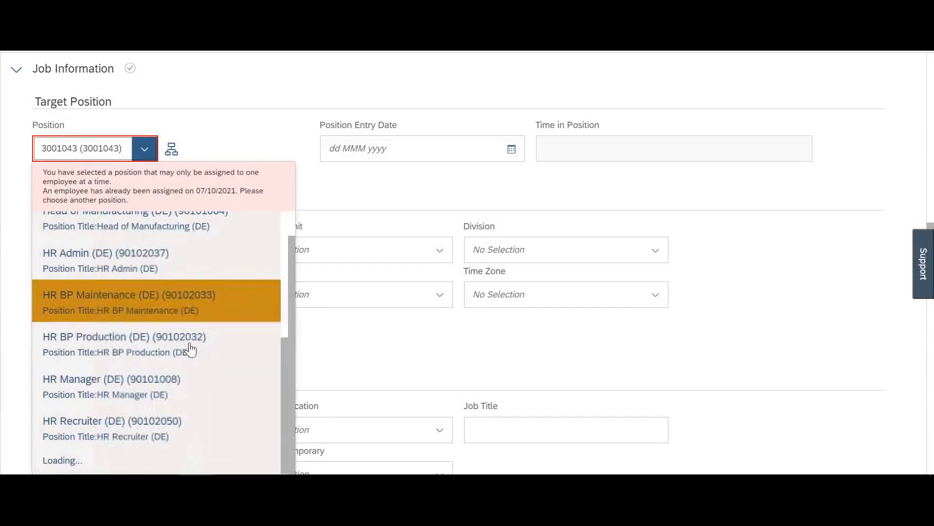
scroll(190, 349, "down", 15)
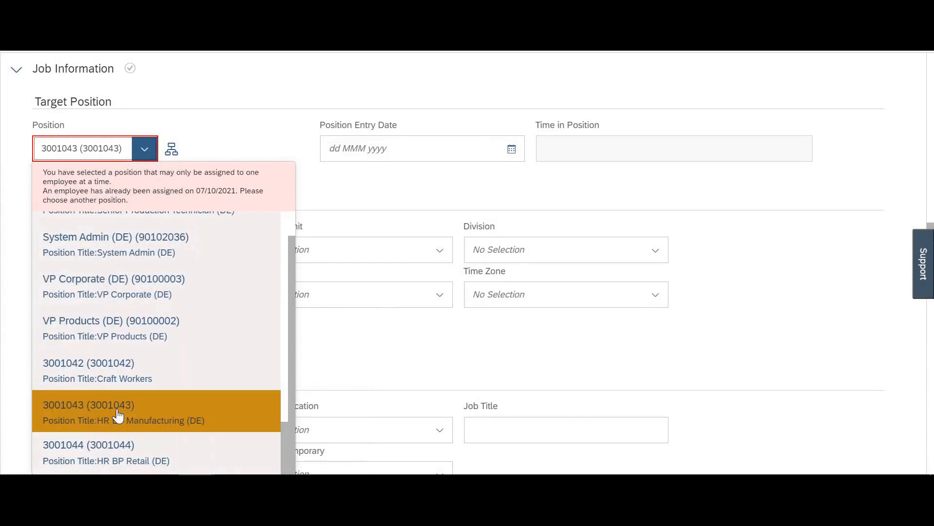
left_click(118, 415)
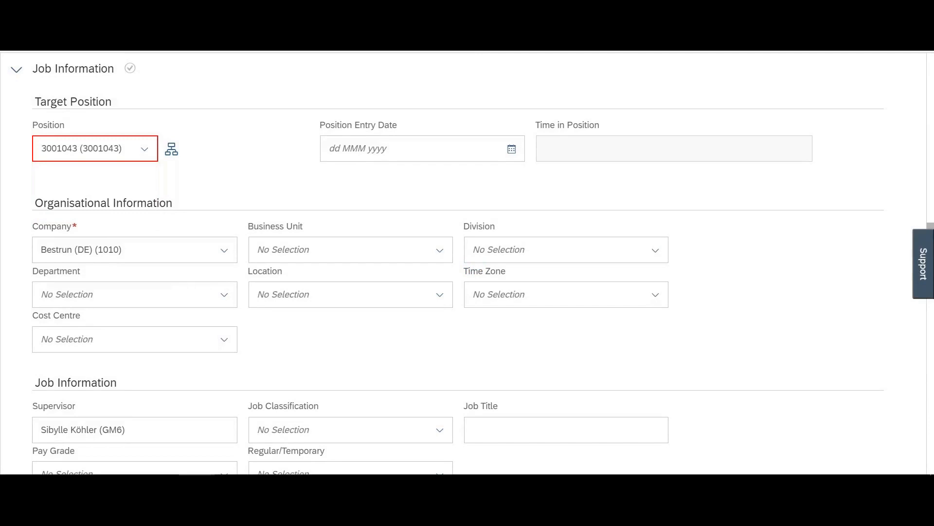
Step: Duplicate the browser tab, save the employee as a draft, then bring up the module list in the other window
right_click(413, 9)
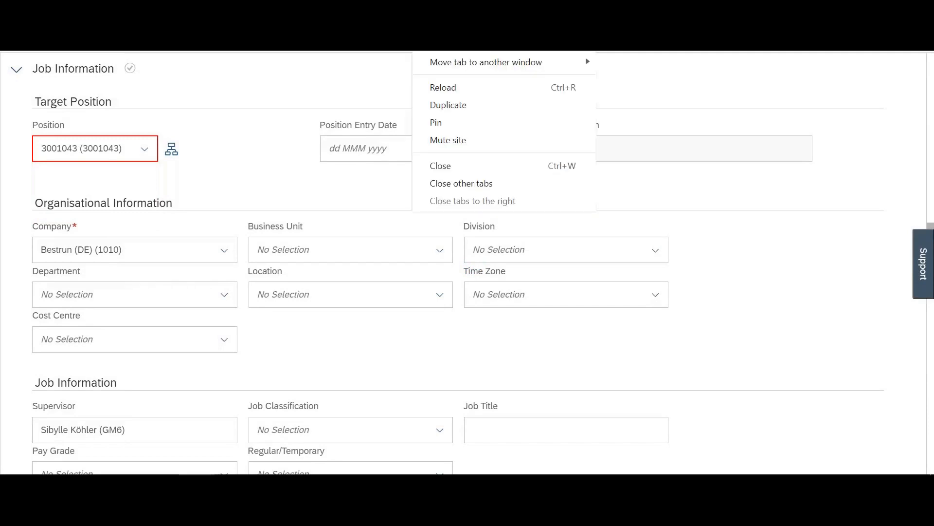
left_click(437, 105)
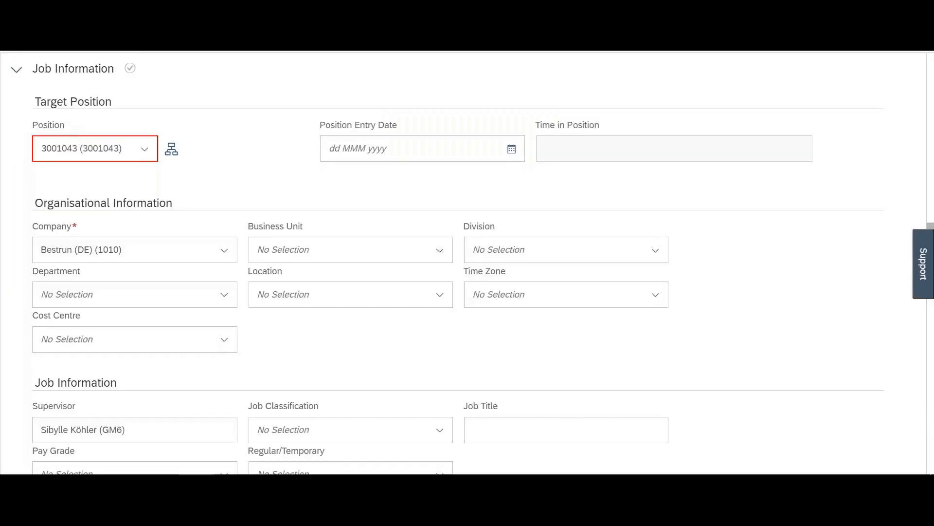
scroll(742, 354, "down", 10)
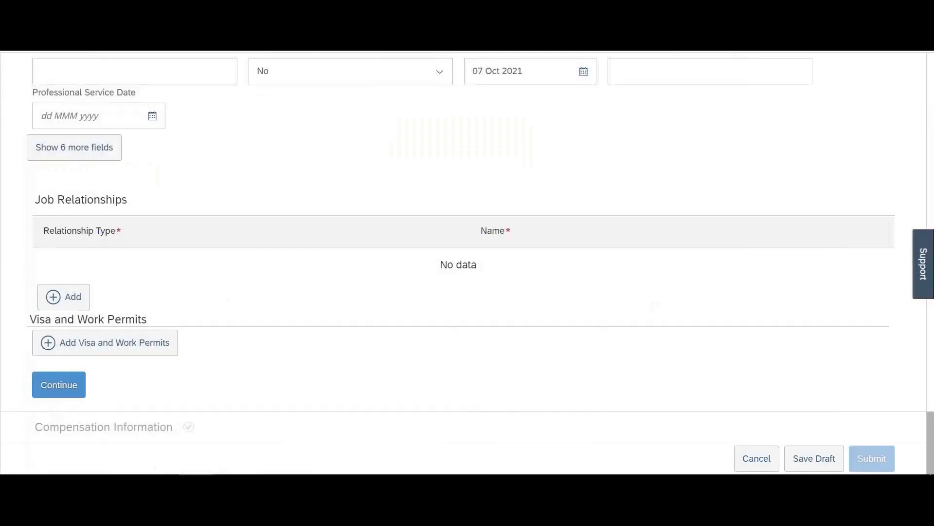
left_click(815, 463)
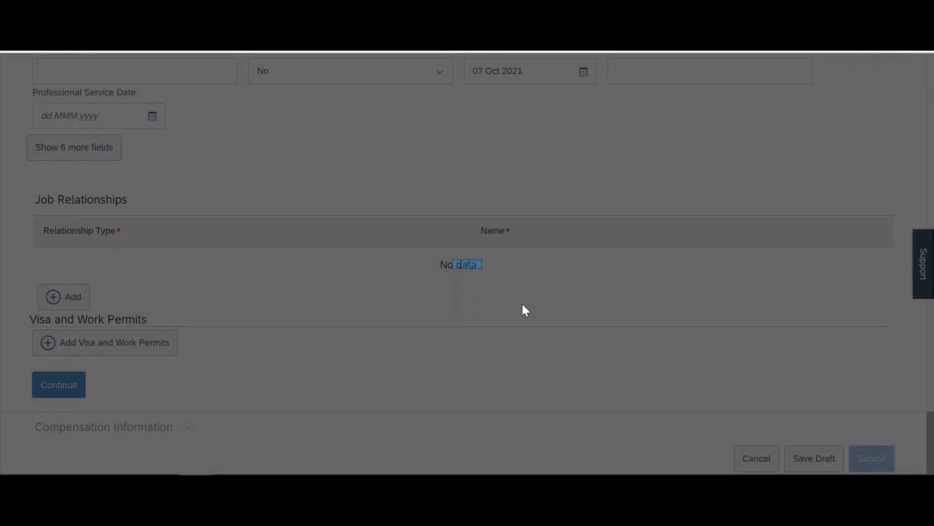
key("alt+Tab")
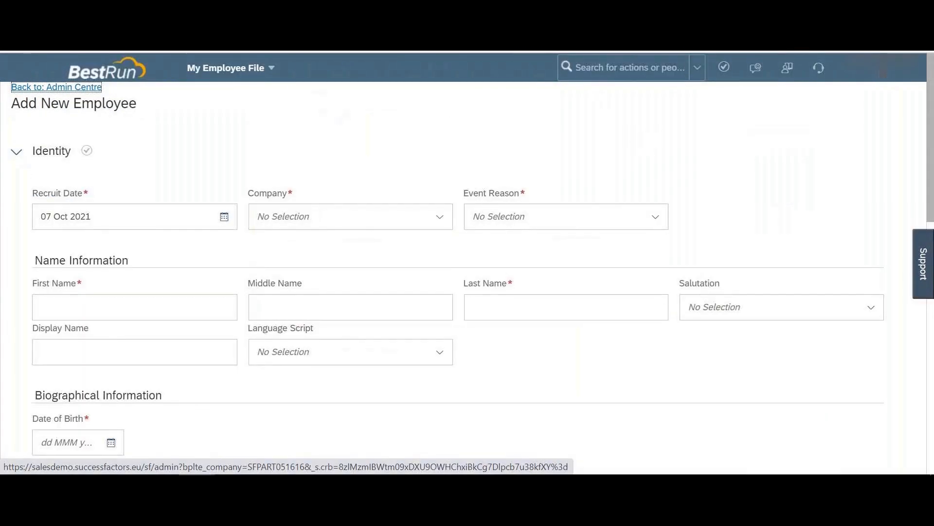
left_click(229, 68)
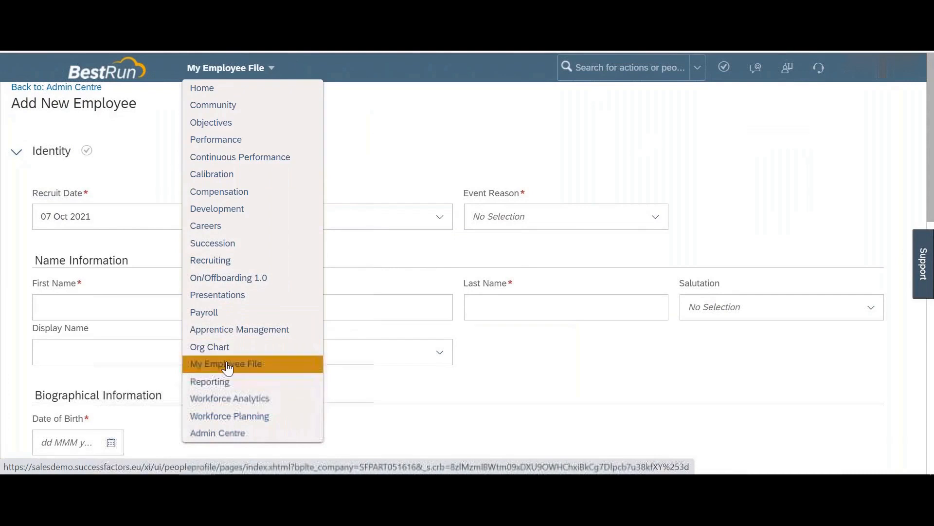
Step: Open the Position Org Chart and try a few position search terms
left_click(229, 361)
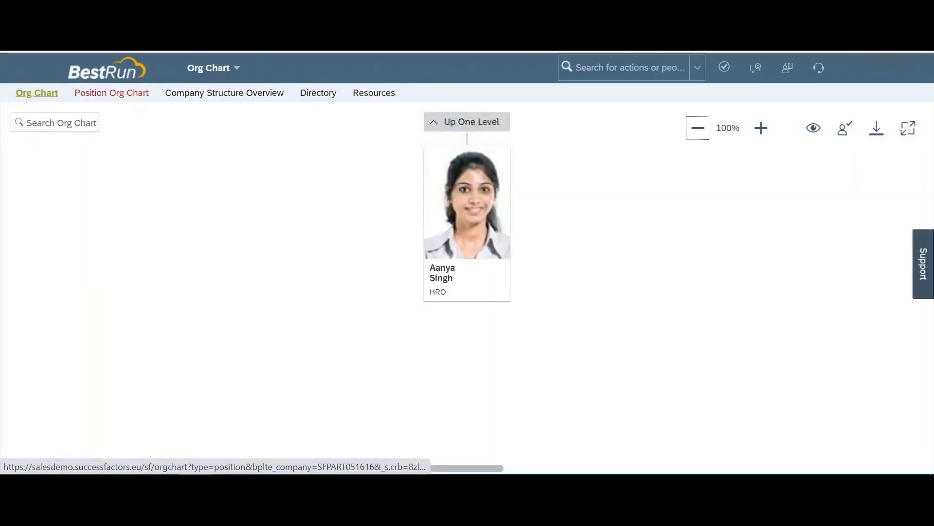
left_click(127, 97)
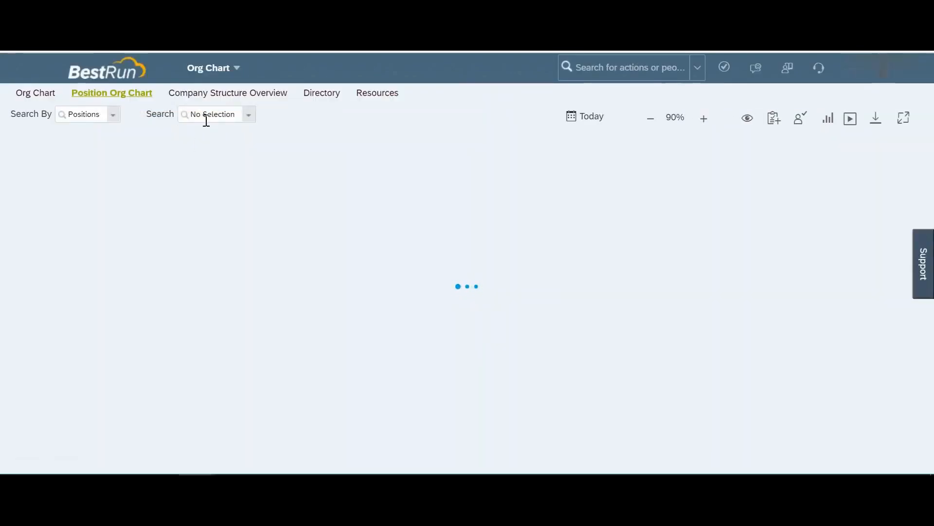
left_click(205, 117)
type("test")
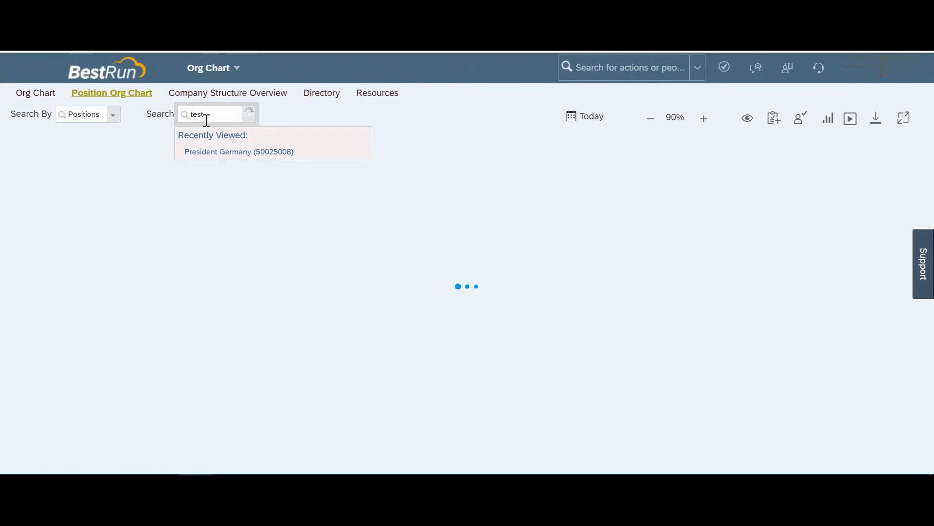
type("e")
key("BackSpace")
type("1")
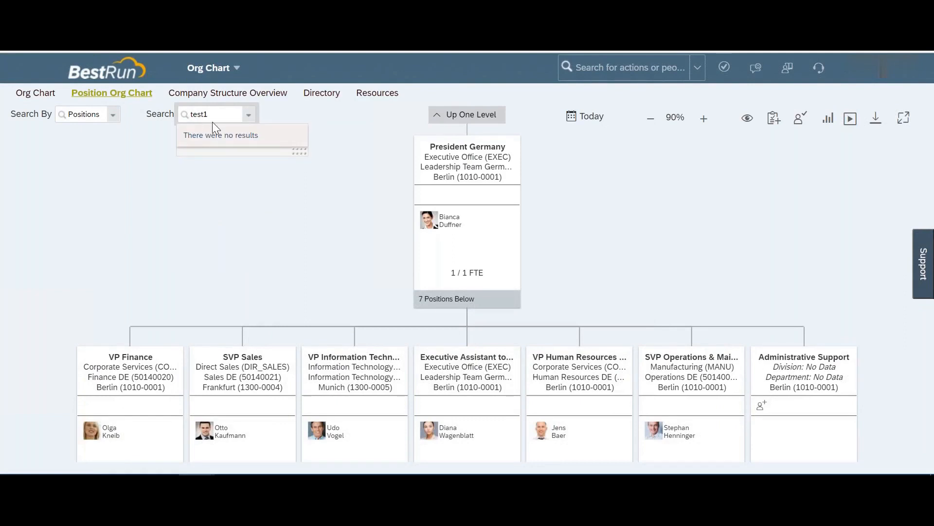
key("BackSpace")
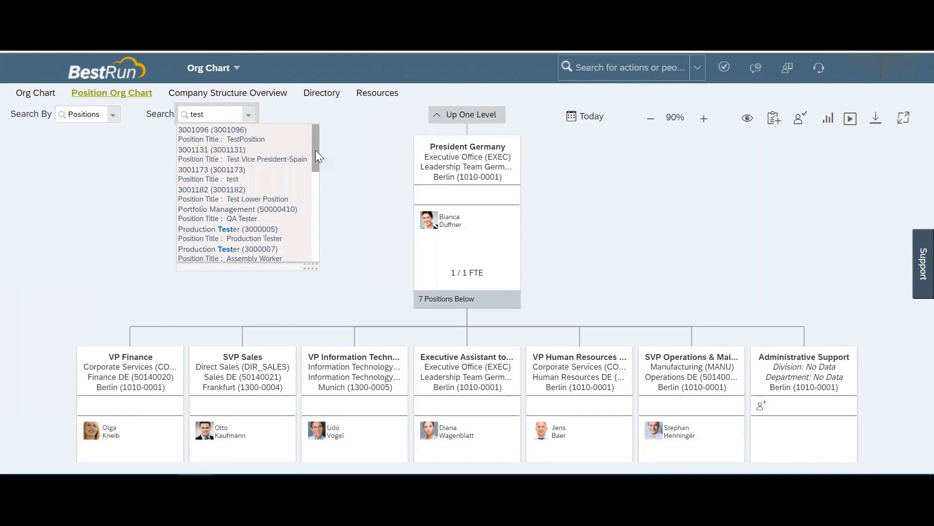
left_click_drag(316, 151, 310, 248)
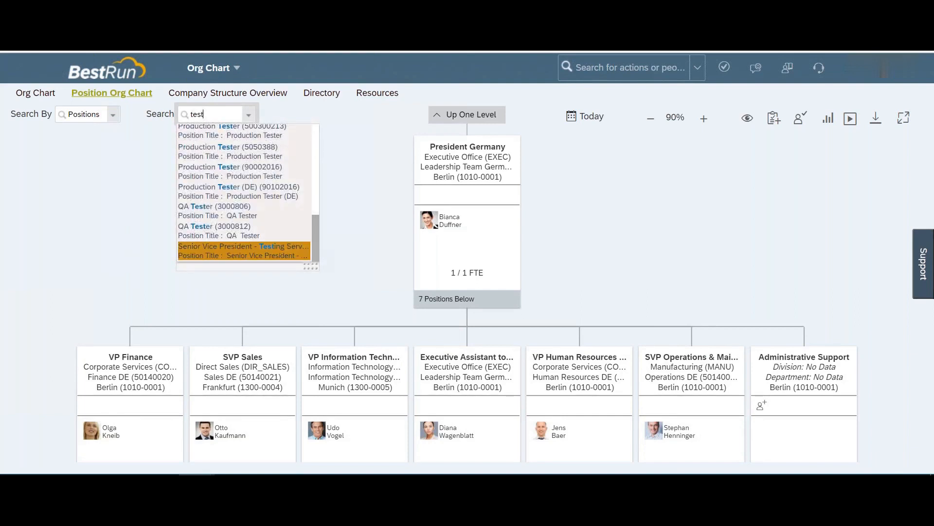
Step: Search 'germany' to show Relationship Manager, Germany, then start a people search for the test employee
double_click(212, 114)
type("germany")
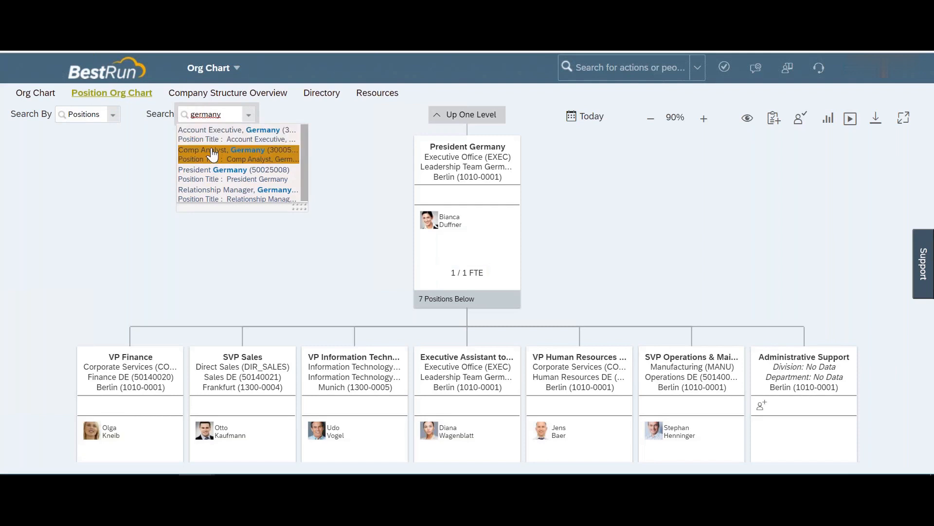
left_click(221, 195)
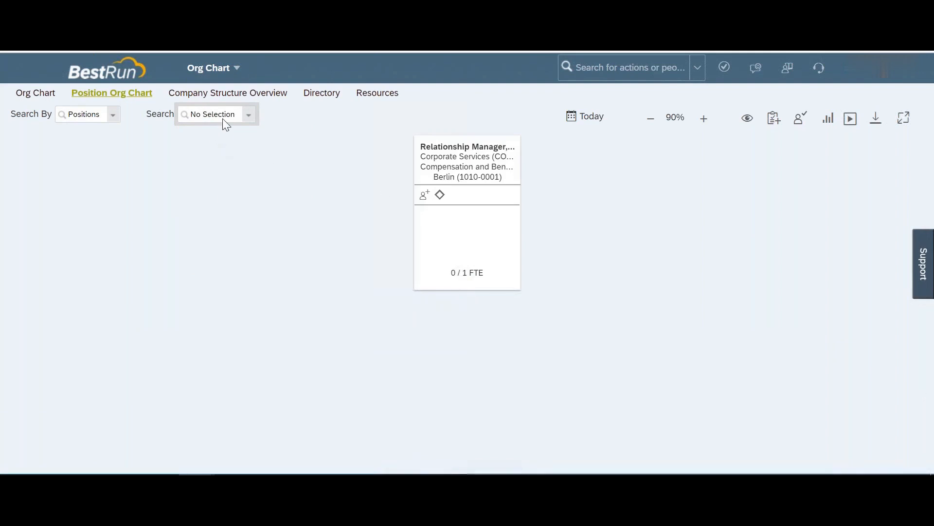
left_click(659, 68)
type("test1")
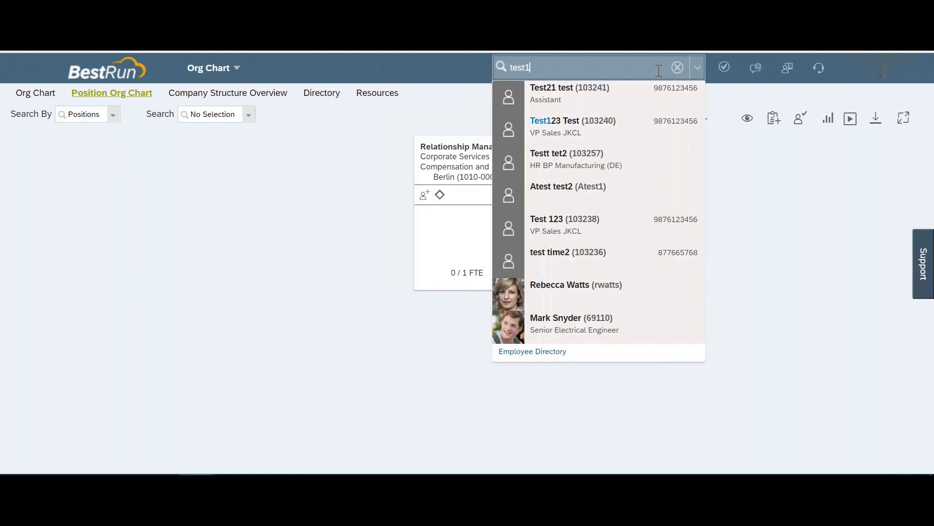
Step: Open the test employee's file and copy position number 3001043 from the Employment tab
mouse_move(585, 164)
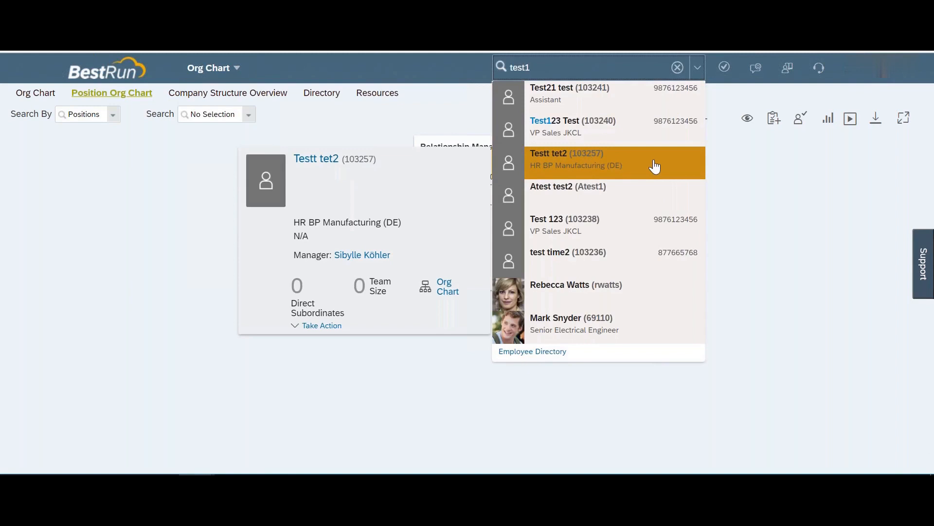
left_click(565, 168)
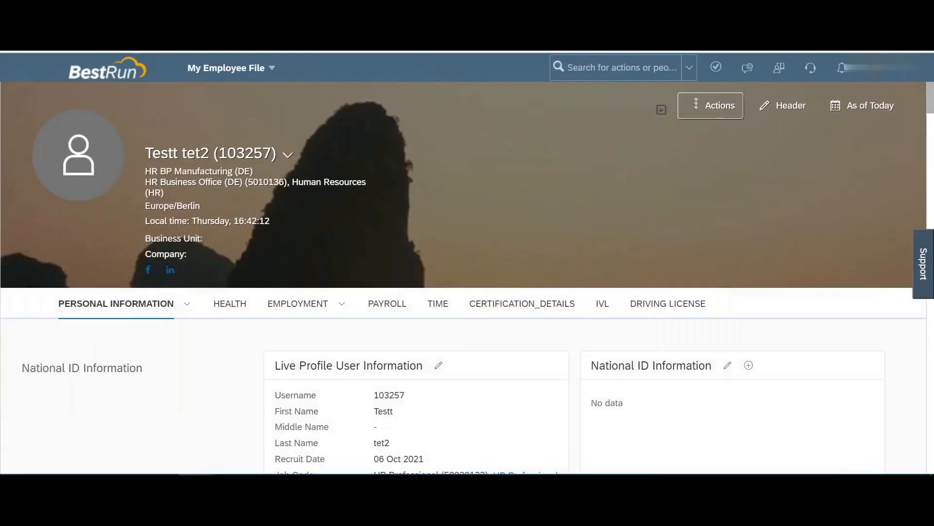
left_click(292, 305)
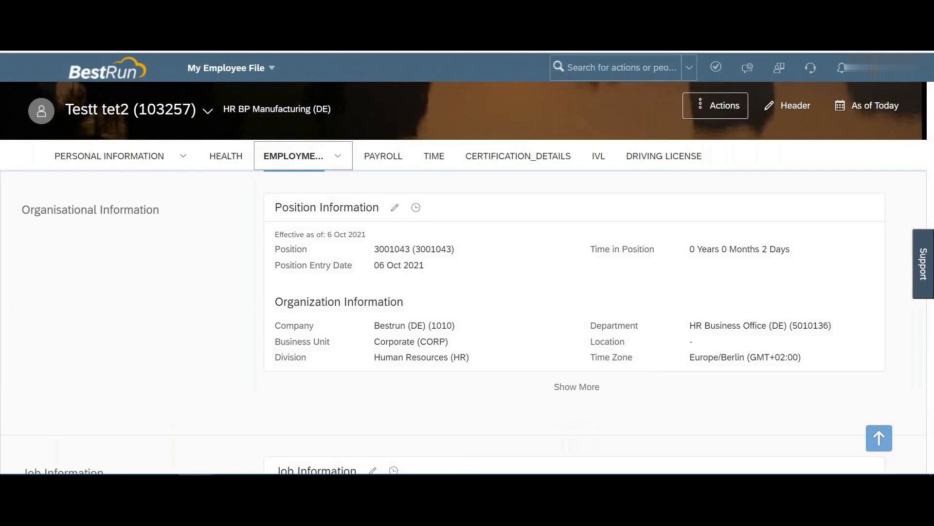
double_click(396, 249)
key("ctrl+c")
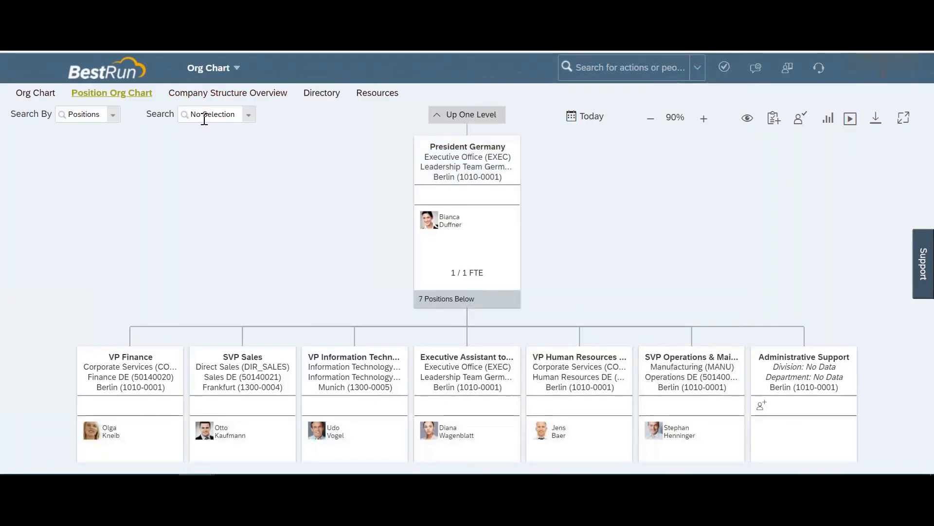
Step: Paste 3001043 into the org chart search and show that position's details
left_click(205, 116)
key("ctrl+v")
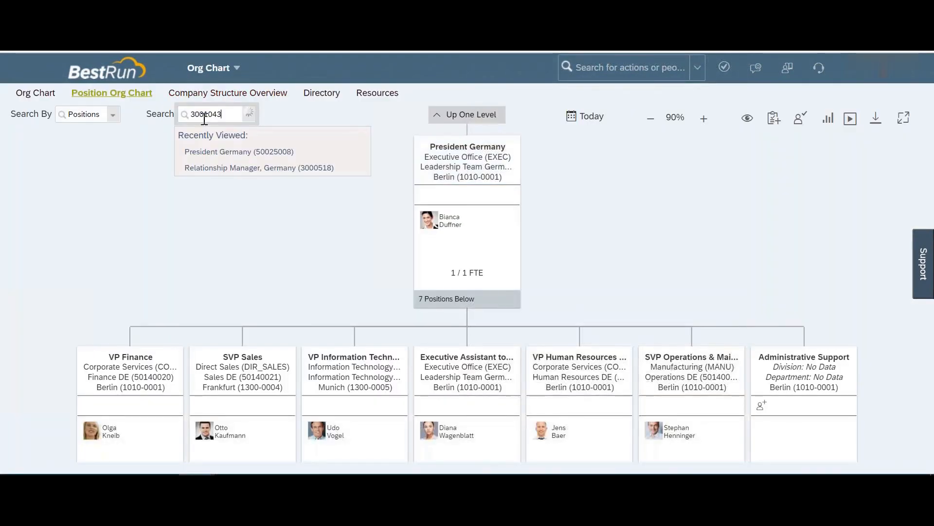
left_click(206, 133)
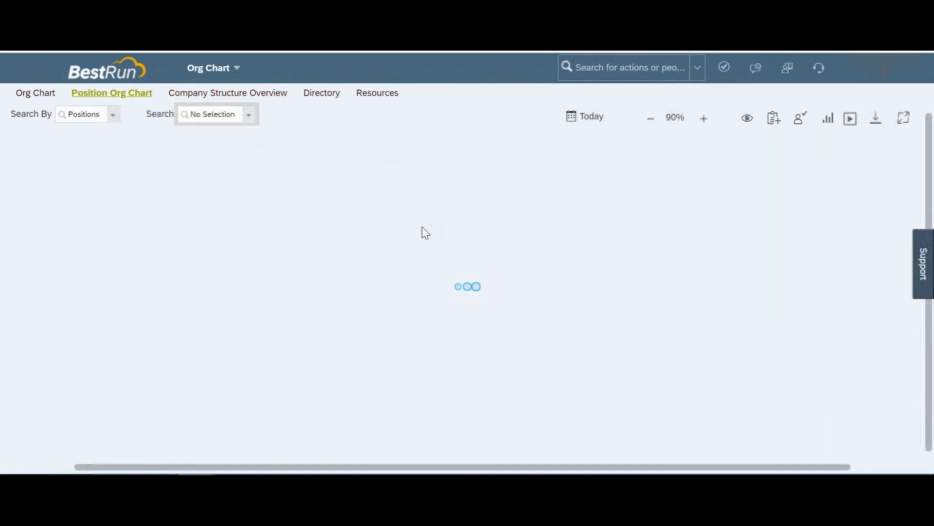
left_click(471, 177)
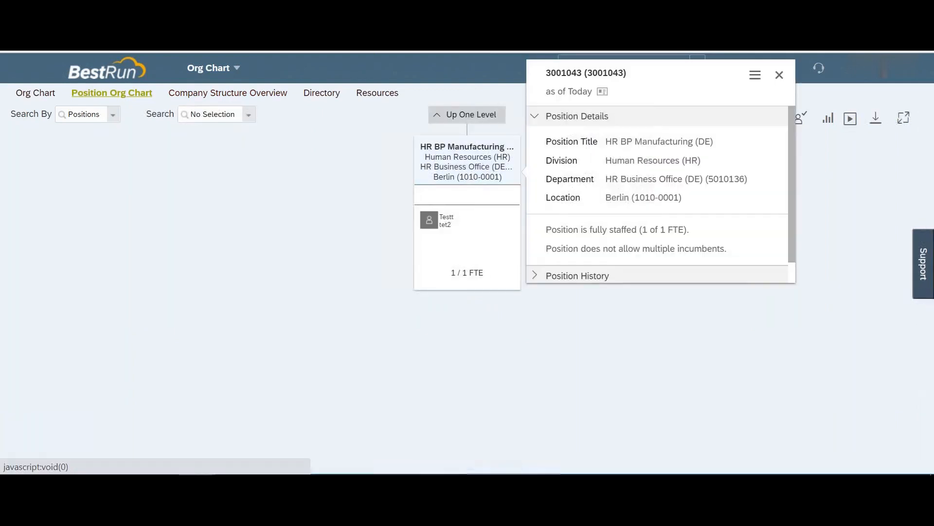
Step: Move up to HR Manager (DE) and choose Add Peer Position from its actions
left_click(470, 114)
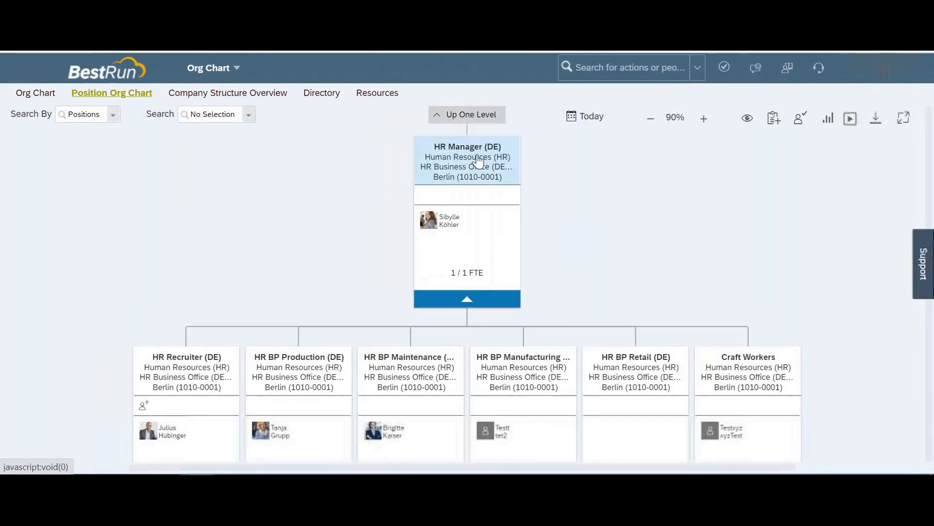
left_click(478, 160)
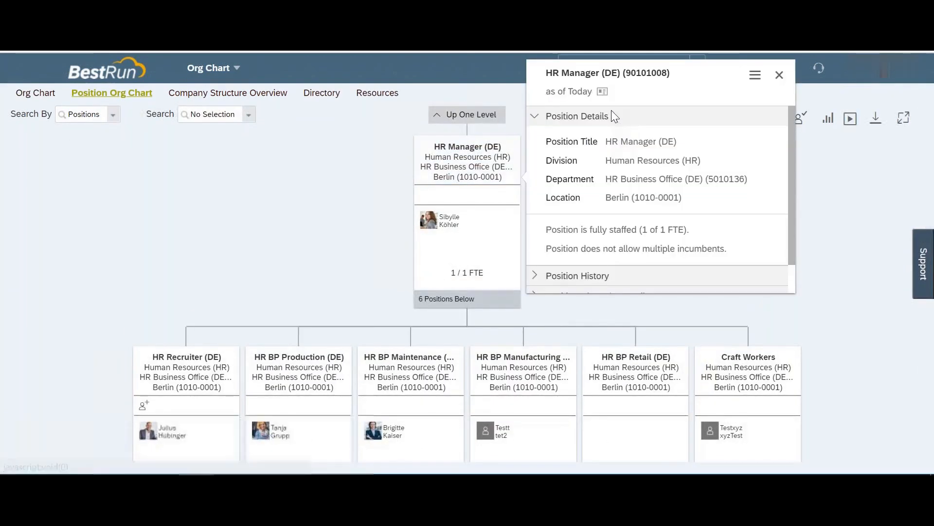
left_click(755, 76)
left_click(778, 117)
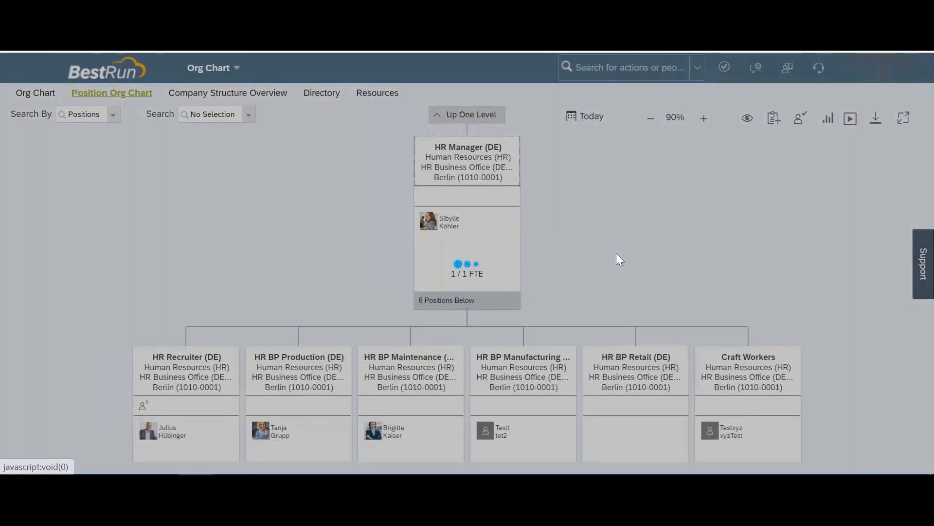
Step: Give the new position job code HR Professional (50029122) and save it as position 1931
left_click(597, 215)
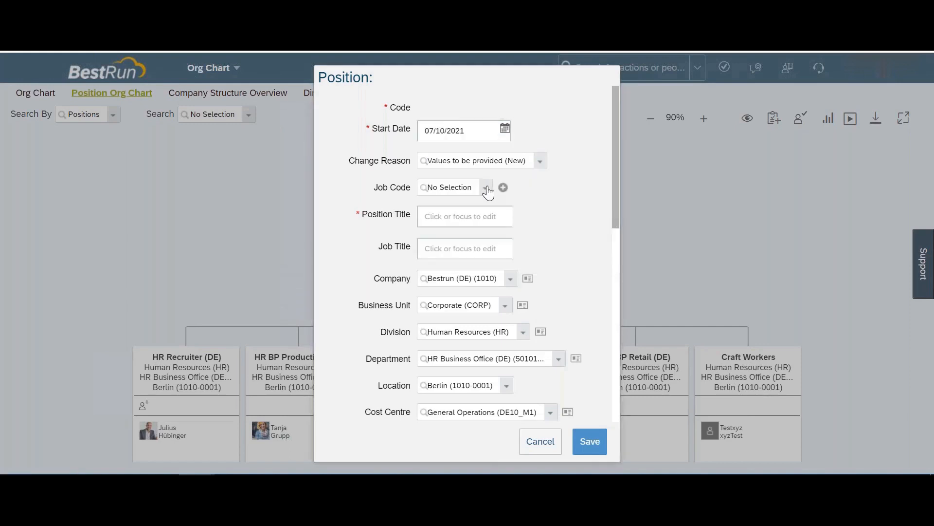
left_click(487, 187)
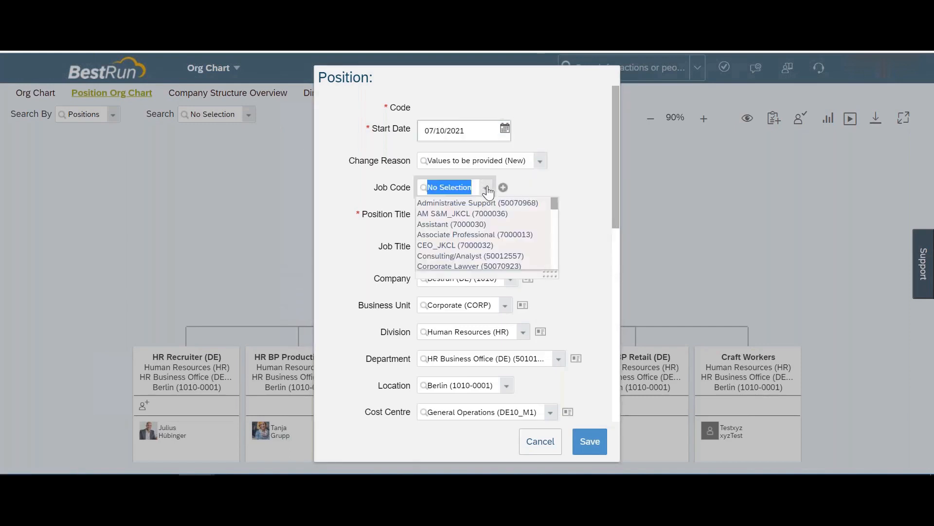
scroll(475, 239, "down", 5)
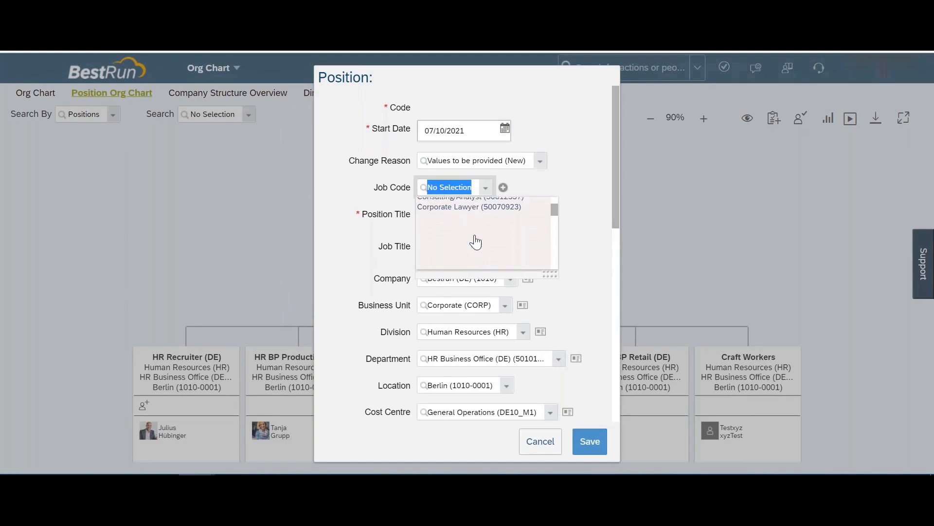
type("h")
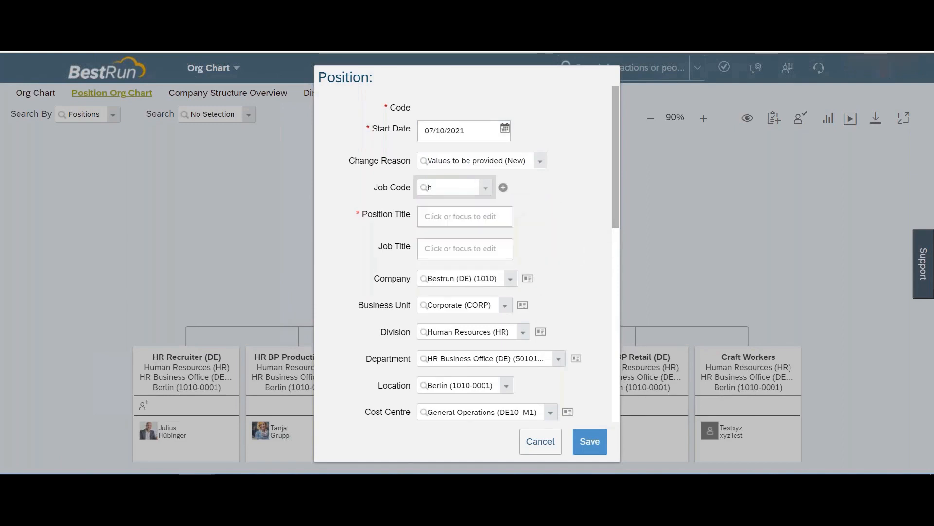
type("uma")
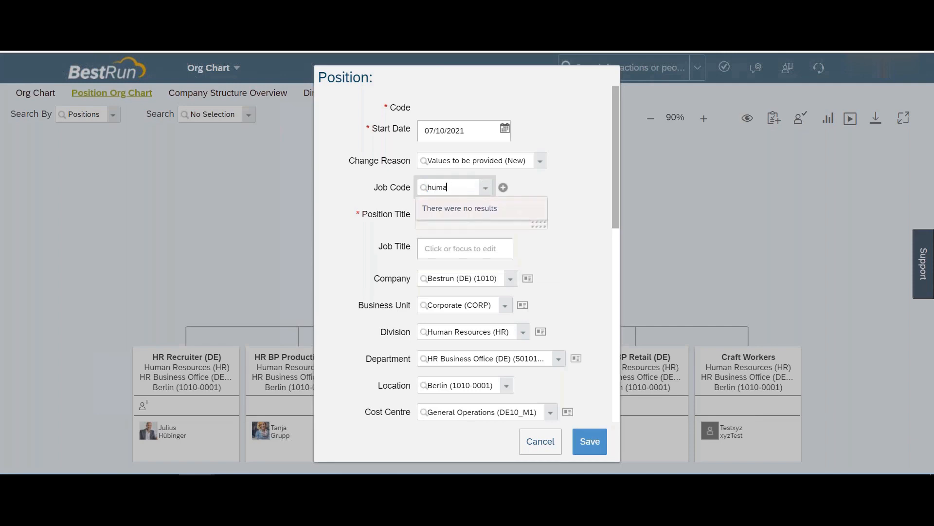
key("BackSpace")
key("BackSpace")
key("BackSpace")
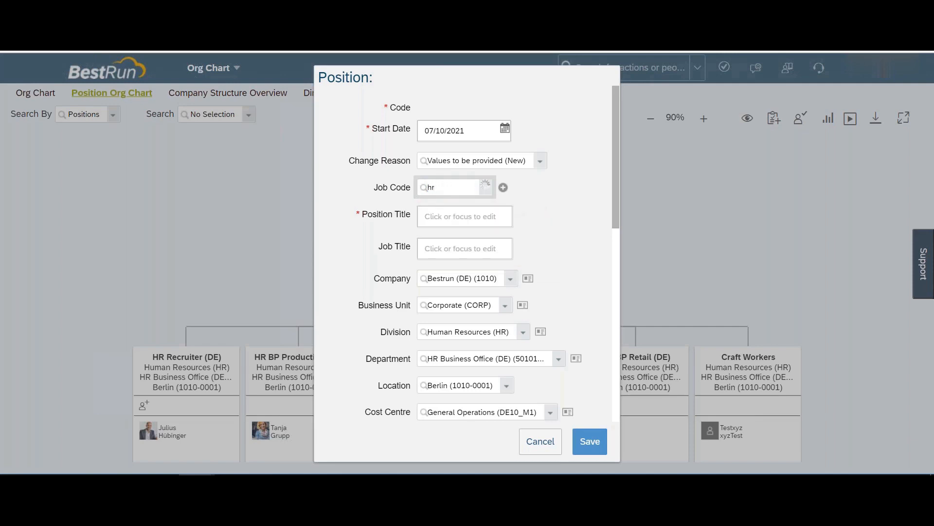
type("r")
left_click(480, 217)
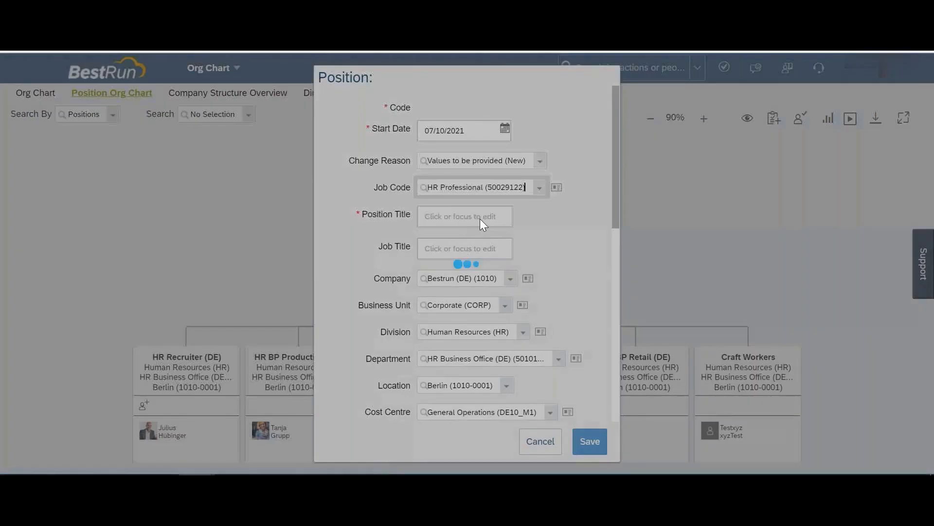
left_click(589, 442)
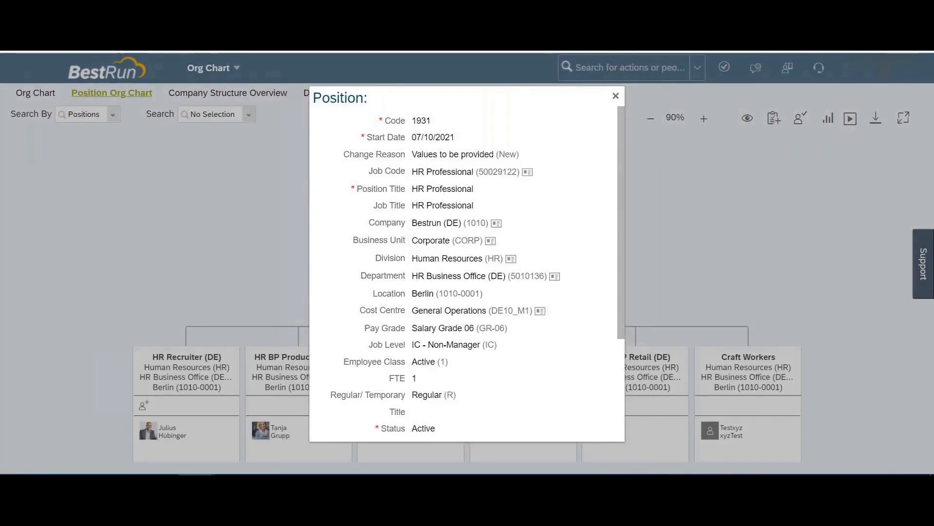
key("alt+Tab")
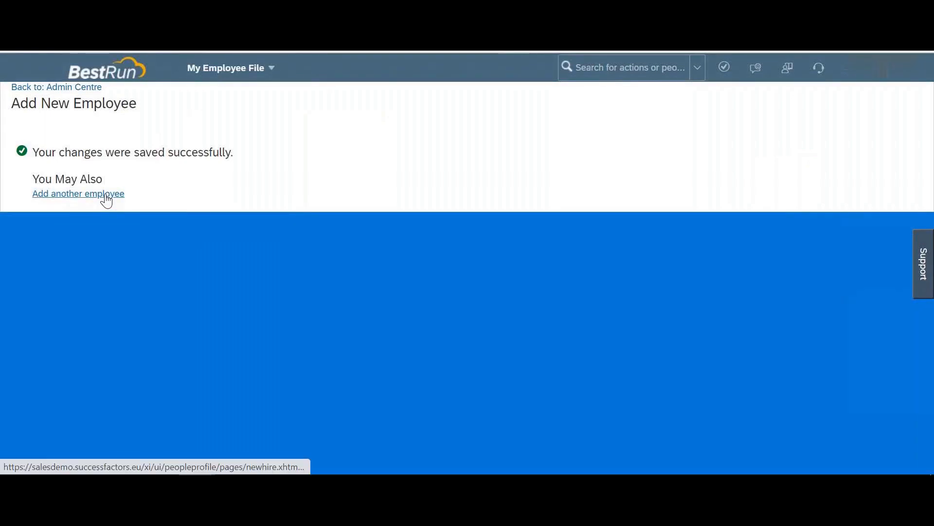
Step: Search 'pending' to reach Manage Pending Recruits and expand the Recruiting (0) category list
left_click(603, 73)
type("pe")
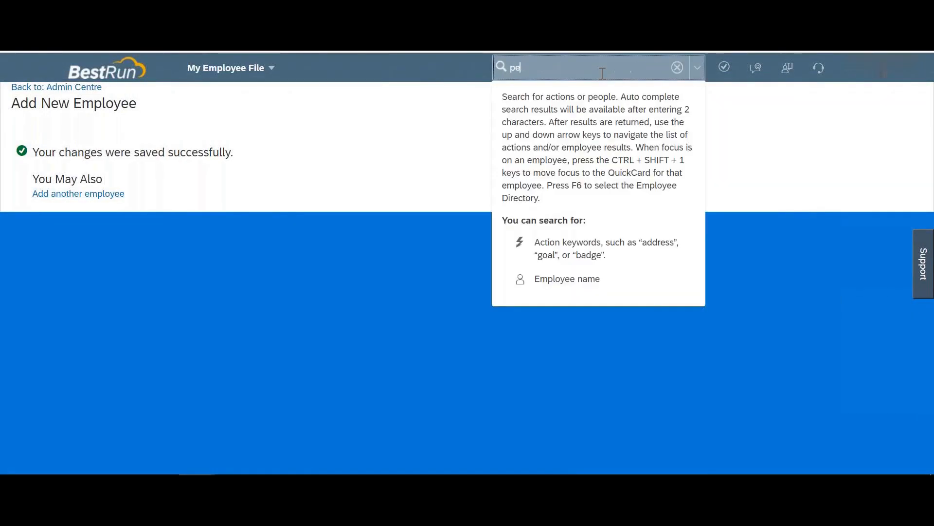
type("rding")
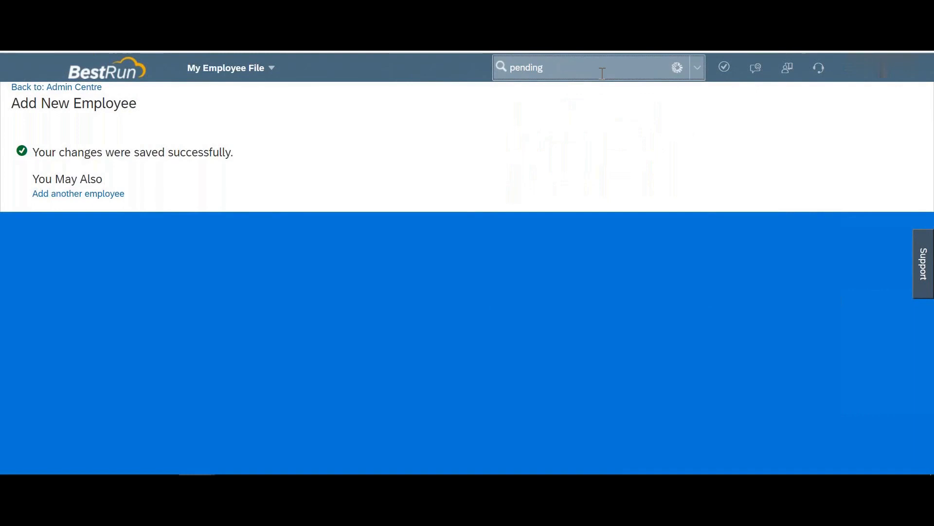
left_click(550, 146)
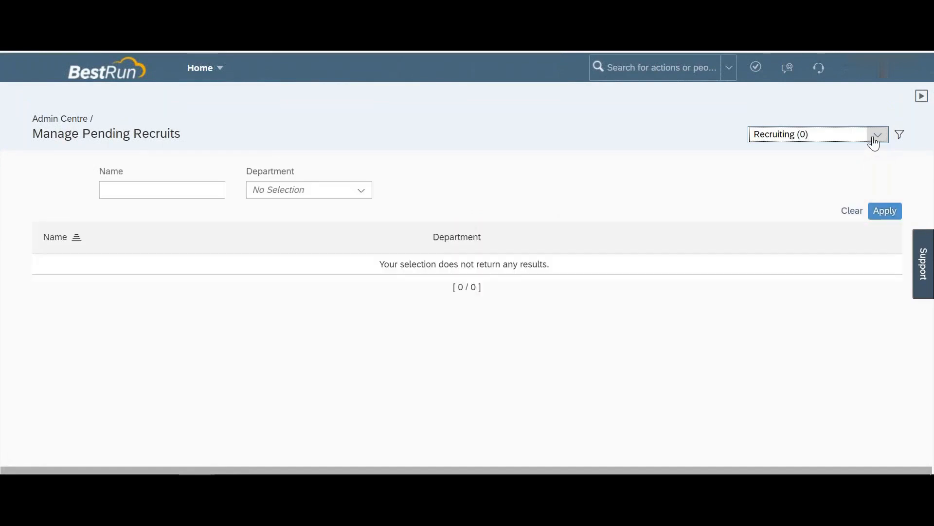
left_click(876, 139)
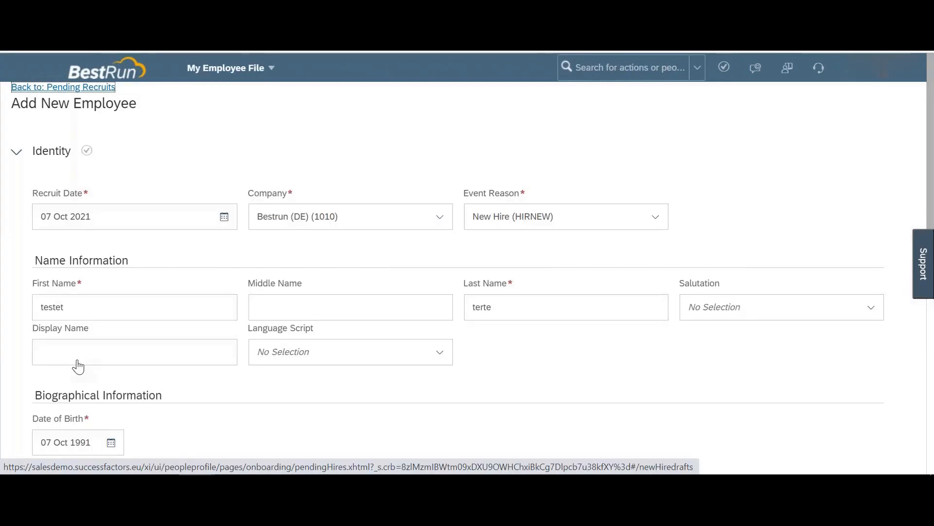
Step: Continue the draft hire past the National ID and Personal Information steps
scroll(77, 361, "down", 10)
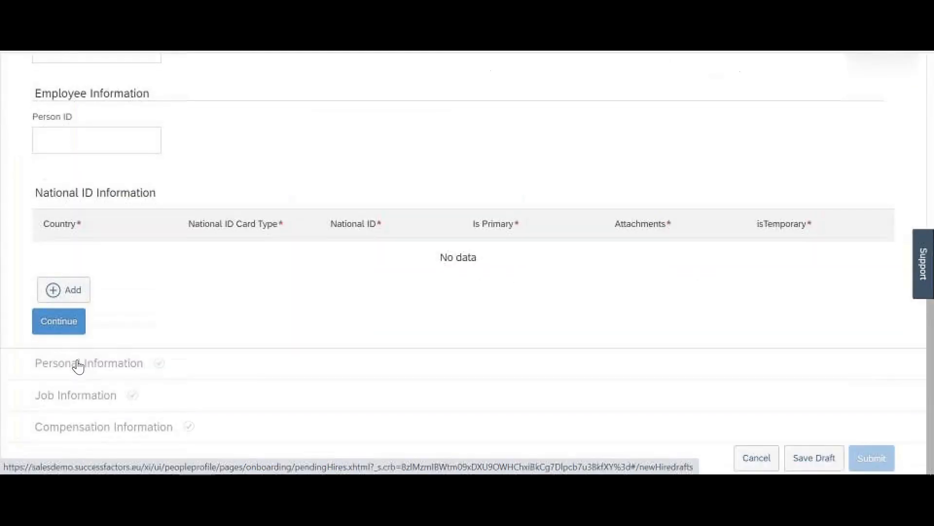
left_click(69, 324)
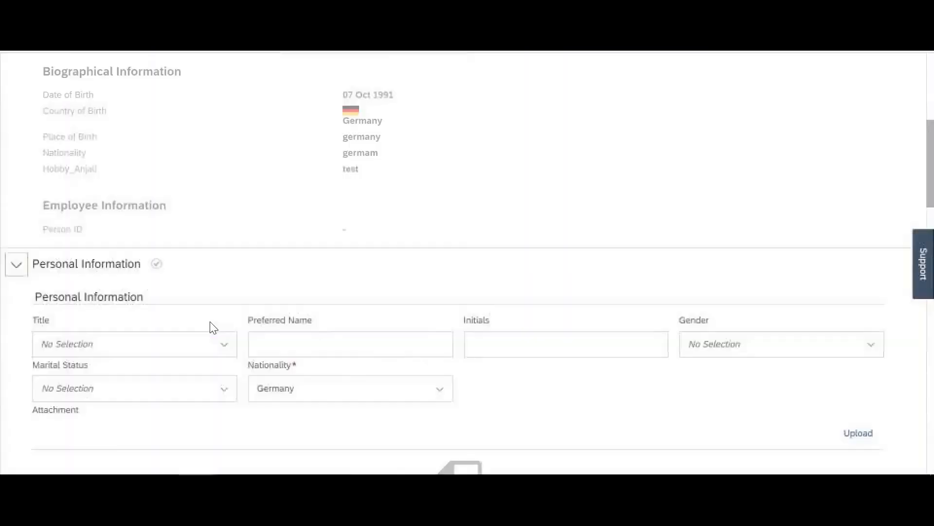
scroll(213, 328, "down", 20)
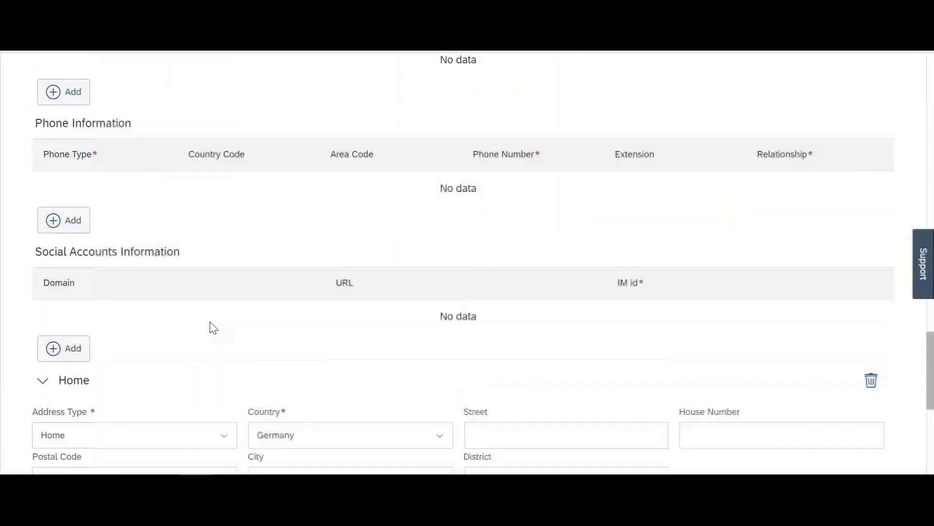
scroll(101, 346, "down", 4)
left_click(60, 354)
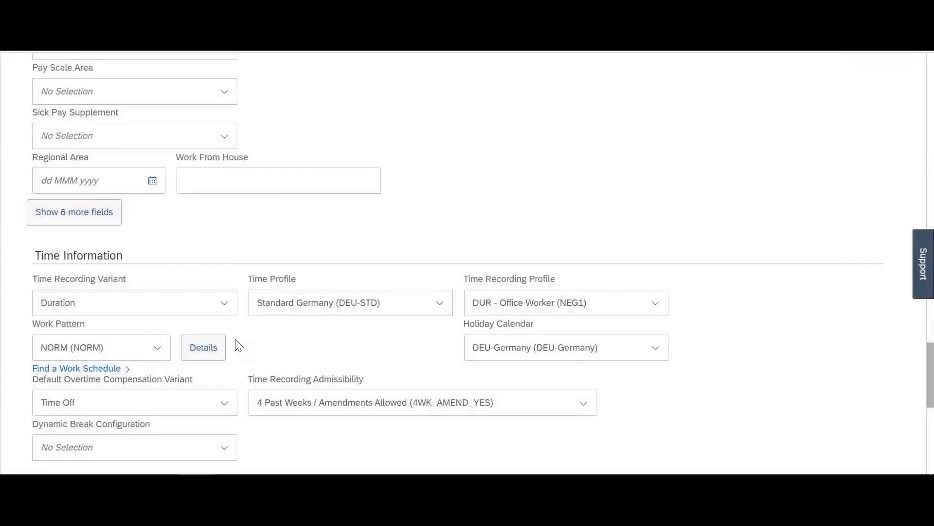
Step: Review the Job Information step and try to continue, which raises a First Date Worked error
scroll(236, 341, "up", 1)
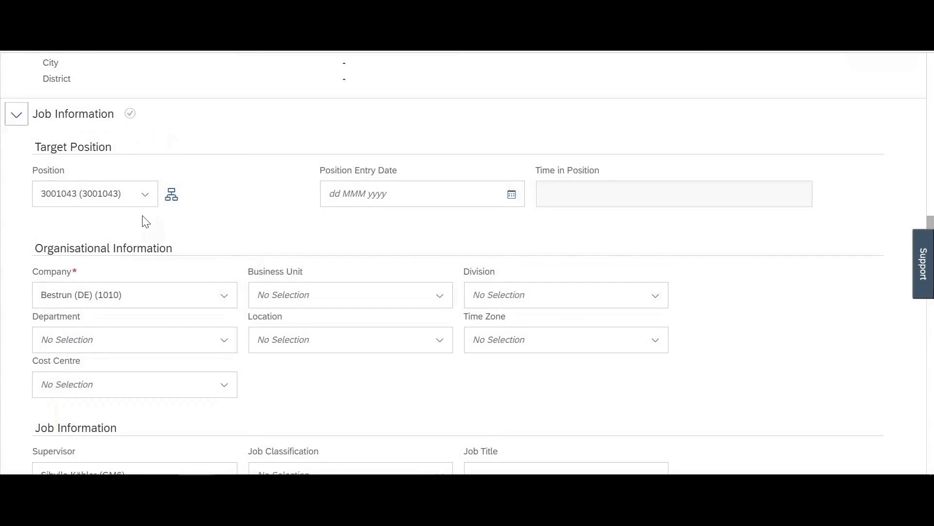
scroll(143, 219, "up", 3)
scroll(144, 219, "down", 4)
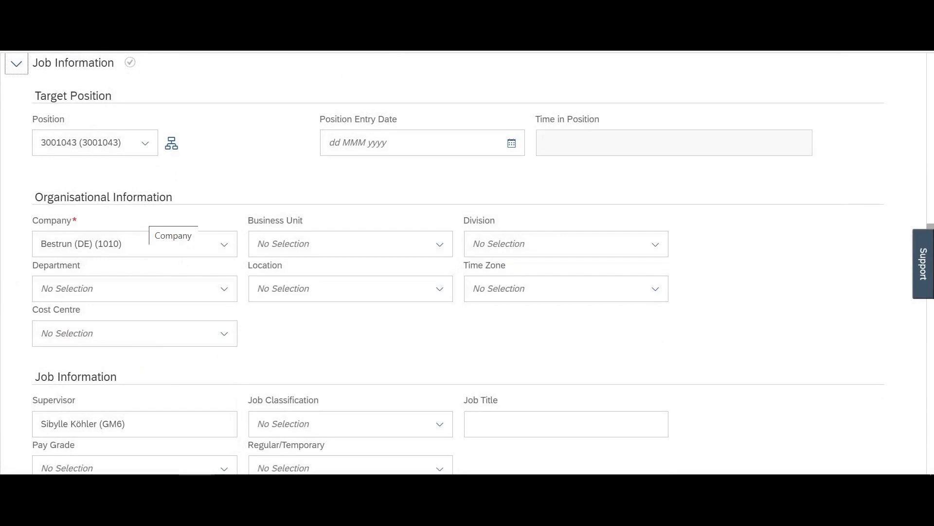
scroll(251, 176, "down", 4)
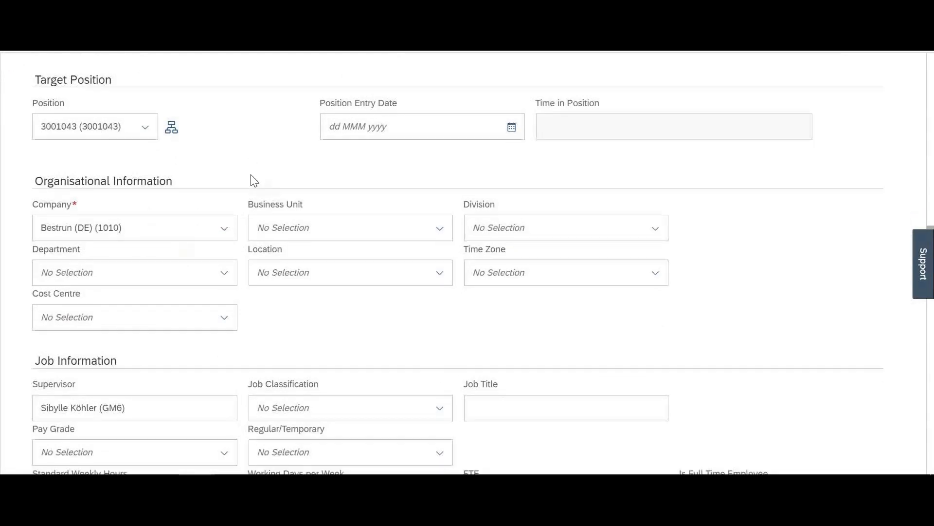
scroll(253, 180, "down", 12)
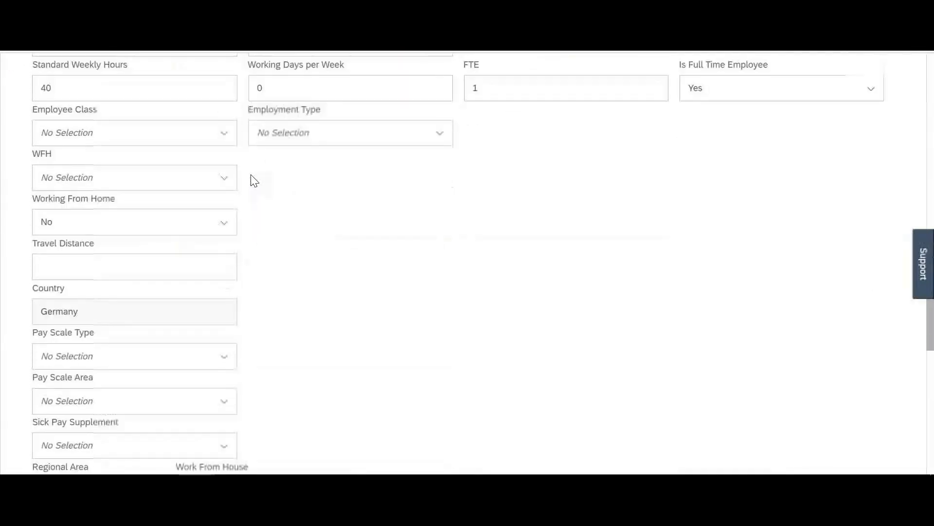
scroll(250, 175, "down", 8)
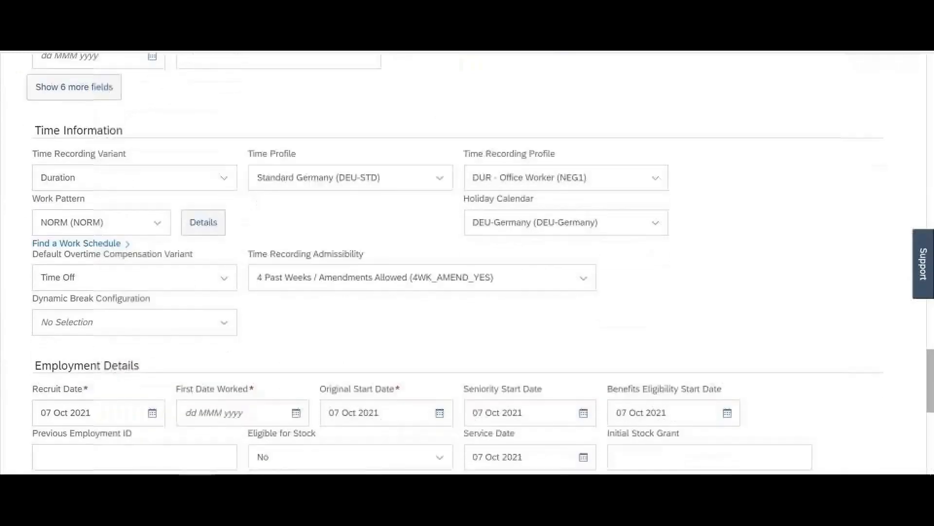
left_click(77, 384)
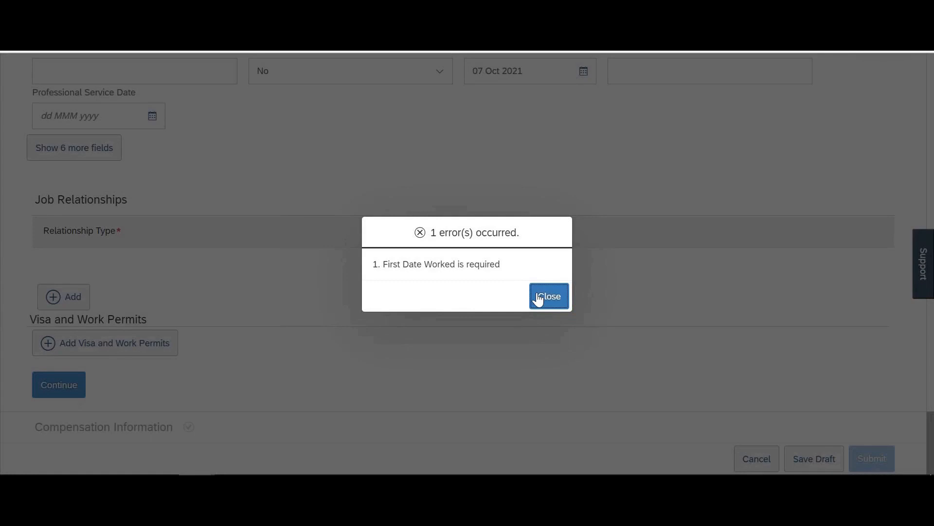
Step: Dismiss the error and set First Date Worked to 07 Oct 2021
left_click(542, 297)
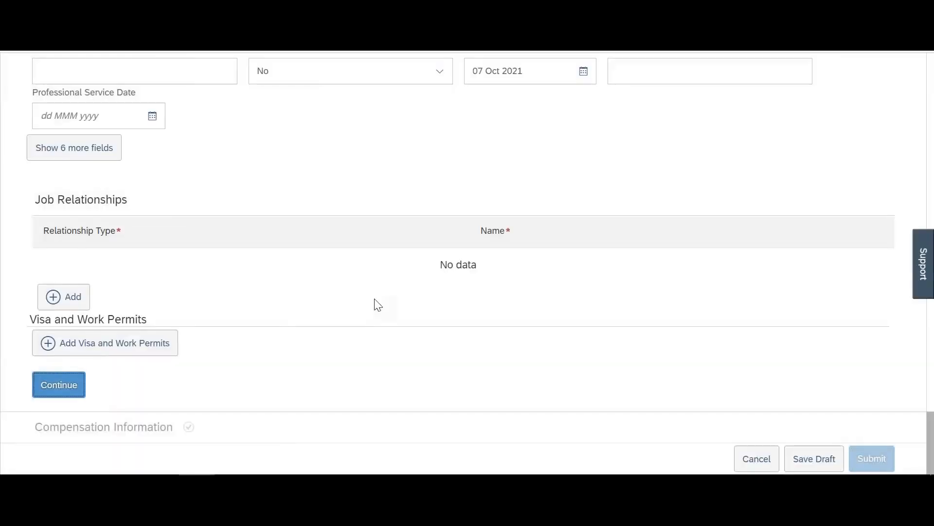
left_click(295, 188)
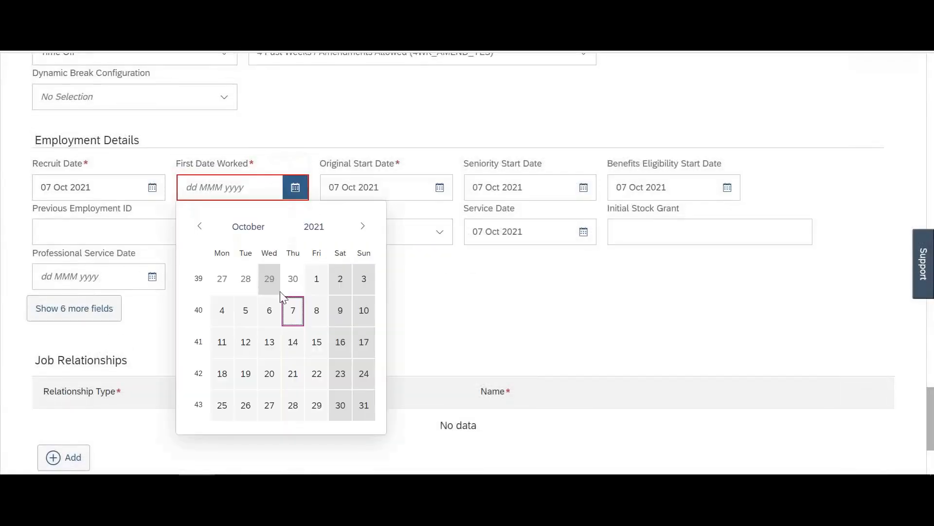
left_click(293, 311)
scroll(292, 313, "down", 3)
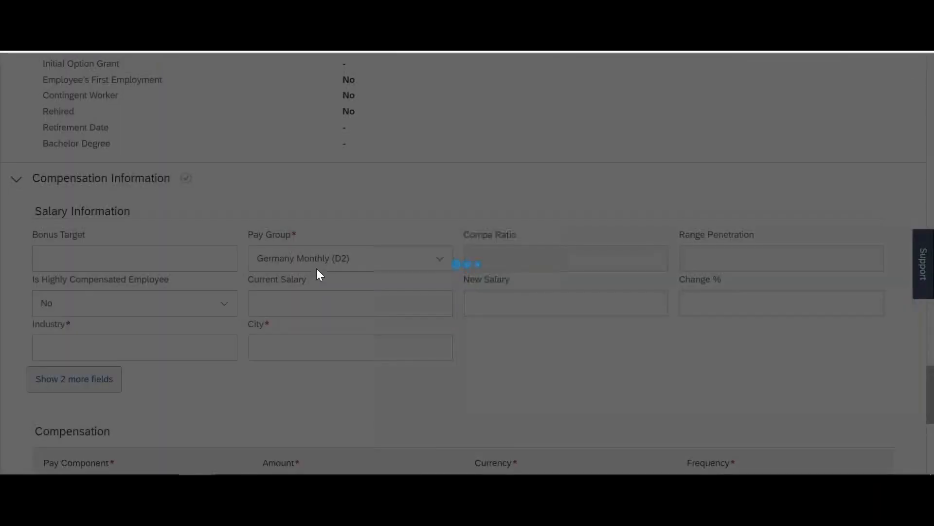
scroll(316, 267, "up", 5)
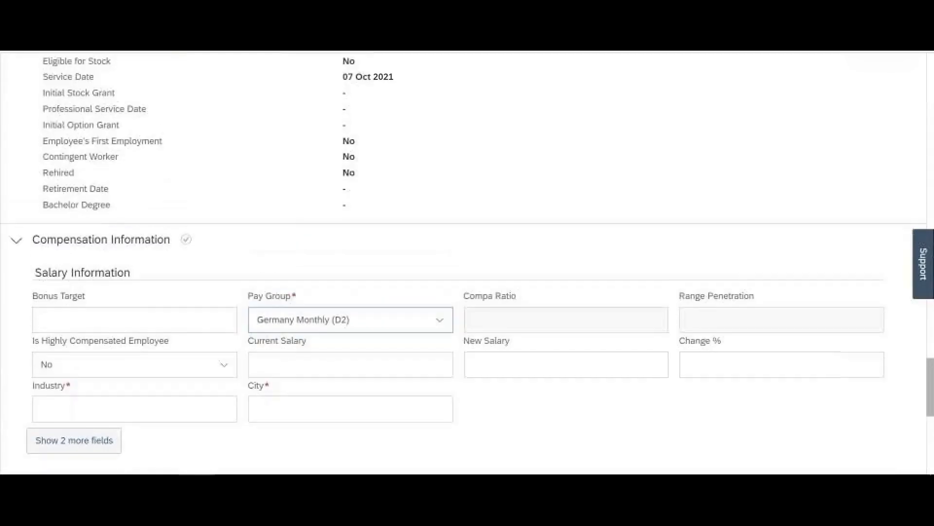
scroll(463, 263, "up", 10)
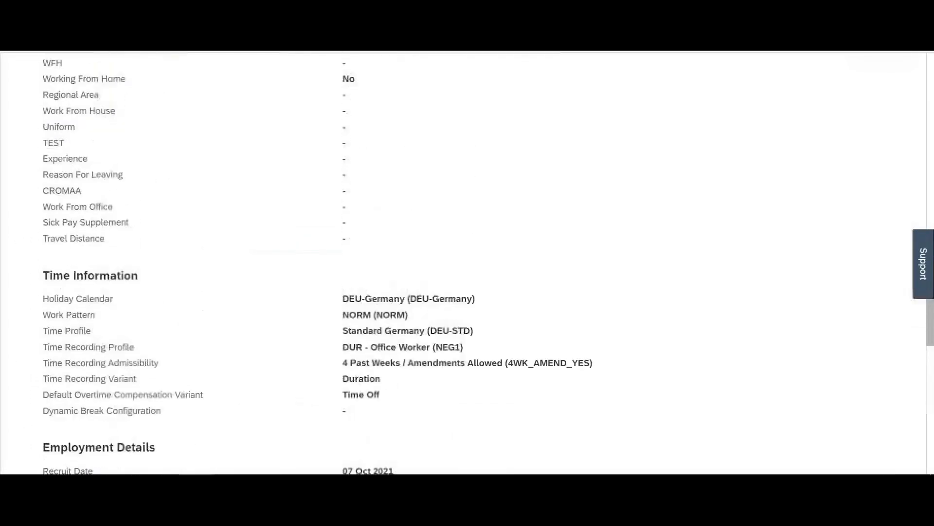
scroll(462, 263, "up", 4)
scroll(462, 263, "down", 12)
scroll(209, 325, "down", 20)
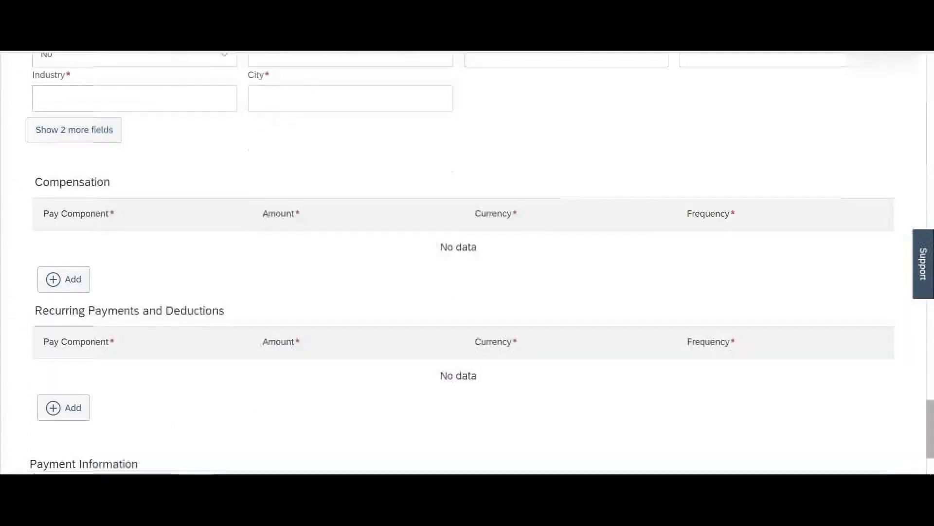
scroll(226, 261, "up", 8)
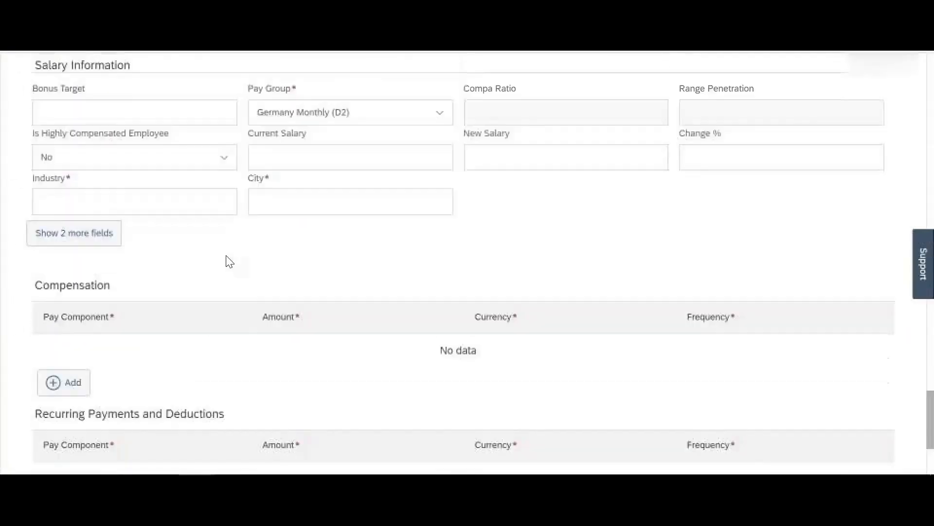
scroll(230, 262, "down", 3)
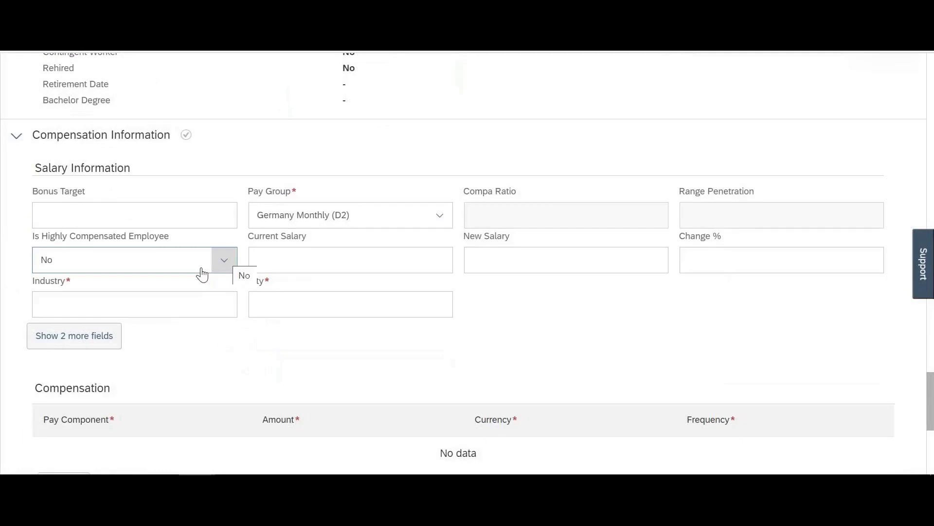
Step: Fill Industry and City with 'test' and reveal the extra WFO and Pay Grade fields
left_click(124, 310)
key("Tab")
type("t")
scroll(124, 313, "down", 3)
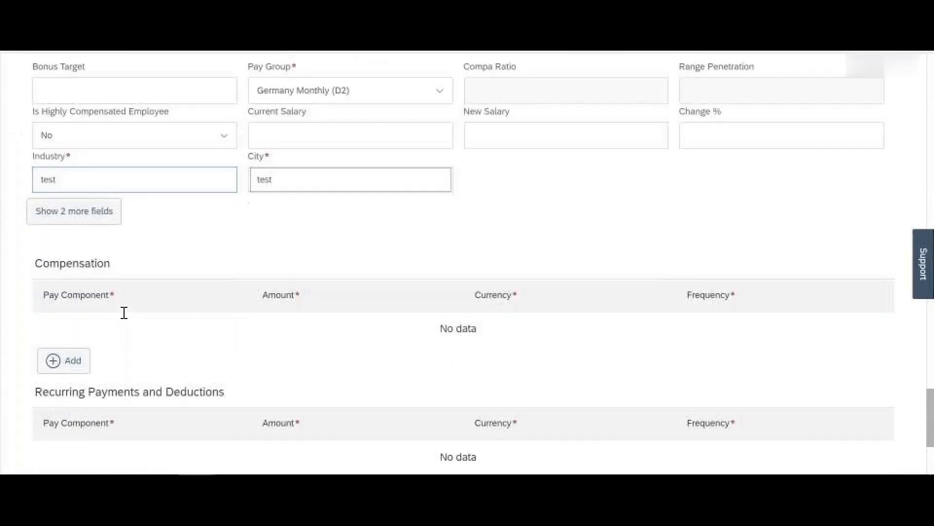
left_click(84, 204)
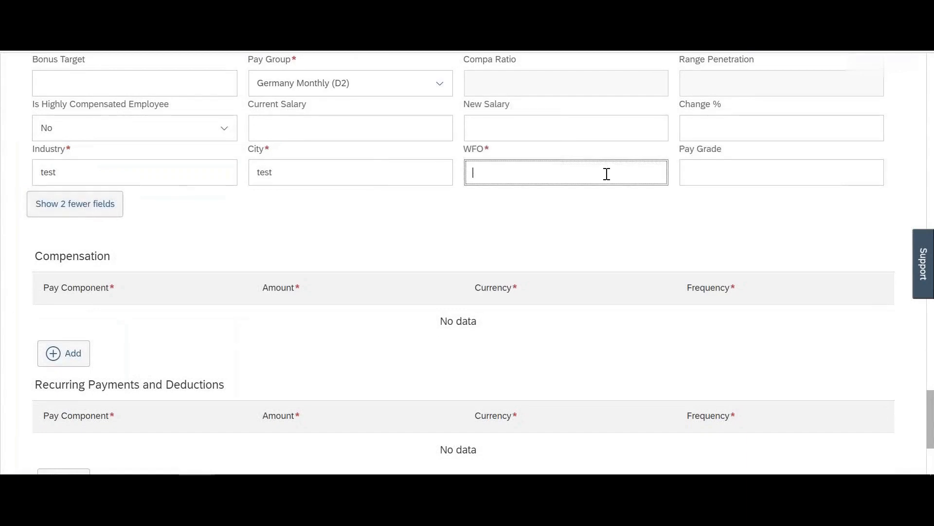
scroll(607, 174, "down", 4)
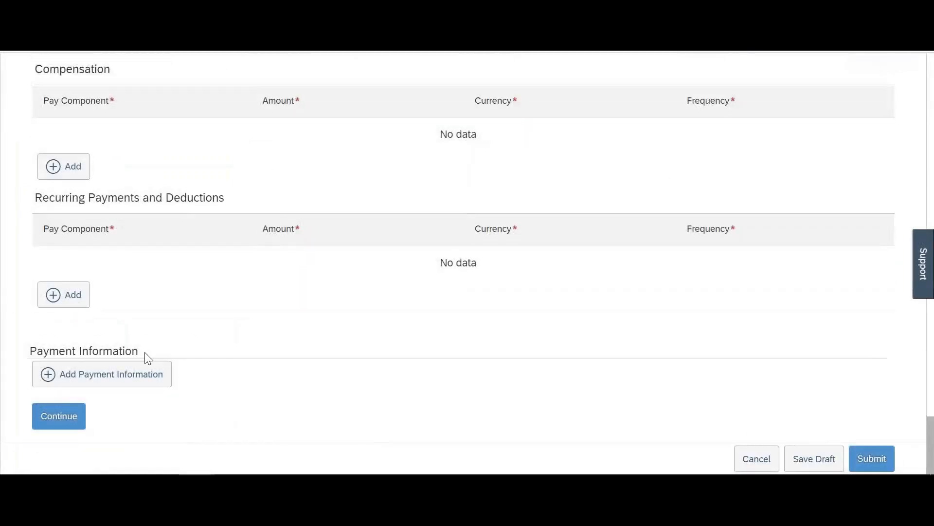
Step: Continue past Compensation, close the Business Unit mismatch error, and scroll back to Job Information
left_click(68, 422)
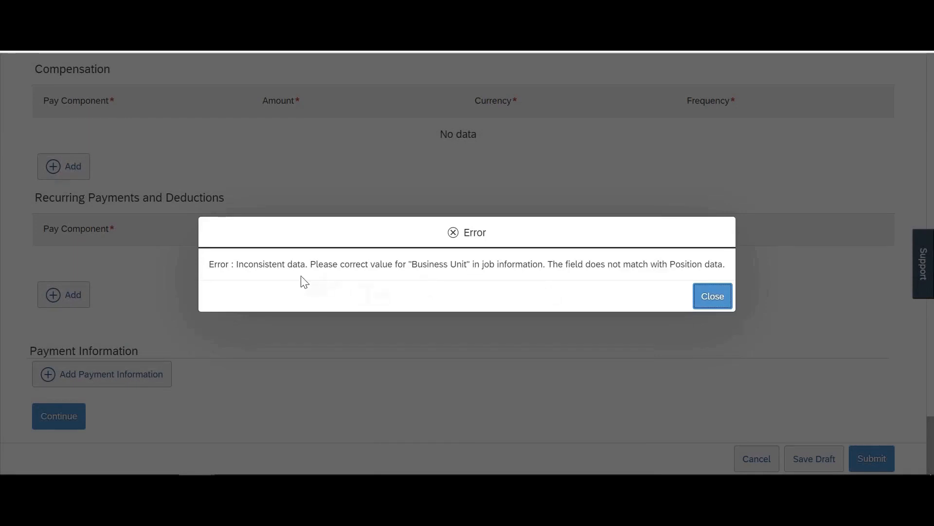
left_click_drag(294, 264, 484, 268)
left_click(713, 298)
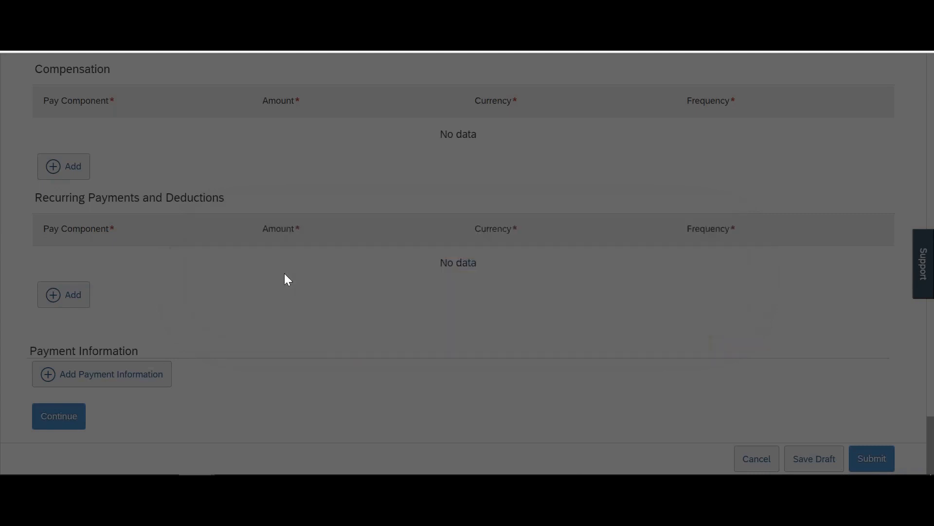
scroll(285, 275, "up", 10)
scroll(286, 275, "up", 12)
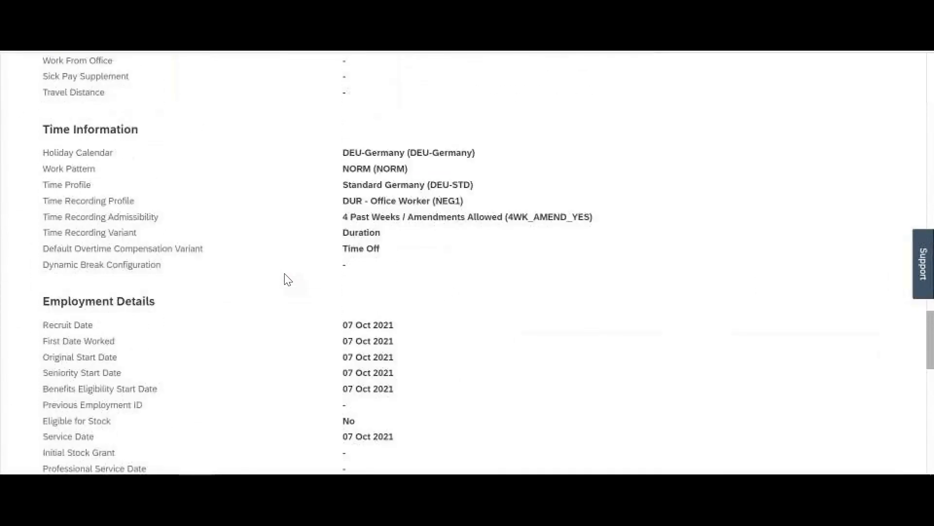
scroll(287, 279, "up", 10)
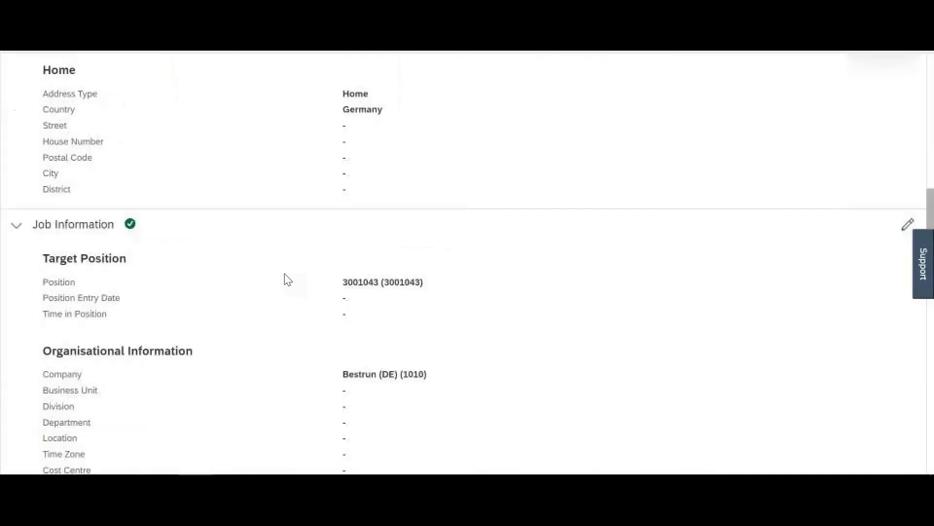
scroll(289, 280, "up", 1)
scroll(288, 280, "down", 3)
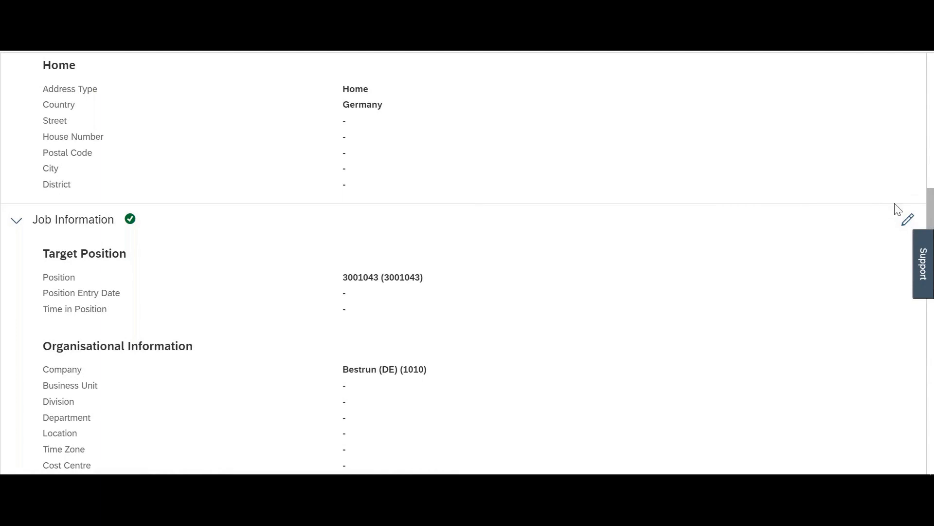
Step: Change Position to 1931 (HR Professional), submit Job Information, and close the invalid Location error
left_click(909, 220)
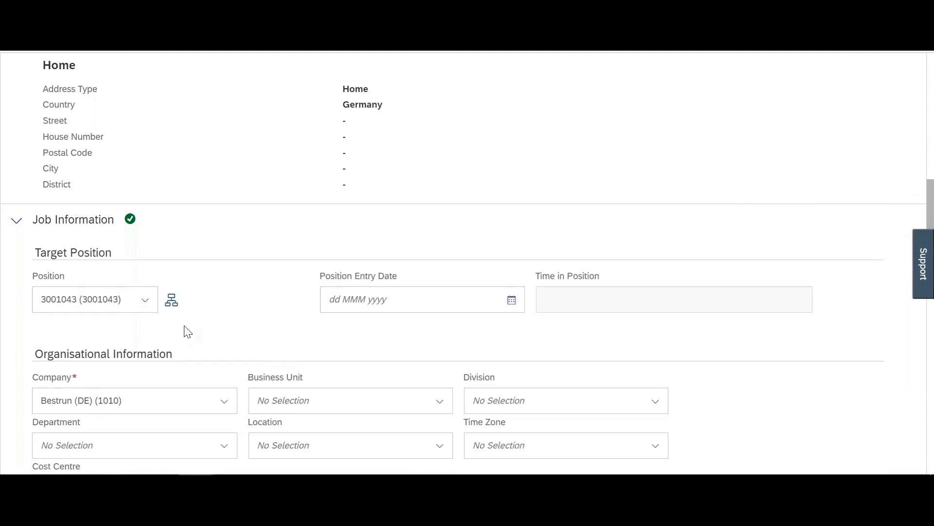
left_click(111, 305)
type("1931")
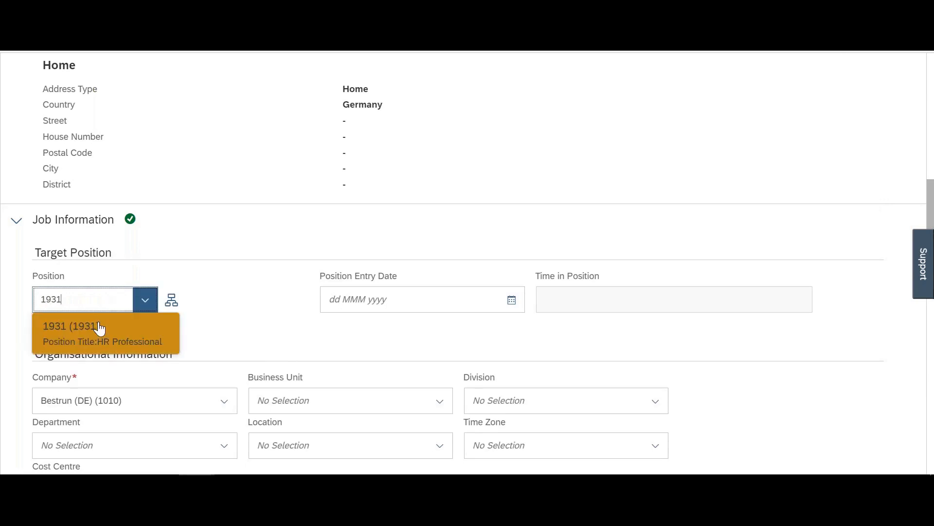
left_click(97, 327)
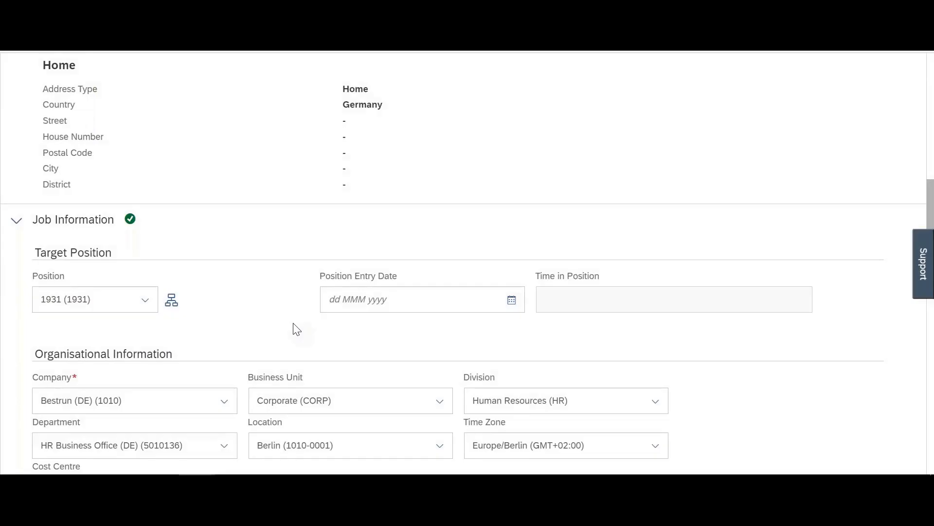
scroll(295, 328, "down", 20)
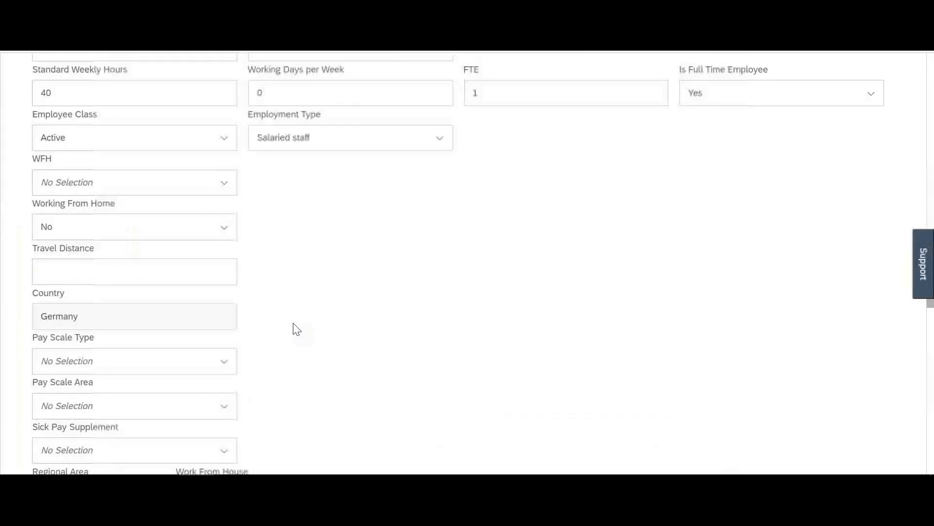
scroll(295, 329, "up", 7)
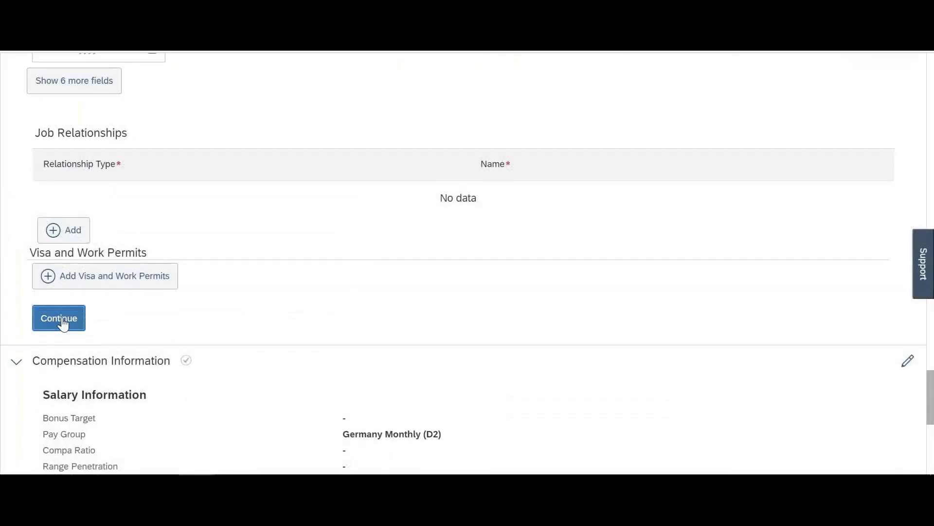
left_click(61, 321)
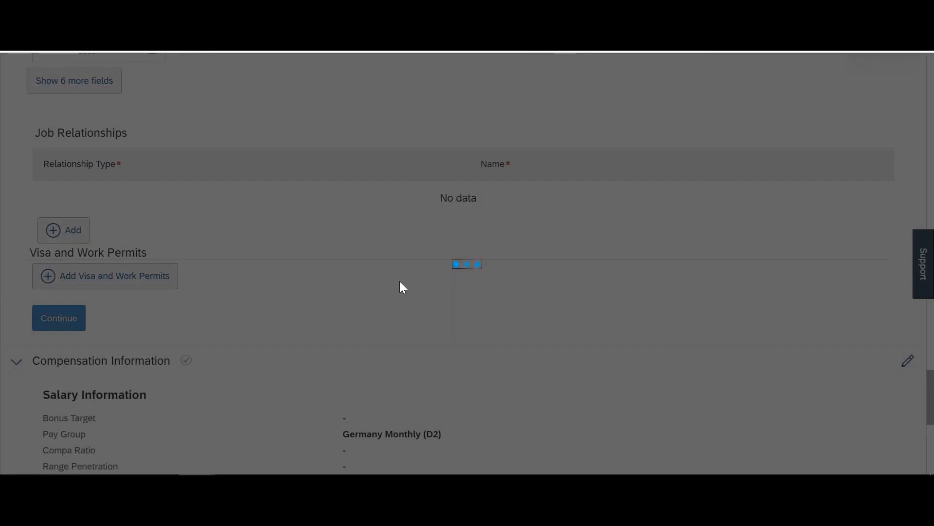
left_click(555, 294)
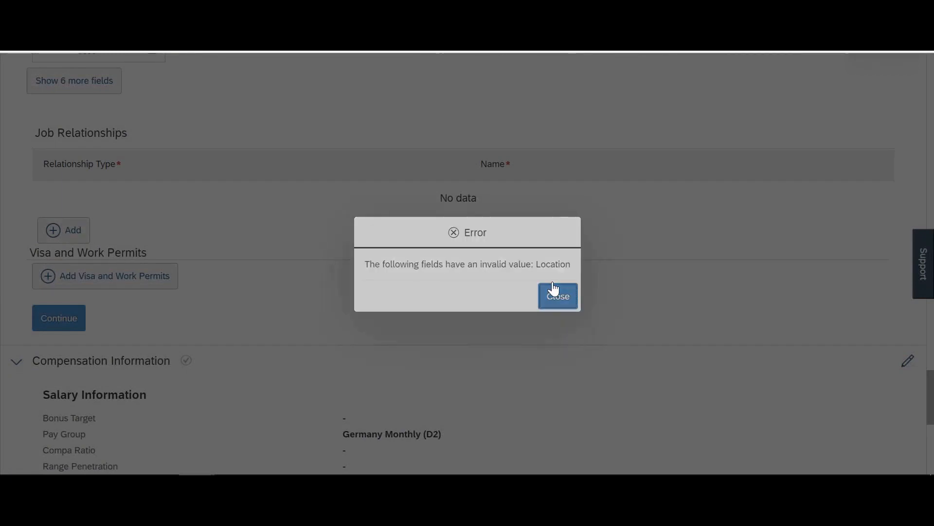
Step: Clear the invalid Location value in Job Information
scroll(428, 282, "up", 10)
scroll(430, 284, "up", 15)
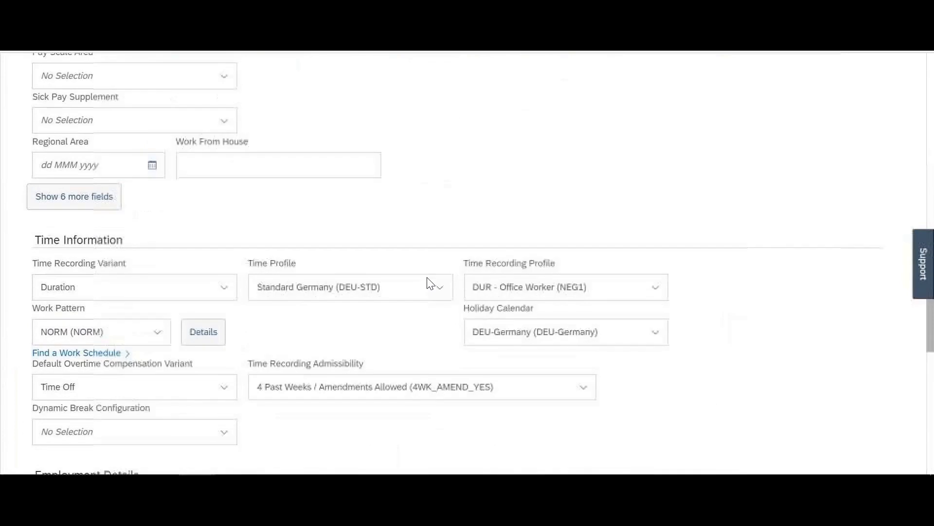
scroll(390, 313, "up", 4)
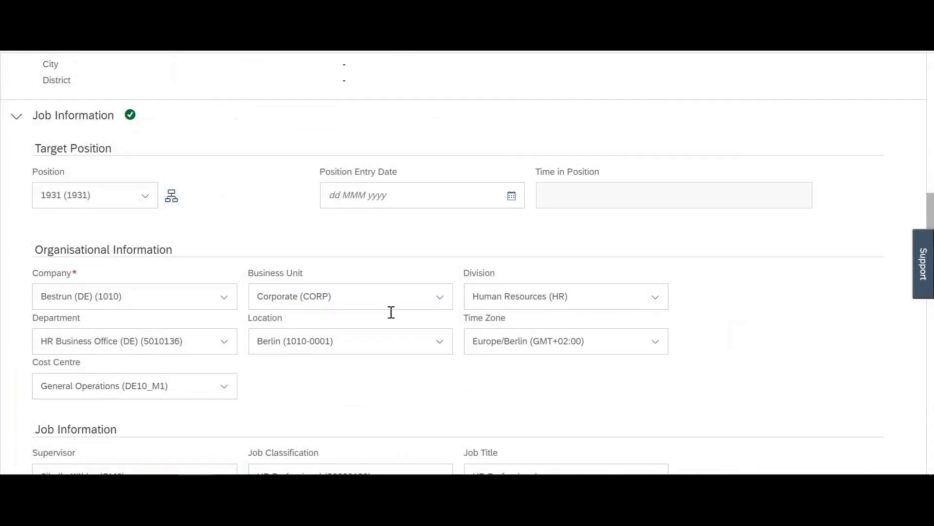
left_click(346, 343)
key("BackSpace")
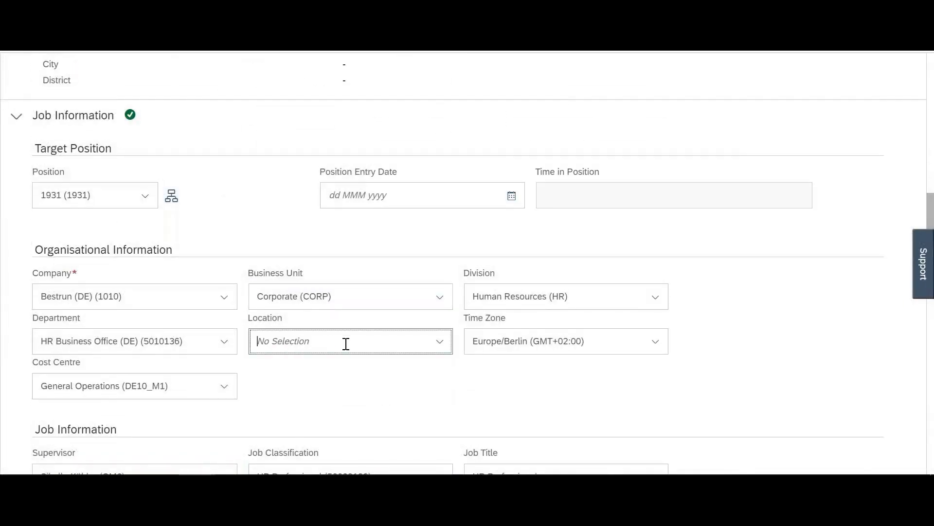
Step: Continue past the Job Information and Compensation Information sections
scroll(346, 343, "down", 8)
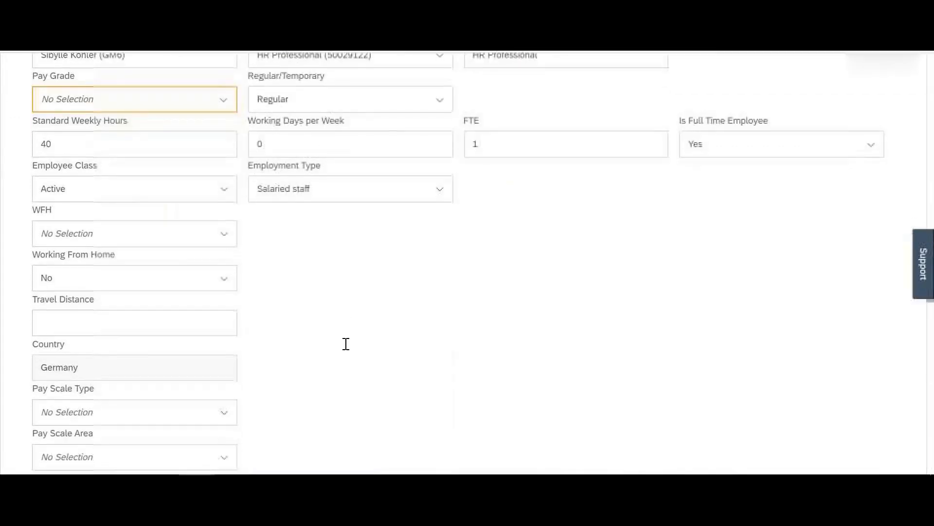
scroll(467, 263, "down", 20)
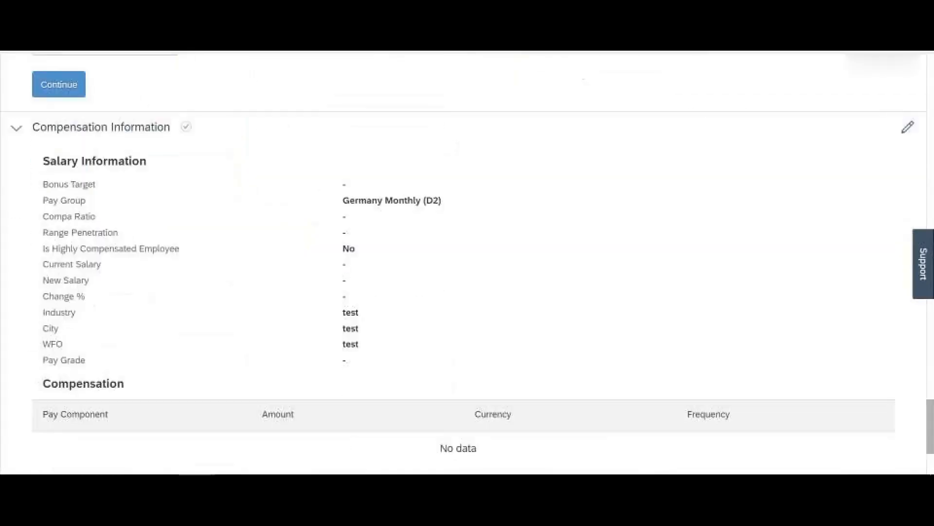
scroll(467, 263, "up", 3)
scroll(92, 223, "up", 3)
left_click(65, 230)
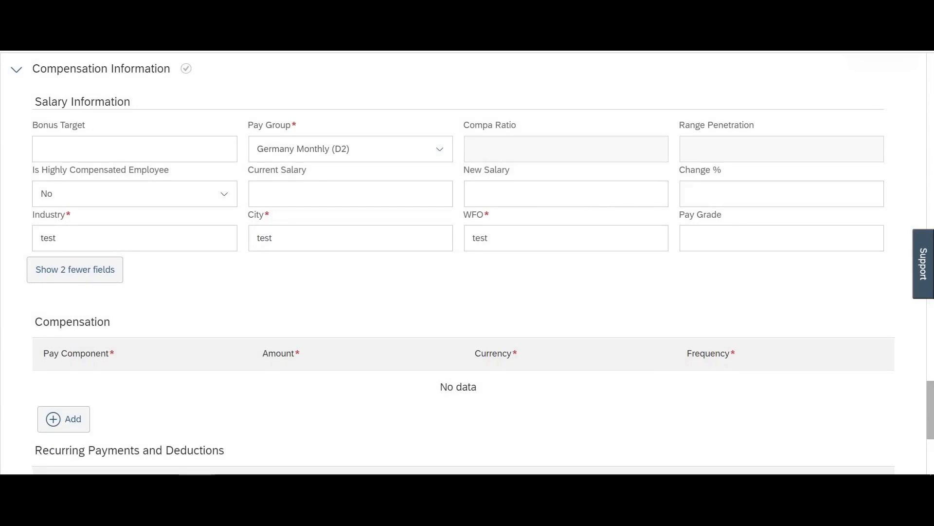
scroll(225, 248, "down", 5)
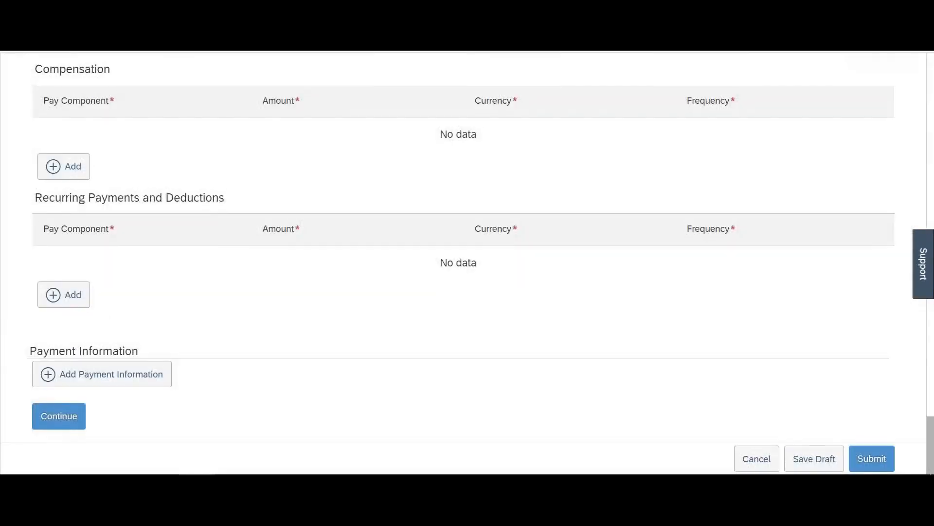
left_click(67, 417)
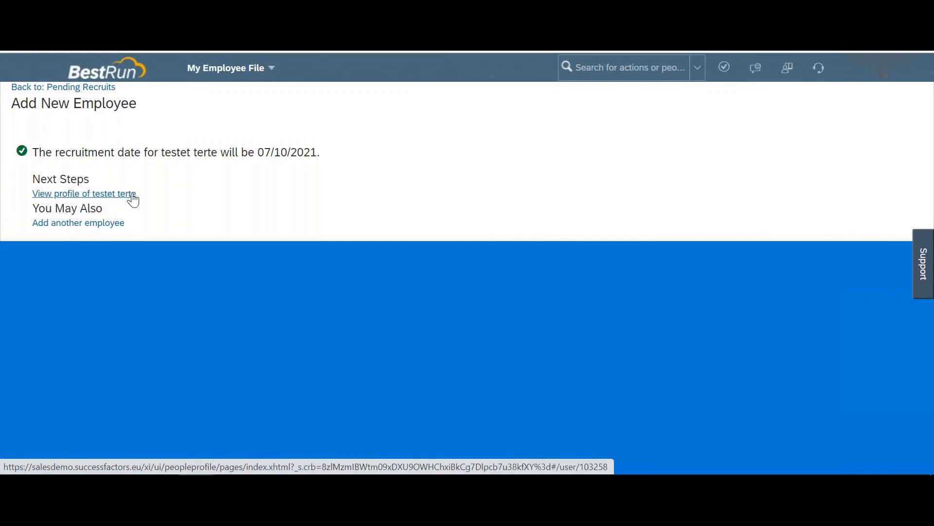
Step: Open the new employee's profile from the hire confirmation page
left_click(82, 197)
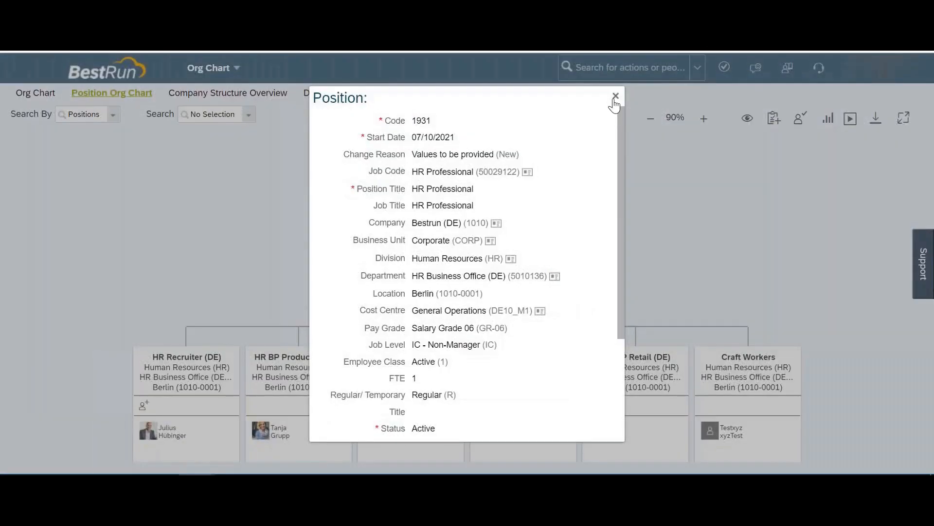
Step: Close the position 1931 details and search 'manage data' to open Manage Data
left_click(615, 96)
left_click(592, 68)
type("manage data")
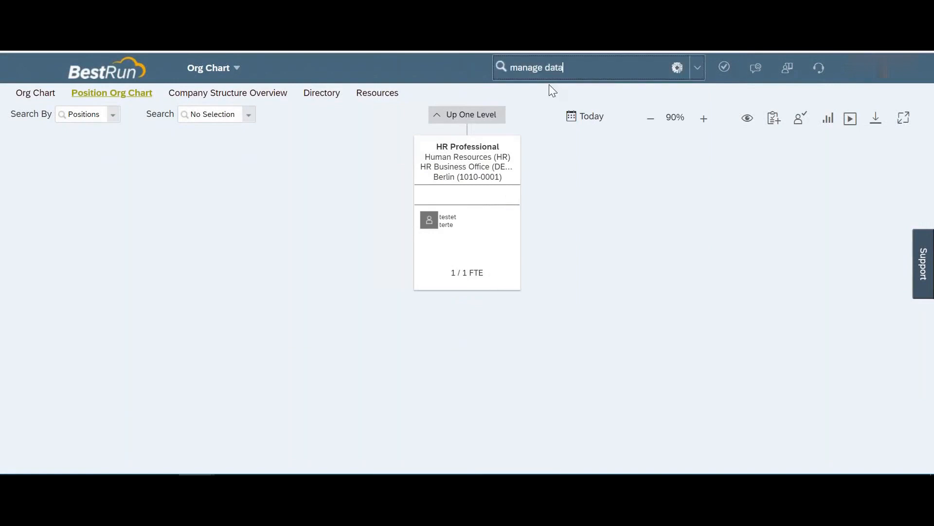
left_click(542, 94)
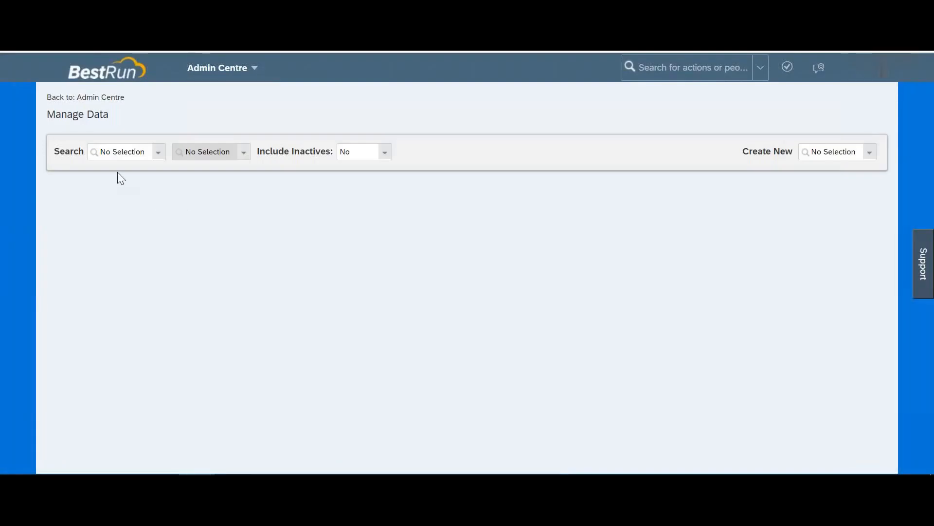
Step: Look up the setemployeeid Sequence and check its start, step and current values
left_click(122, 151)
type("seque")
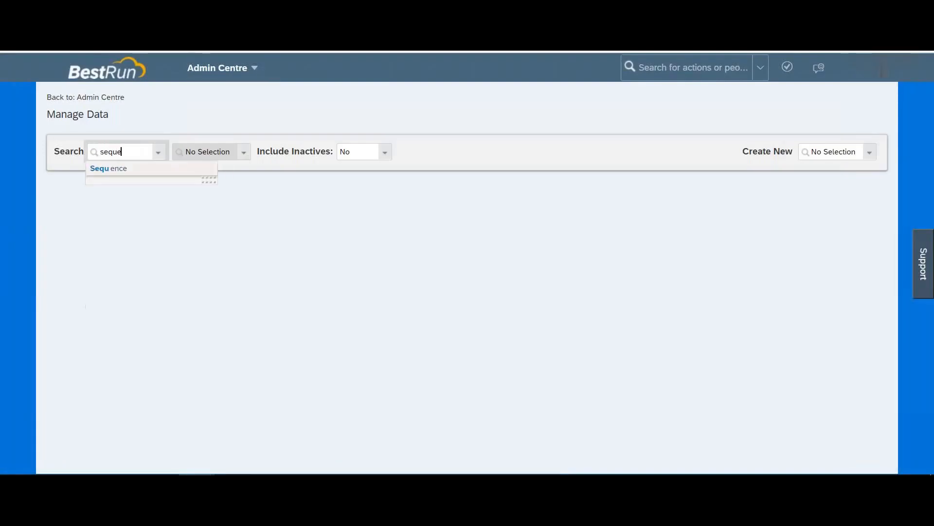
left_click(119, 169)
left_click(234, 159)
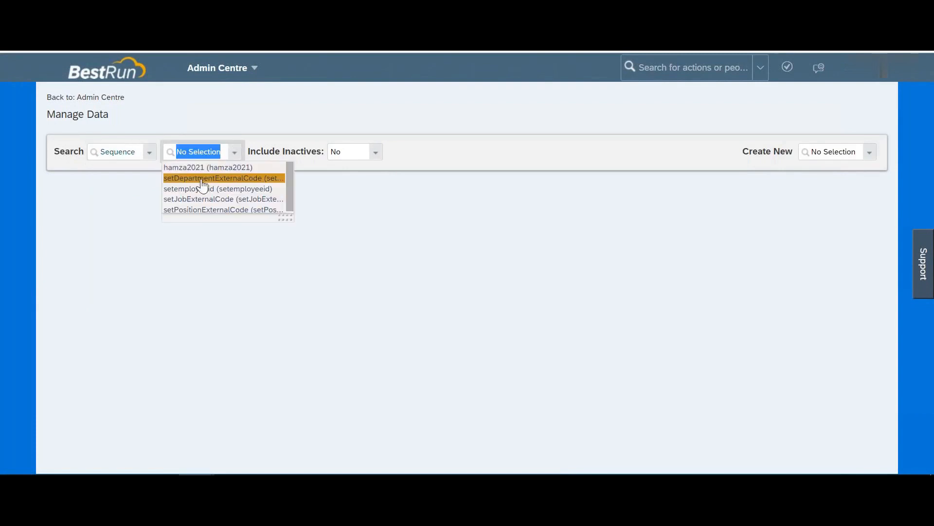
left_click(226, 190)
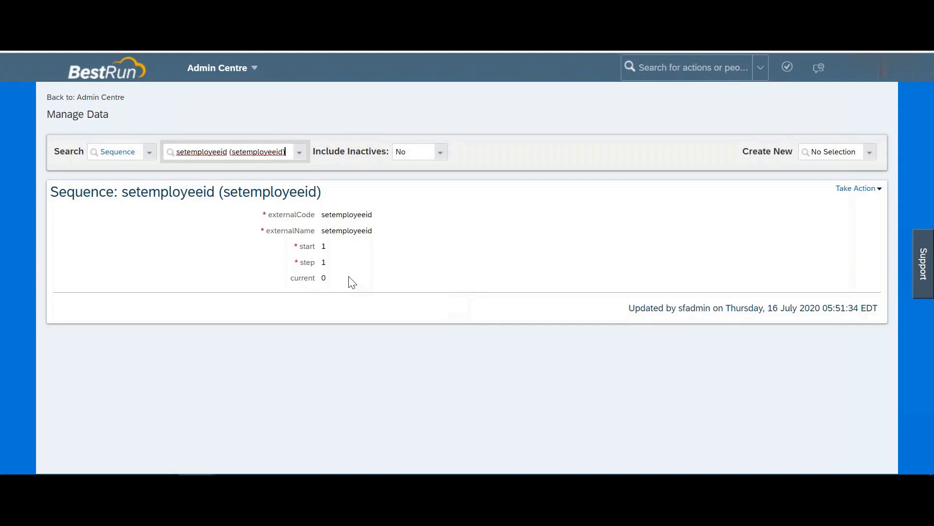
left_click_drag(323, 278, 324, 245)
left_click(299, 157)
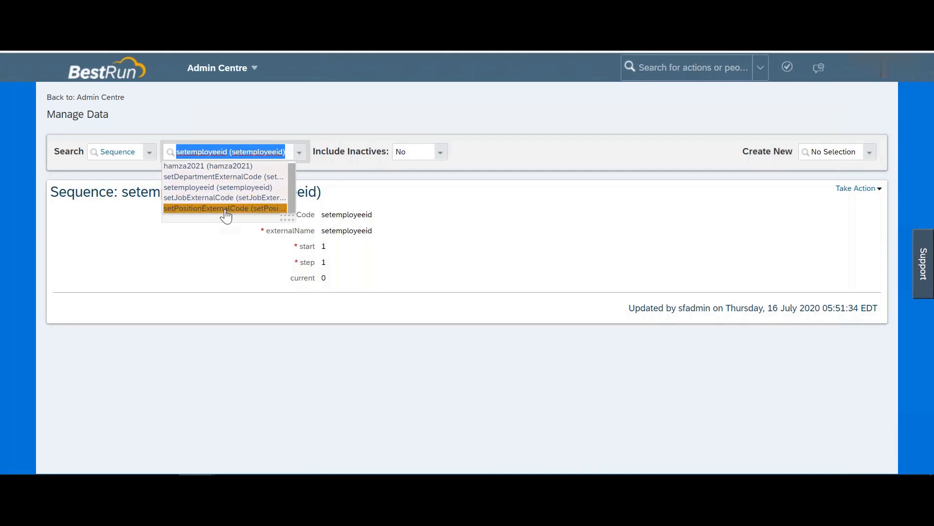
left_click(378, 120)
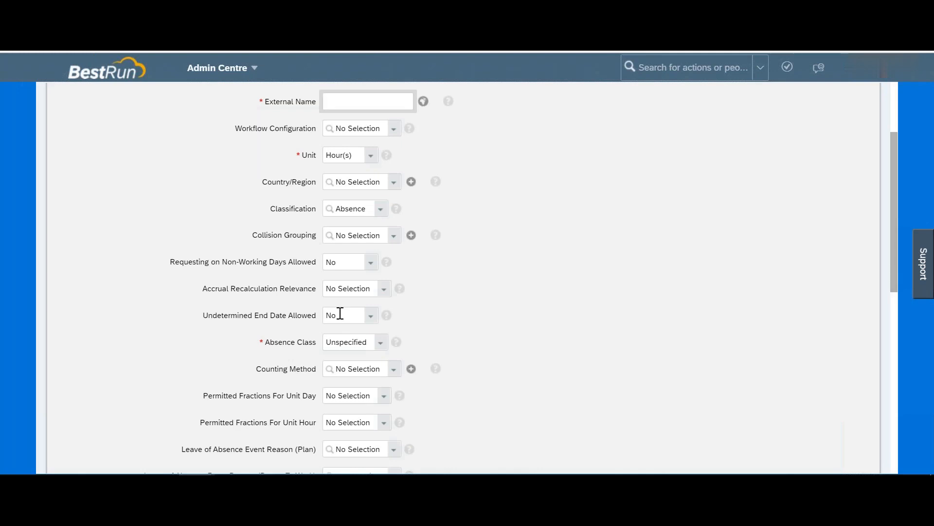
Step: Enter External Name 1234444, leave Workflow Configuration unset, and keep Unit as Hour(s)
type("1234444")
left_click(393, 131)
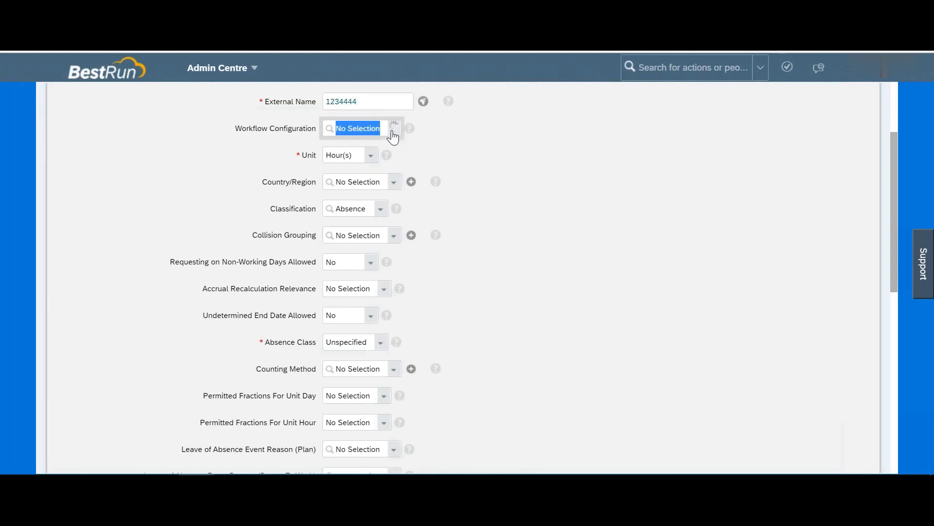
left_click(505, 144)
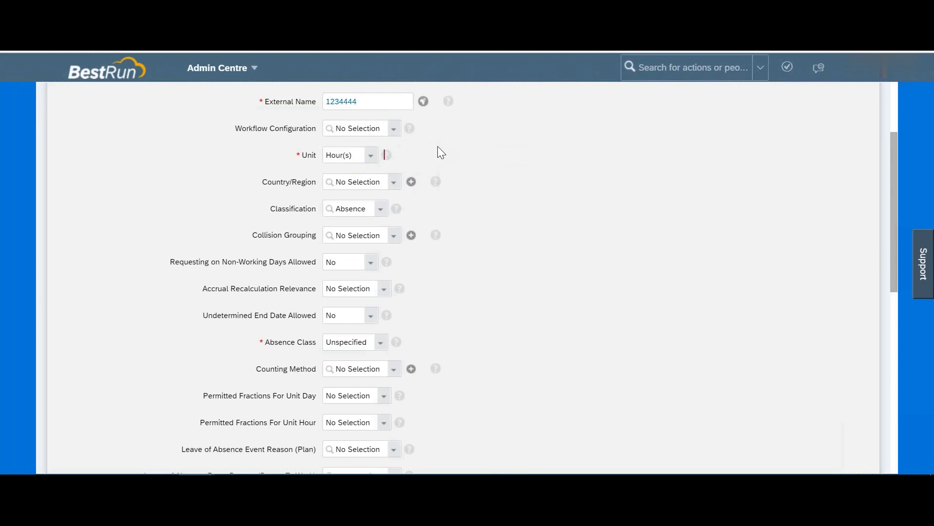
left_click(372, 156)
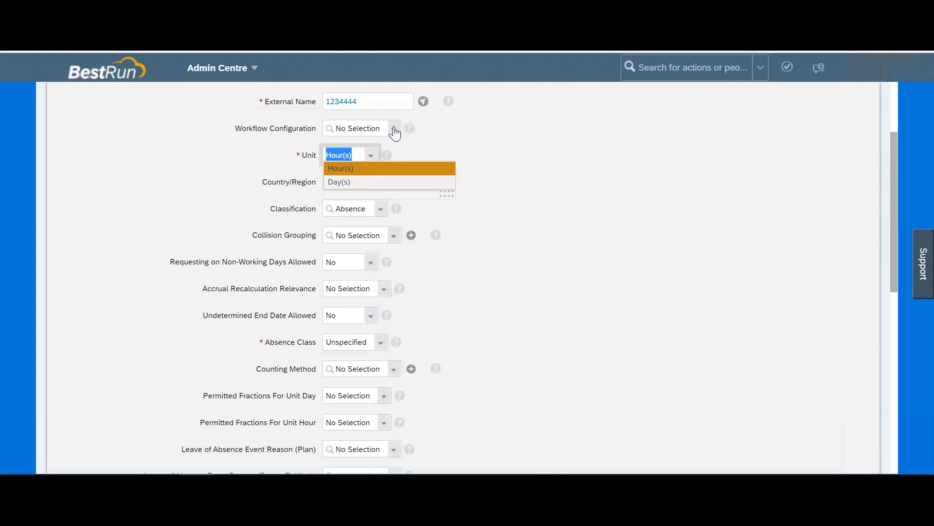
left_click(393, 128)
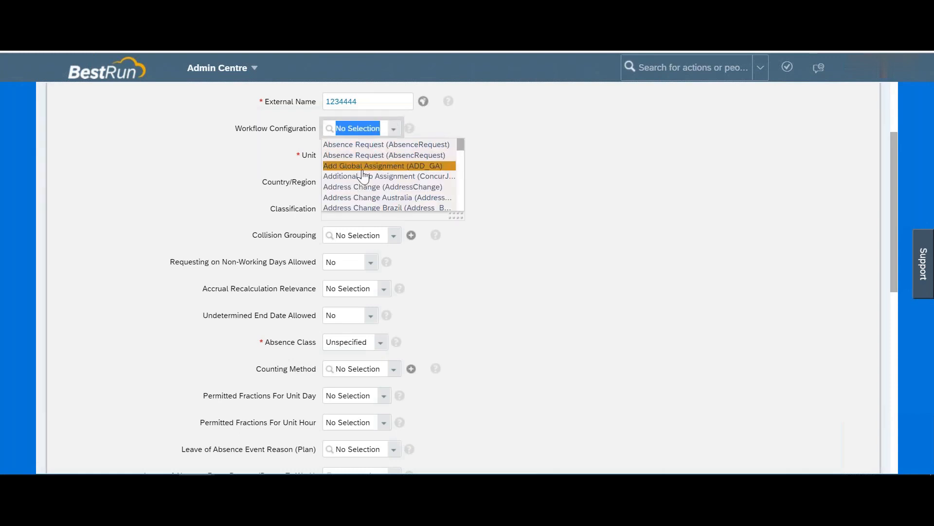
left_click(535, 159)
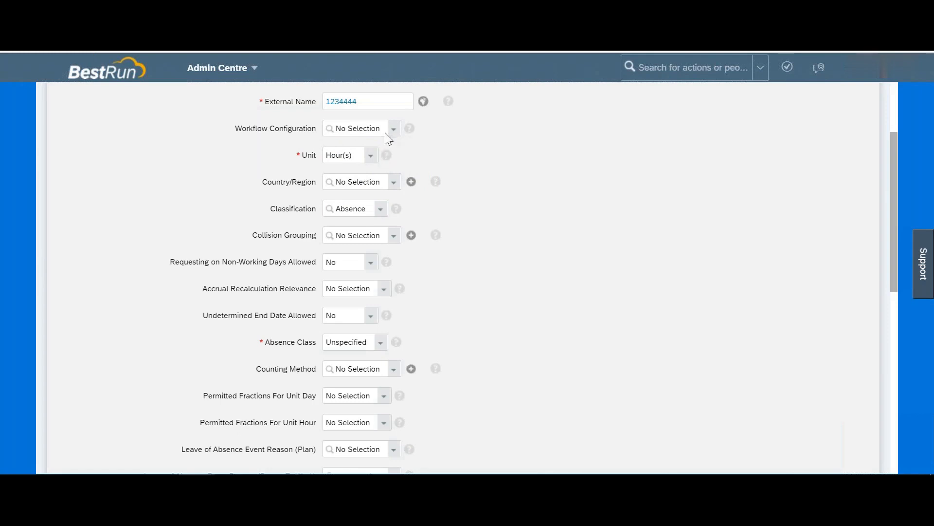
left_click(371, 157)
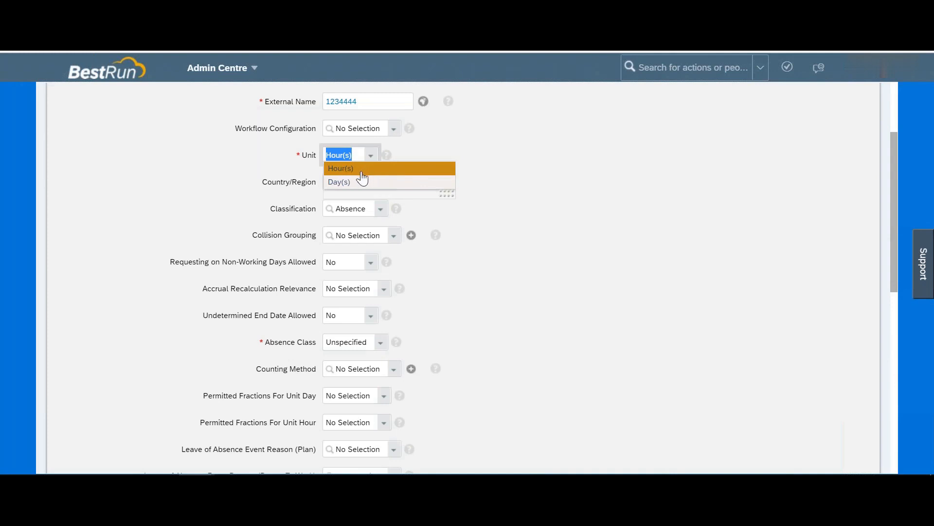
left_click(276, 159)
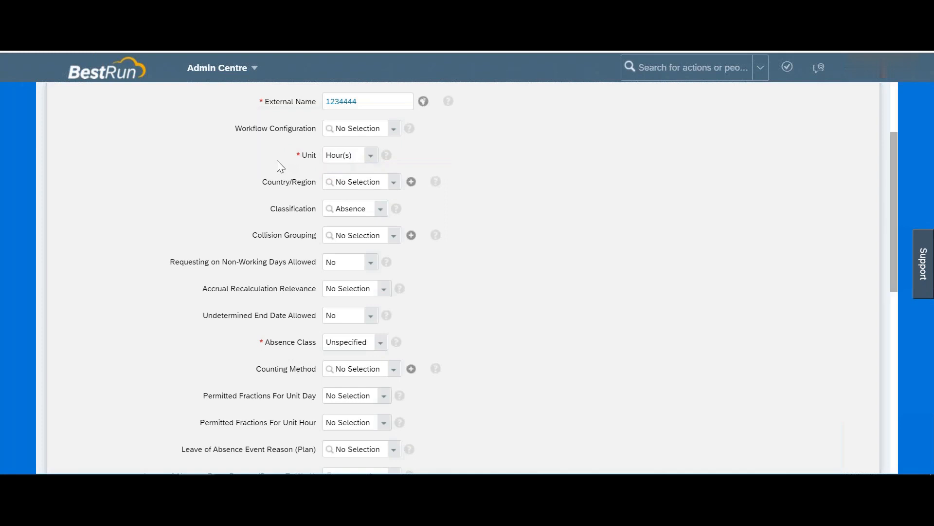
left_click(394, 184)
Step: Leave Country/Region unchanged and set the time type's Classification to Absence
left_click(563, 160)
left_click(382, 210)
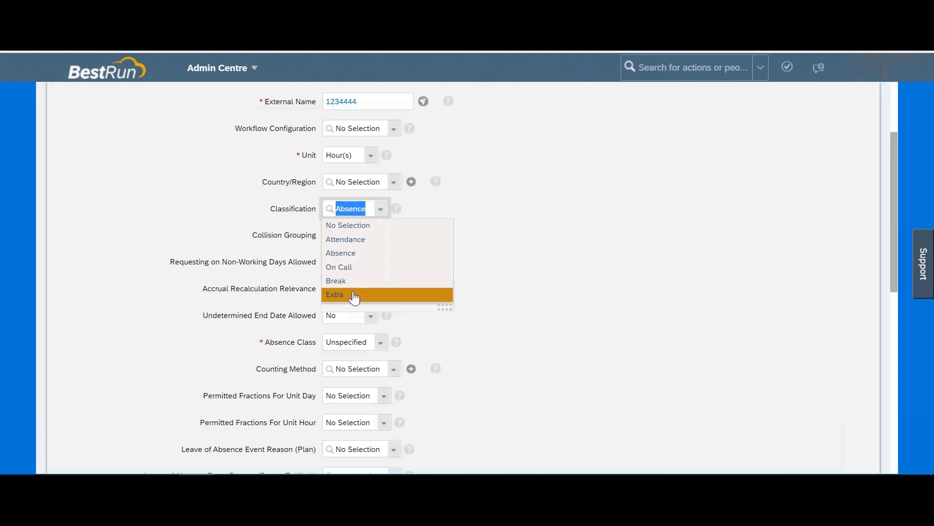
left_click(542, 229)
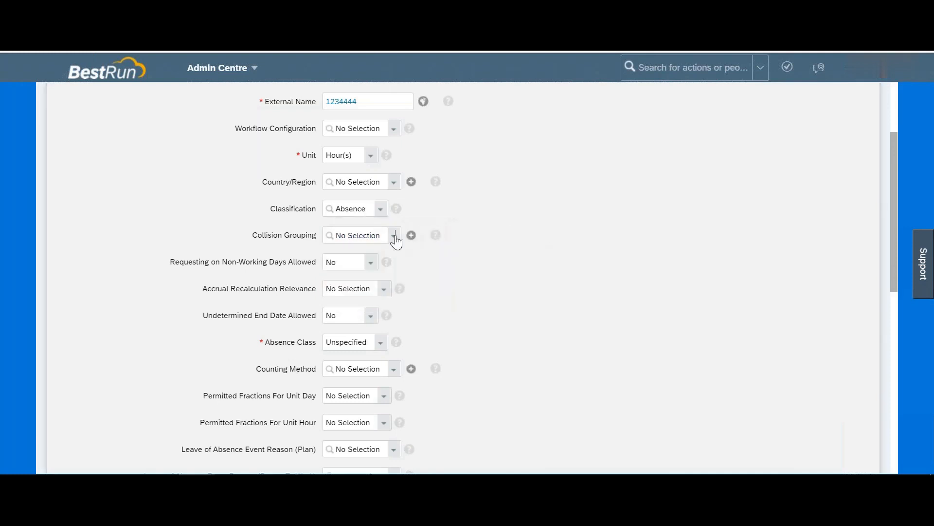
left_click(394, 237)
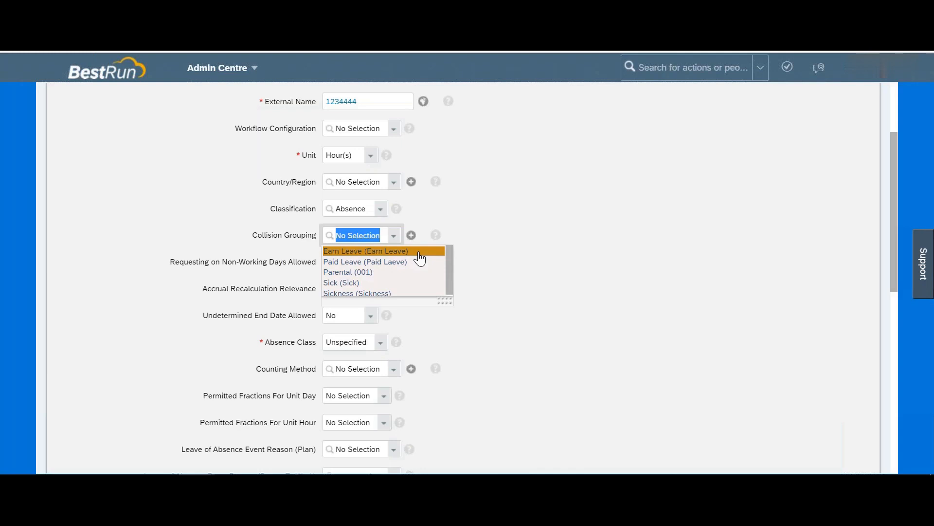
Step: Review the existing Collision Grouping options and help text, then start a new collision grouping
left_click(530, 198)
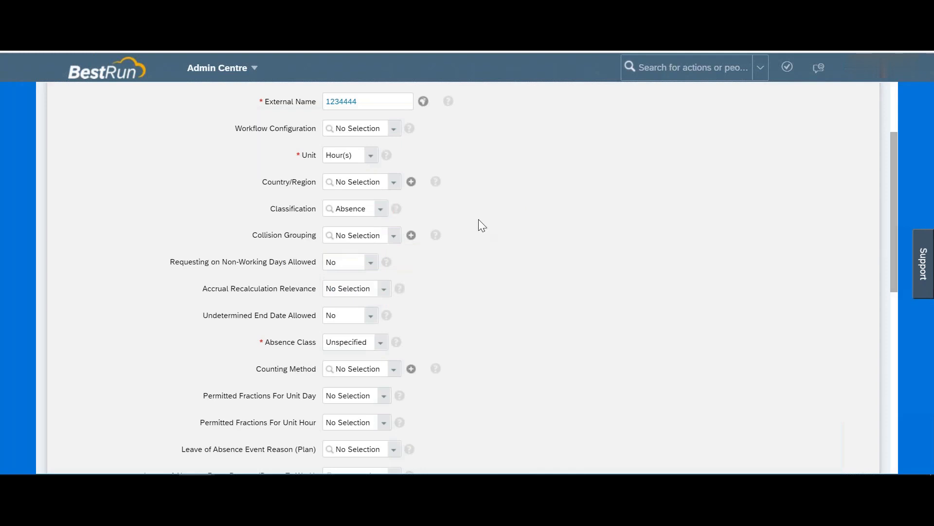
left_click(395, 236)
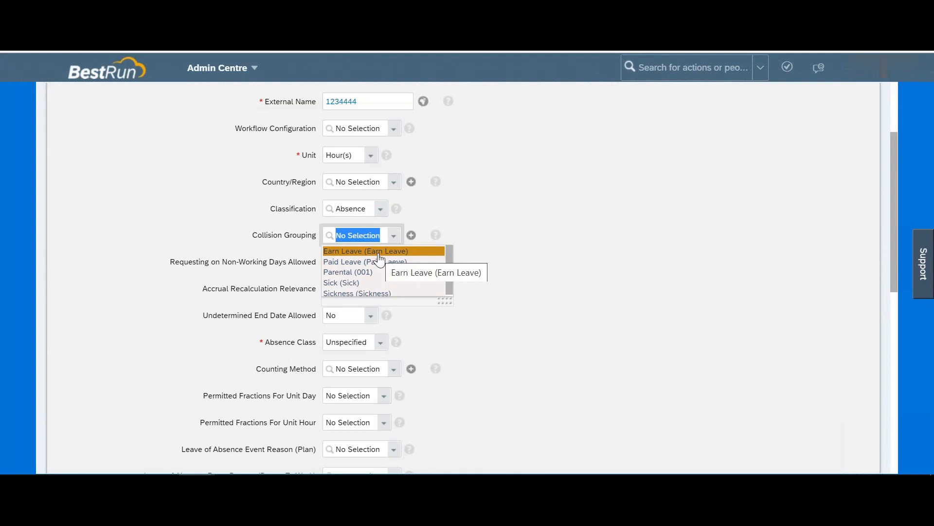
left_click(436, 237)
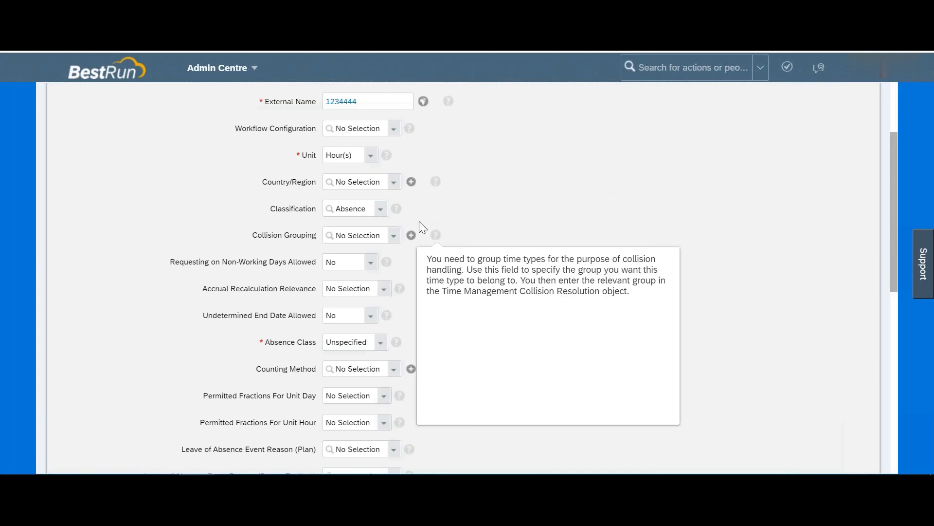
left_click(411, 235)
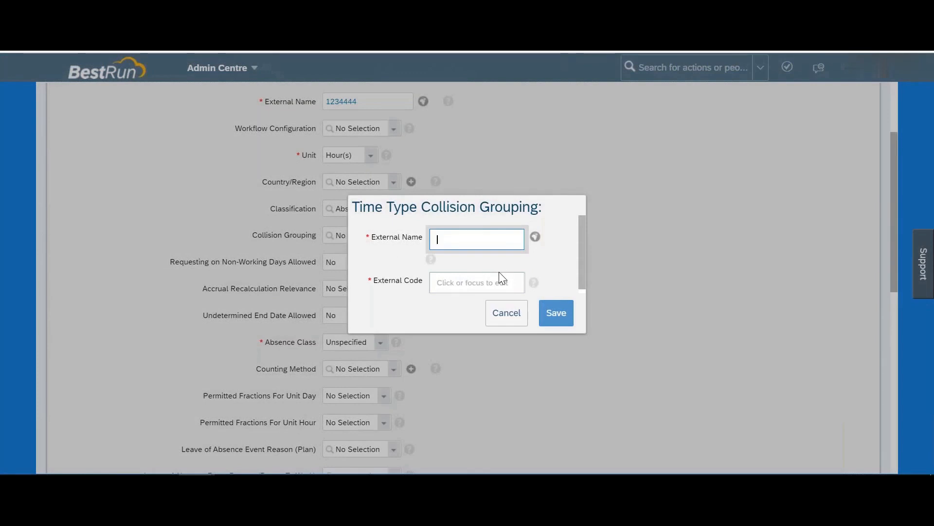
Step: Cancel the new collision grouping form and check the non-working day request choices
left_click(506, 319)
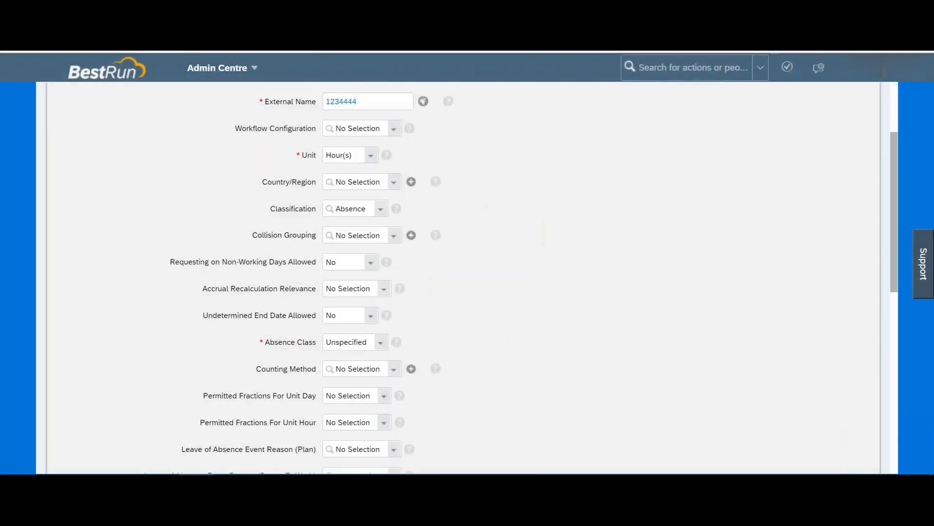
scroll(249, 266, "down", 2)
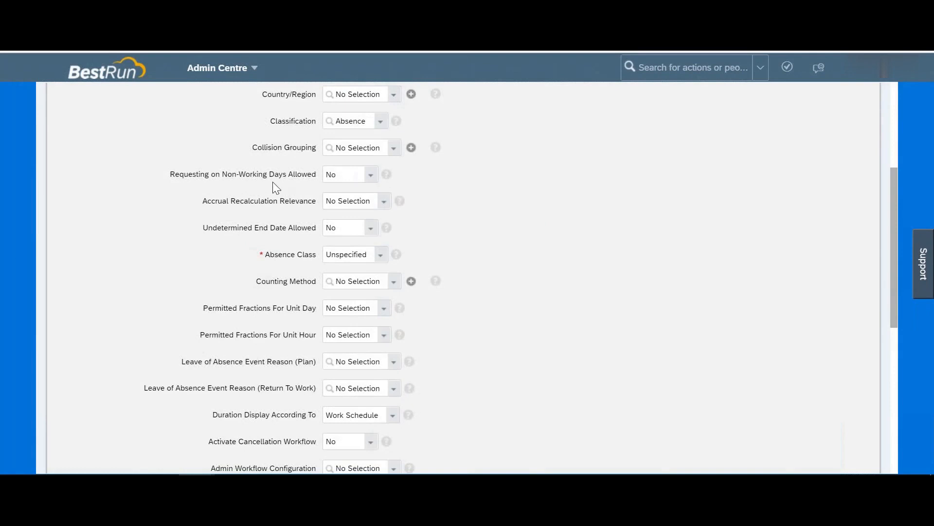
left_click(371, 180)
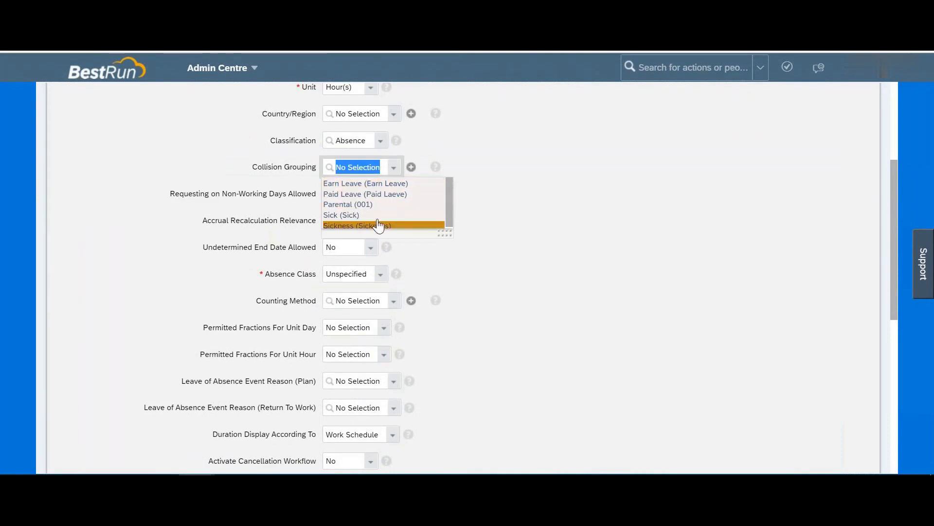
Step: Reopen the new collision grouping form, inspect its External Name field, and cancel again
left_click(411, 168)
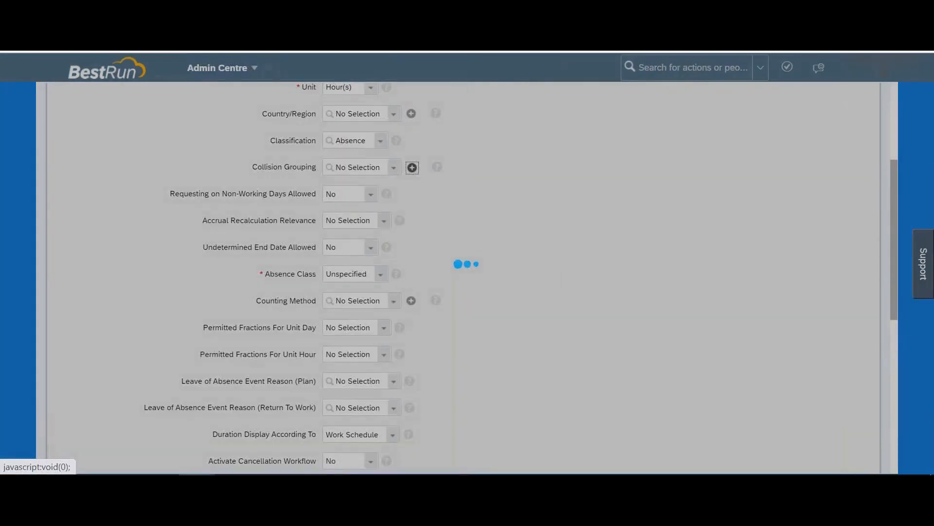
left_click(448, 241)
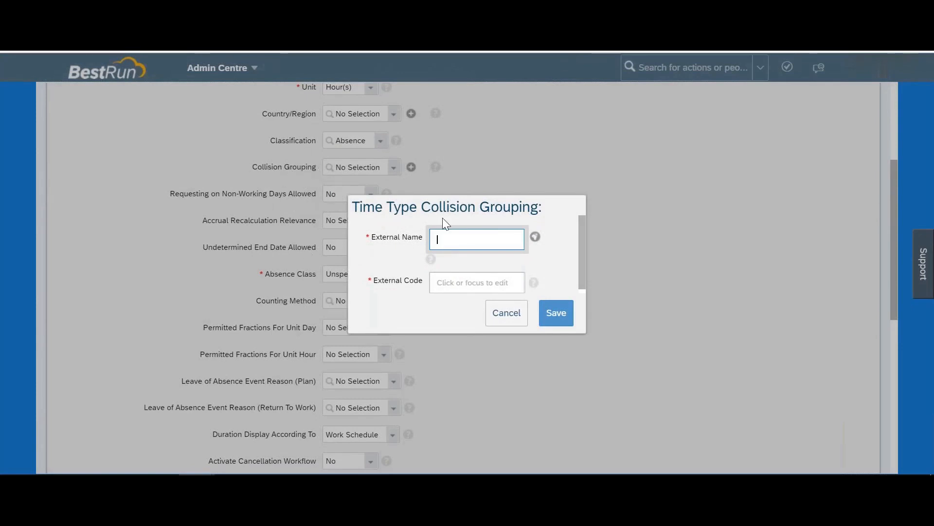
left_click_drag(439, 208, 529, 210)
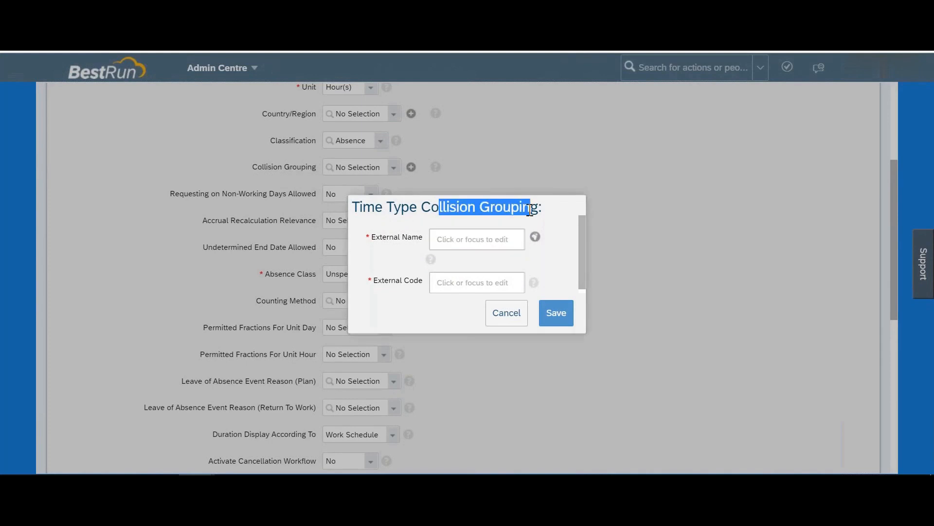
left_click(469, 240)
left_click(511, 323)
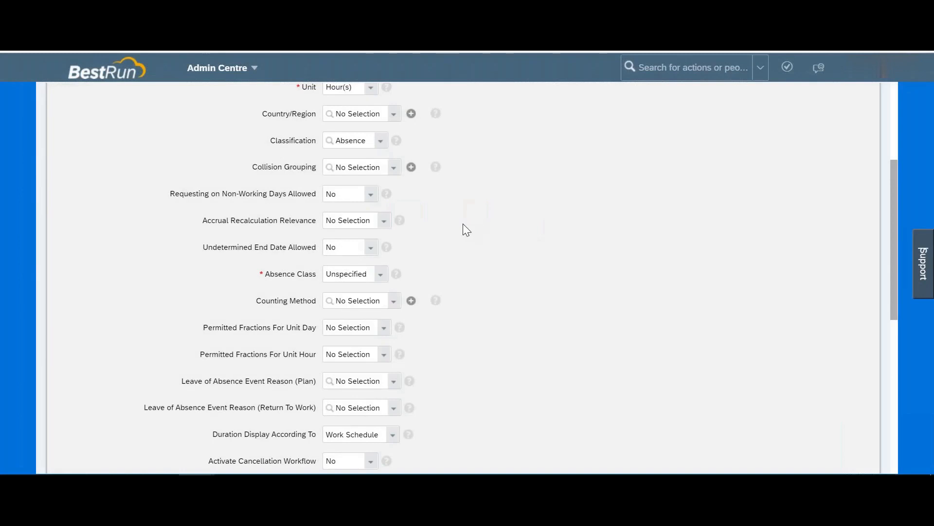
scroll(463, 223, "down", 1)
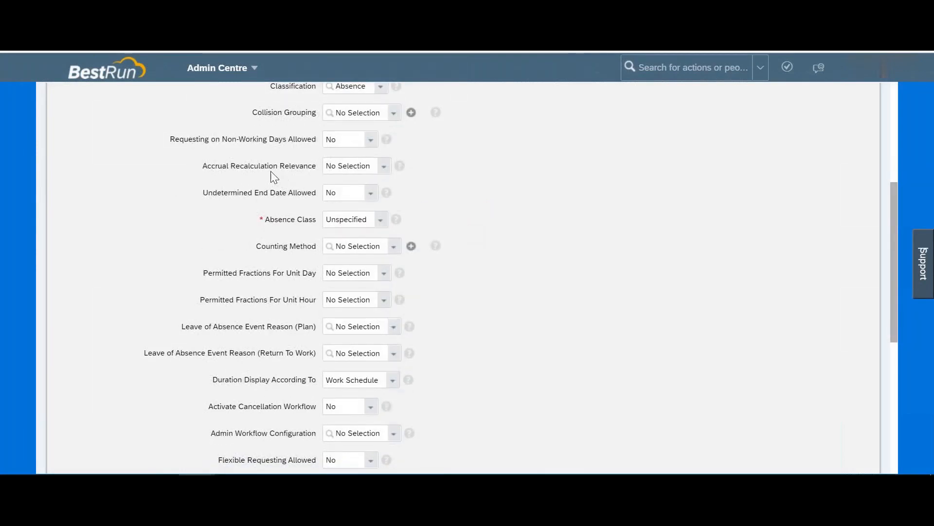
left_click_drag(269, 165, 307, 165)
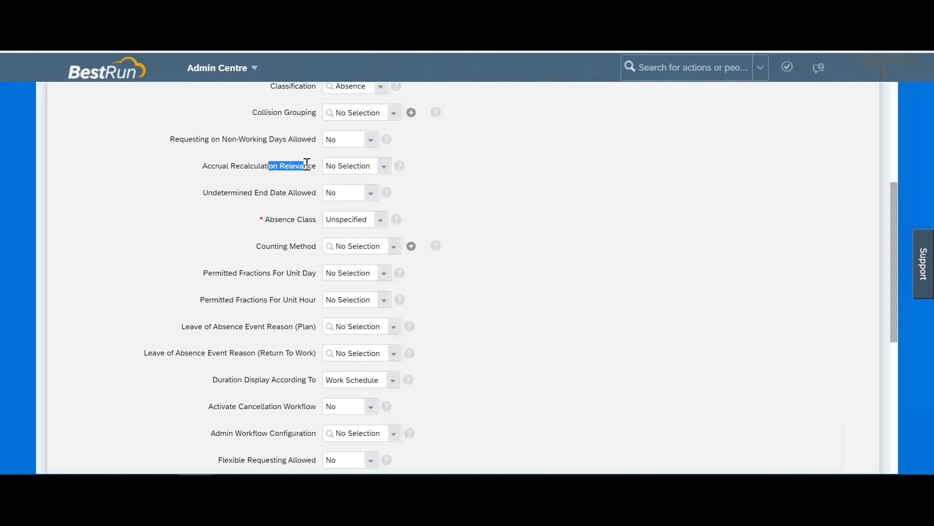
left_click_drag(204, 166, 318, 171)
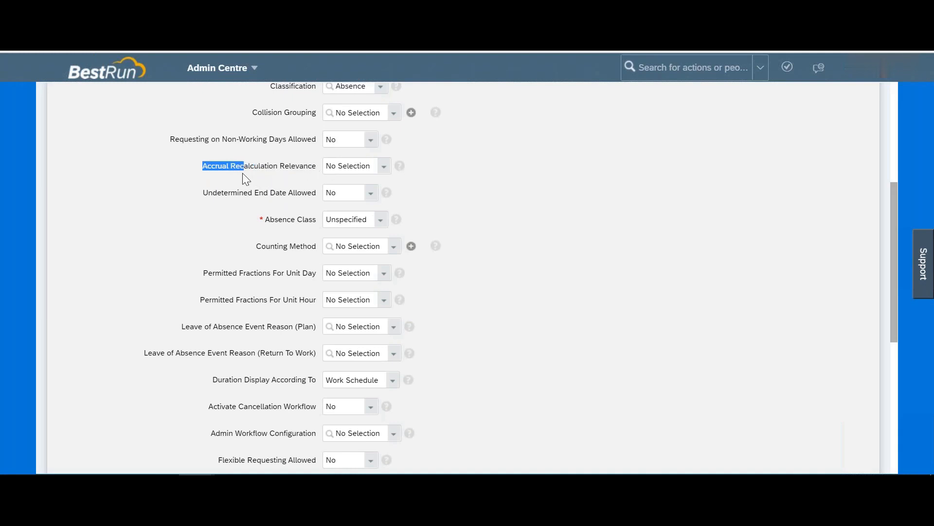
left_click(386, 170)
left_click(386, 170)
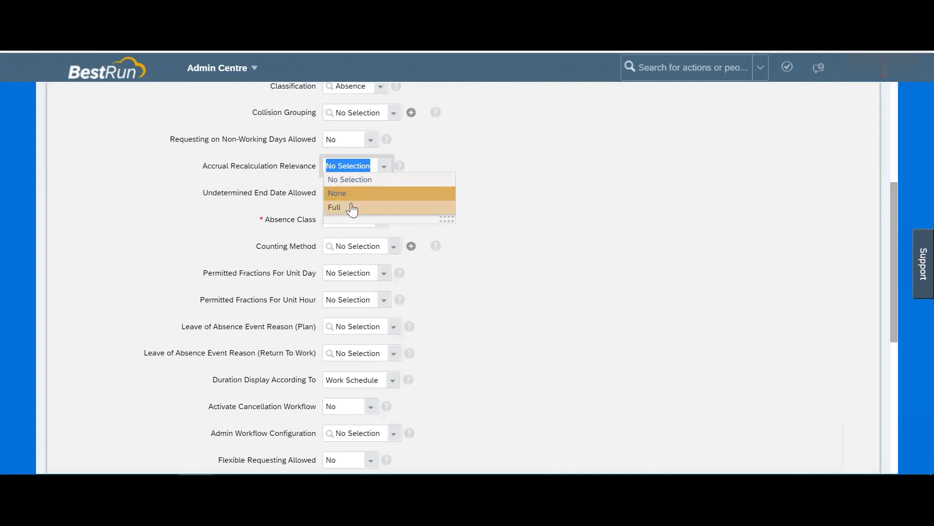
left_click(504, 189)
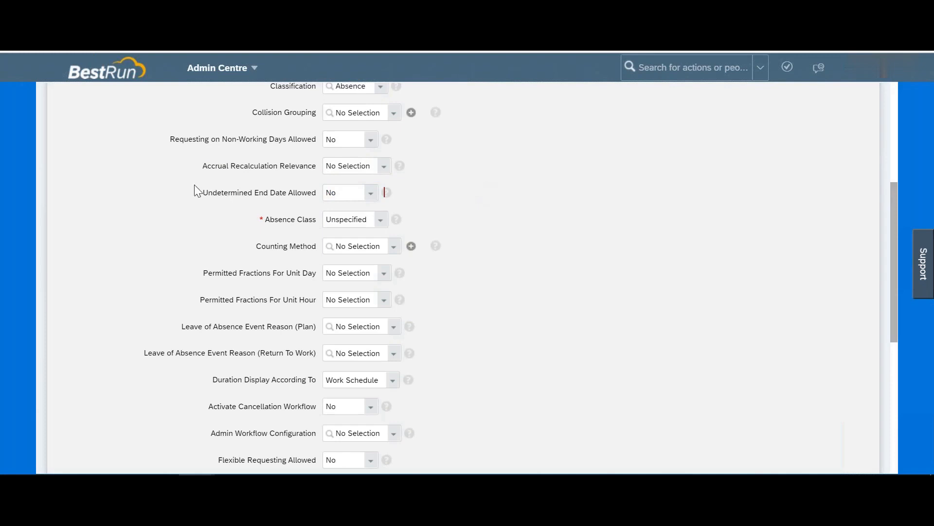
left_click_drag(201, 166, 285, 163)
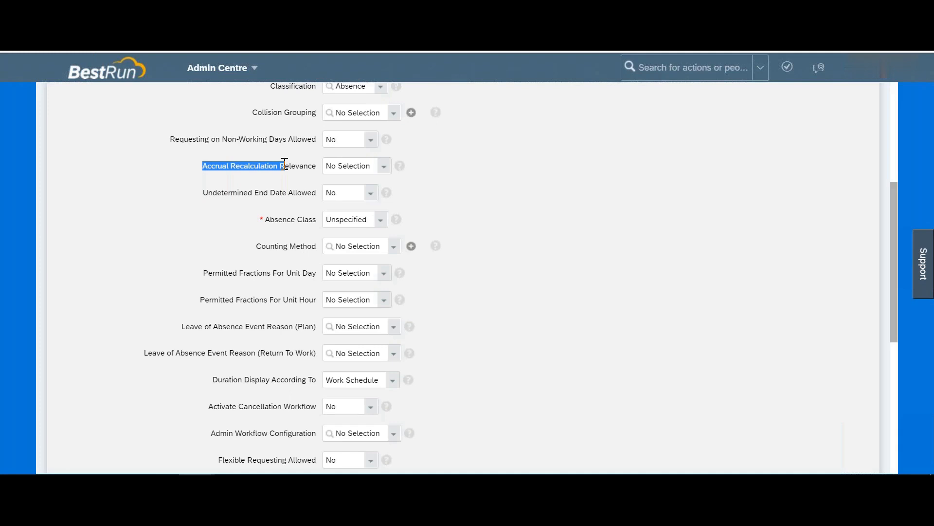
left_click_drag(237, 193, 316, 195)
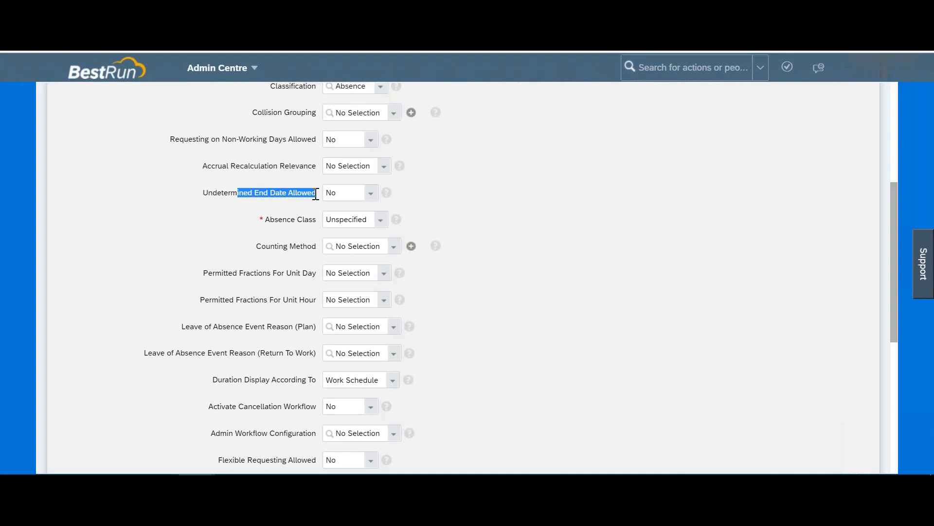
left_click(372, 196)
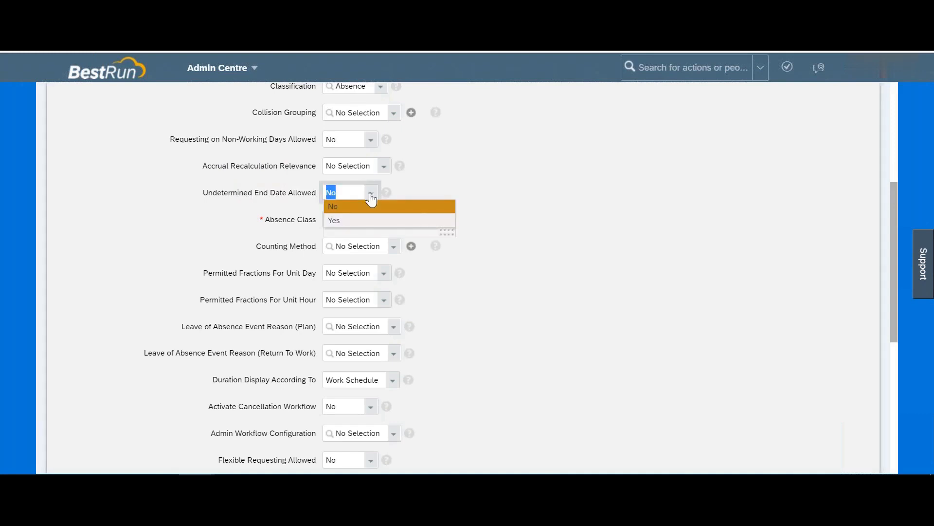
left_click(558, 154)
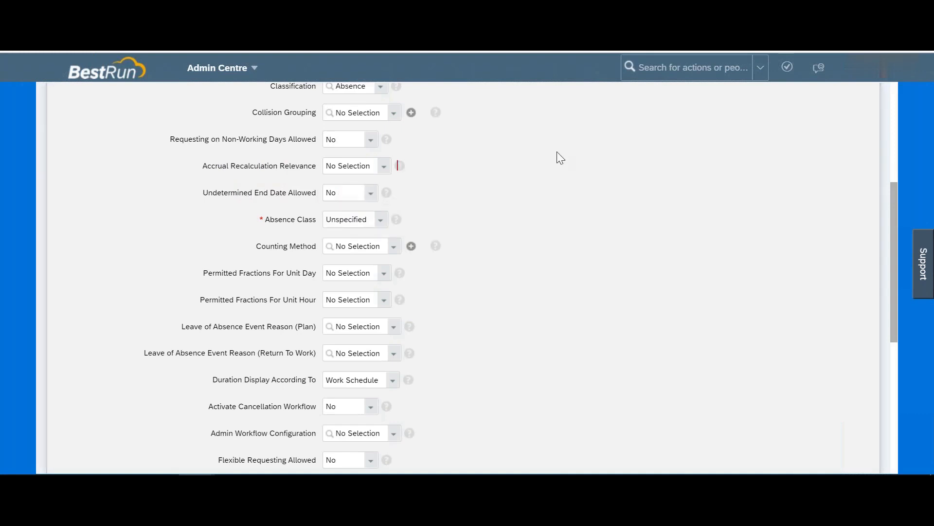
left_click(378, 224)
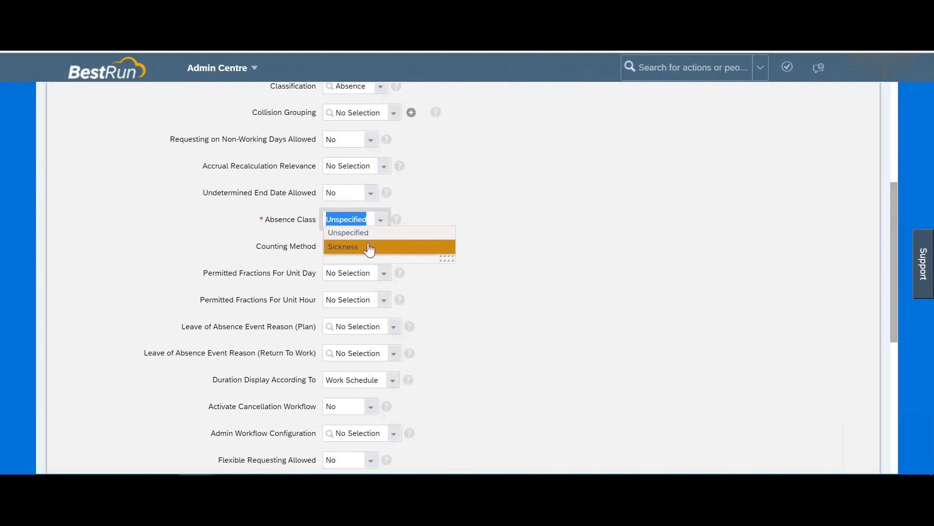
left_click(369, 233)
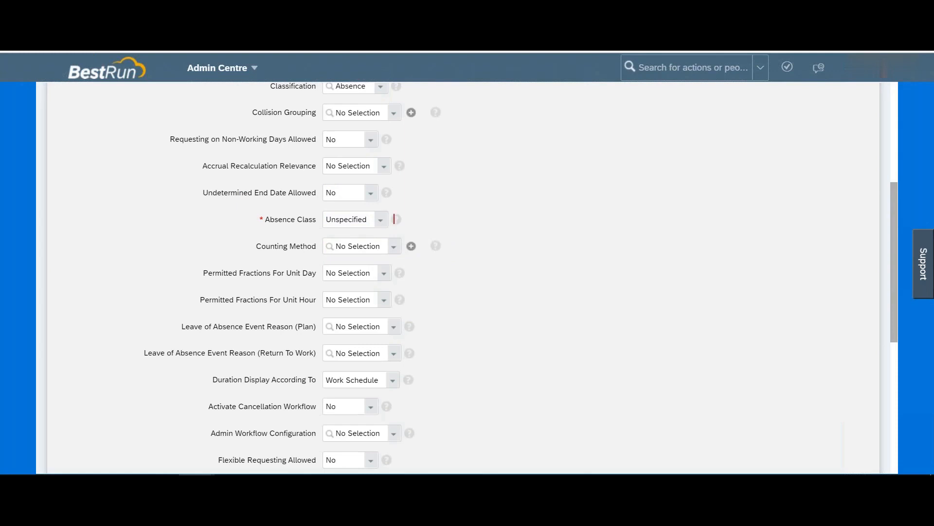
scroll(390, 191, "down", 2)
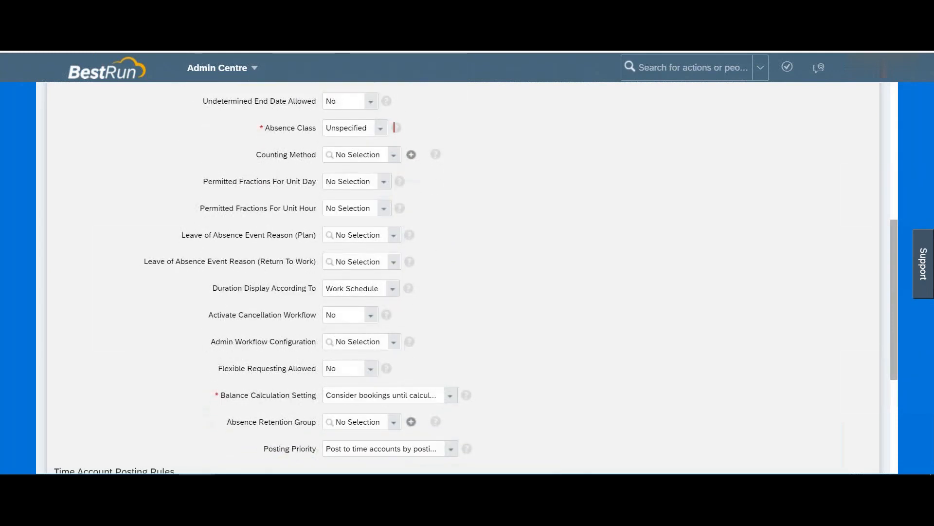
Step: Check Counting Method's only existing option, AP_counting method, and start a new absence counting method
left_click_drag(271, 152, 319, 160)
left_click(392, 159)
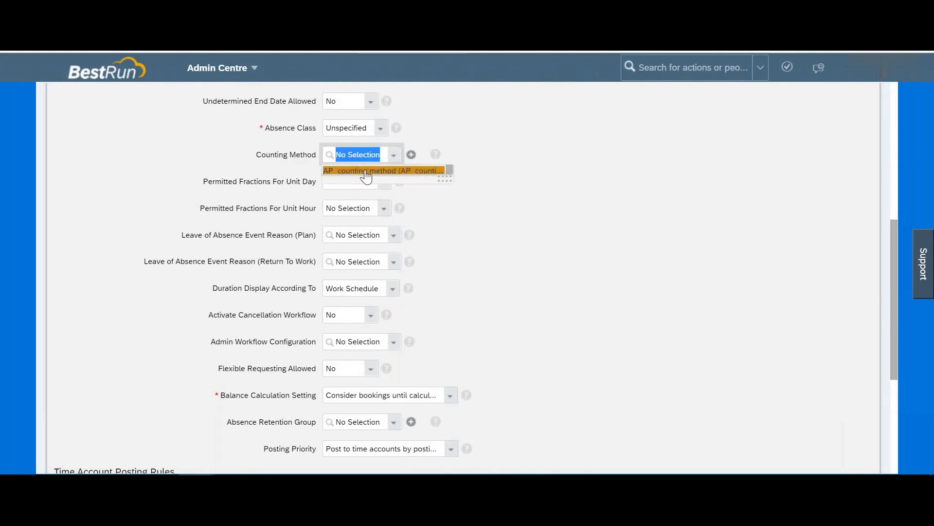
left_click(412, 156)
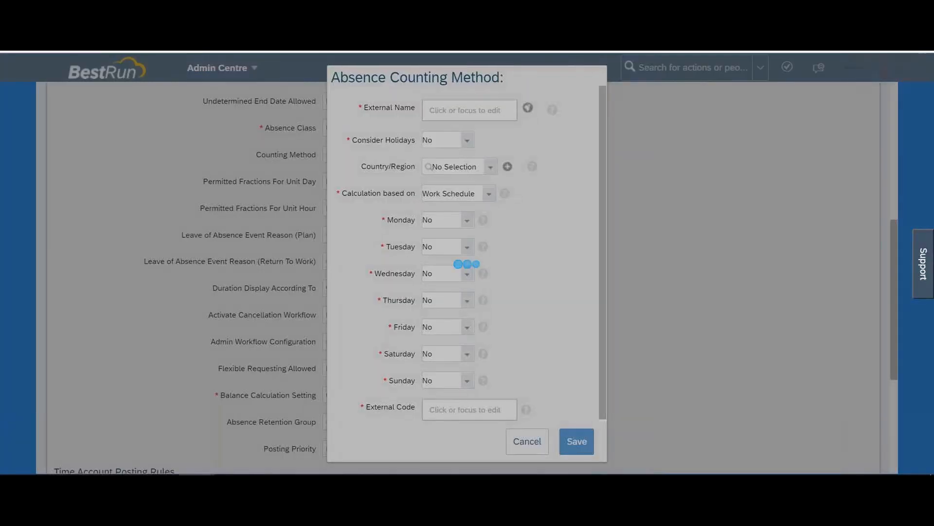
Step: Set Monday, Tuesday, Thursday and Friday to Yes in the new counting method
left_click(456, 111)
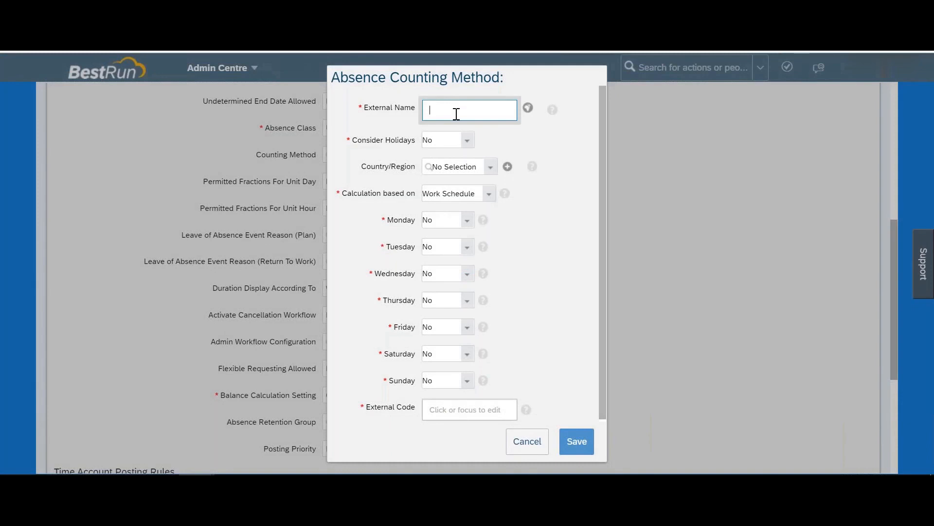
left_click(468, 225)
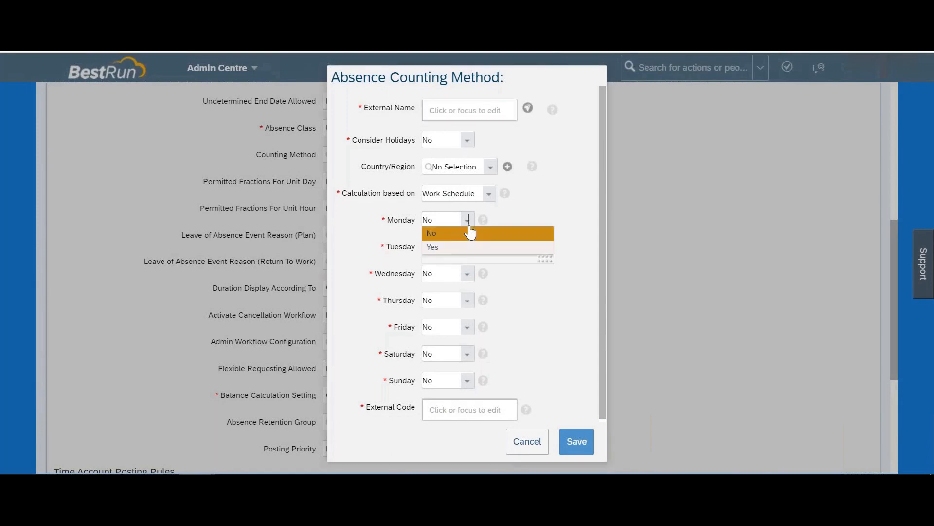
left_click(458, 248)
left_click(463, 247)
left_click(461, 274)
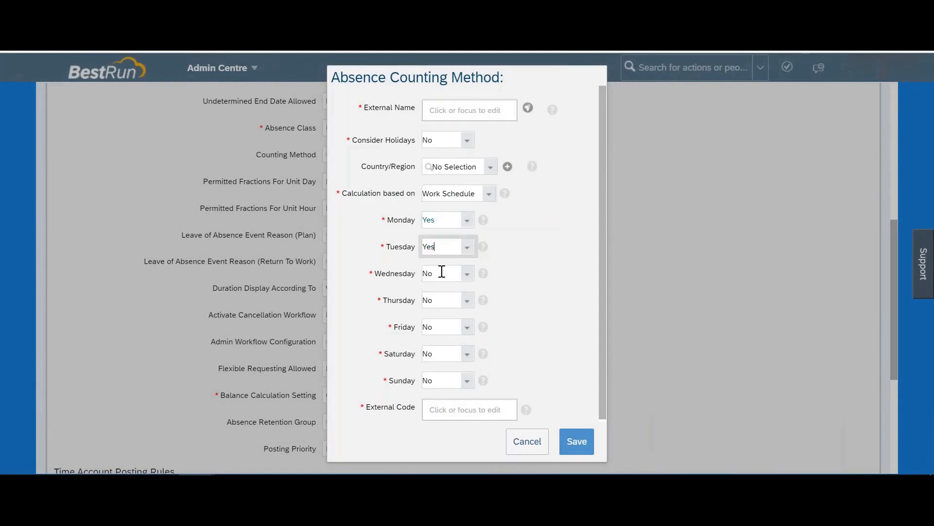
left_click(466, 303)
left_click(458, 328)
left_click(465, 329)
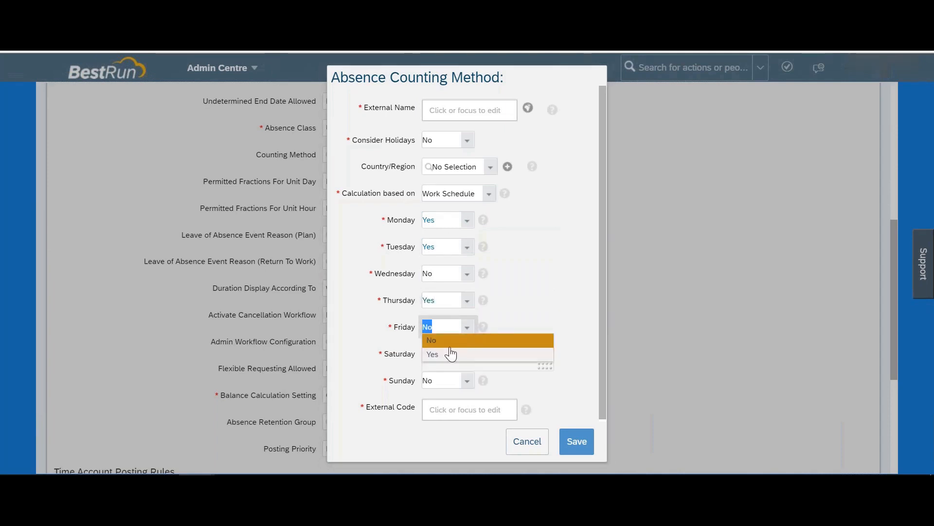
left_click(449, 355)
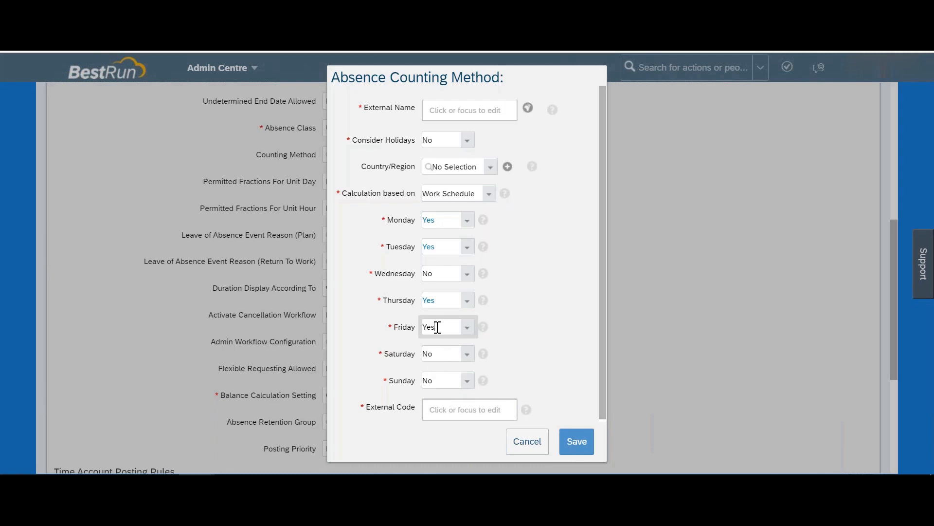
Step: Cancel the counting method dialog and choose Don't Save to discard it
left_click_drag(376, 273, 417, 274)
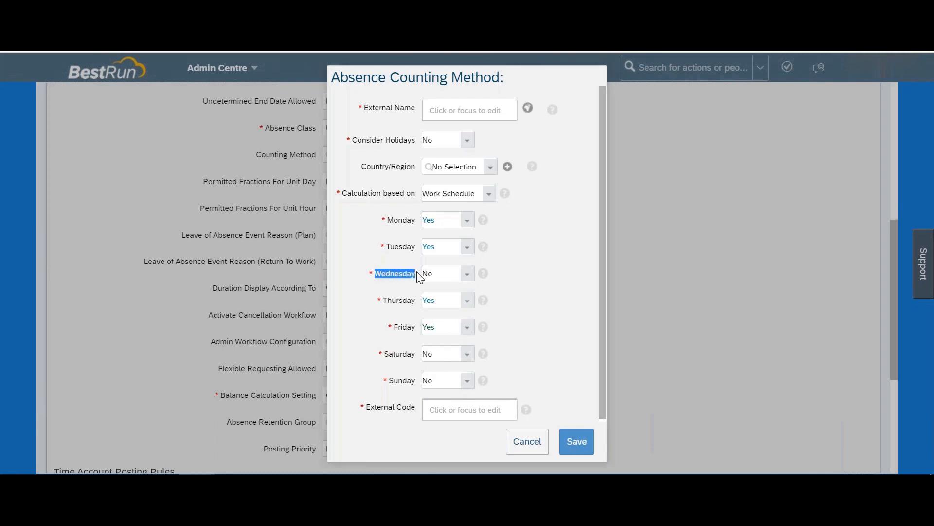
left_click(520, 441)
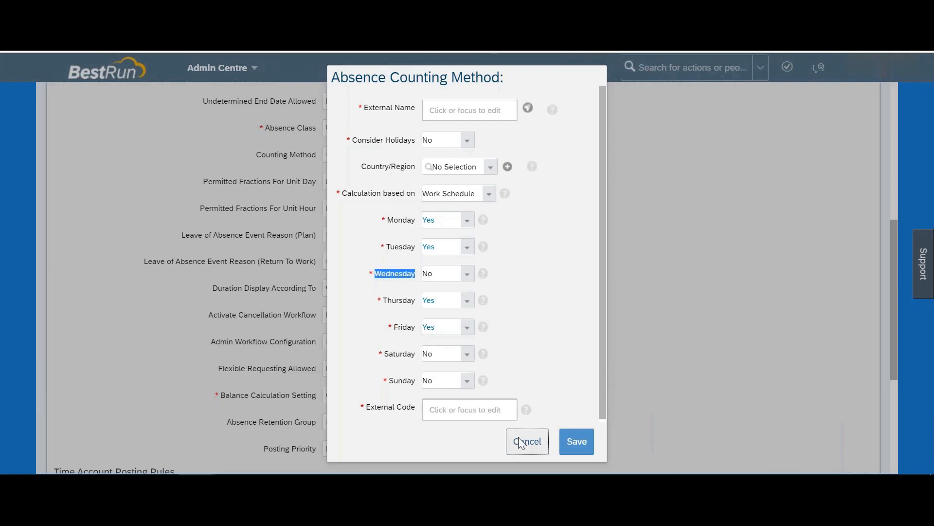
left_click(509, 330)
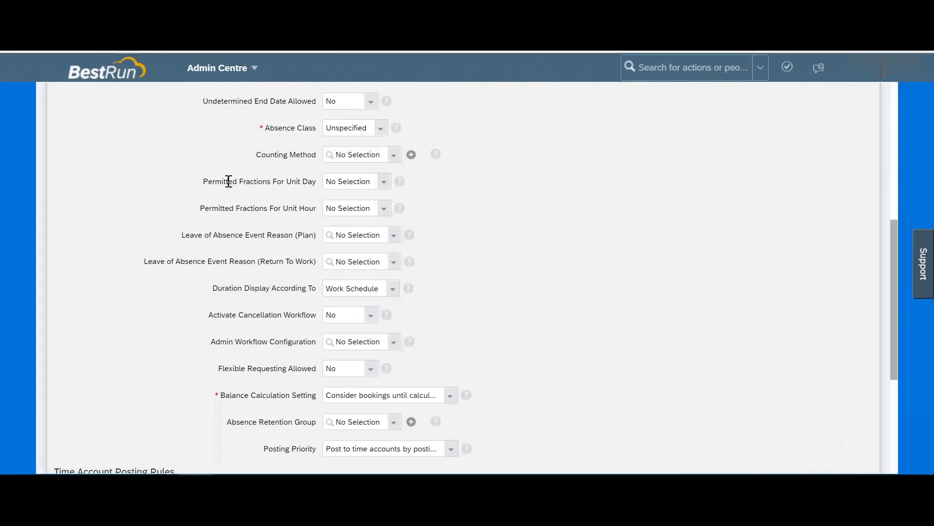
Step: Set Permitted Fractions For Unit Day to 'Only full day bookings allowed'
left_click_drag(228, 181, 291, 182)
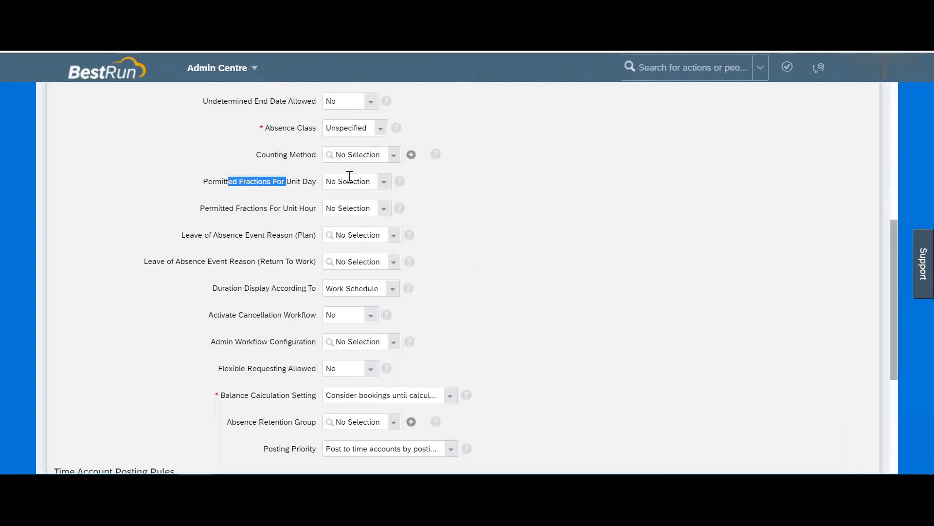
left_click(384, 186)
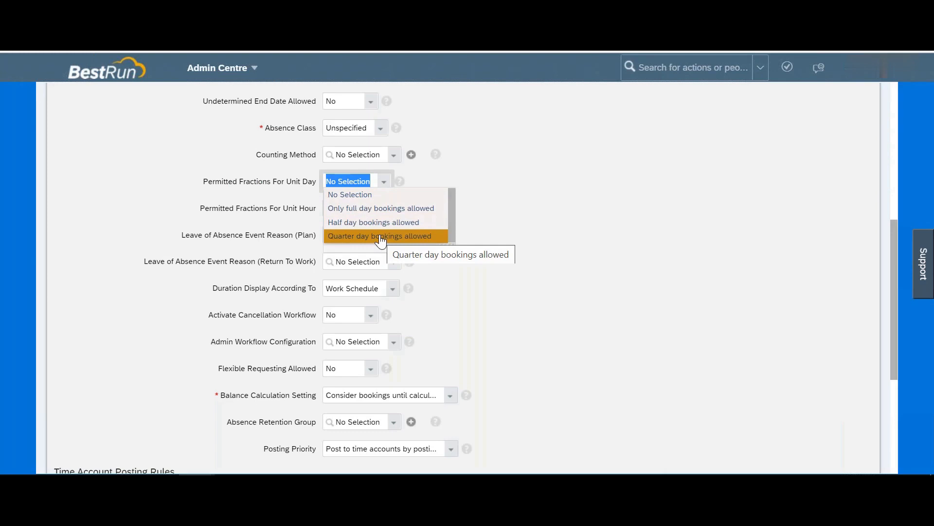
left_click(525, 195)
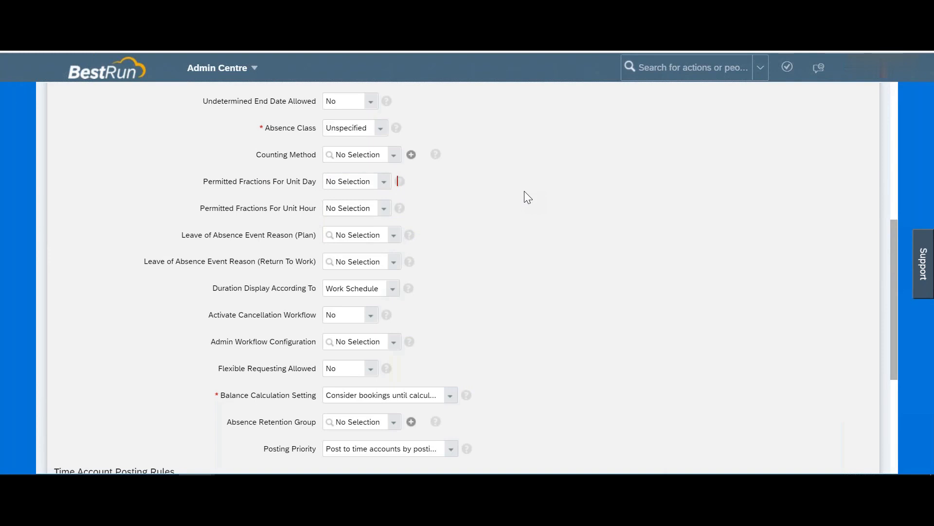
left_click_drag(279, 181, 300, 181)
left_click_drag(282, 209, 316, 209)
left_click(384, 183)
left_click(372, 208)
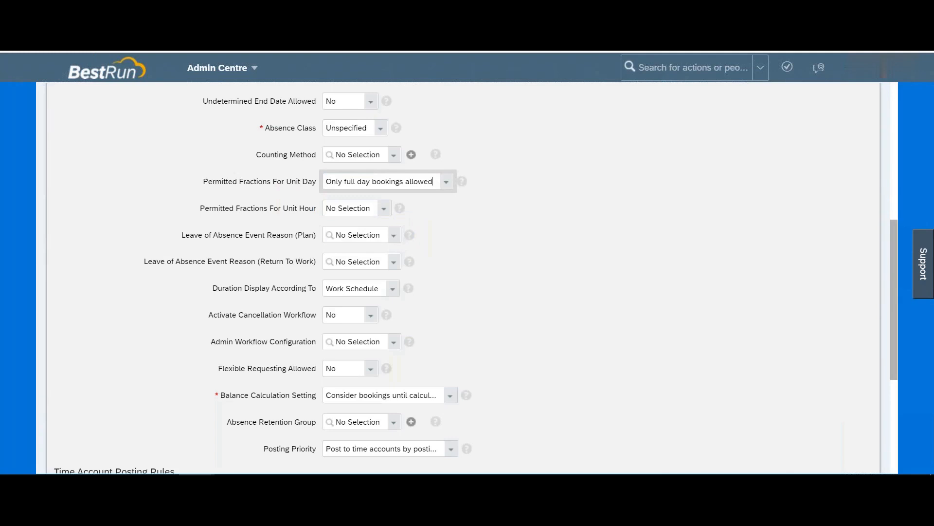
Step: Review the Leave of Absence Event Reason (Plan) options without choosing one
left_click_drag(208, 235, 312, 237)
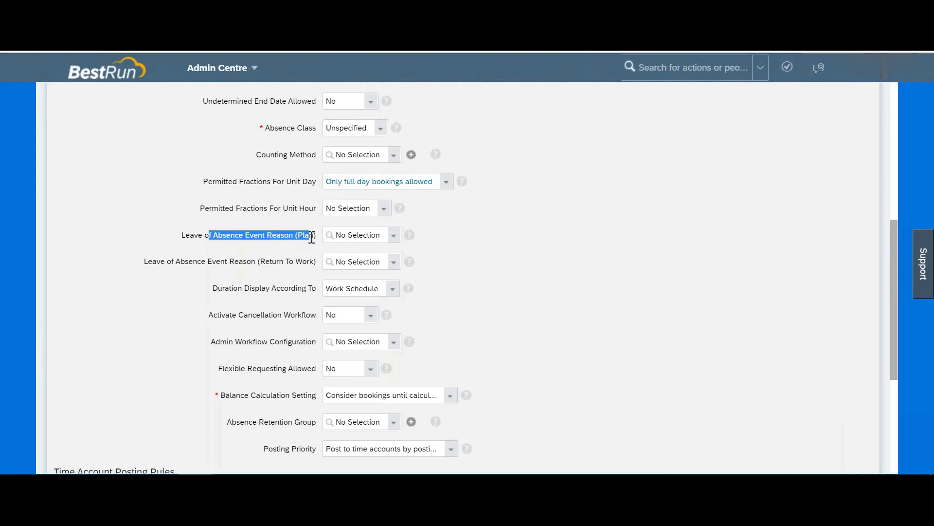
left_click(205, 235)
left_click_drag(203, 235, 302, 232)
left_click(396, 240)
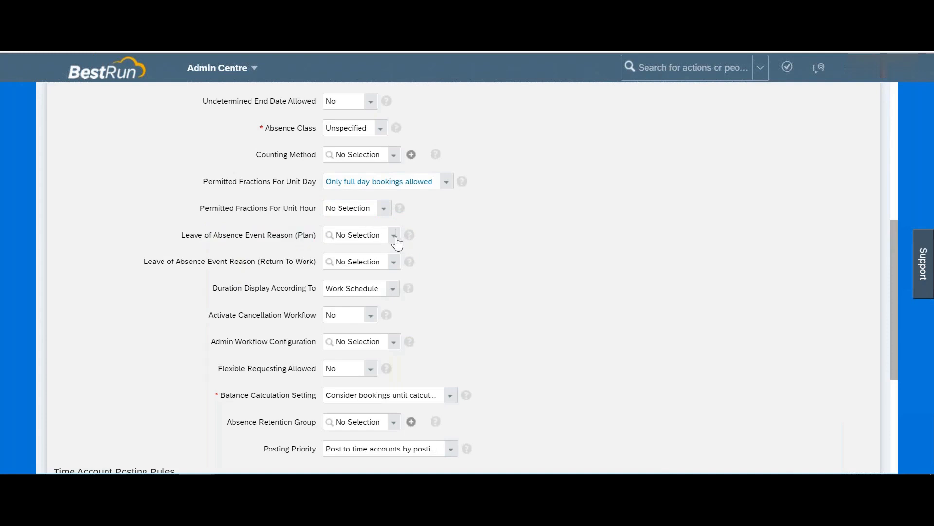
left_click(396, 241)
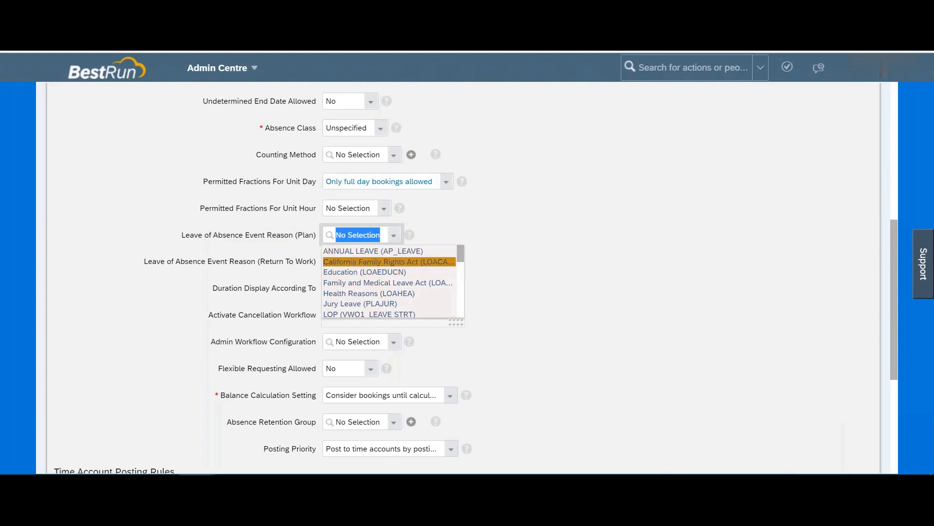
left_click(515, 215)
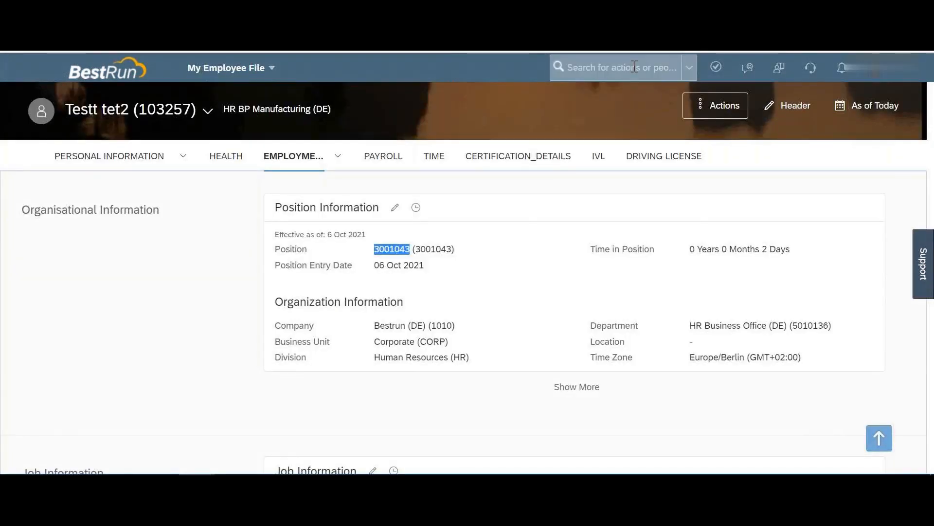
Step: Open Manage Organisation, Pay and Job Structures via the 'manage org' search
left_click(635, 66)
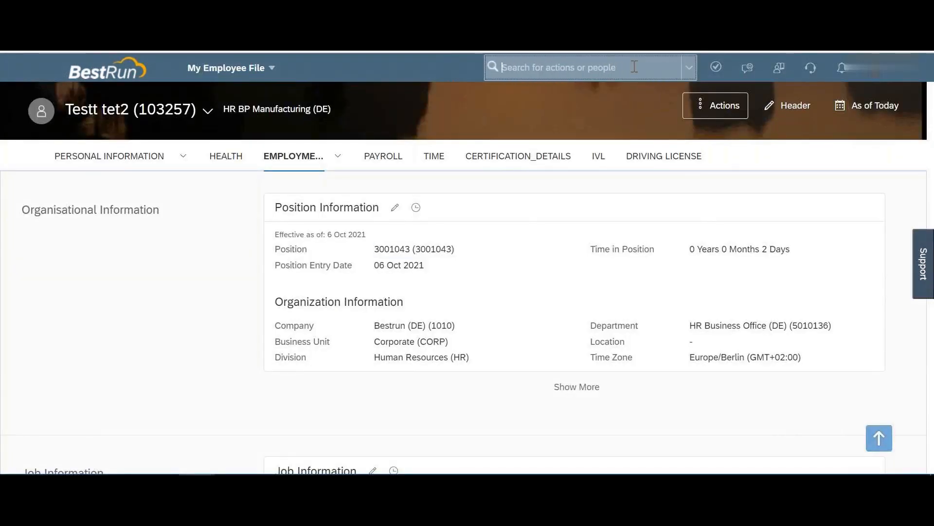
type("manage org")
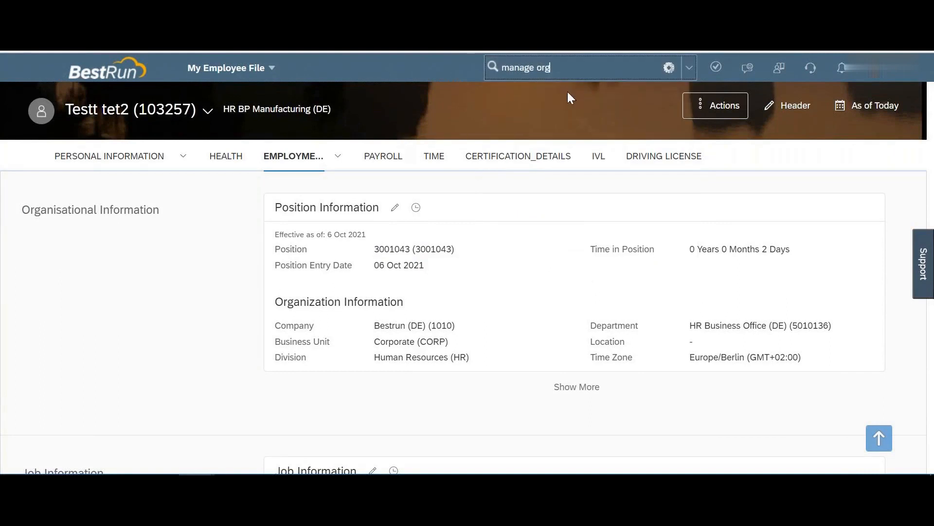
left_click(555, 110)
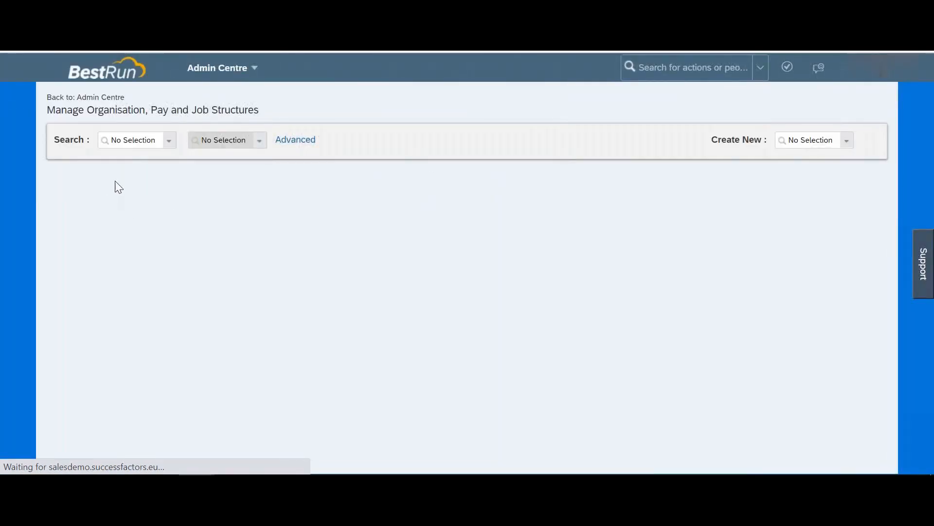
Step: Look up the Event Reason 'loa' and view Leave of Absence (LOALOA) details
left_click(134, 140)
type("event reason")
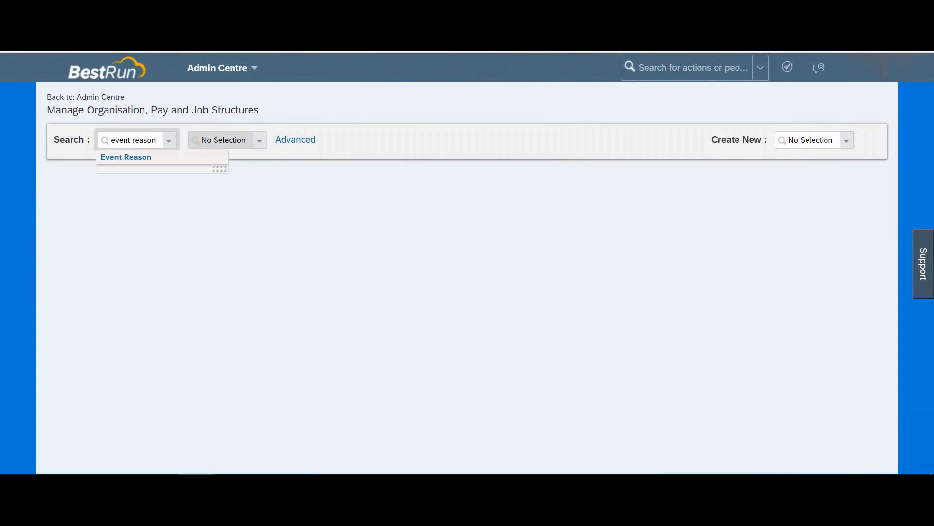
left_click(138, 158)
left_click(264, 141)
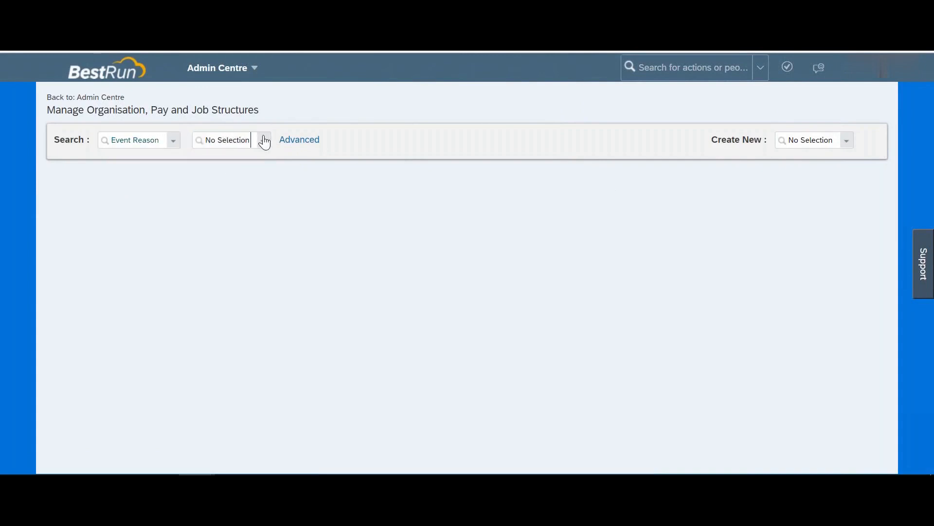
type("loa")
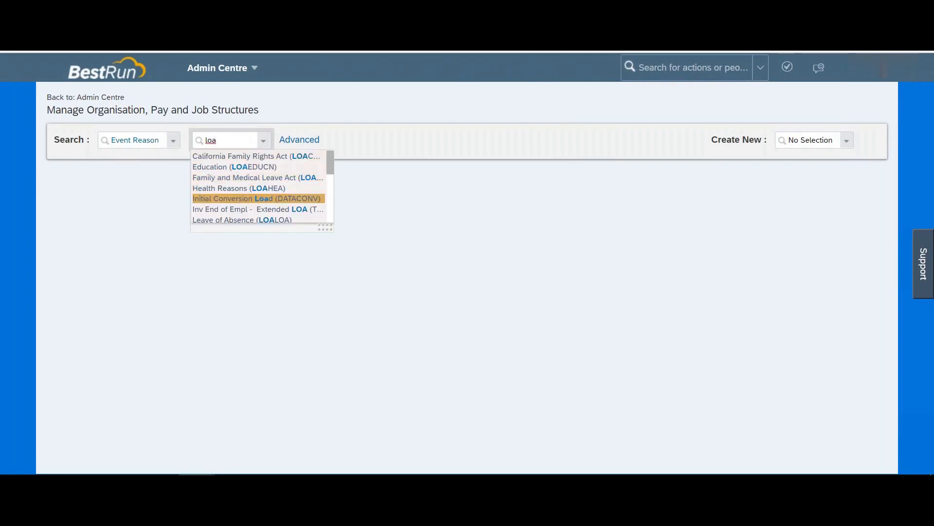
left_click(254, 221)
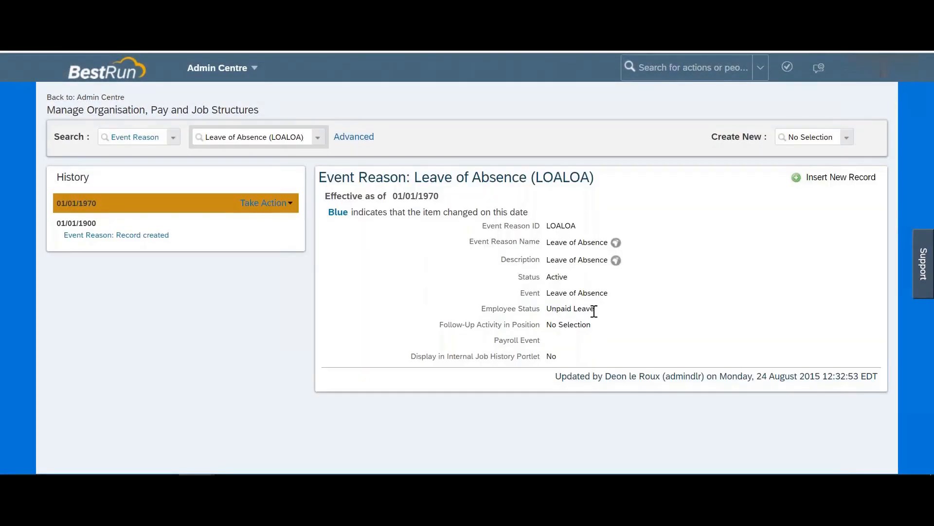
left_click_drag(603, 316, 563, 316)
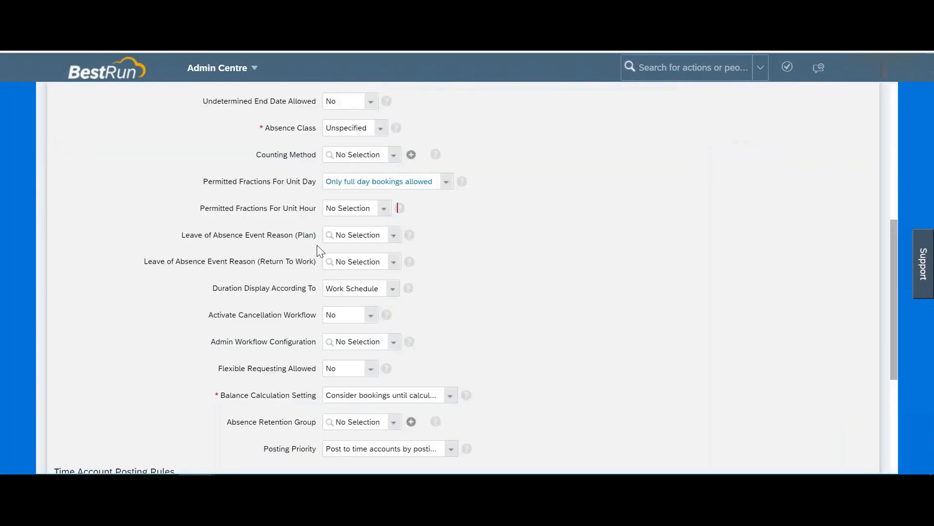
Step: Set the Leave of Absence Event Reason (Plan) to Leave of Absence (LOALOA)
left_click(355, 237)
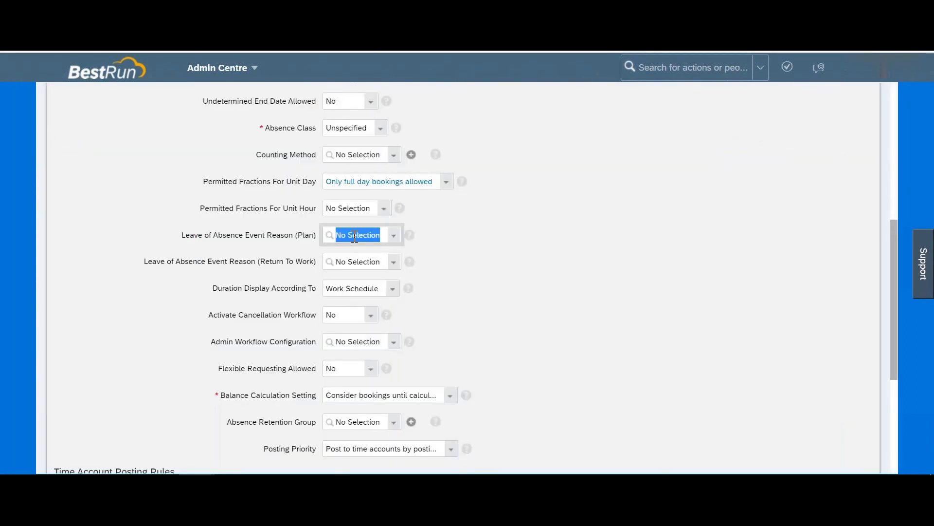
type("loa")
scroll(357, 297, "down", 5)
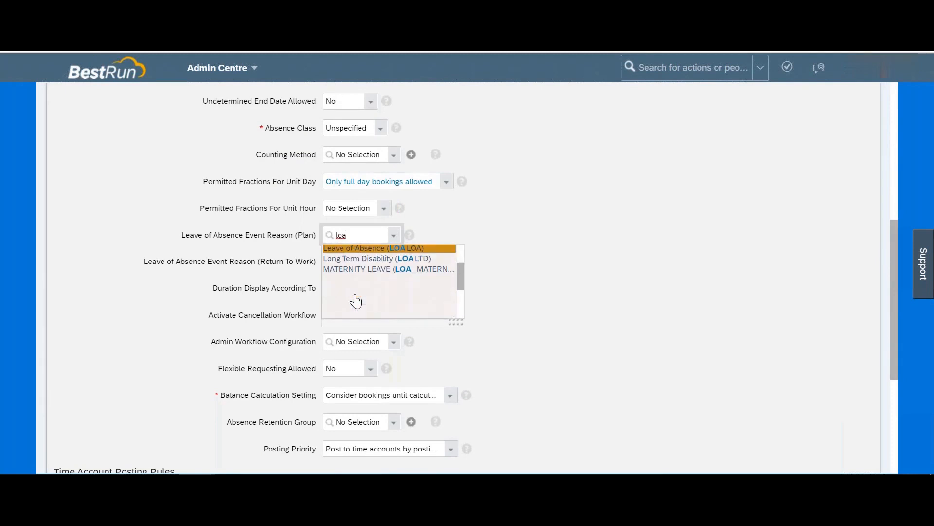
scroll(370, 293, "up", 4)
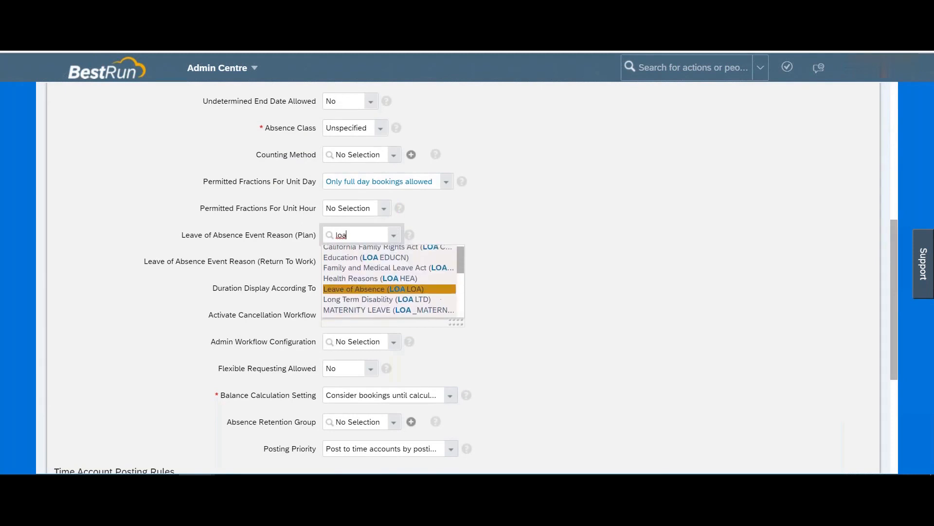
left_click(403, 294)
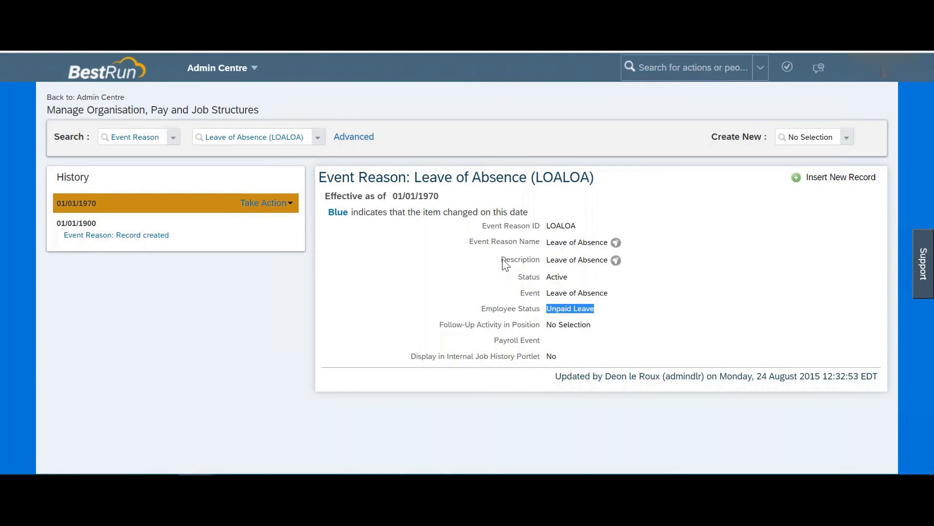
Step: Set the Return To Work event reason to Return From Leave (RETLEAVE)
left_click_drag(501, 313, 603, 312)
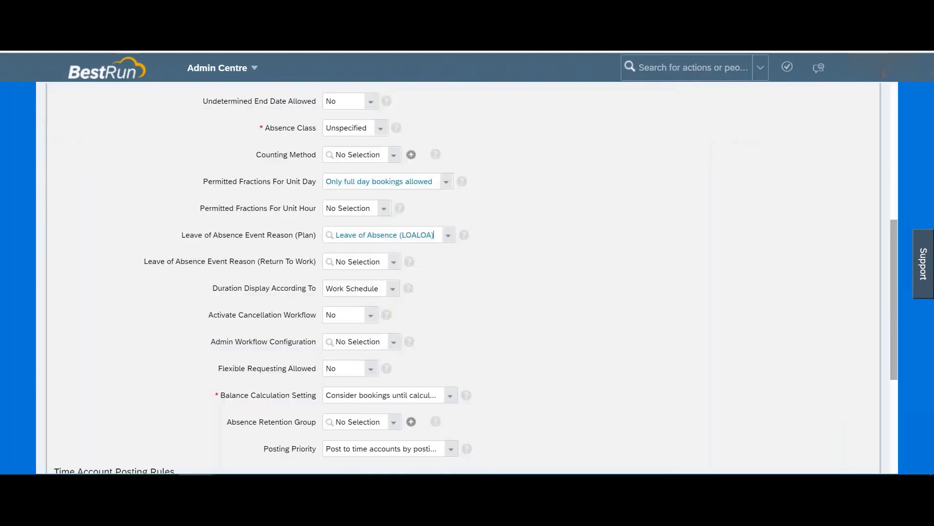
left_click(351, 265)
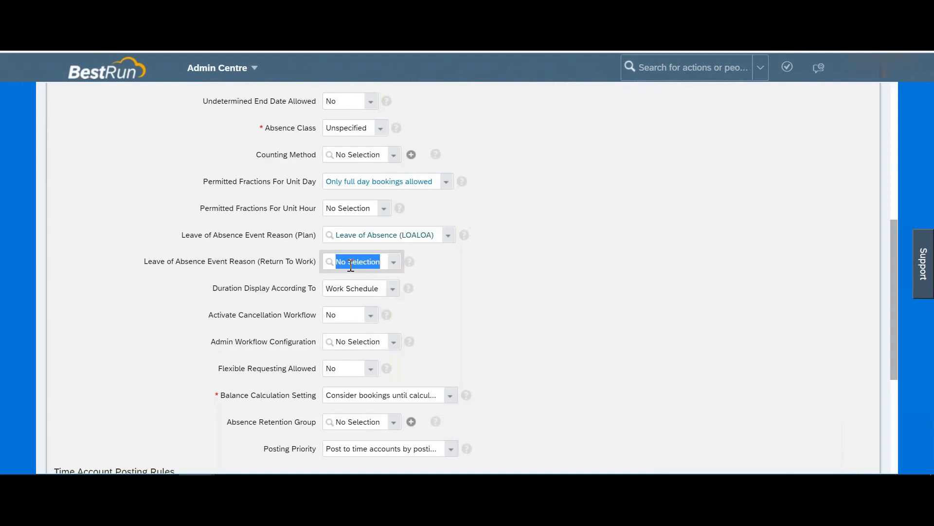
type("return")
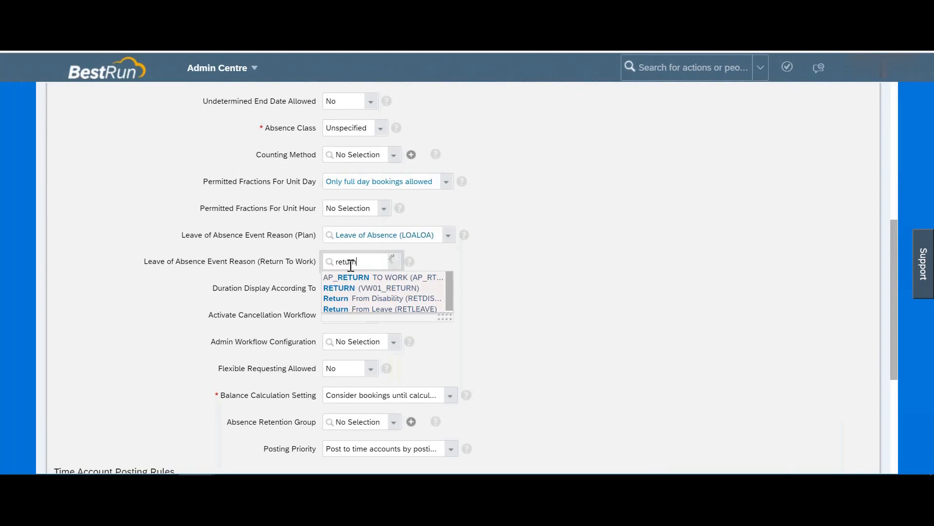
left_click(373, 309)
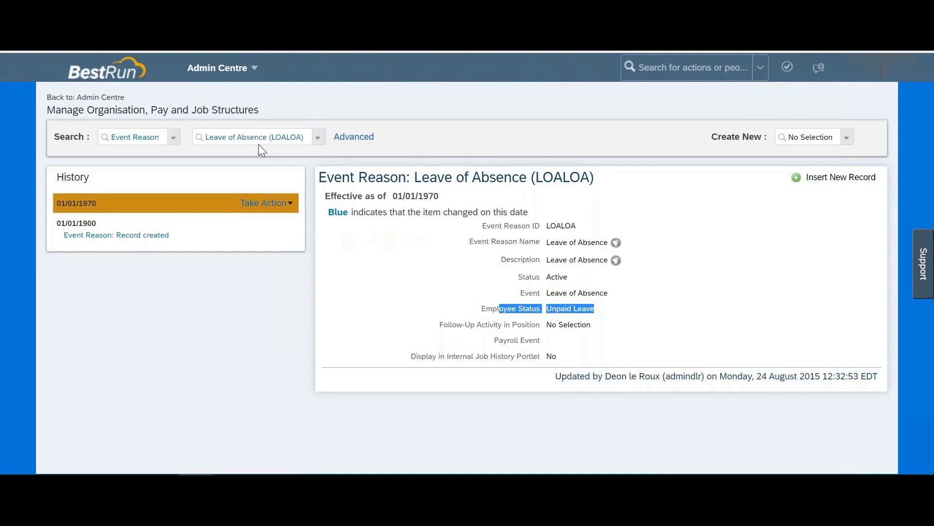
Step: Compare with the RETURN (VW01_RETURN) event reason record and its Active employee status
left_click(258, 143)
type("return")
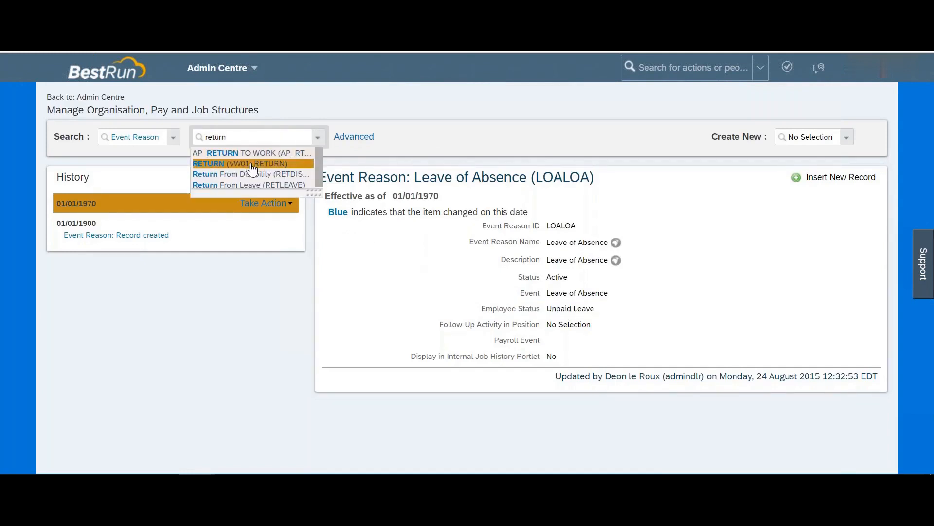
left_click(252, 167)
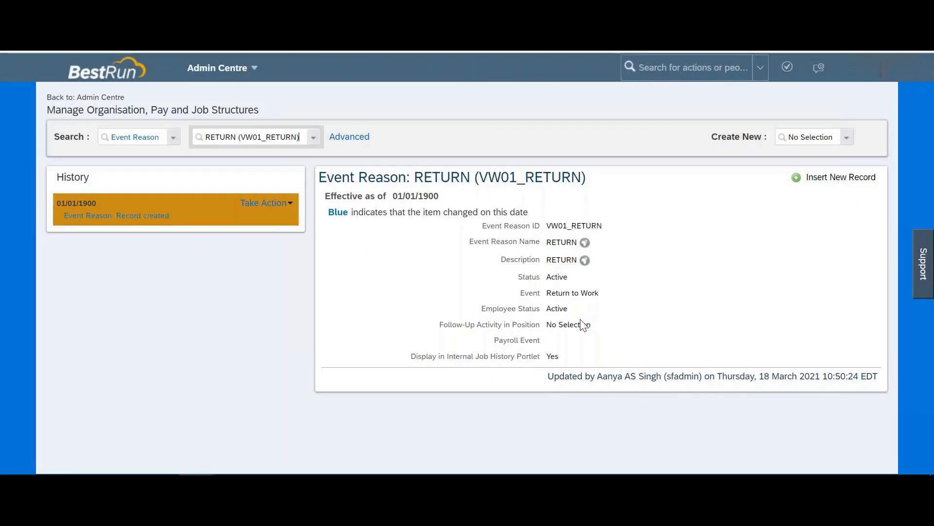
left_click_drag(569, 309, 547, 312)
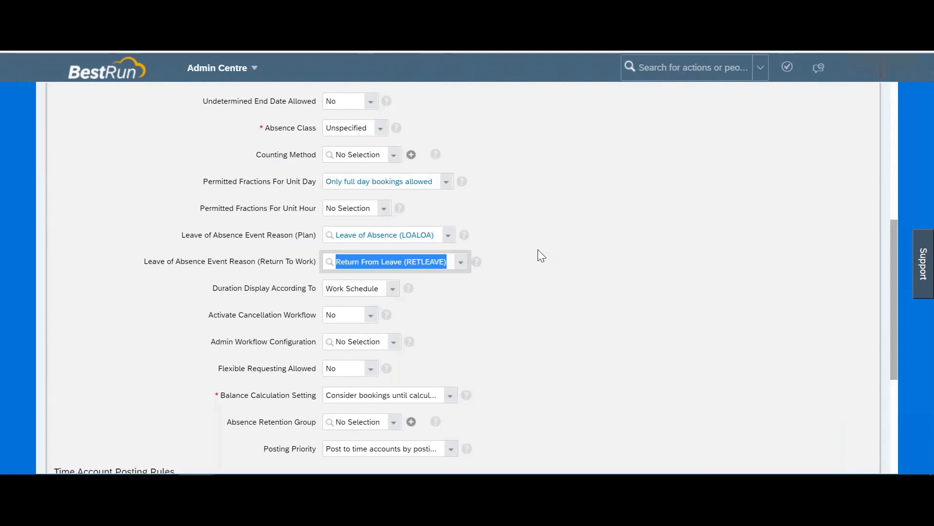
scroll(541, 255, "down", 2)
scroll(541, 256, "down", 1)
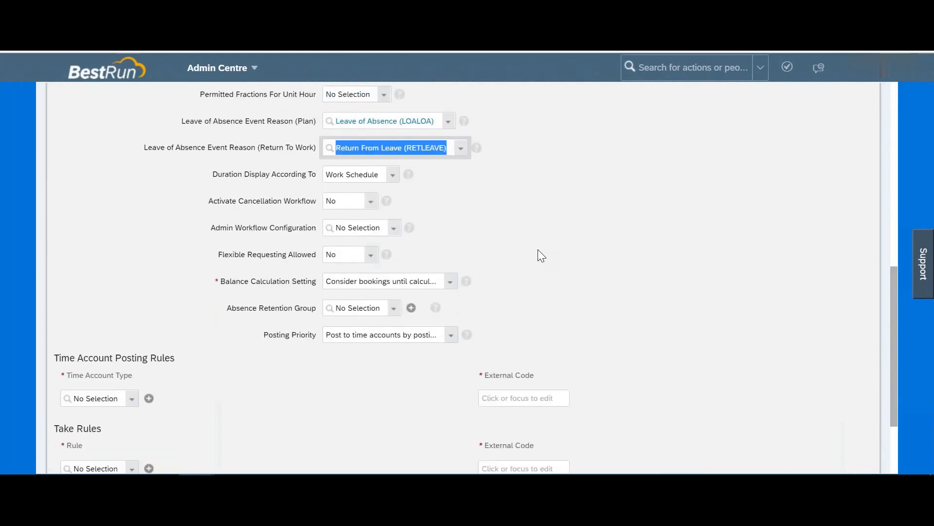
Step: Try Deduction Quantity for Duration Display According To, then restore Work Schedule
left_click(392, 176)
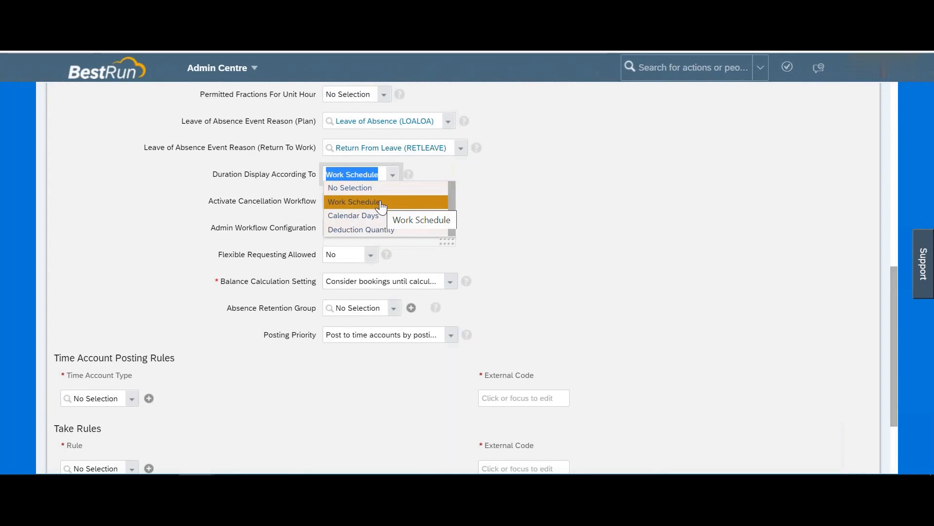
left_click(379, 230)
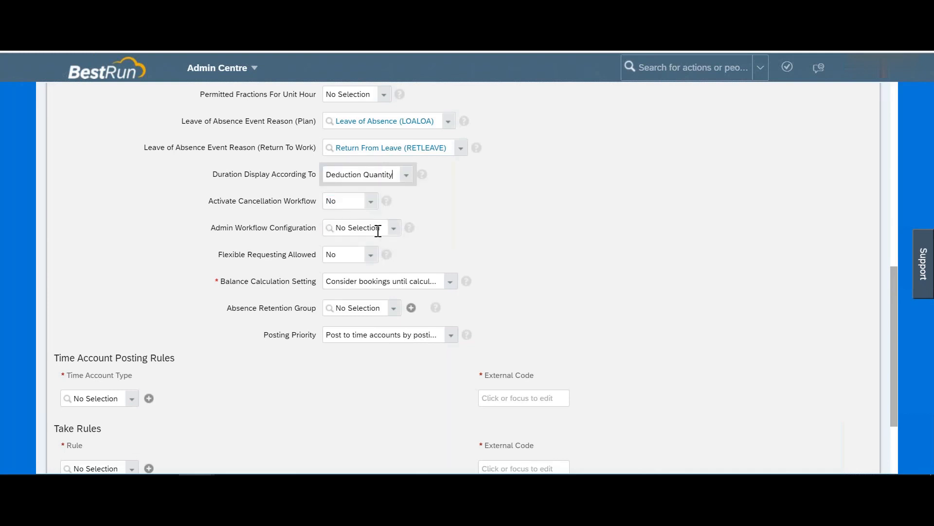
left_click(403, 177)
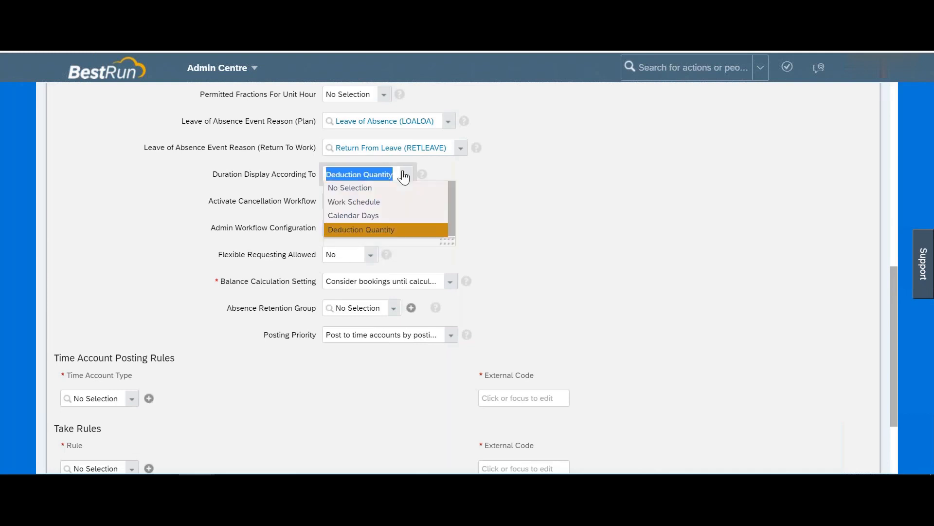
left_click(357, 202)
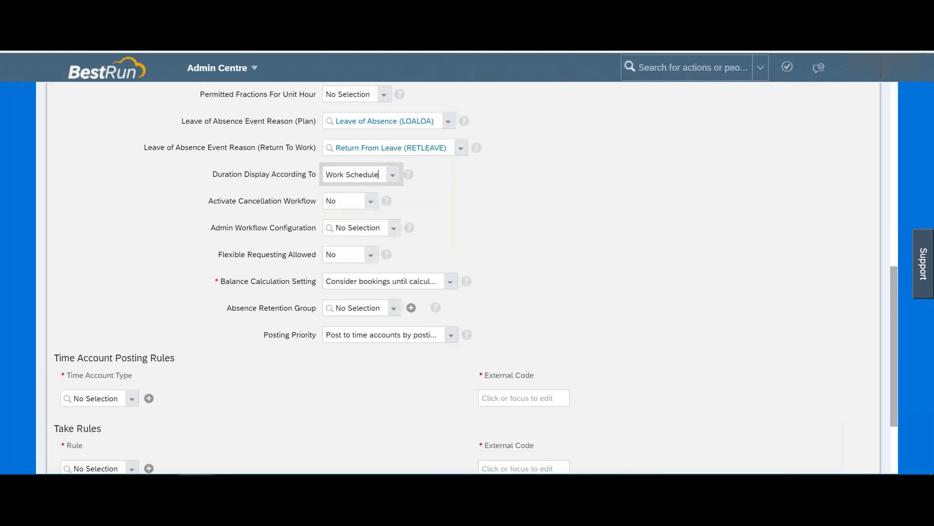
Step: Set Activate Cancellation Workflow to Yes
left_click_drag(232, 202, 312, 204)
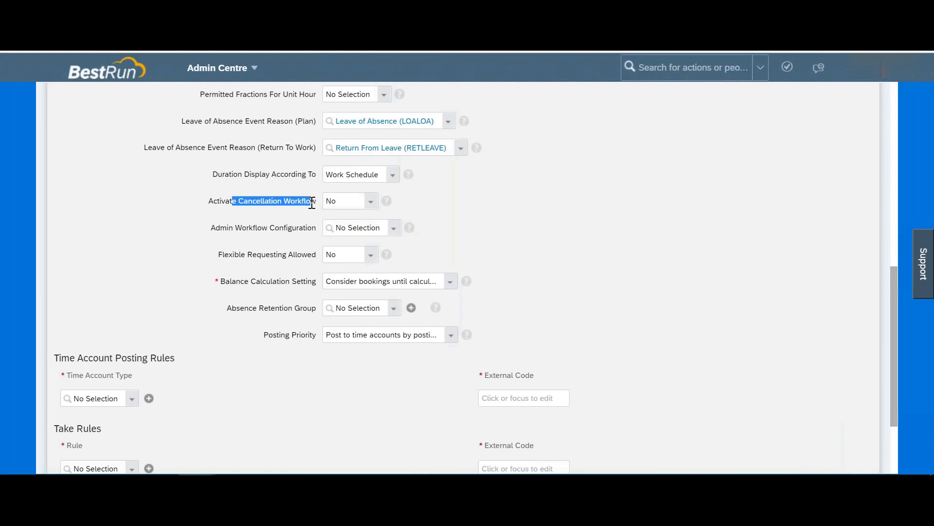
left_click(372, 201)
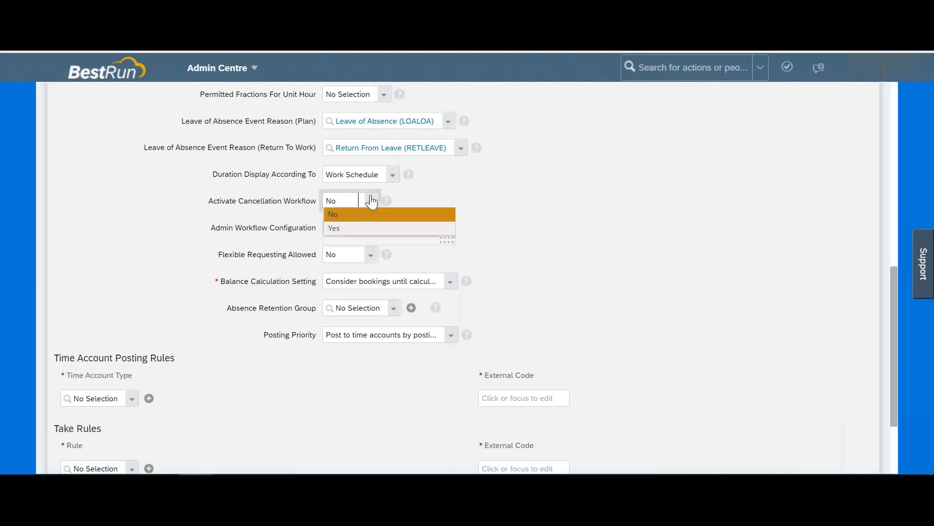
left_click(350, 229)
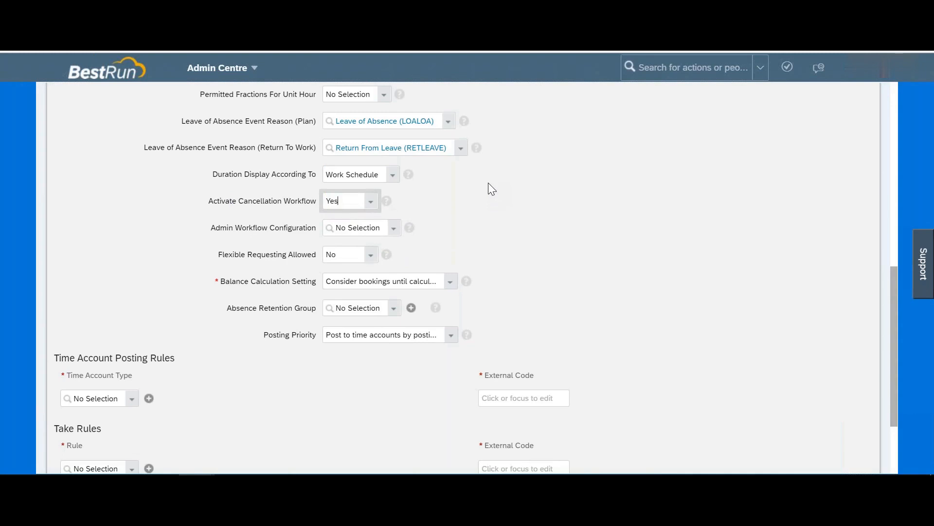
scroll(427, 185, "down", 1)
left_click_drag(220, 176, 307, 177)
left_click(393, 176)
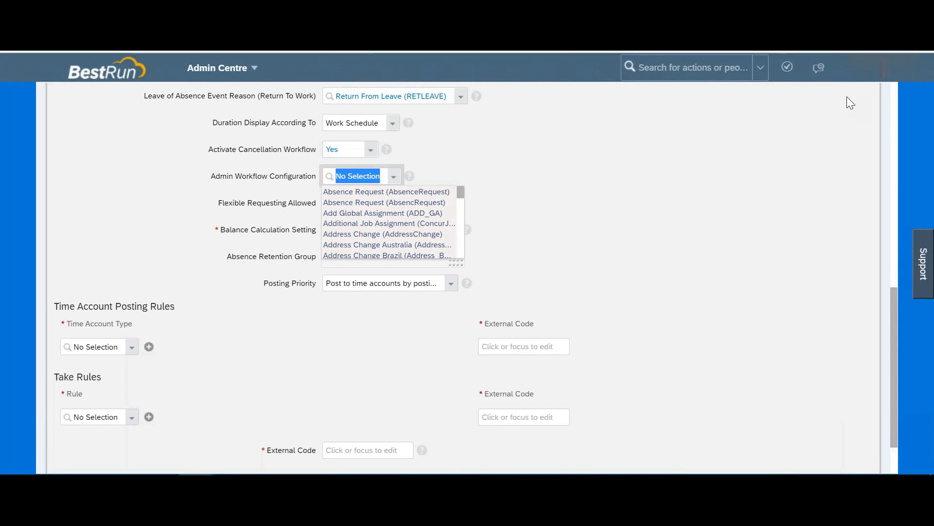
left_click(356, 194)
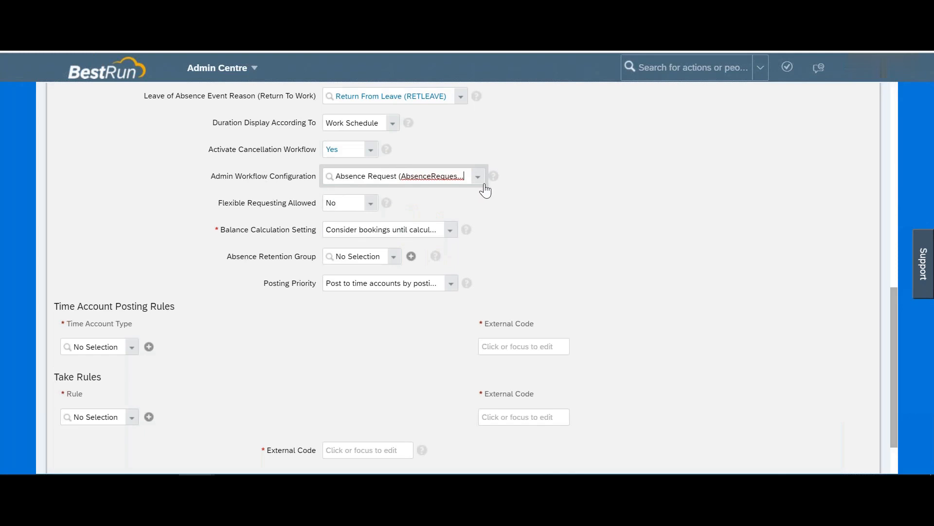
key("ctrl+a")
key("BackSpace")
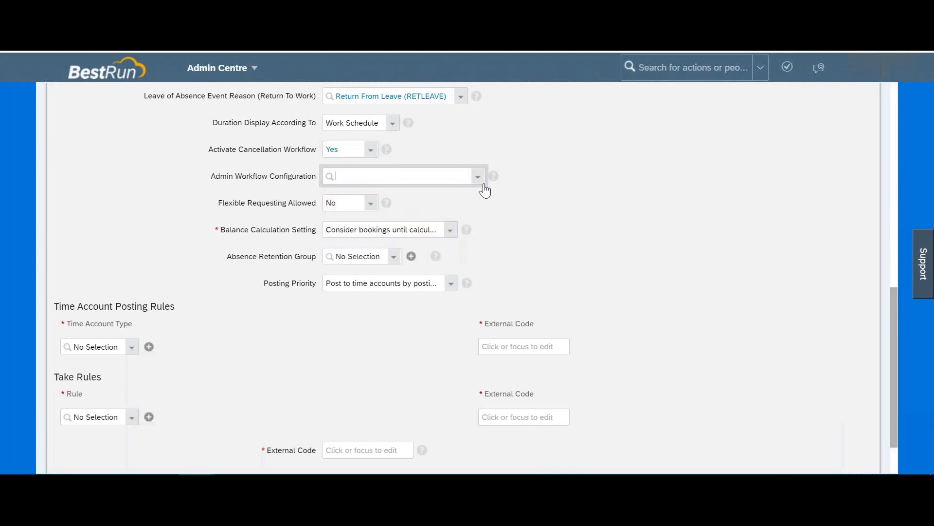
left_click(567, 180)
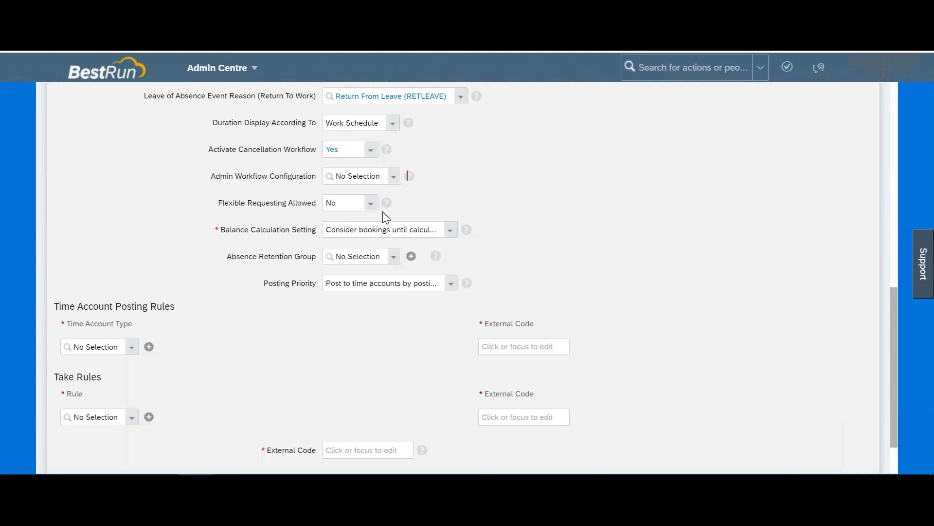
left_click(371, 206)
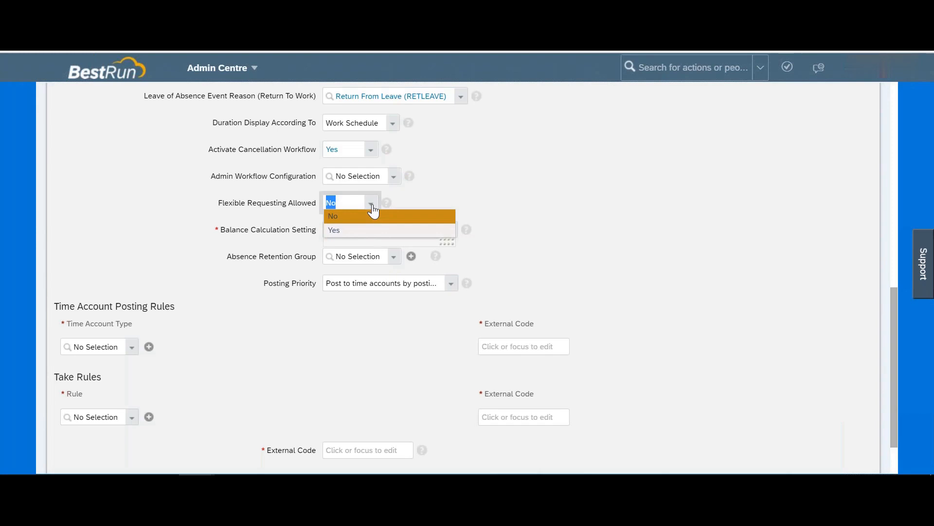
left_click(508, 189)
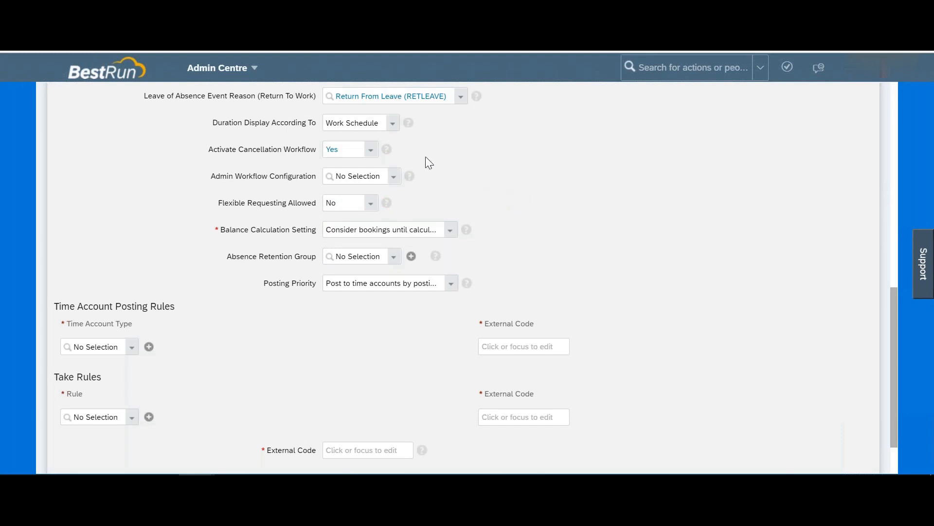
left_click(387, 203)
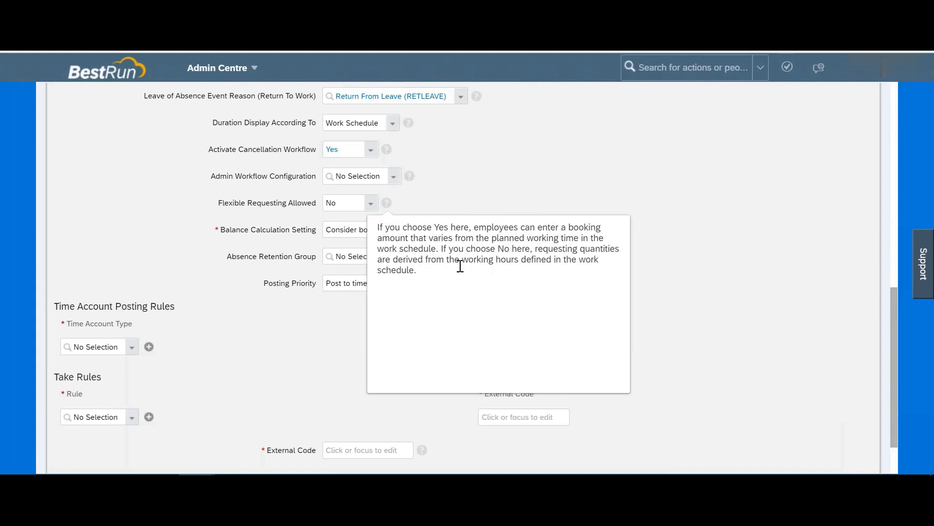
left_click_drag(428, 273, 500, 261)
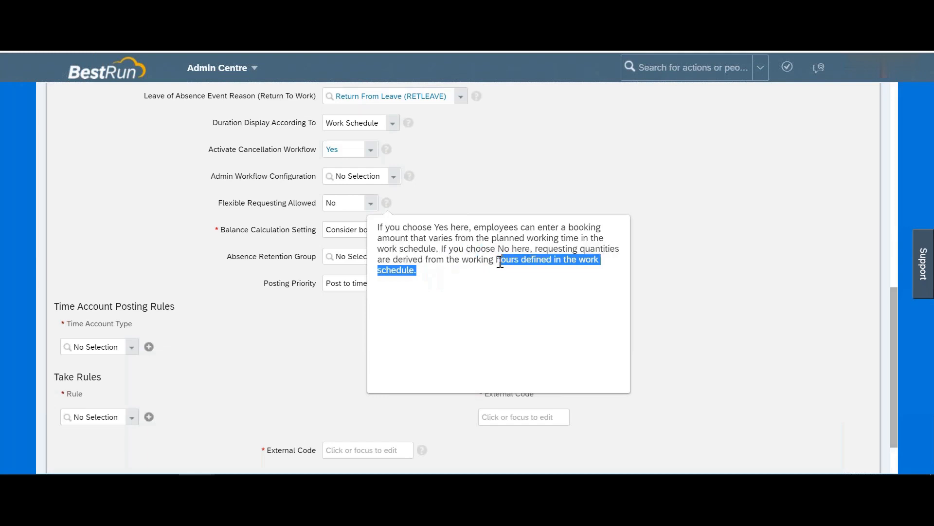
left_click(649, 235)
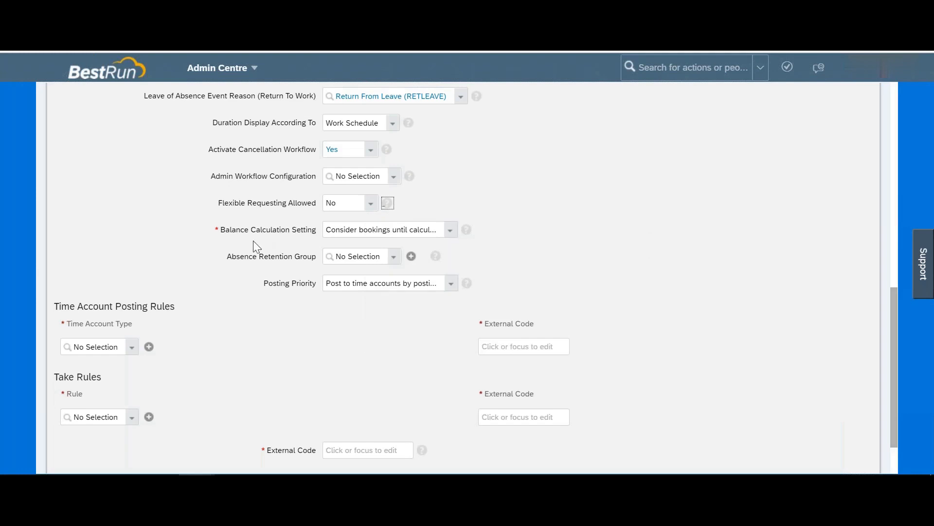
left_click_drag(231, 227, 316, 225)
left_click(452, 231)
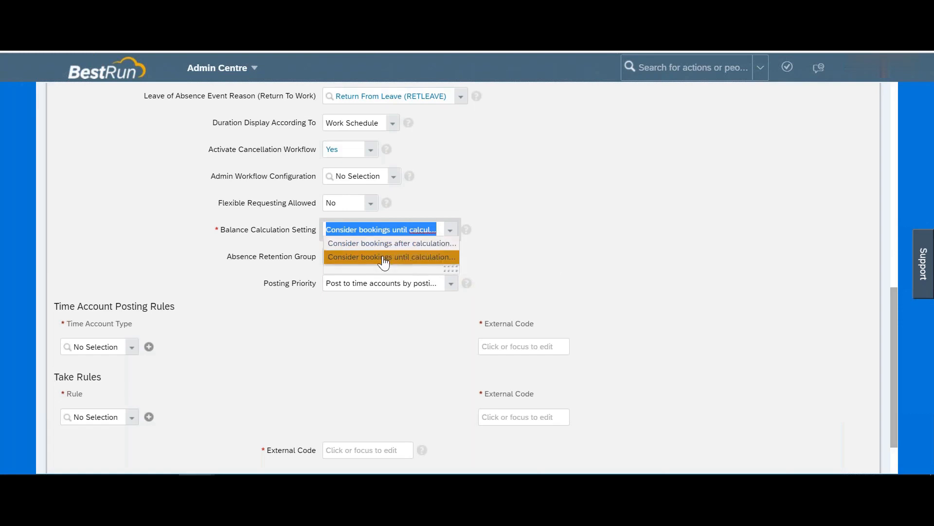
left_click(383, 257)
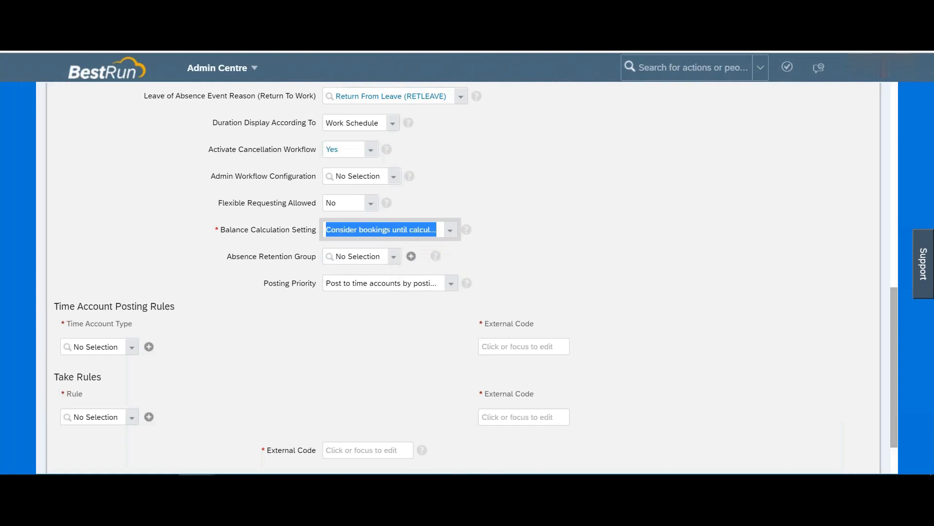
left_click_drag(259, 256, 309, 256)
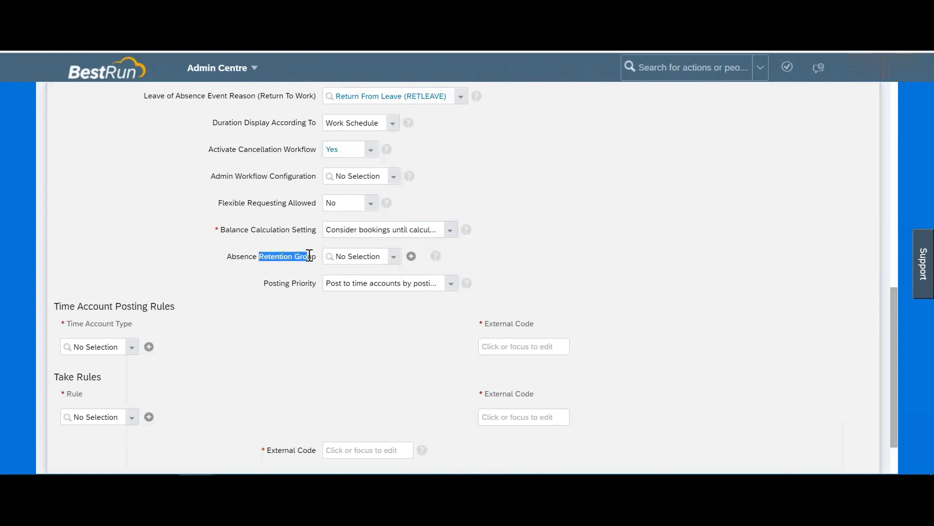
left_click(395, 261)
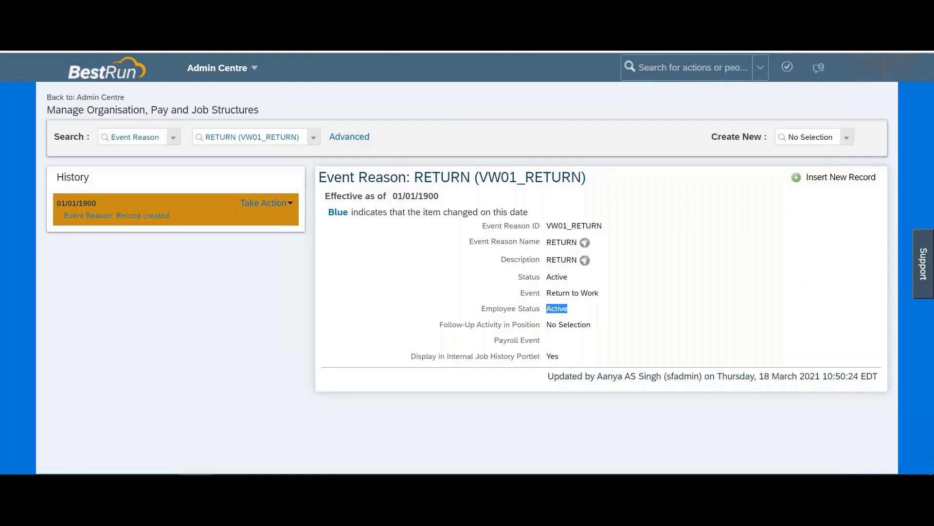
Step: Open the Manage Data page through the admin search
left_click(661, 64)
type("manage data")
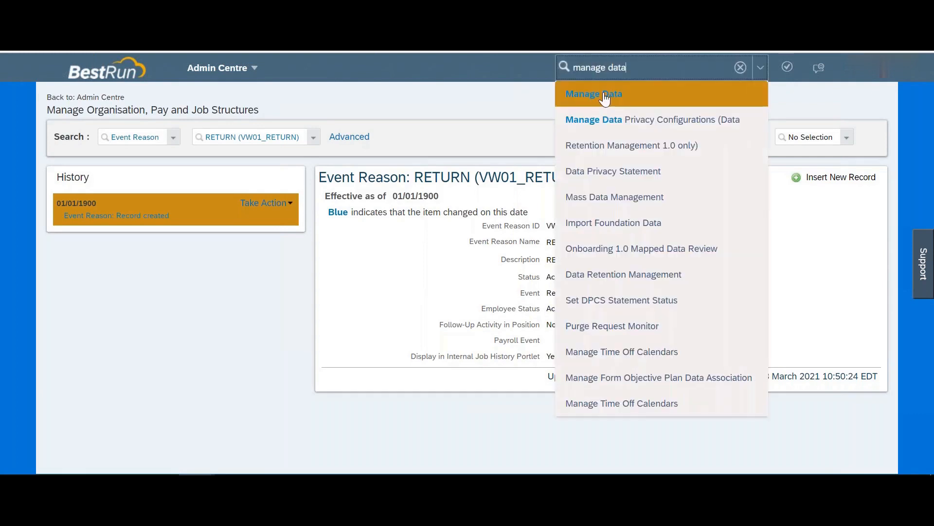
left_click(609, 94)
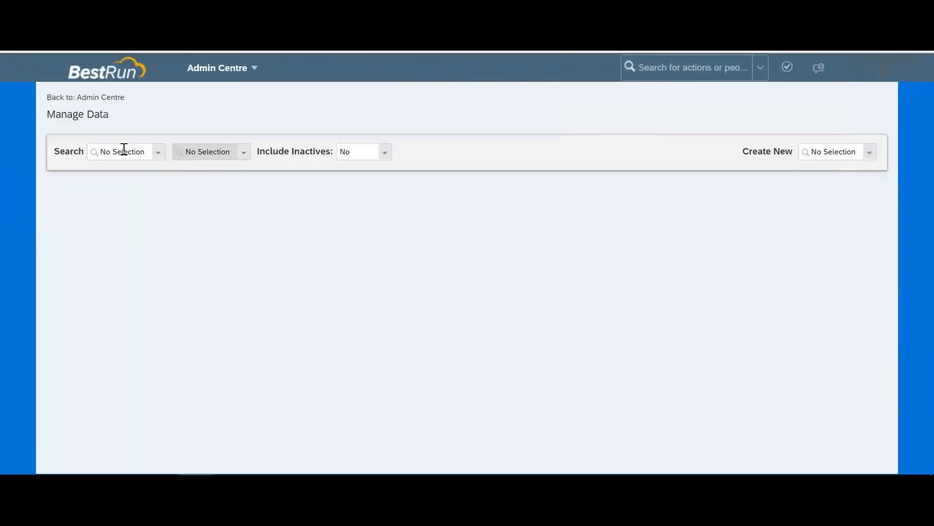
Step: Search 'retention', pick Data Retention Time Management Group, and browse its record list
left_click(124, 148)
type("reten")
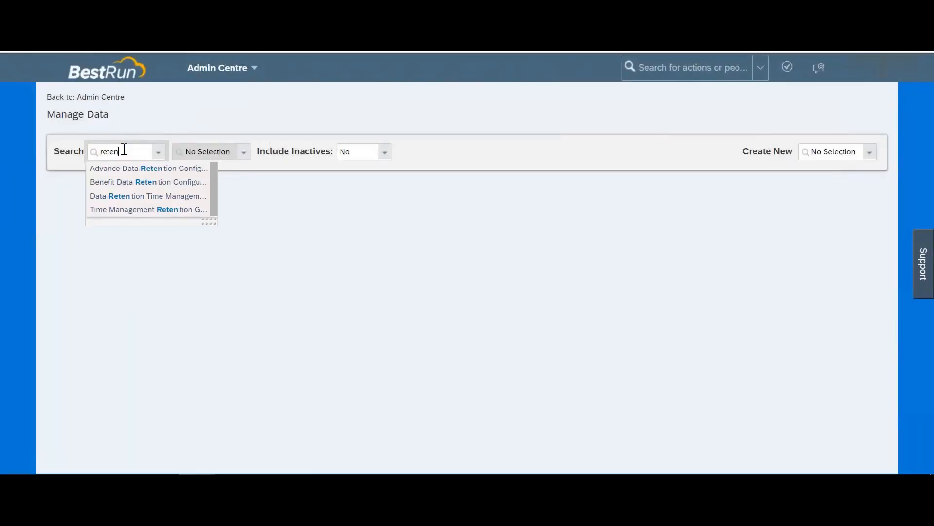
type("tion")
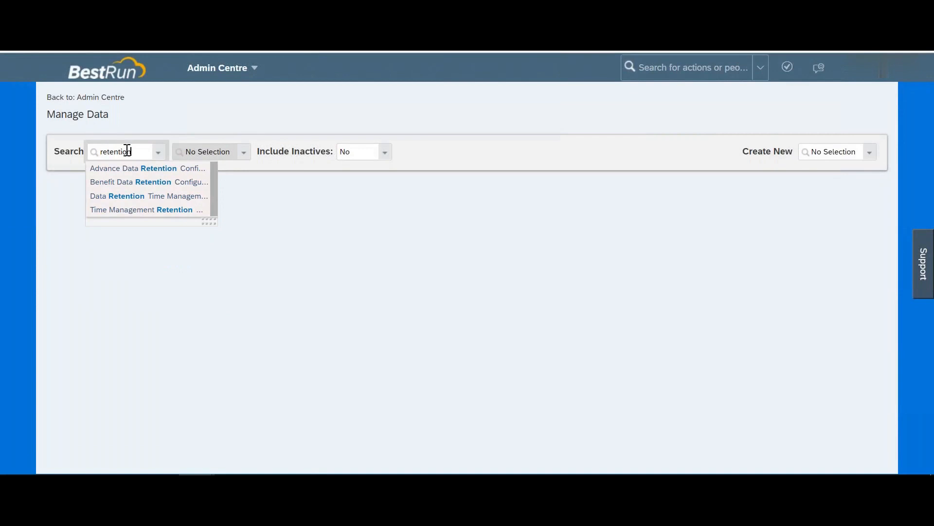
left_click(151, 202)
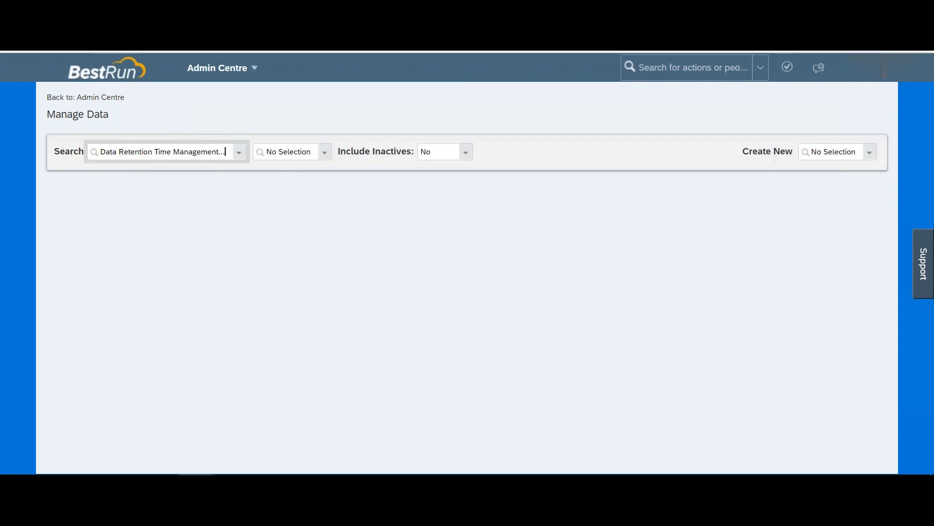
left_click(313, 149)
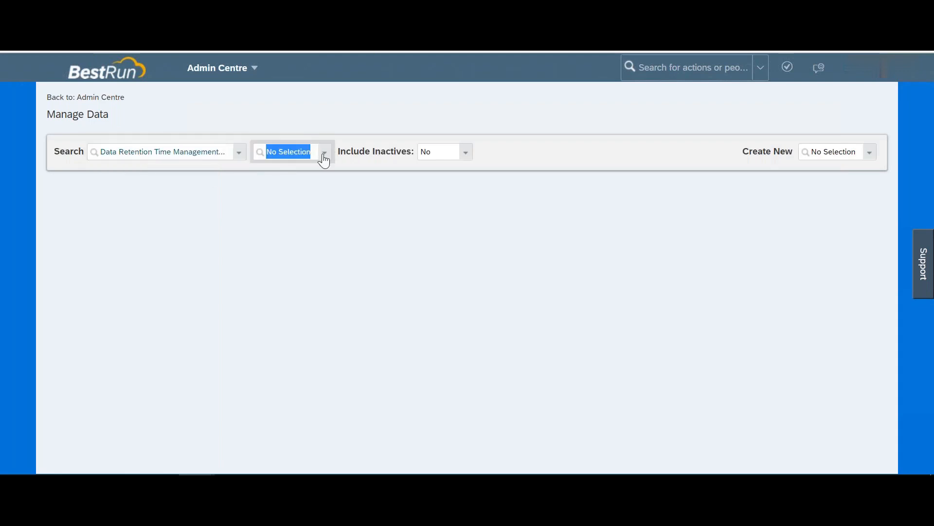
left_click(324, 154)
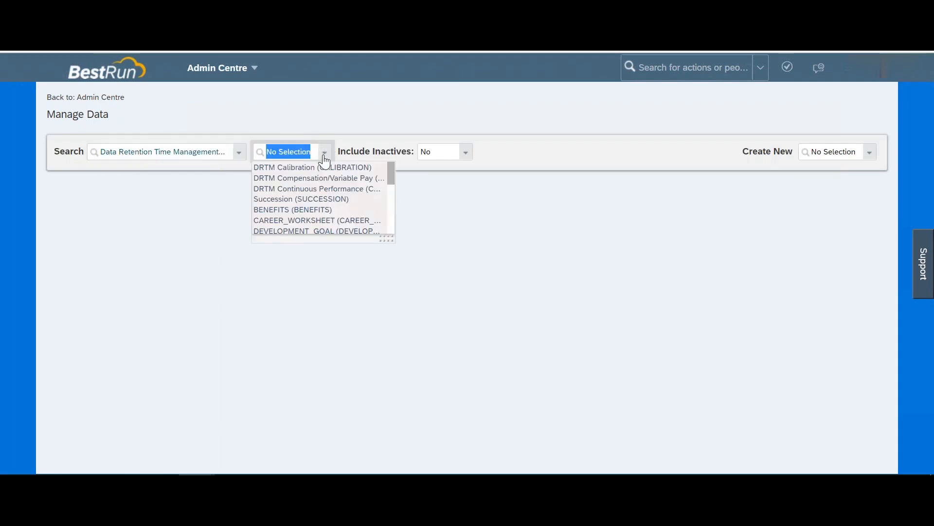
scroll(319, 200, "down", 5)
scroll(319, 200, "down", 3)
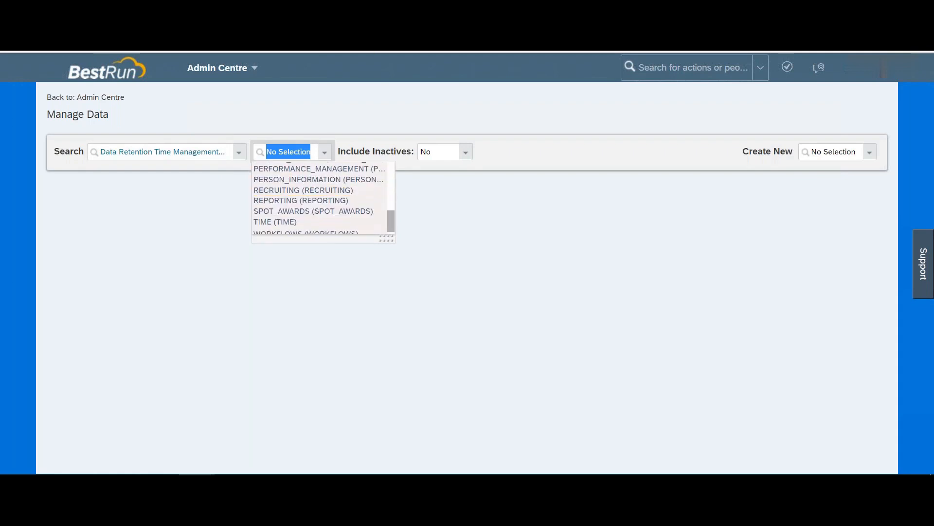
scroll(319, 201, "down", 1)
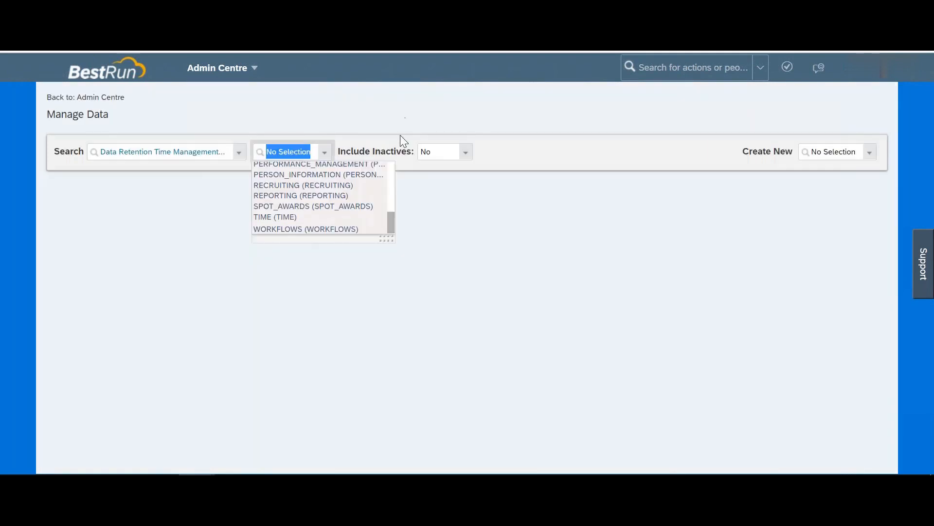
left_click(185, 154)
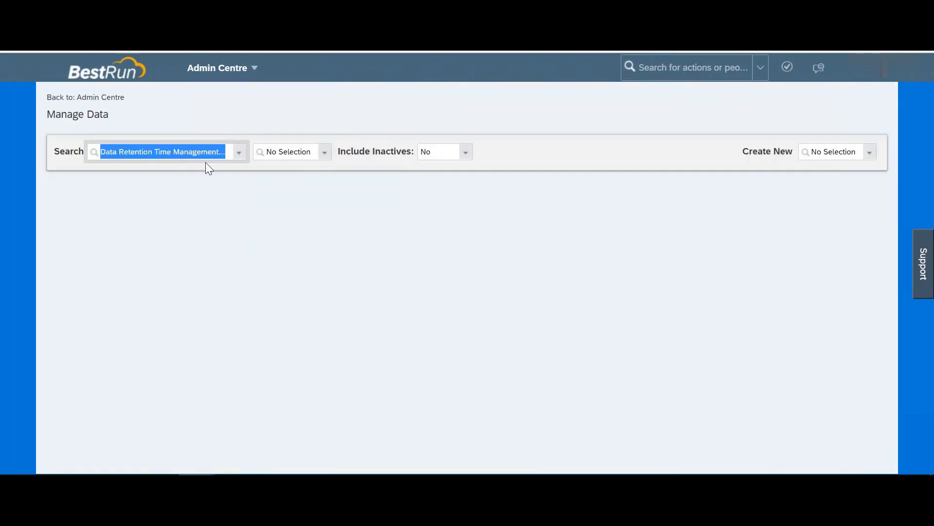
left_click(326, 155)
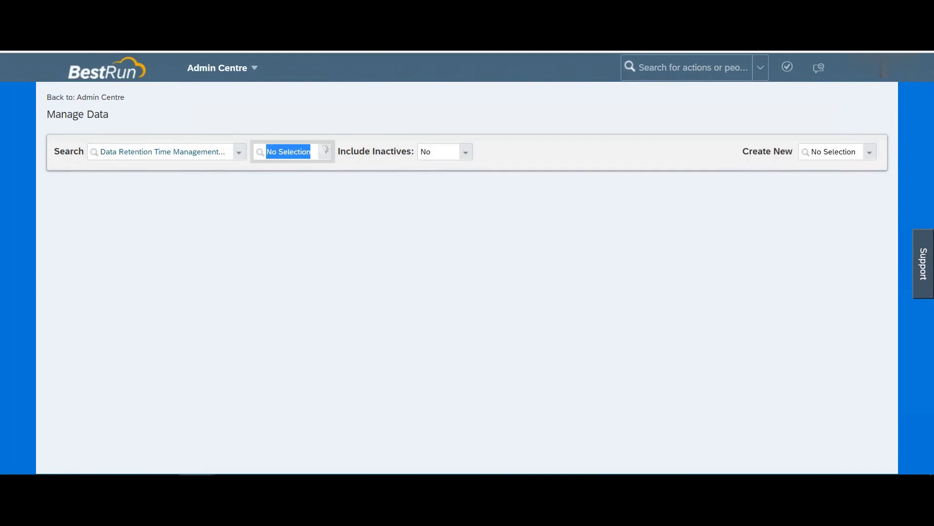
Step: Briefly try Absence Counting Method, then return to Data Retention Time Management Group records
left_click(190, 151)
type("absence")
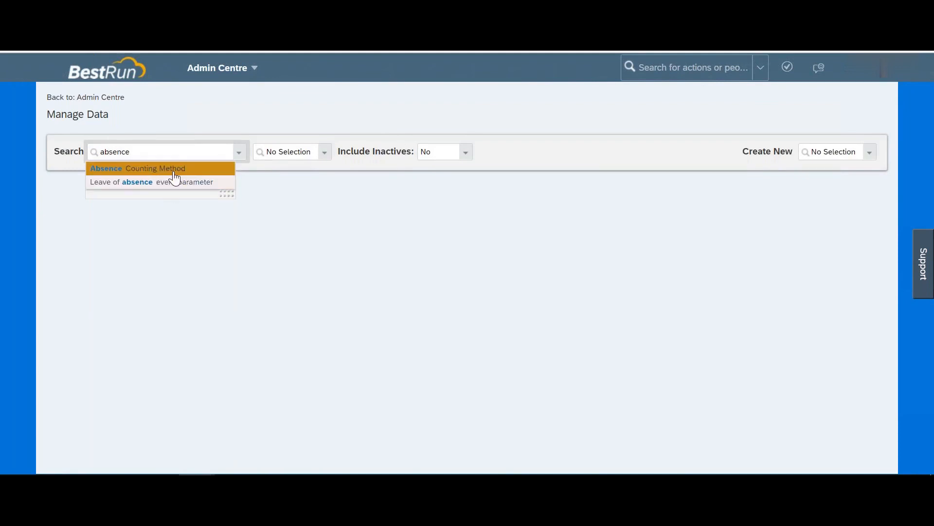
left_click(174, 170)
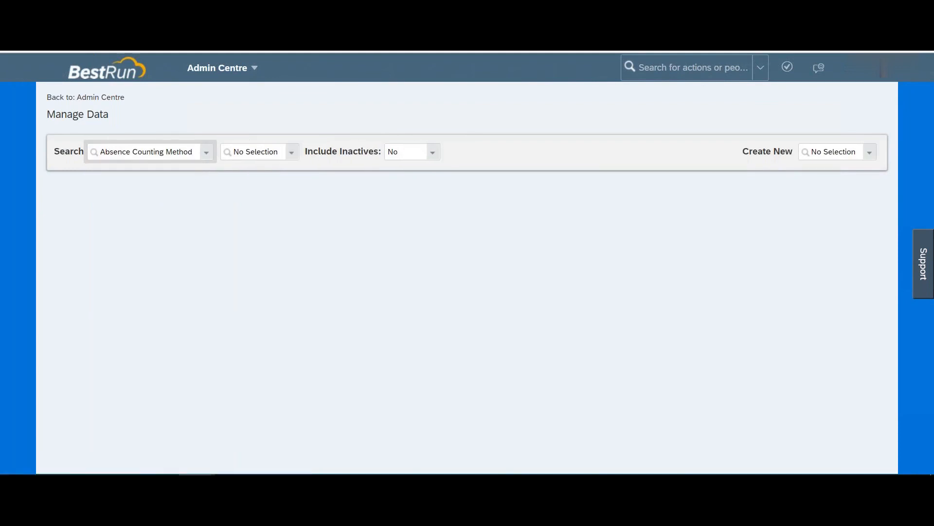
left_click(172, 147)
type("re")
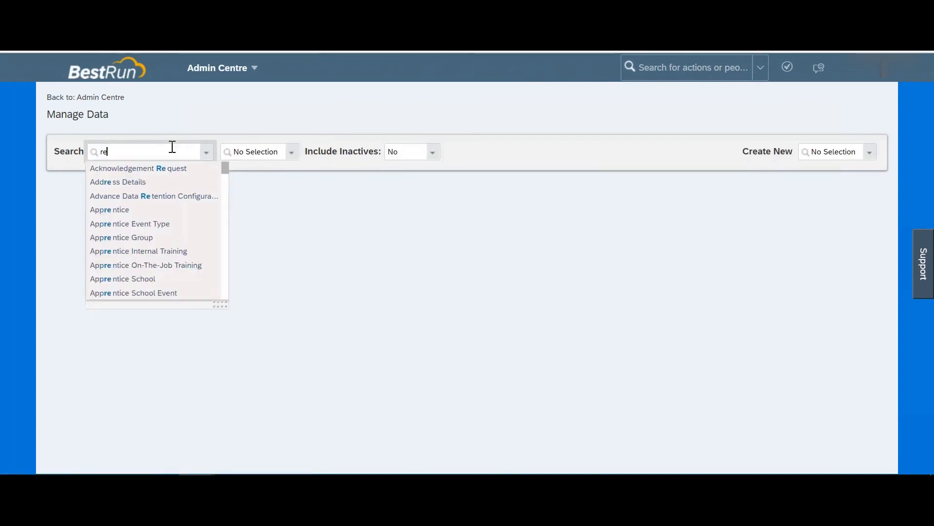
type("ten")
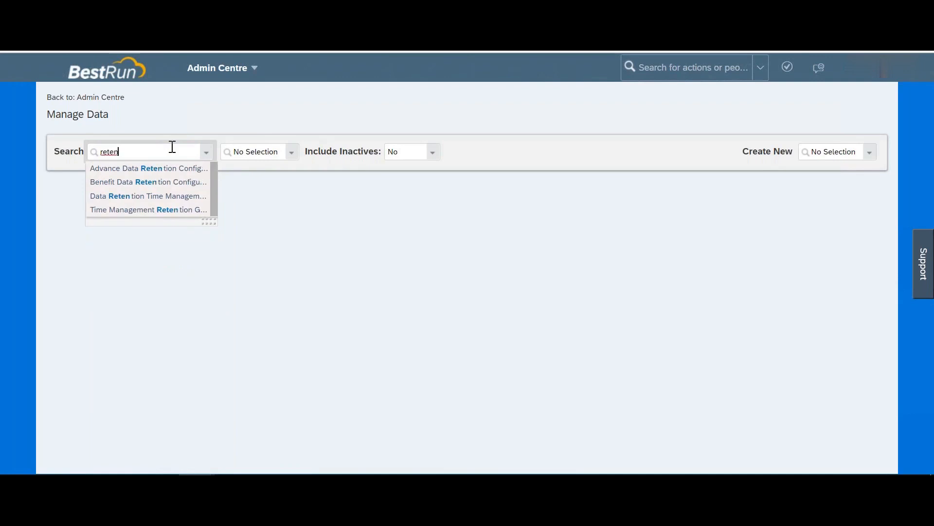
left_click(161, 196)
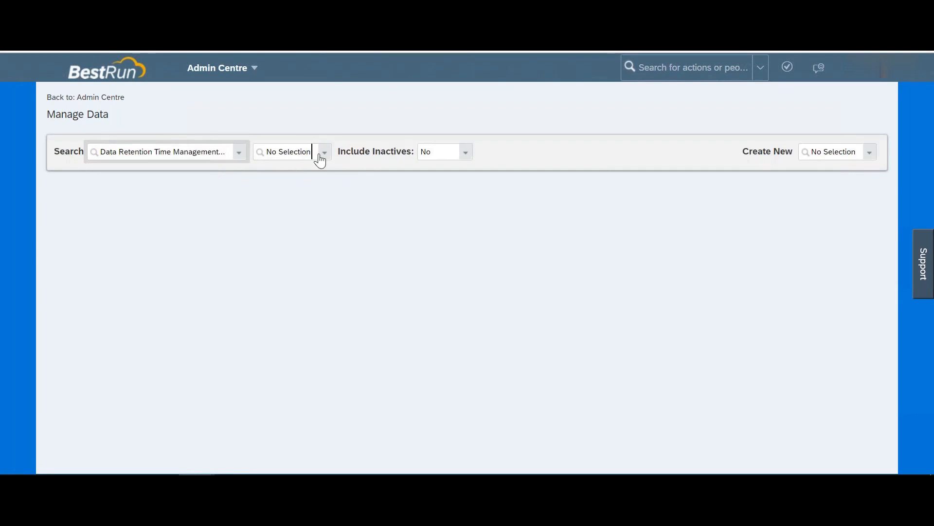
left_click(320, 160)
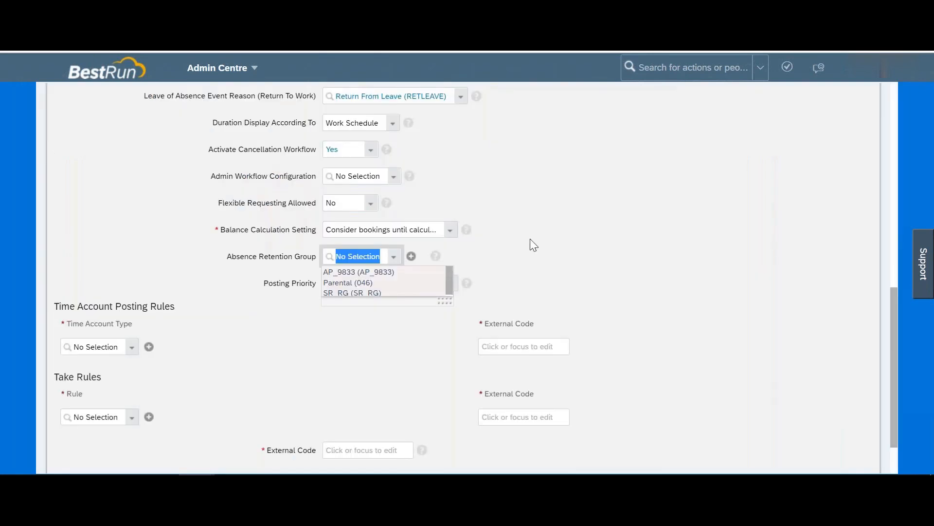
left_click(489, 260)
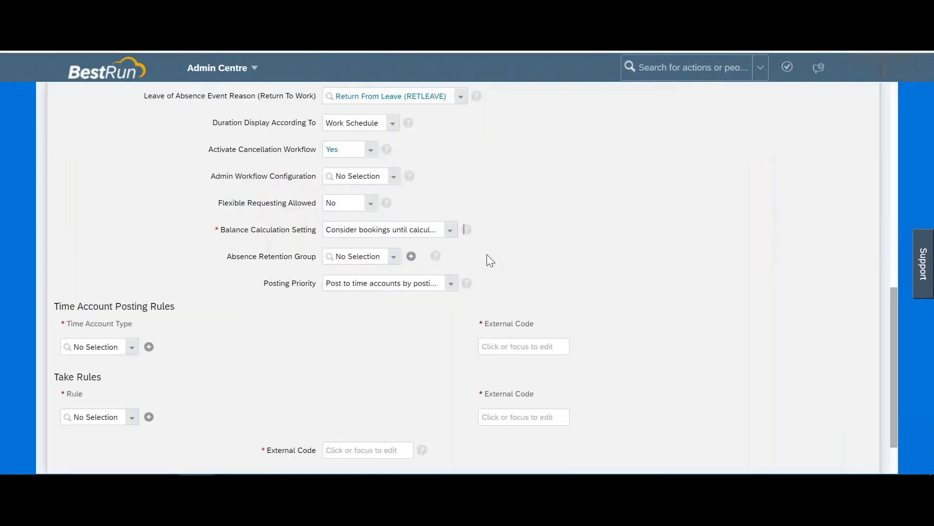
left_click_drag(269, 283, 313, 283)
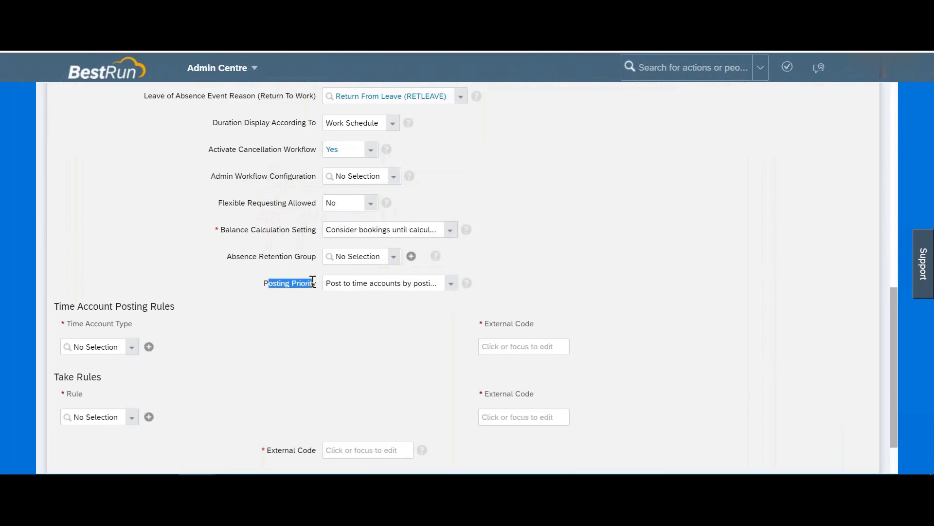
left_click(451, 289)
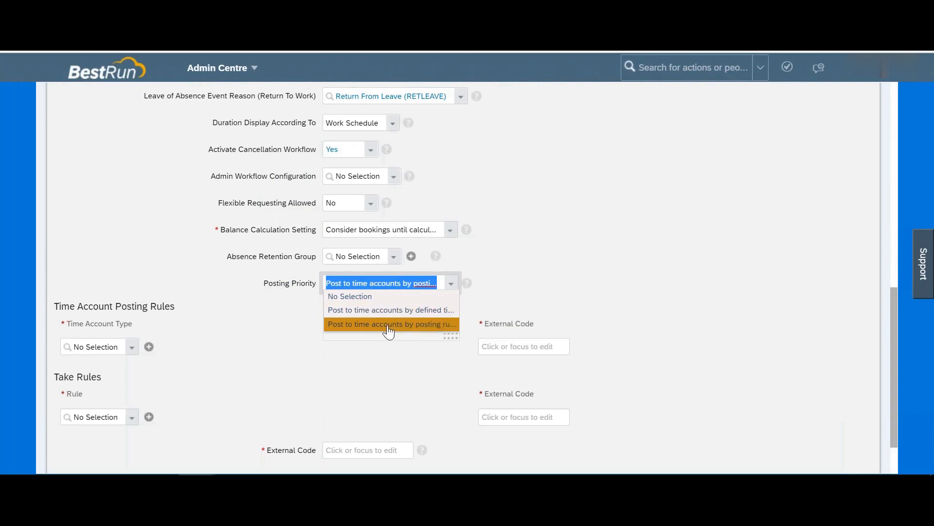
left_click(436, 324)
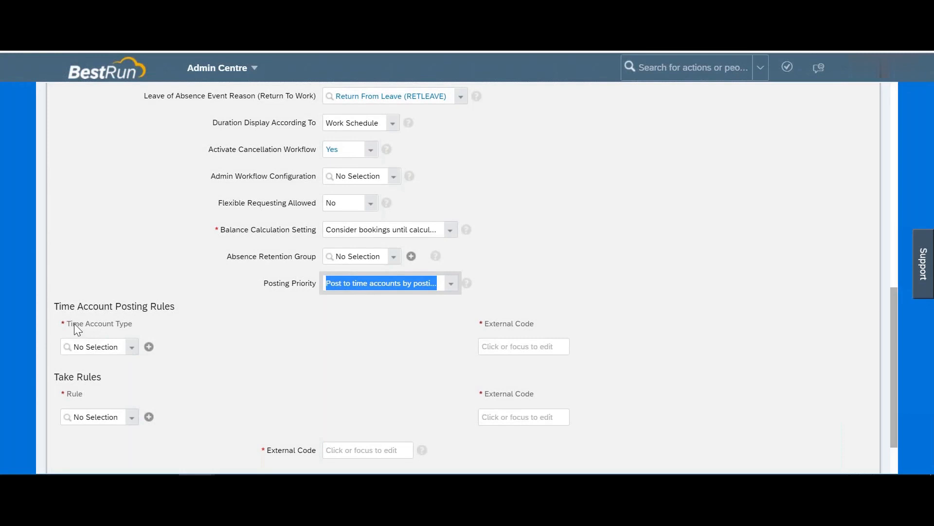
left_click(74, 323)
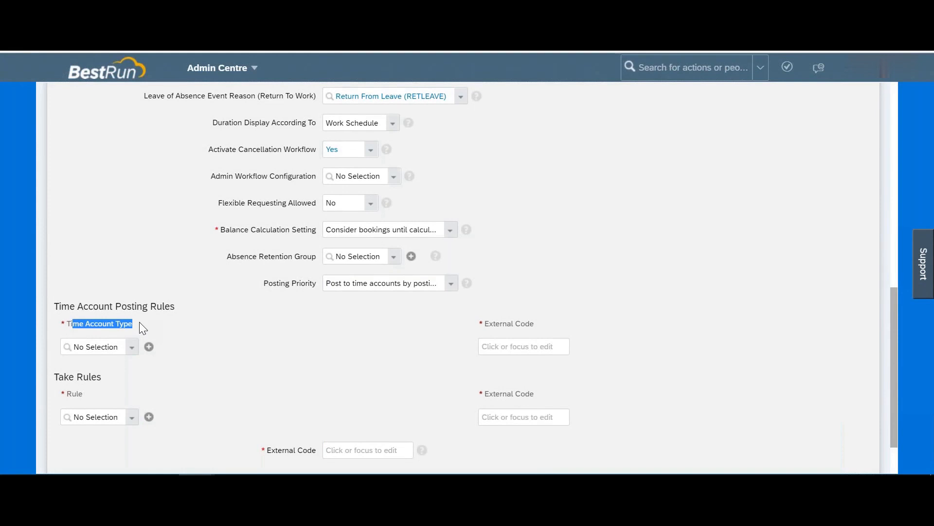
scroll(136, 311, "down", 2)
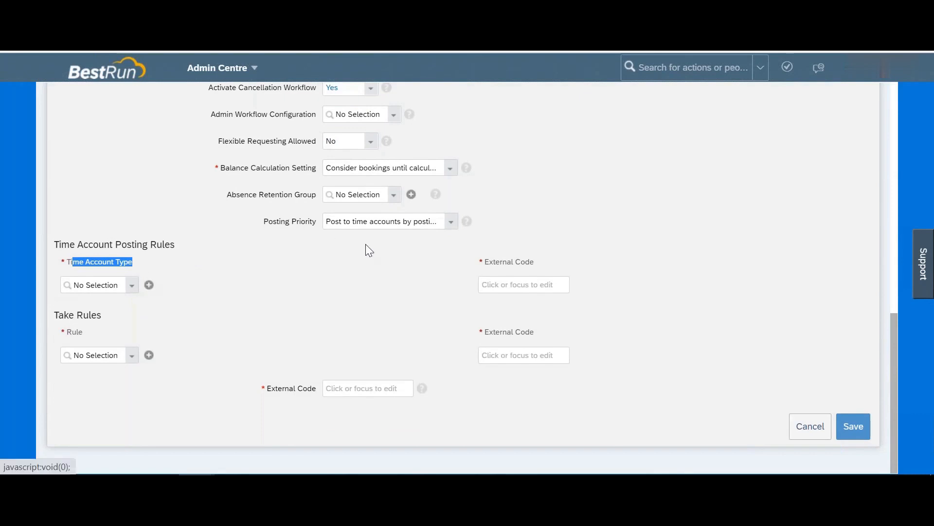
scroll(366, 244, "up", 15)
Step: Choose Time Account Type under Create New and discard the unsaved time type with Don't Save
left_click(812, 152)
type("time t")
key("BackSpace")
type("account typ")
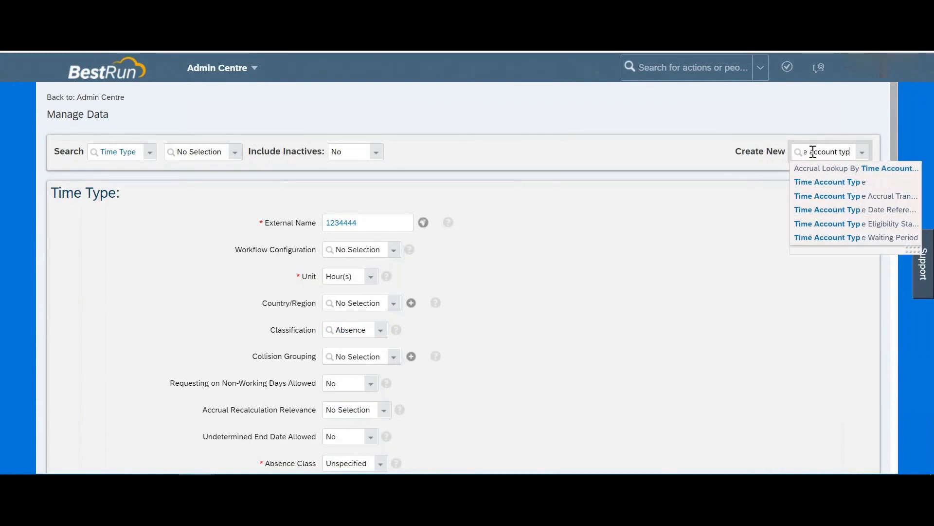
left_click(823, 183)
left_click(514, 334)
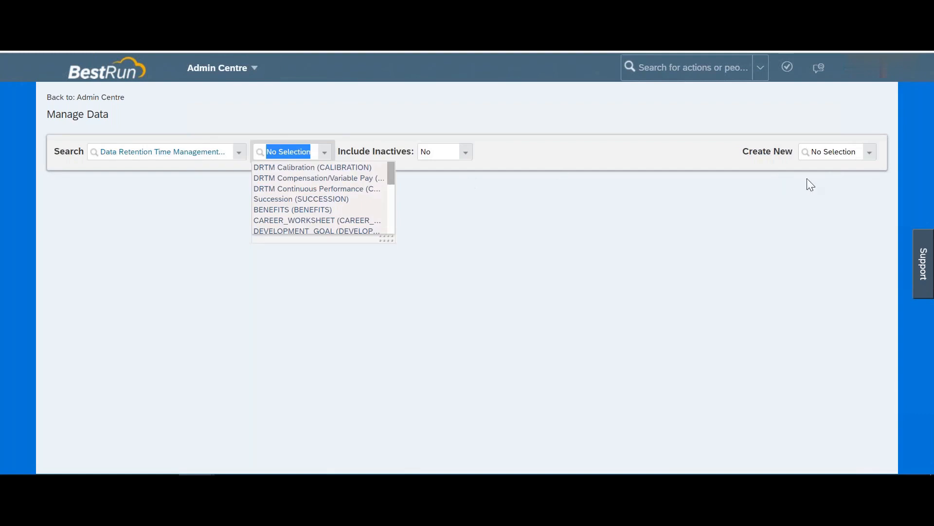
Step: Create a blank Time Type record via Create New and browse its Workflow Configuration options
left_click(834, 157)
type("tim")
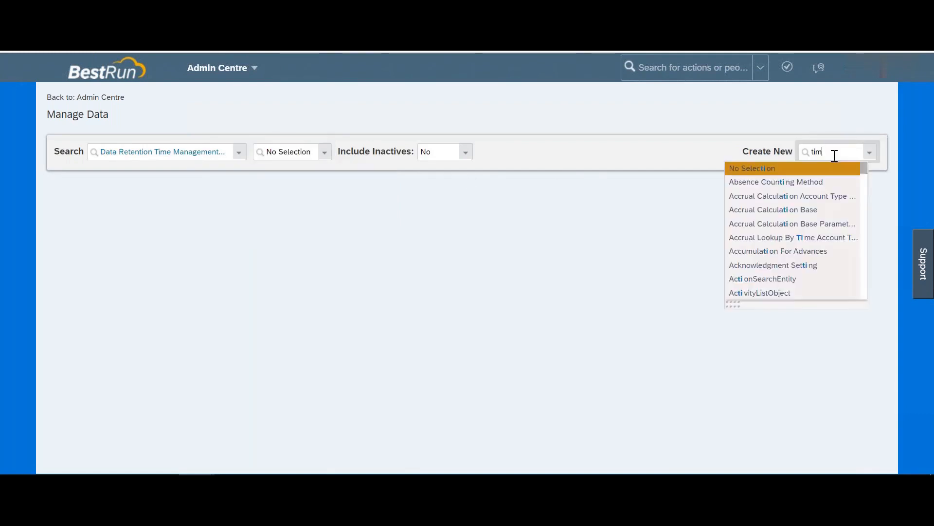
type("e type")
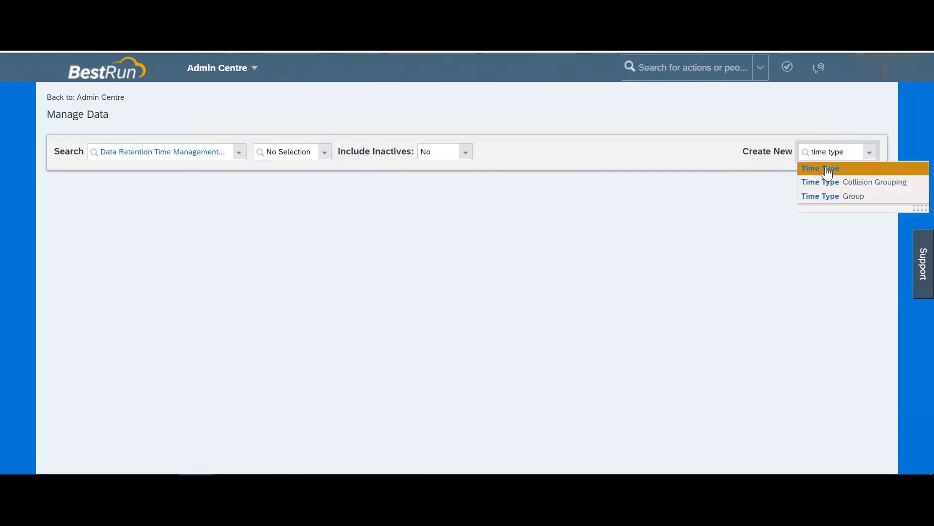
key("Return")
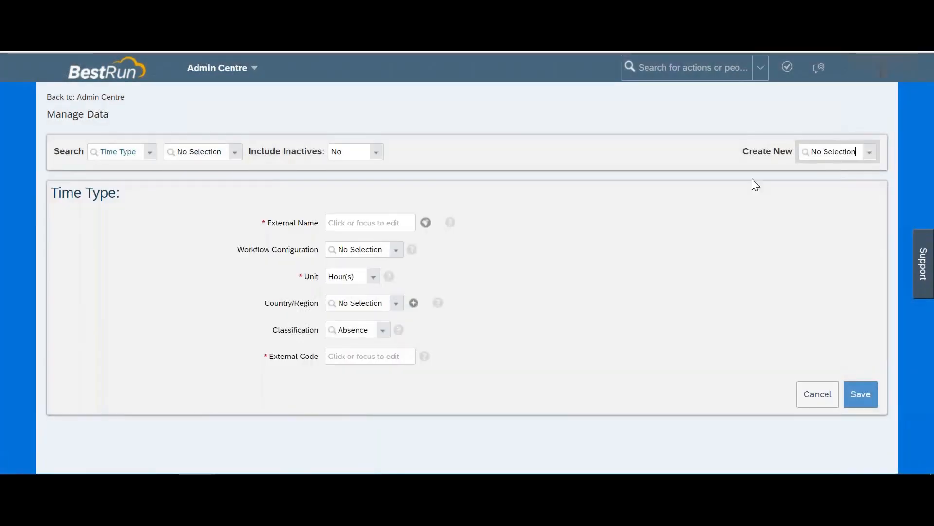
left_click(392, 251)
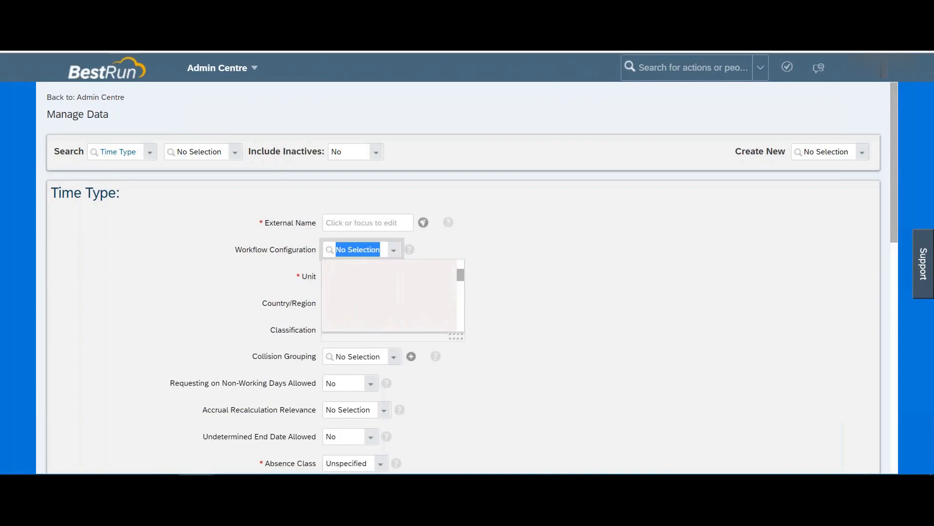
scroll(377, 316, "down", 3)
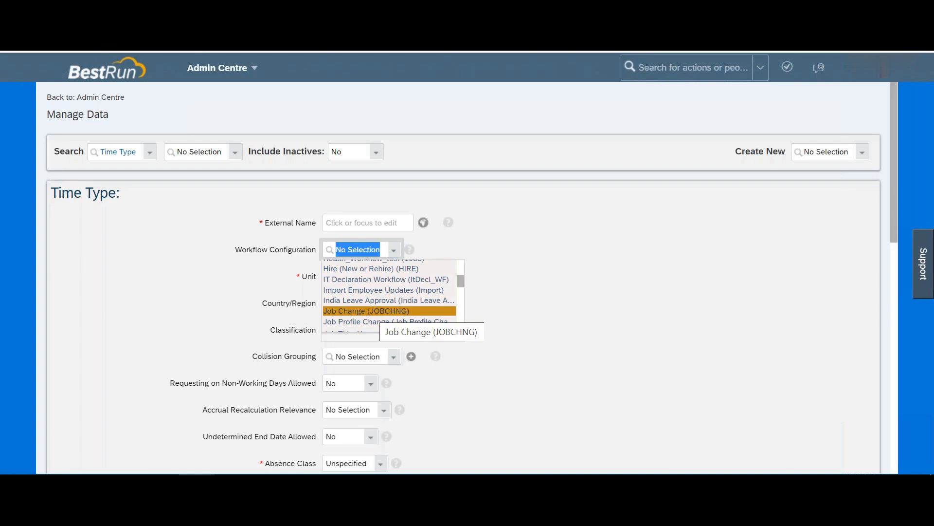
Step: Keep the Time Type's Workflow Configuration at No Selection and move down toward Take Rules
left_click(225, 263)
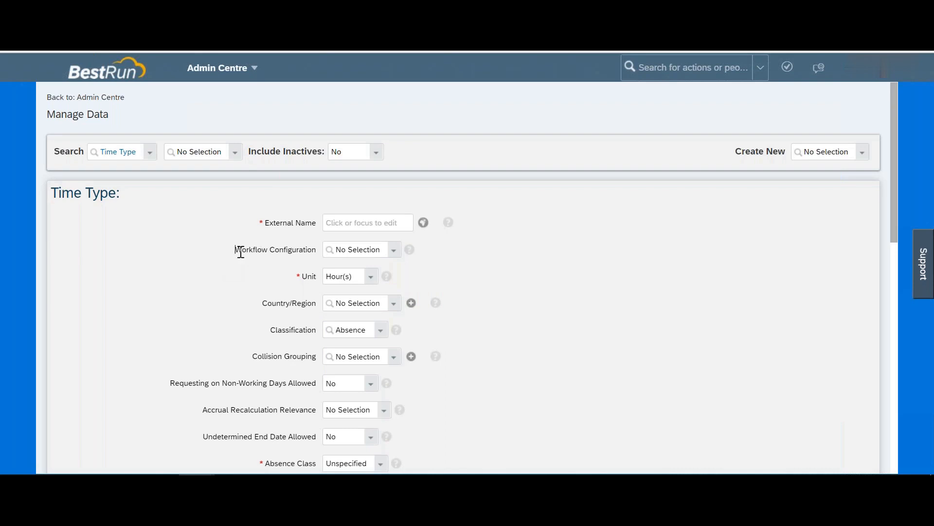
left_click_drag(234, 249, 281, 252)
Step: Scroll to the Take Rules section and expand its Rule dropdown to list available take rules
scroll(395, 259, "down", 10)
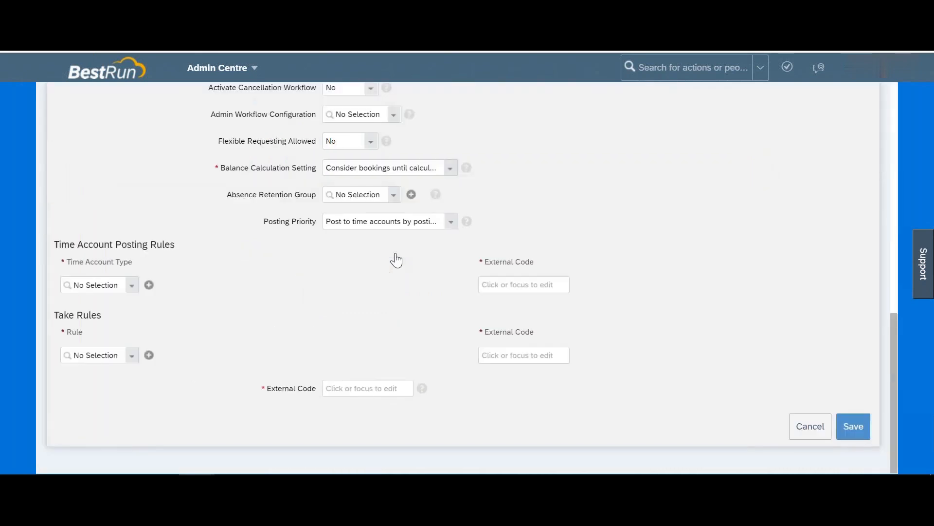
left_click(132, 357)
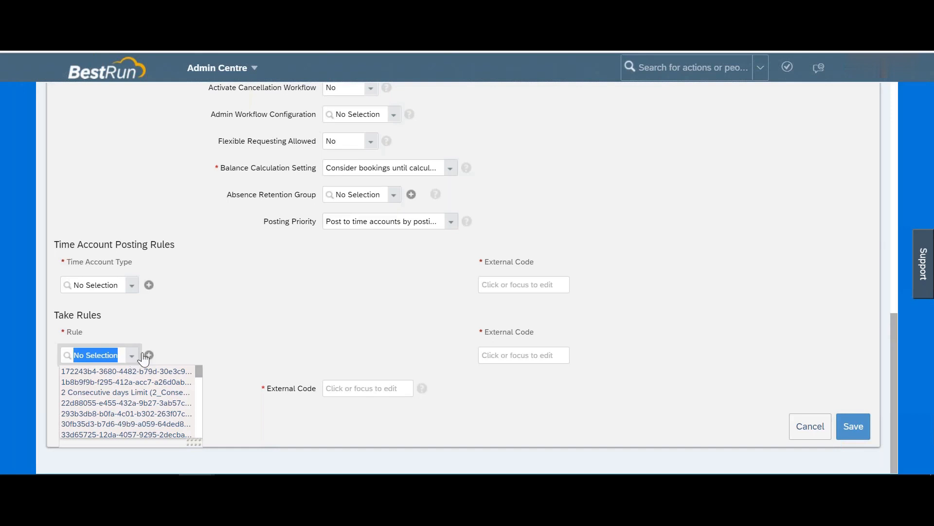
Step: Close the take rules list, leaving the Rule unselected, and clear the stray text selection
left_click(167, 331)
left_click_drag(83, 316, 69, 344)
left_click(72, 340)
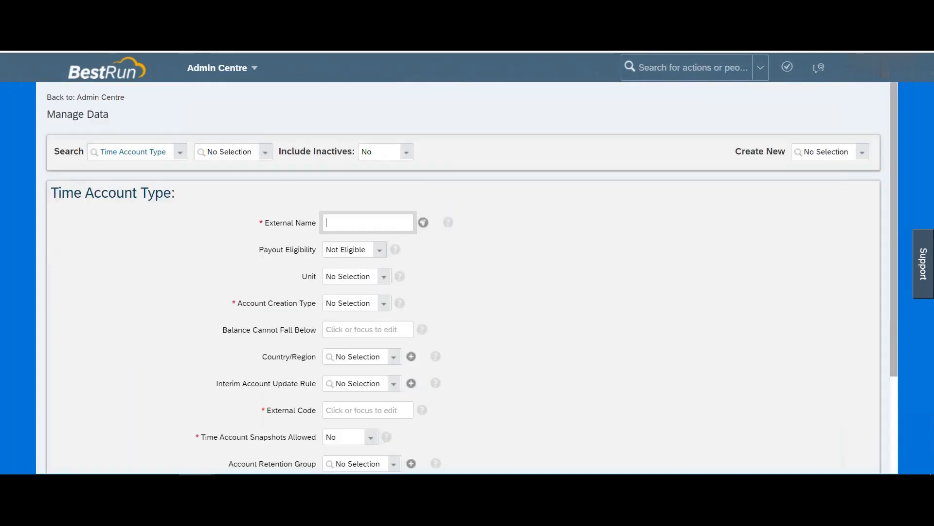
Step: Duplicate the browser tab and reach Configure Business Rules through a 'business rule' action search
right_click(79, 48)
left_click(111, 95)
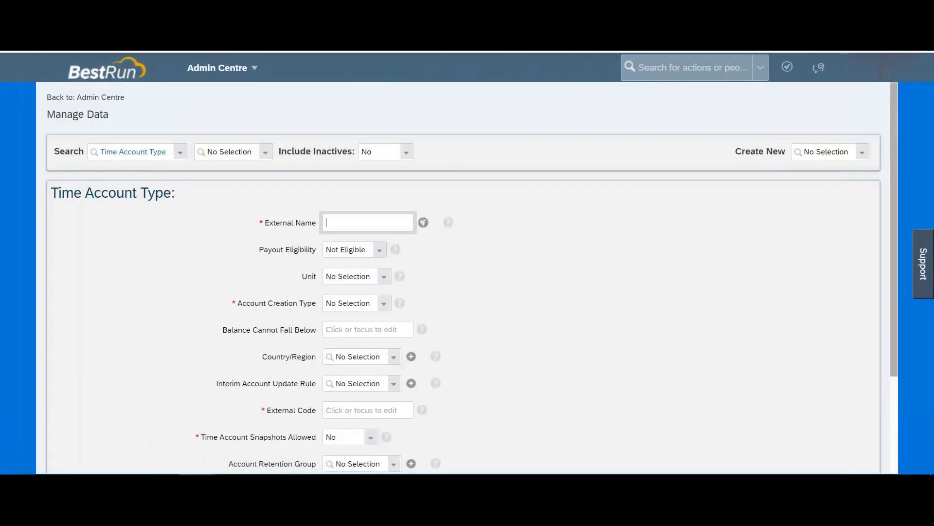
left_click(682, 77)
type("business rule")
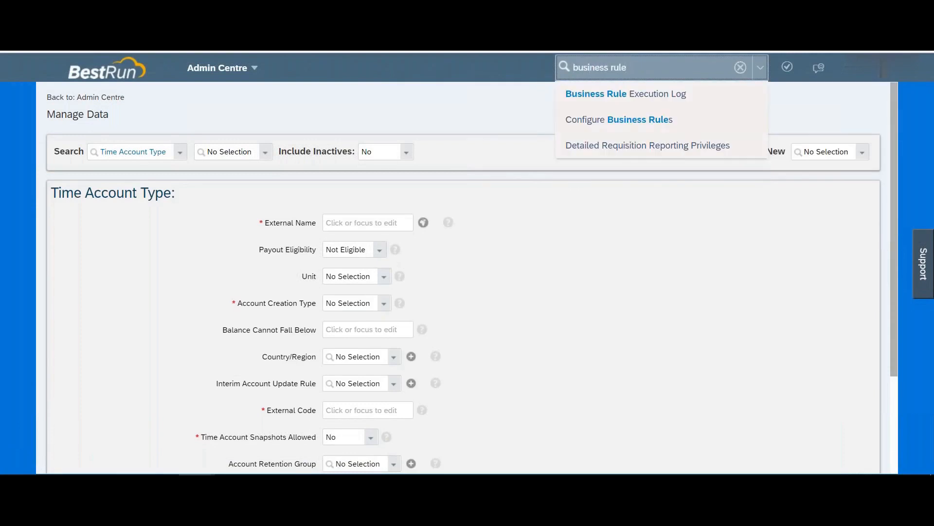
left_click(603, 126)
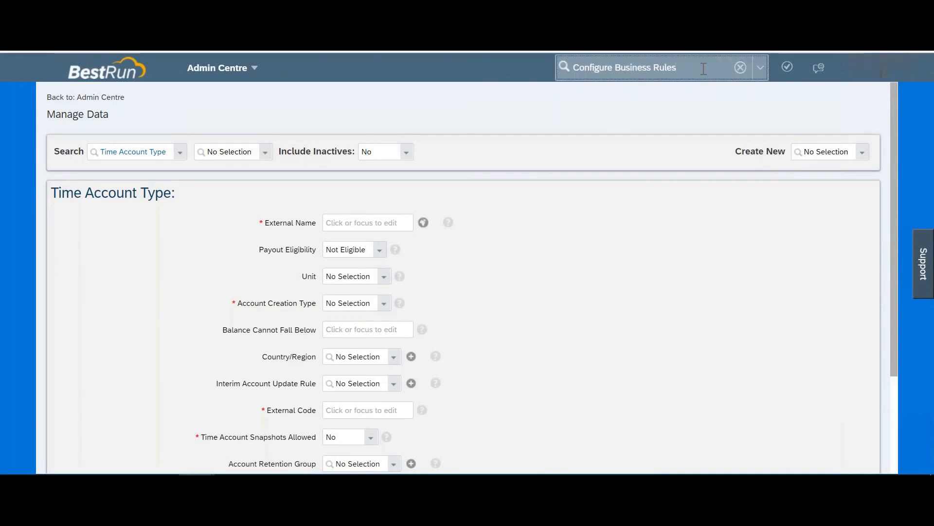
key("BackSpace")
left_click(641, 99)
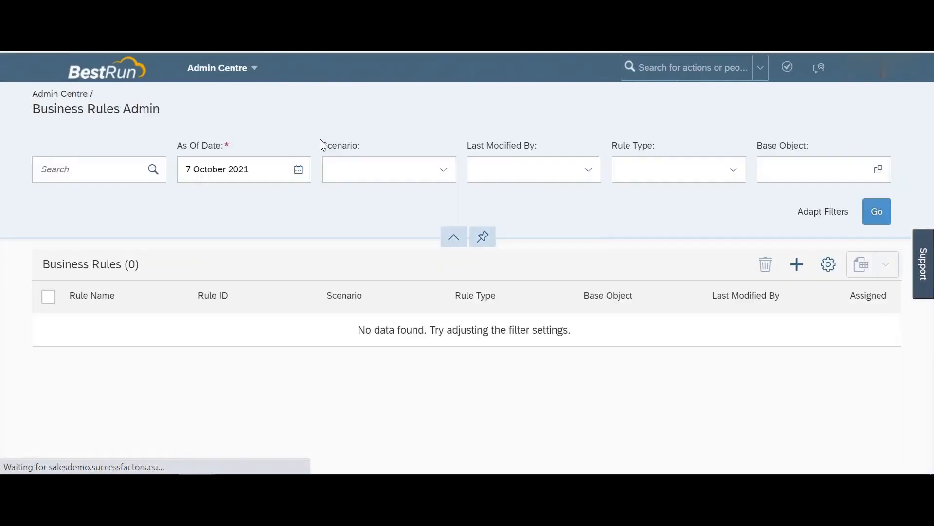
Step: Search the business rules for 'time', then replace the term with 'annual' to show 5 rules
left_click(107, 167)
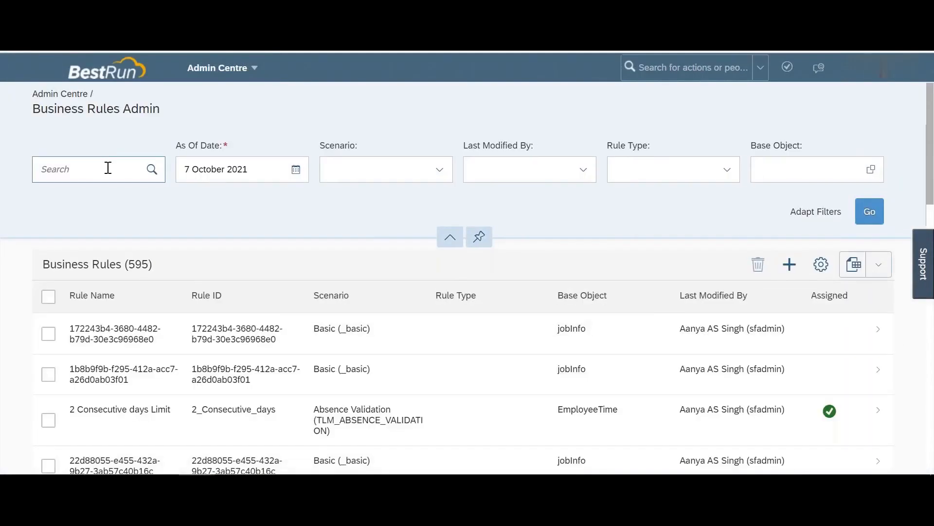
type("time")
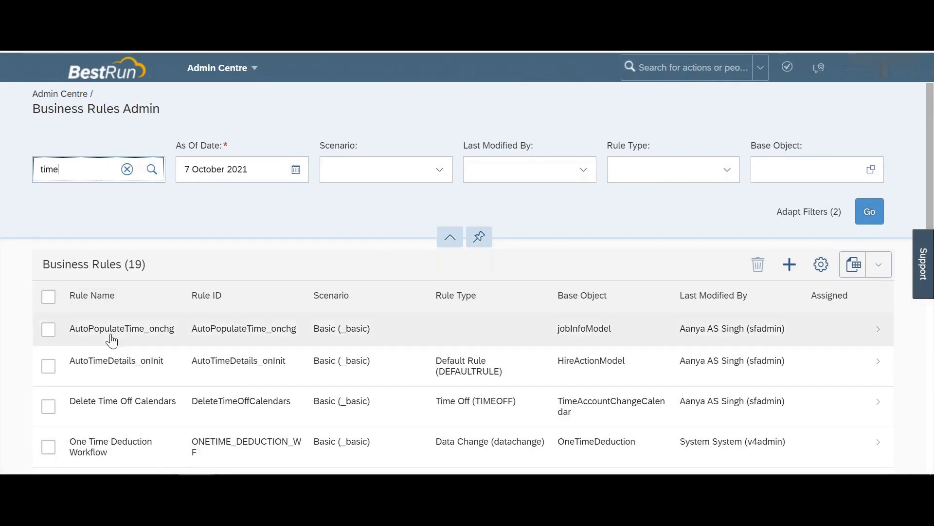
scroll(111, 341, "down", 2)
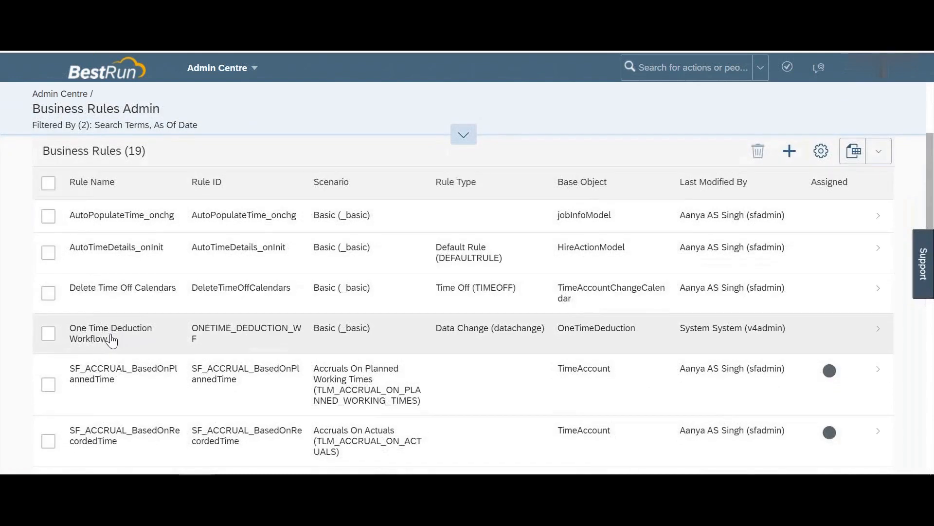
scroll(111, 341, "up", 2)
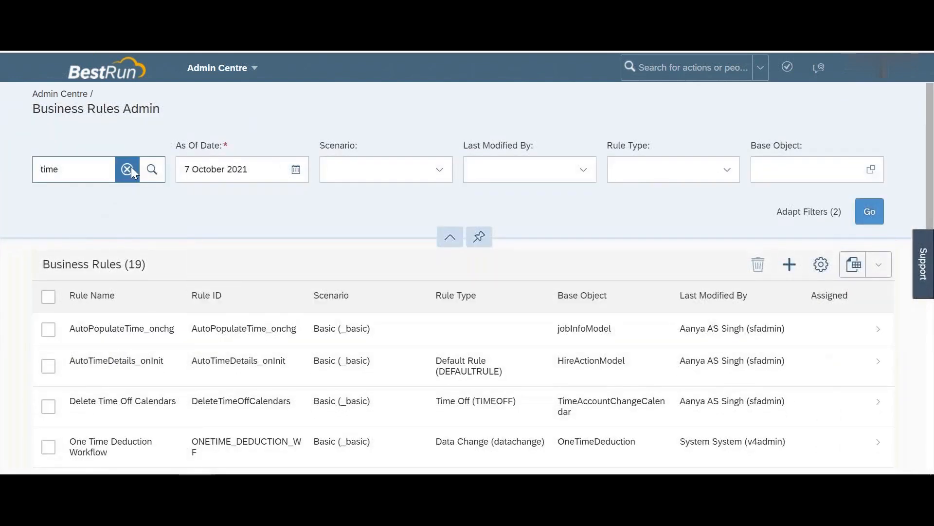
left_click(128, 169)
type("annual")
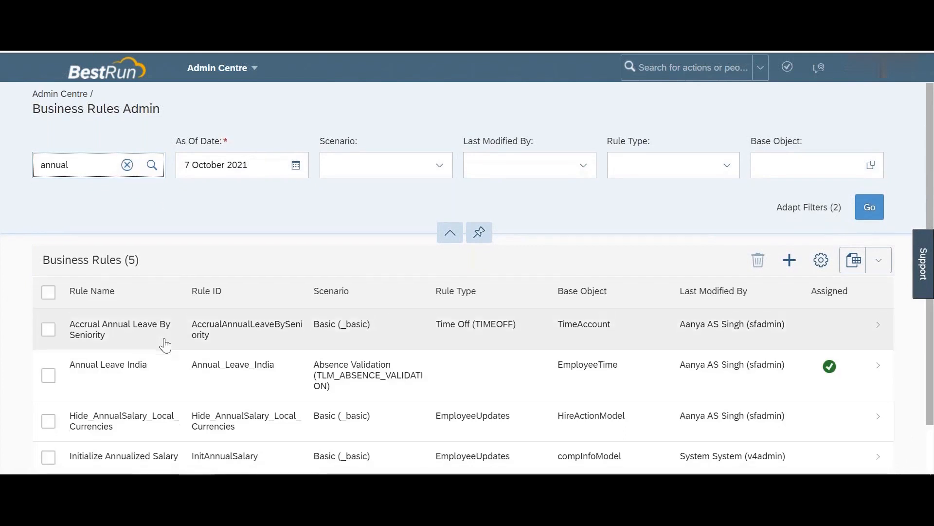
scroll(165, 344, "down", 2)
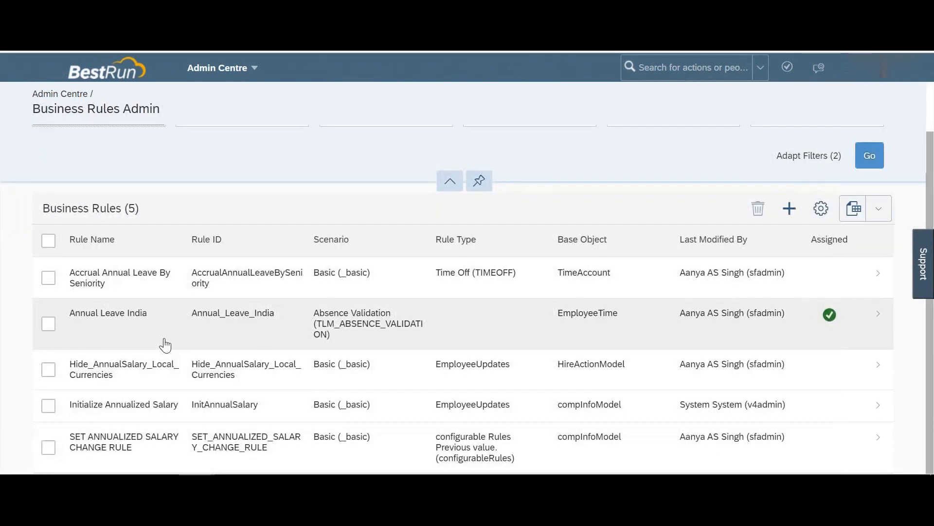
left_click(116, 318)
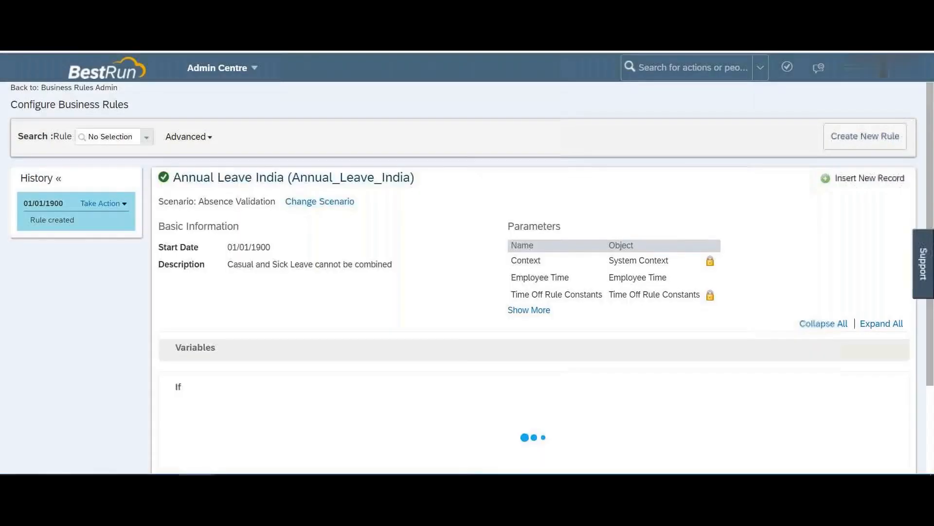
scroll(467, 278, "down", 5)
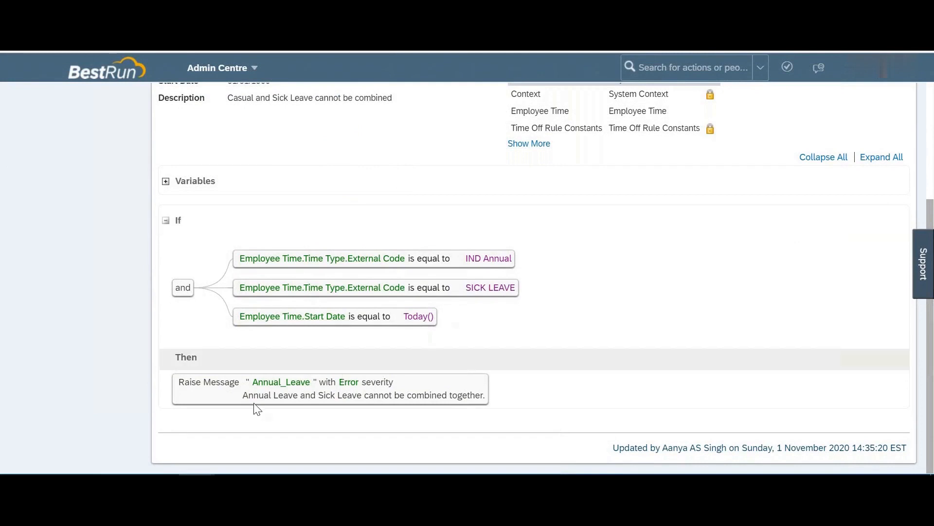
left_click_drag(256, 392, 480, 393)
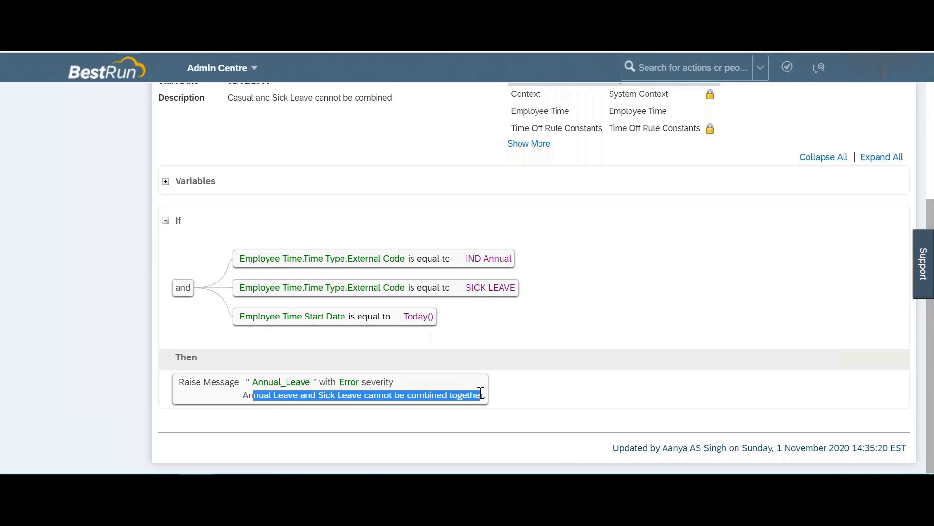
left_click_drag(279, 381, 385, 378)
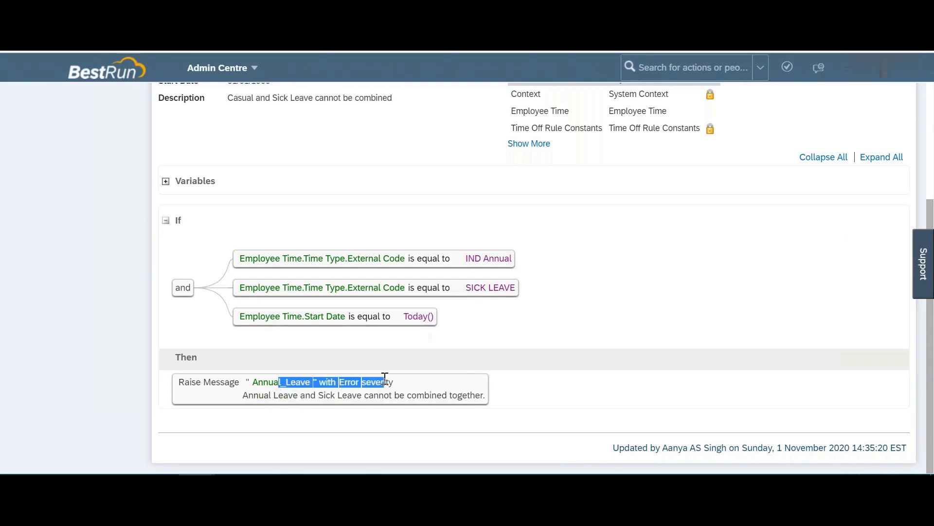
scroll(385, 379, "up", 1)
scroll(384, 378, "down", 1)
scroll(258, 379, "up", 4)
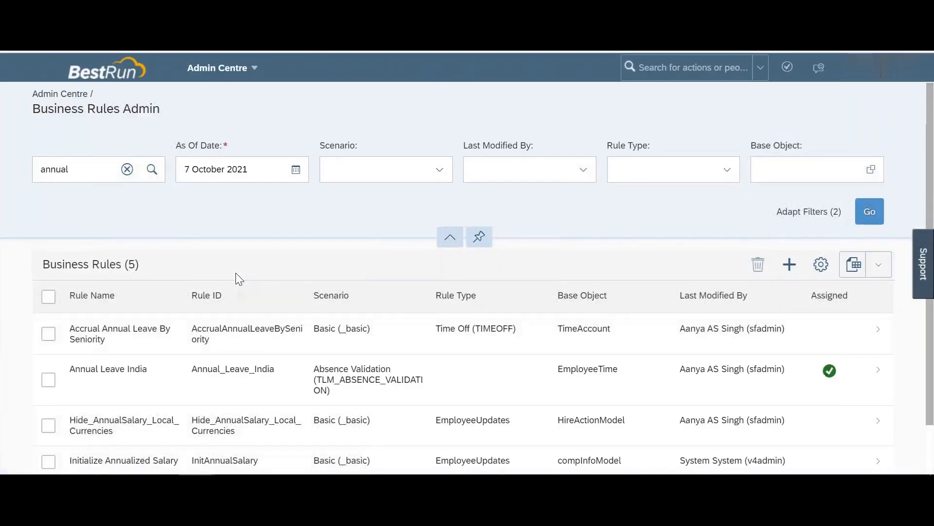
Step: Search the rules for 'leave' (9 results) and open Accrual Annual Leave By Seniority
scroll(235, 274, "down", 2)
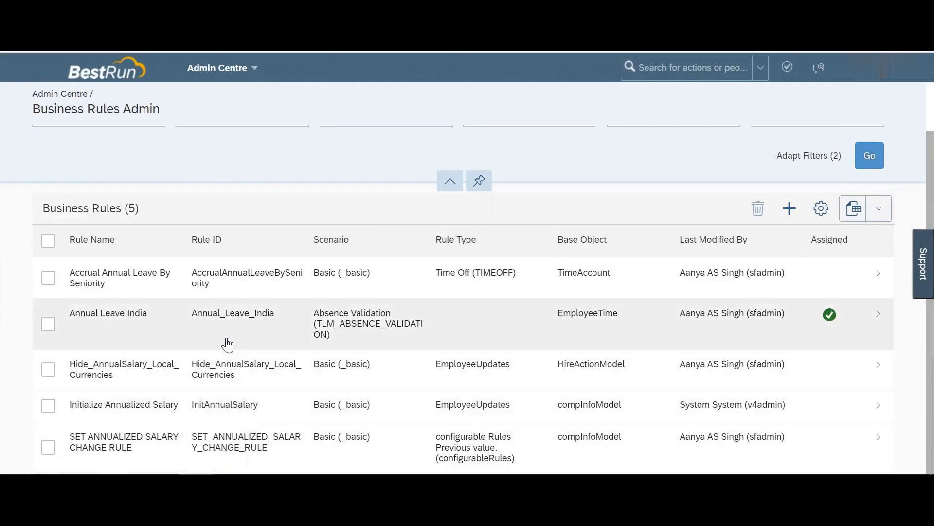
scroll(173, 180, "up", 2)
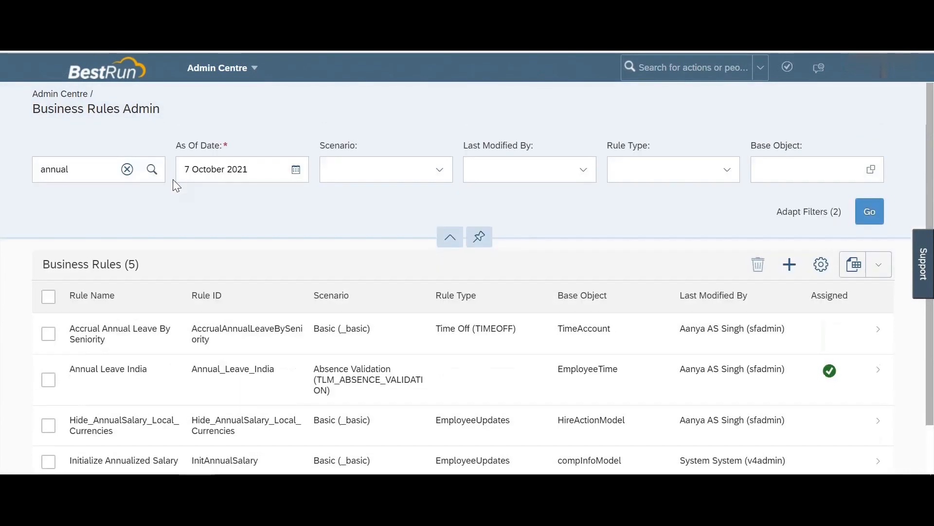
left_click(127, 169)
type("leave")
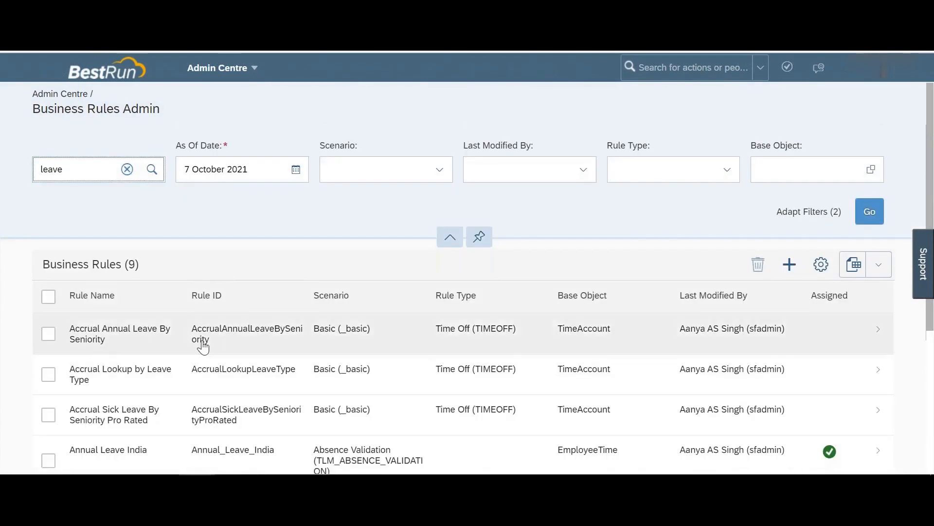
scroll(203, 347, "down", 2)
scroll(202, 347, "down", 1)
scroll(182, 298, "up", 1)
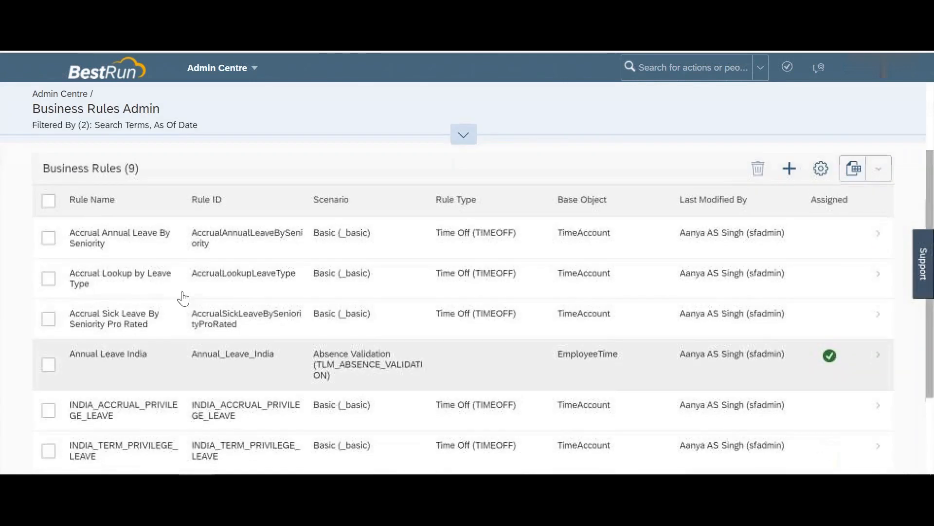
left_click(162, 249)
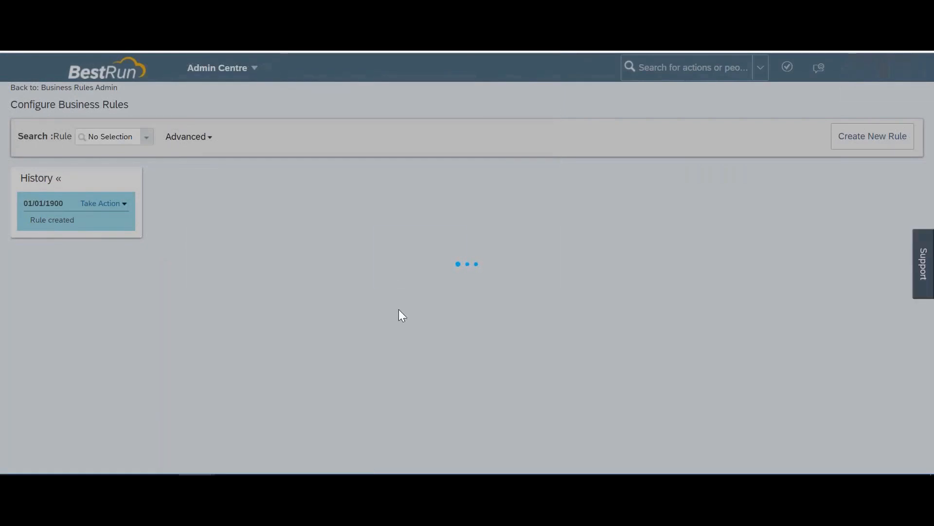
Step: Scroll through the Accrual Annual Leave By Seniority rule's Annually and Monthly accrual branches
scroll(399, 316, "down", 5)
scroll(399, 310, "down", 1)
scroll(452, 195, "down", 2)
scroll(536, 278, "down", 4)
scroll(535, 277, "up", 1)
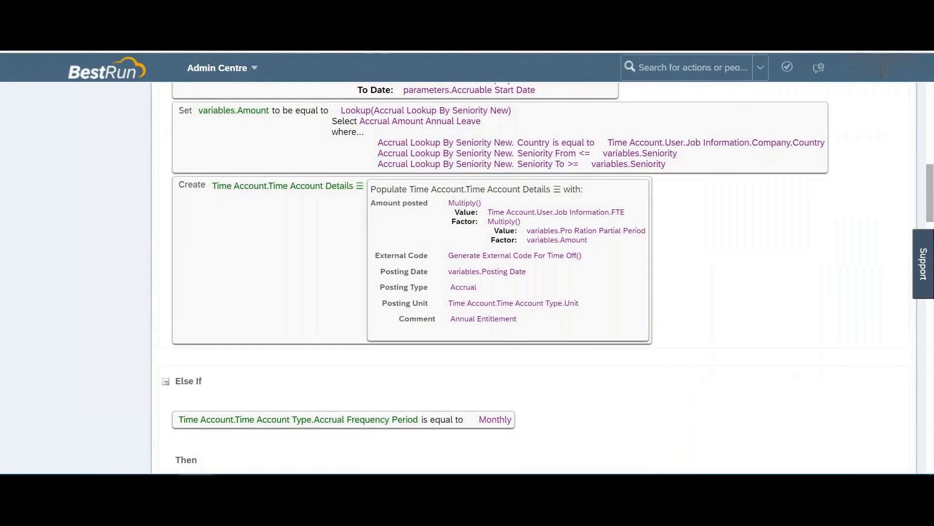
scroll(535, 278, "up", 7)
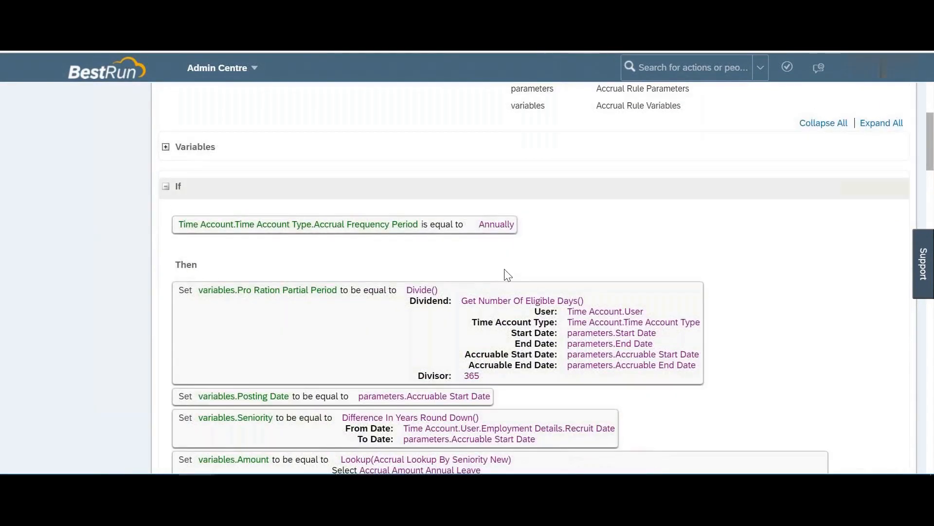
scroll(507, 272, "up", 4)
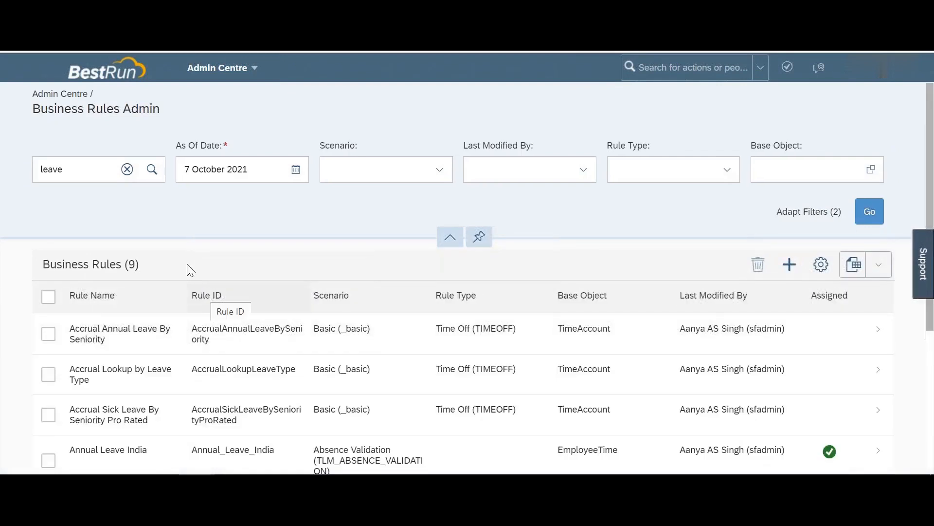
Step: Replace the 'leave' search with 'time' and browse the matching business rules
left_click(129, 169)
type("time")
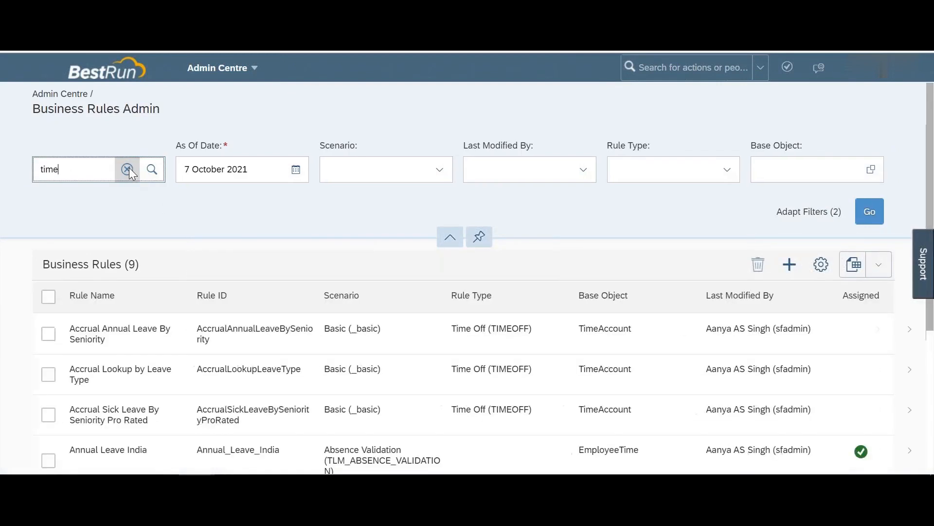
scroll(175, 348, "down", 5)
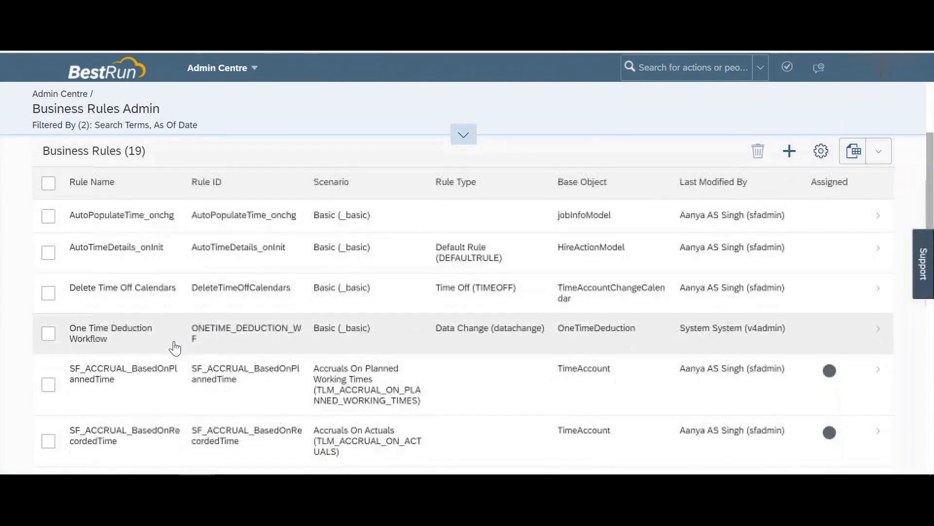
scroll(176, 348, "down", 3)
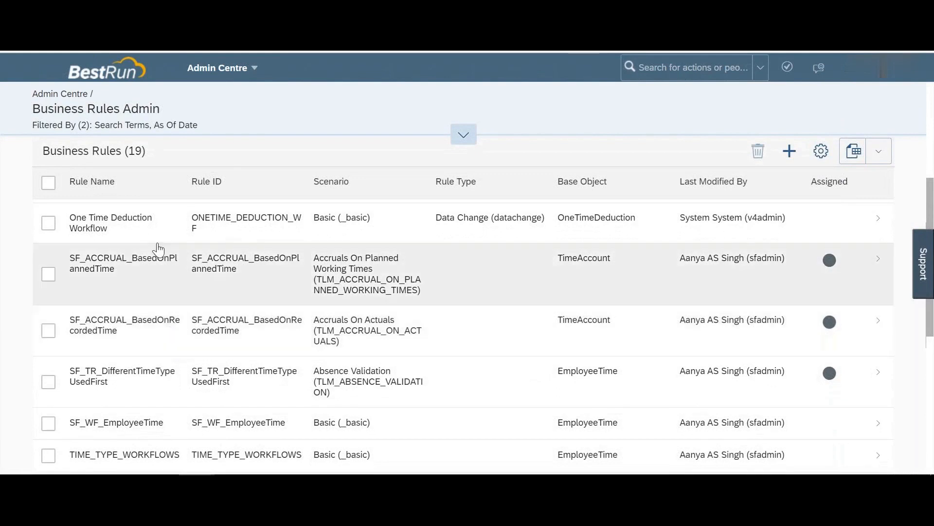
scroll(156, 244, "up", 5)
Step: Search for 'workflow' (16 rules) and open the One Time Deduction Workflow rule
type("workflow")
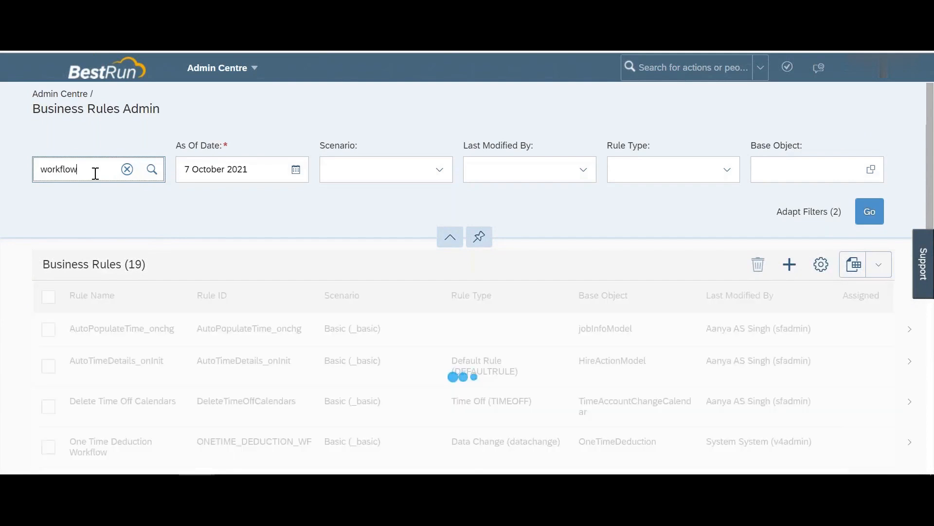
scroll(179, 372, "down", 4)
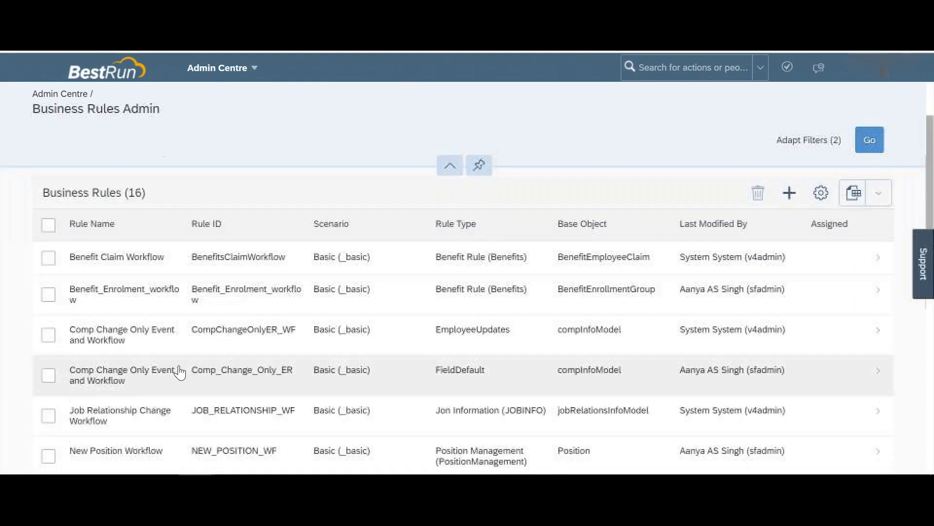
scroll(180, 372, "down", 1)
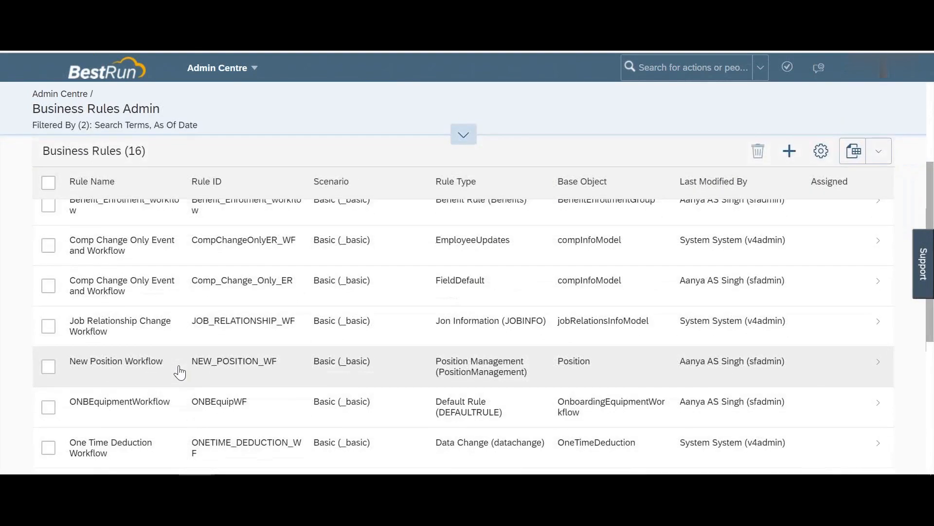
scroll(179, 372, "down", 3)
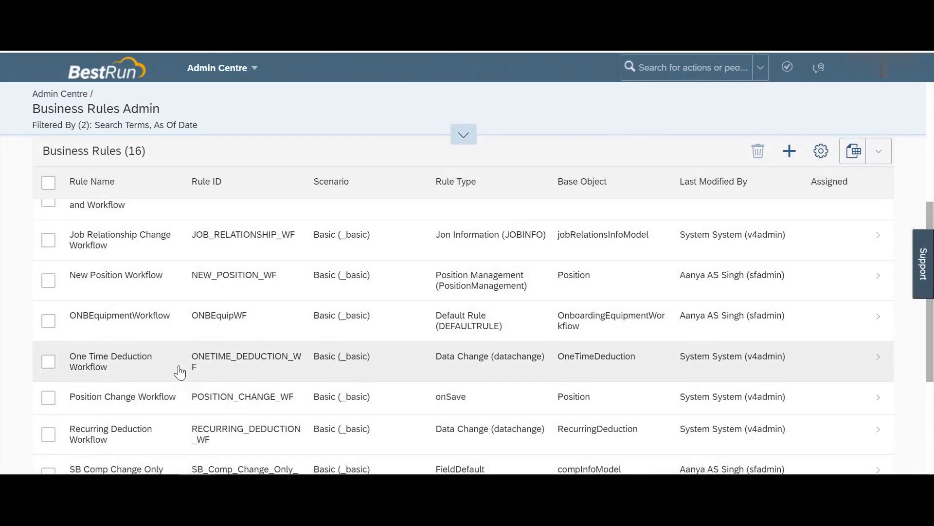
scroll(180, 370, "down", 3)
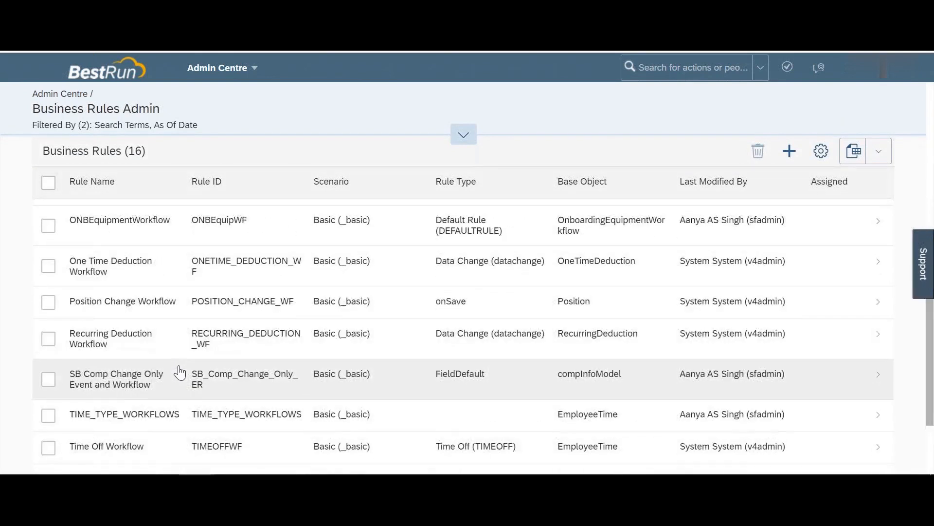
left_click(141, 275)
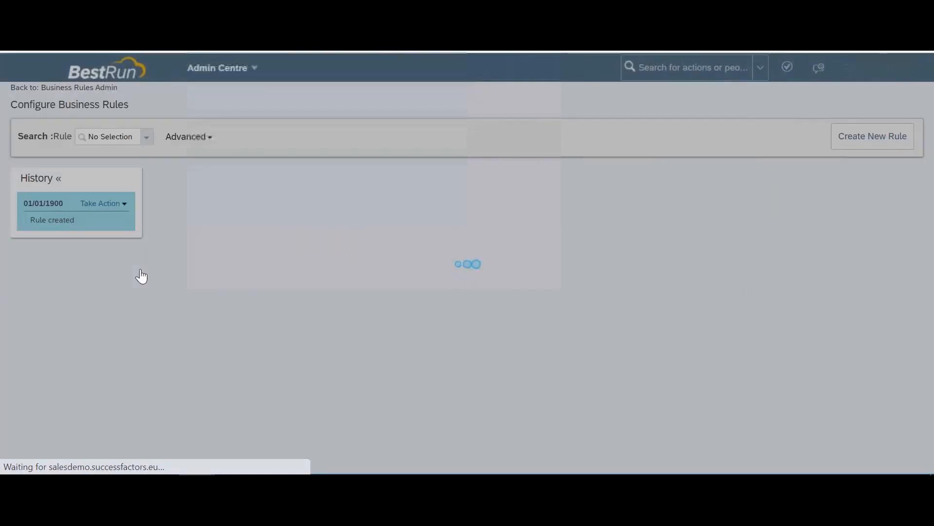
Step: Filter the business rules by 'time' to list 19 rules, including SF_ACCRUAL_BasedOnPlannedTime
scroll(318, 301, "down", 1)
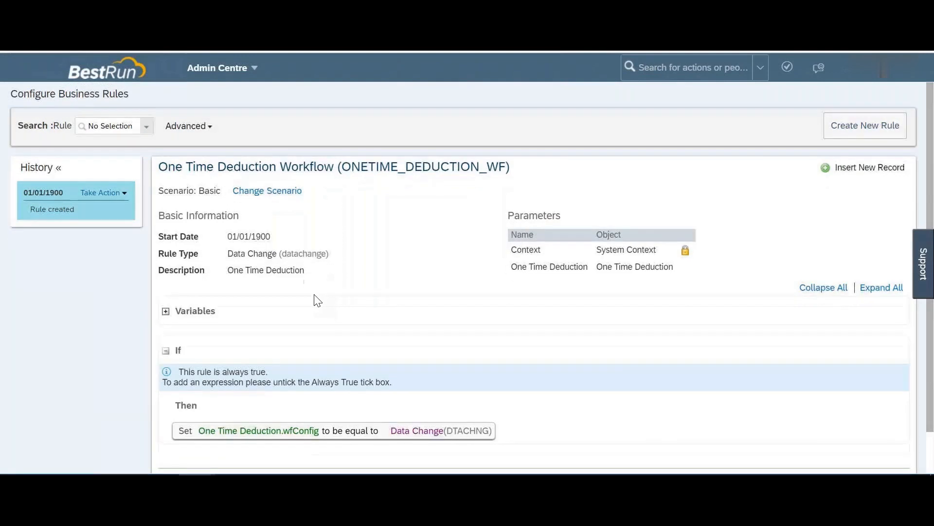
scroll(317, 300, "up", 1)
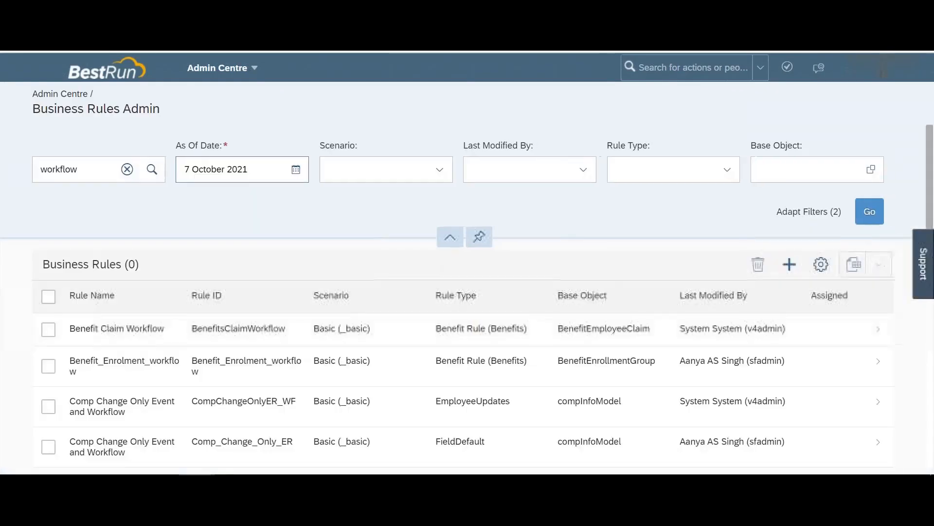
left_click(127, 170)
type("time")
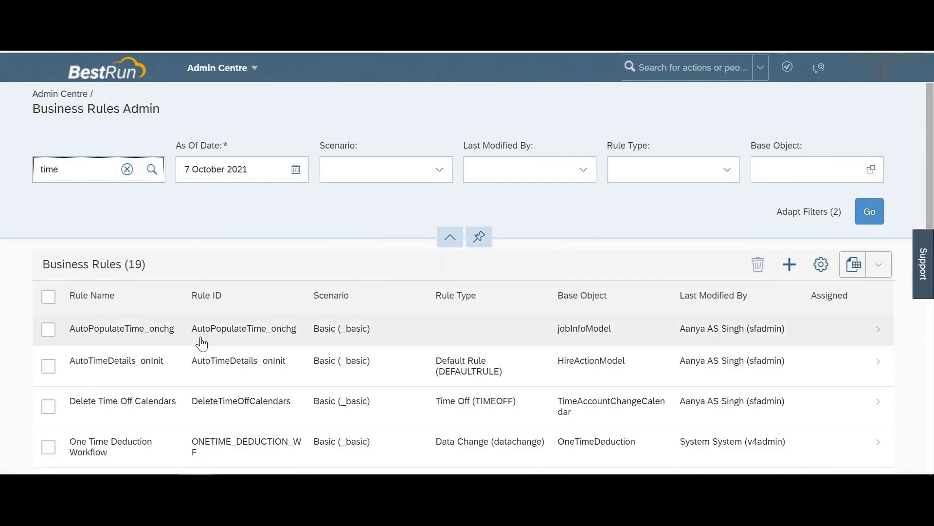
scroll(202, 343, "down", 3)
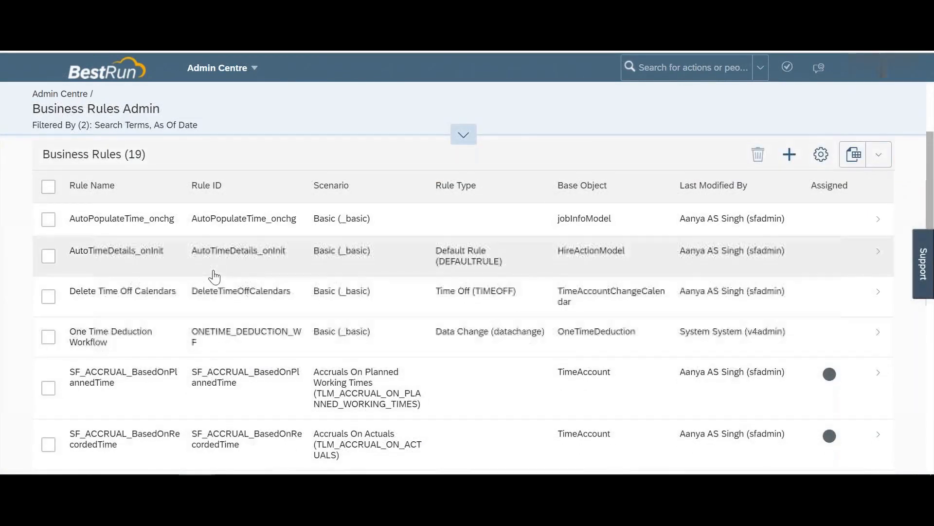
left_click(201, 233)
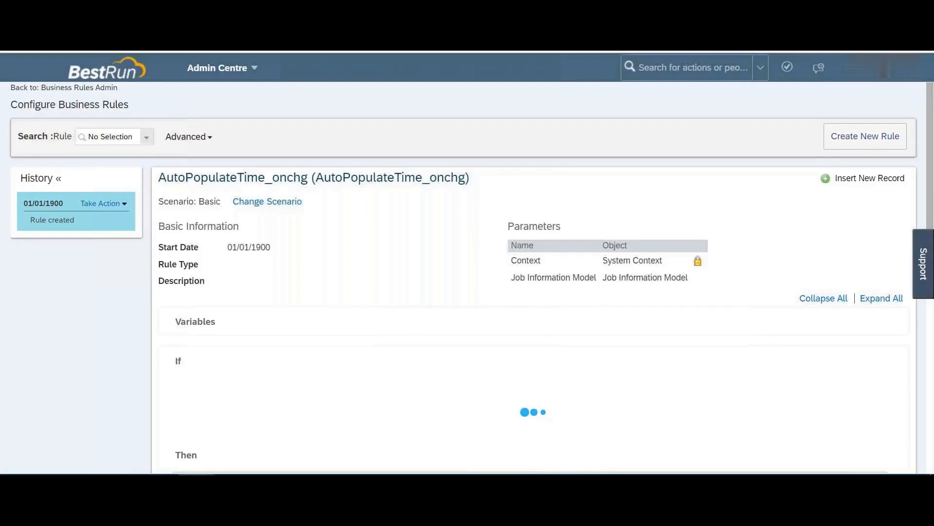
scroll(306, 271, "down", 3)
scroll(306, 271, "down", 1)
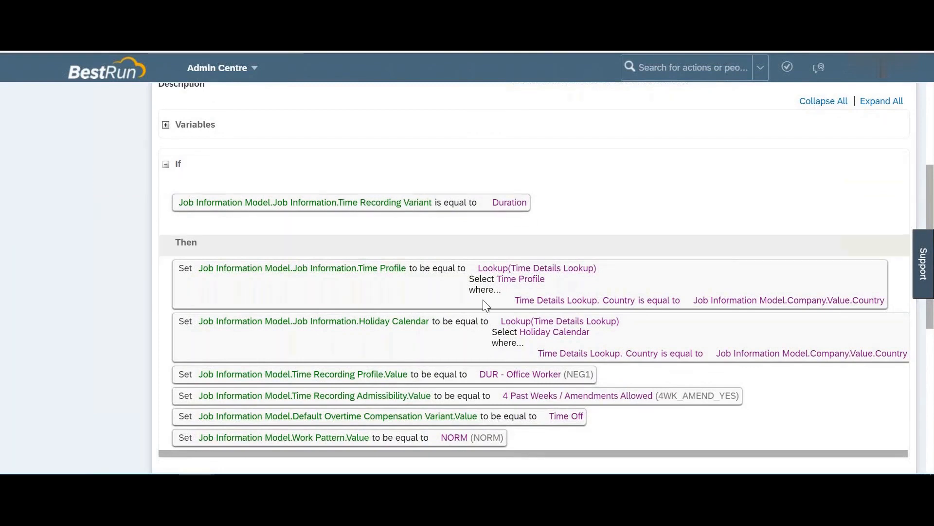
scroll(485, 306, "down", 2)
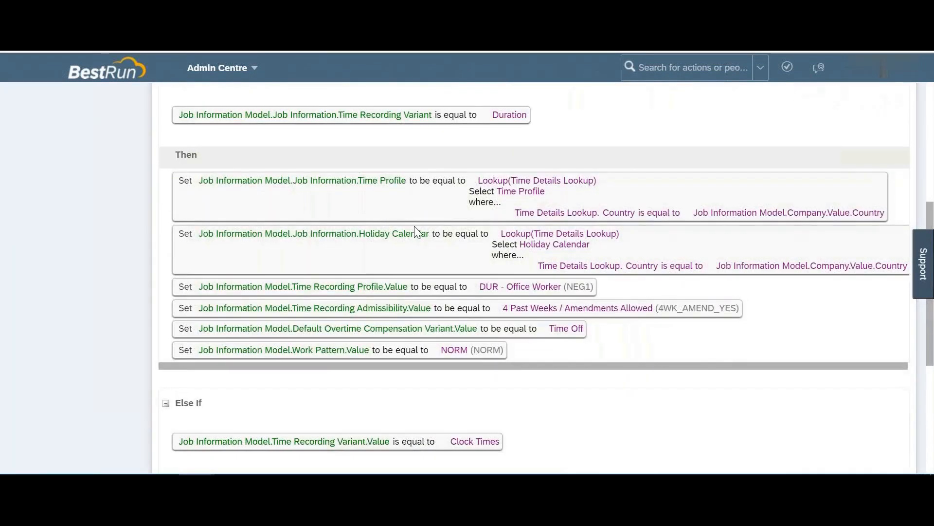
scroll(390, 292, "down", 2)
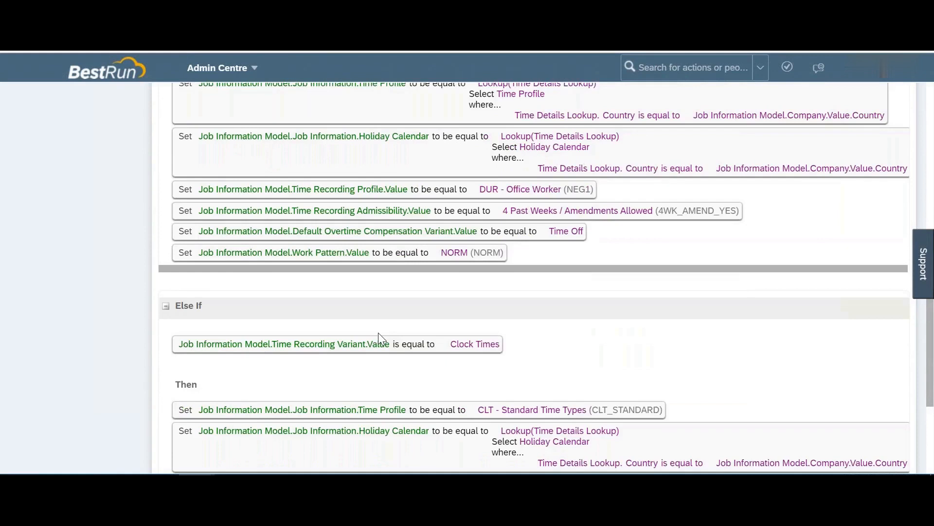
scroll(378, 335, "up", 8)
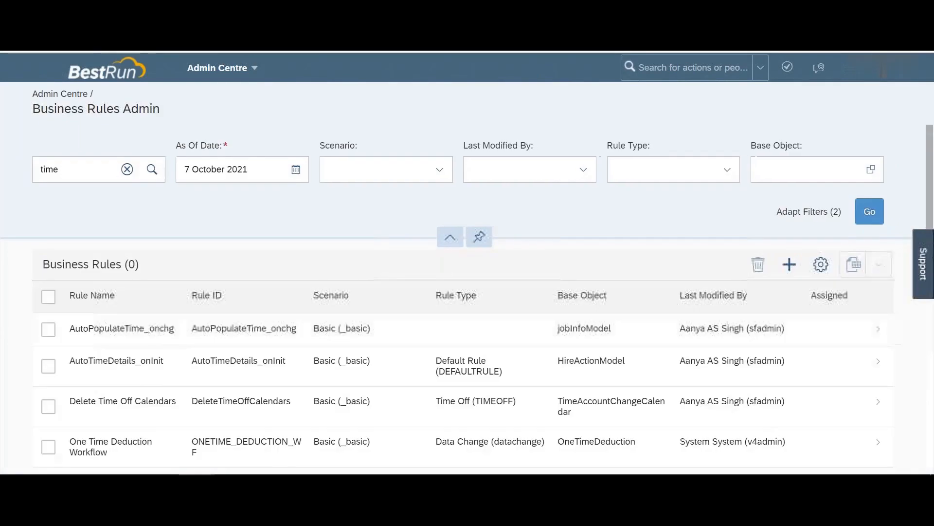
Step: Open SF_WF_EmployeeTime and review how it sets wfConfig when the user is the login user
scroll(263, 363, "down", 3)
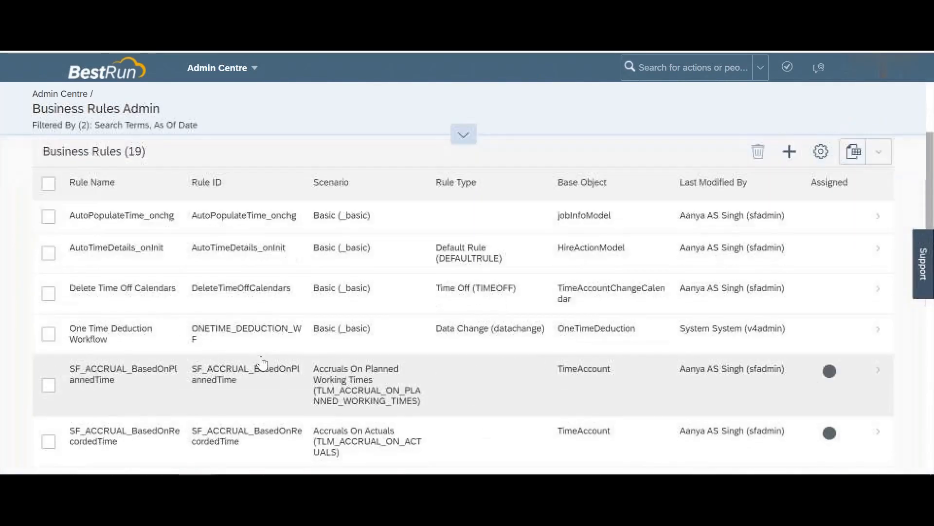
scroll(262, 363, "down", 2)
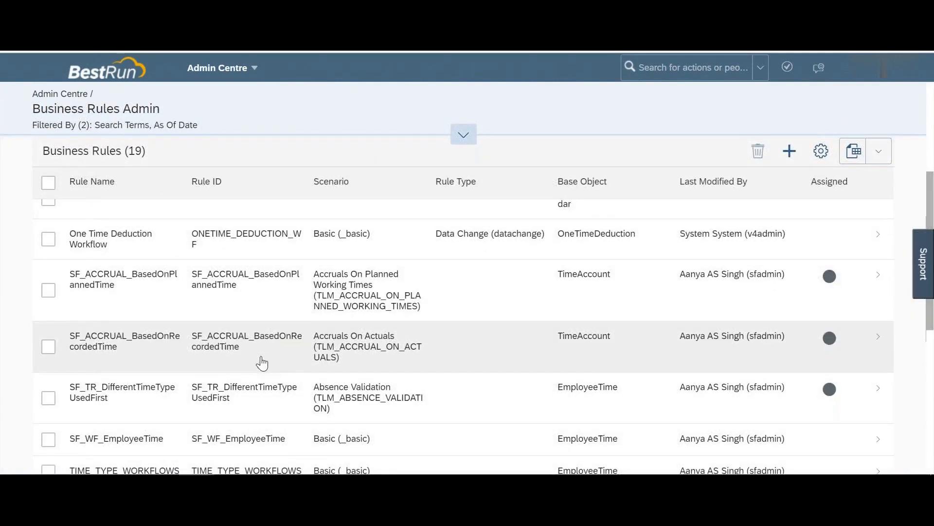
scroll(262, 363, "down", 3)
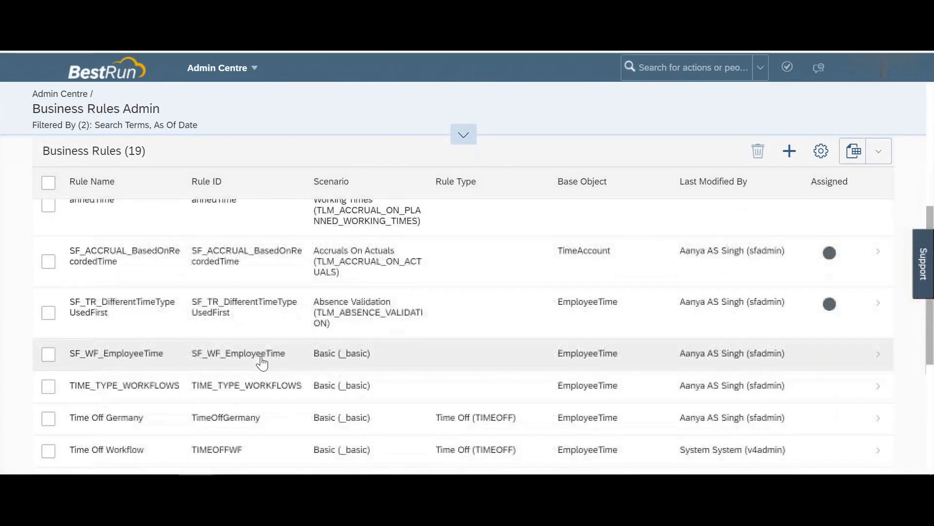
scroll(262, 362, "down", 2)
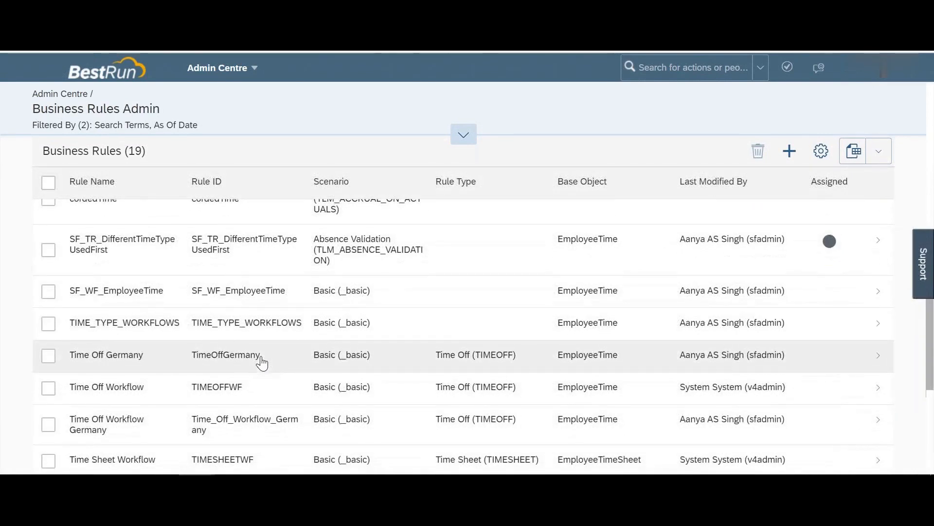
left_click(209, 290)
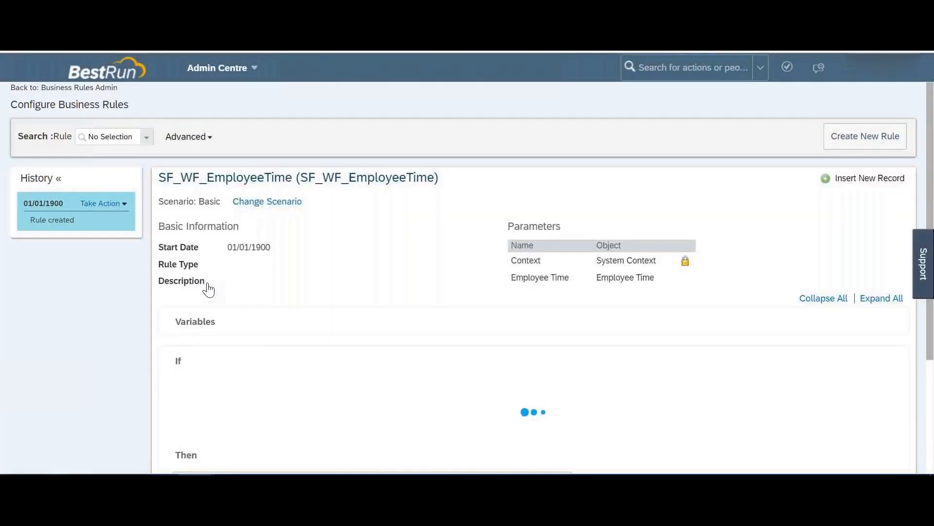
scroll(245, 306, "down", 2)
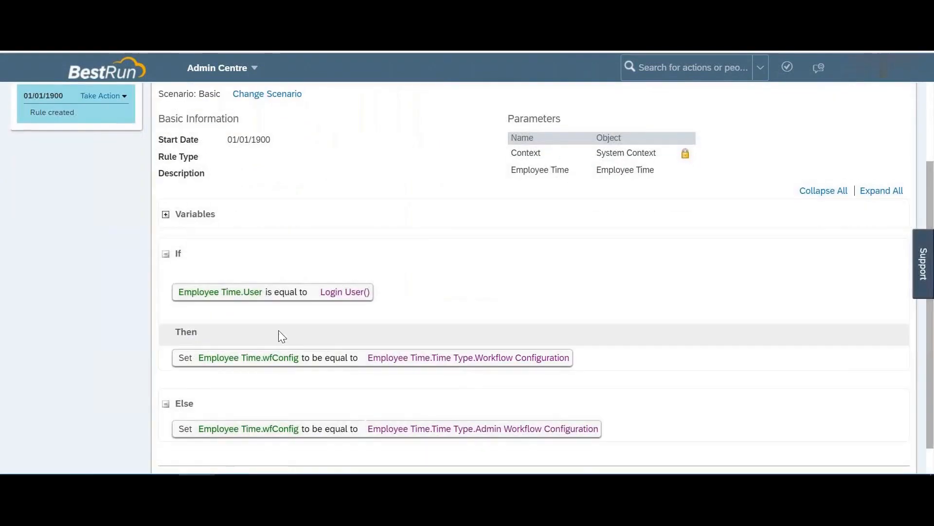
scroll(265, 320, "up", 2)
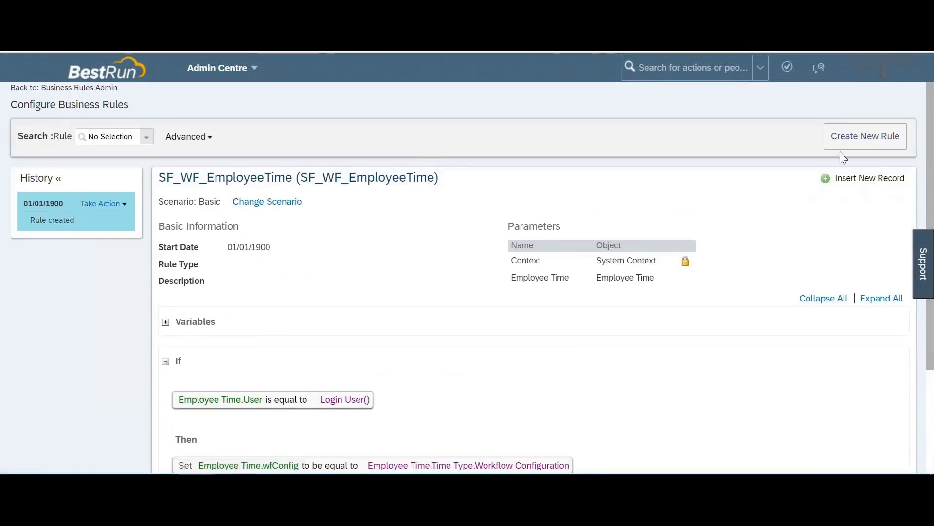
Step: Start a new business rule and select the Basic scenario under Time Management
left_click(850, 143)
scroll(309, 267, "down", 3)
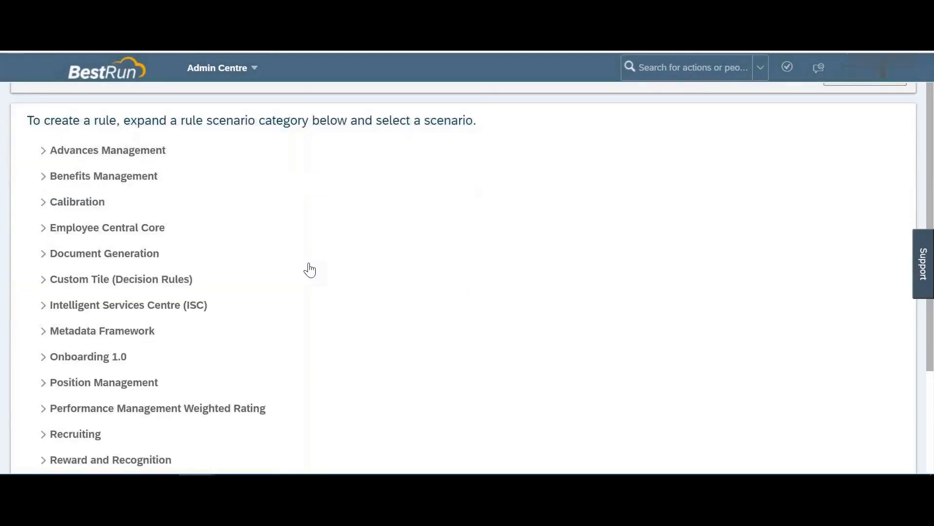
left_click(43, 411)
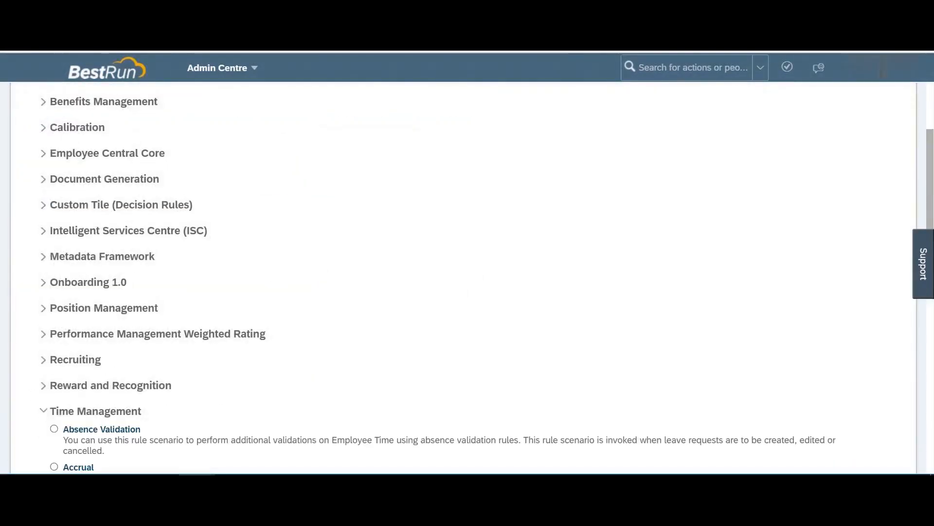
scroll(44, 411, "down", 4)
scroll(228, 384, "down", 2)
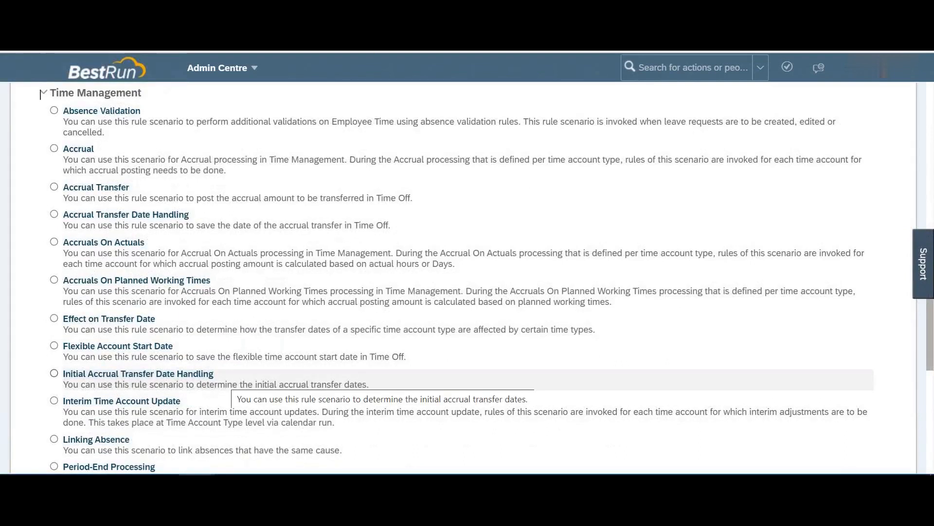
scroll(229, 385, "down", 6)
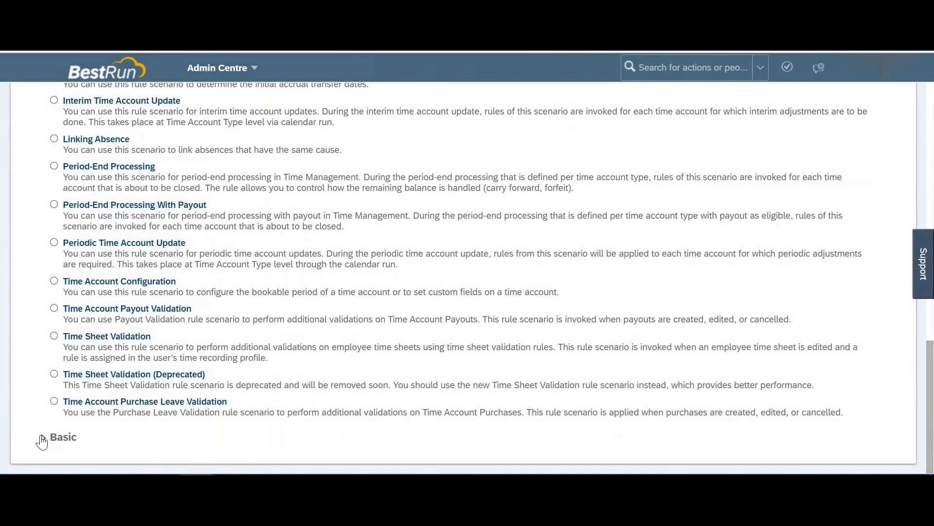
left_click(43, 442)
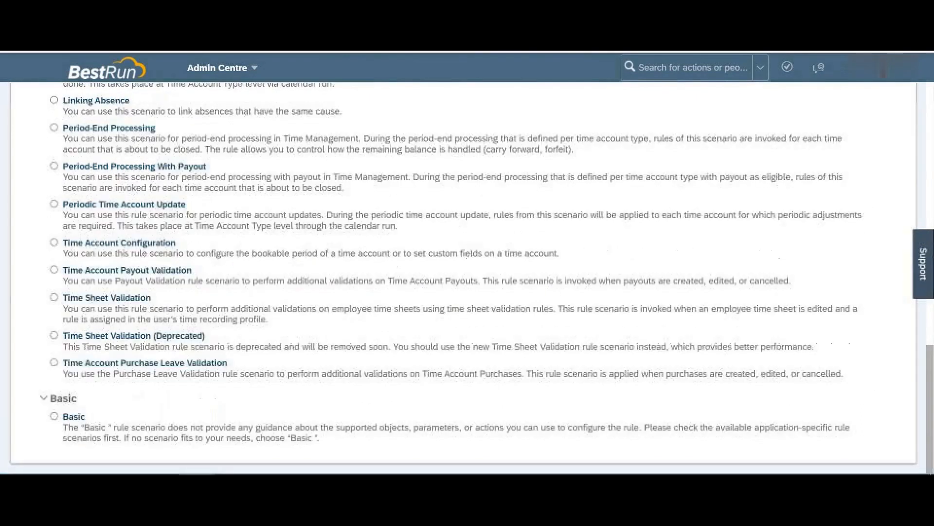
left_click(55, 415)
scroll(526, 264, "up", 13)
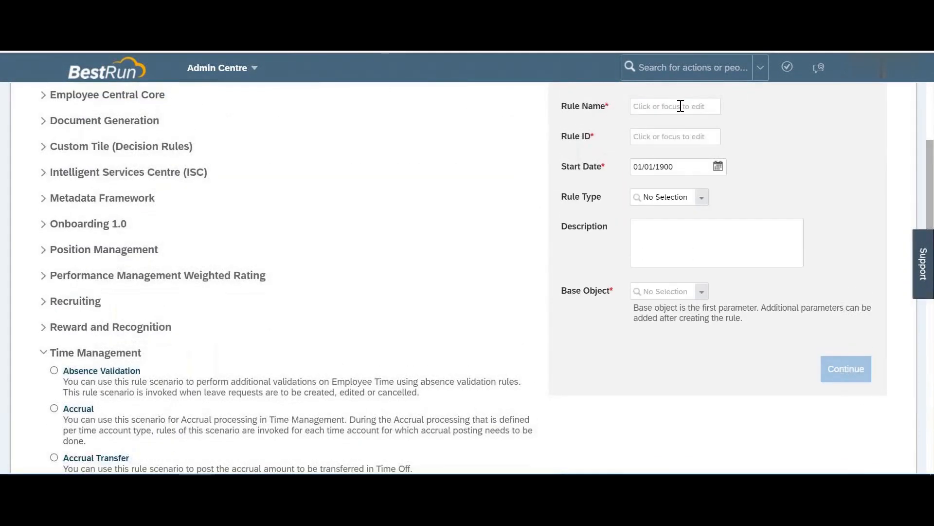
scroll(681, 106, "up", 3)
Step: Name the rule 'test' with ID test, base it on Employee Time, and continue
left_click(672, 243)
type("test")
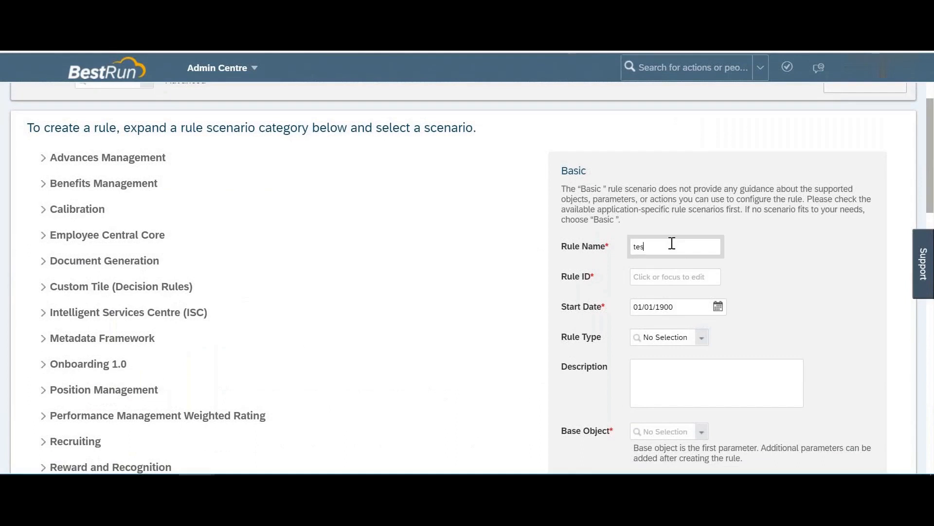
key("Tab")
key("Tab")
key("Tab")
key("Tab")
key("Tab")
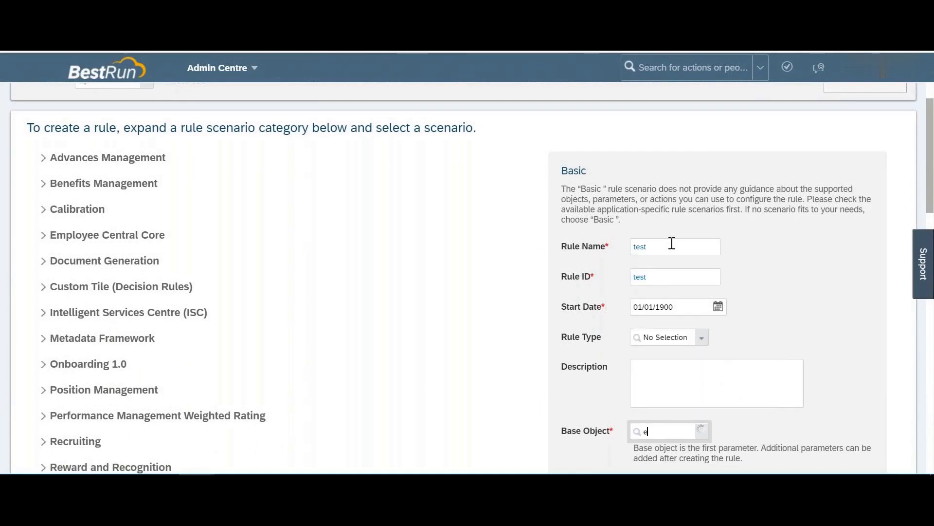
type("employee tim")
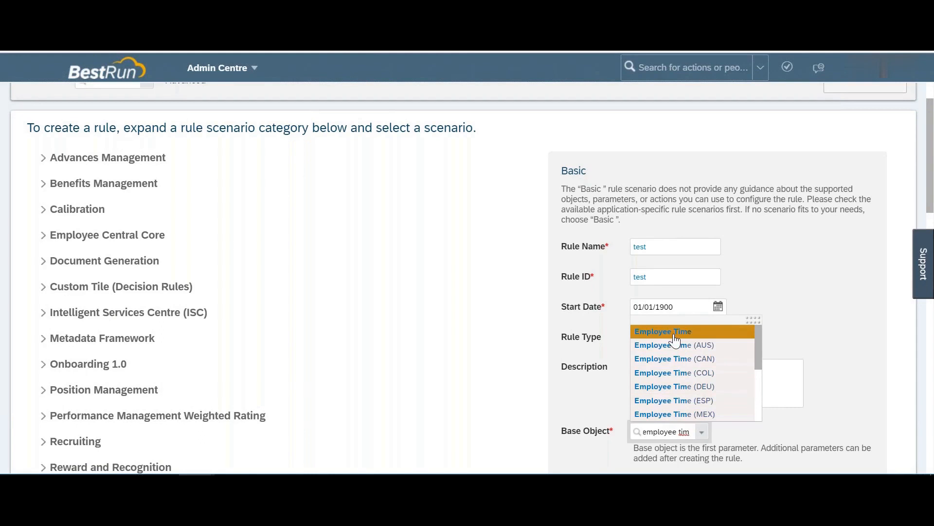
left_click(676, 333)
scroll(779, 359, "down", 5)
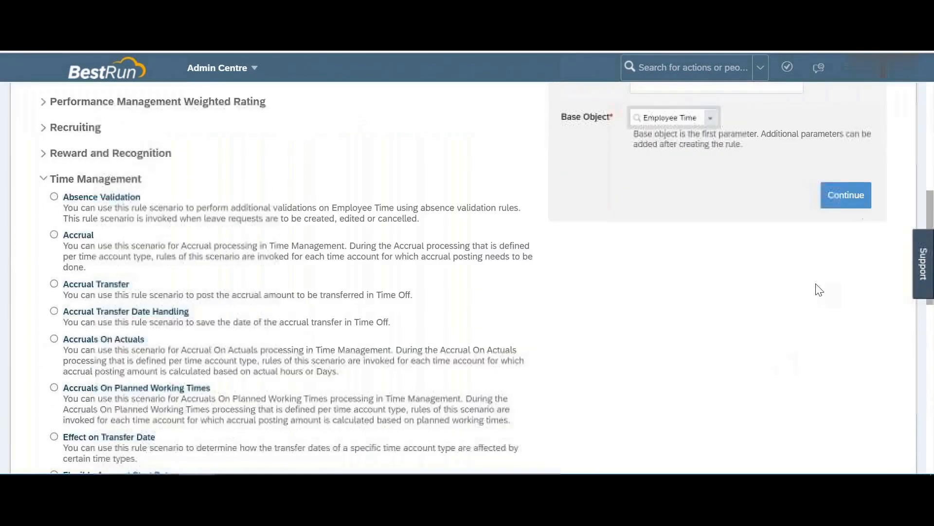
left_click(833, 194)
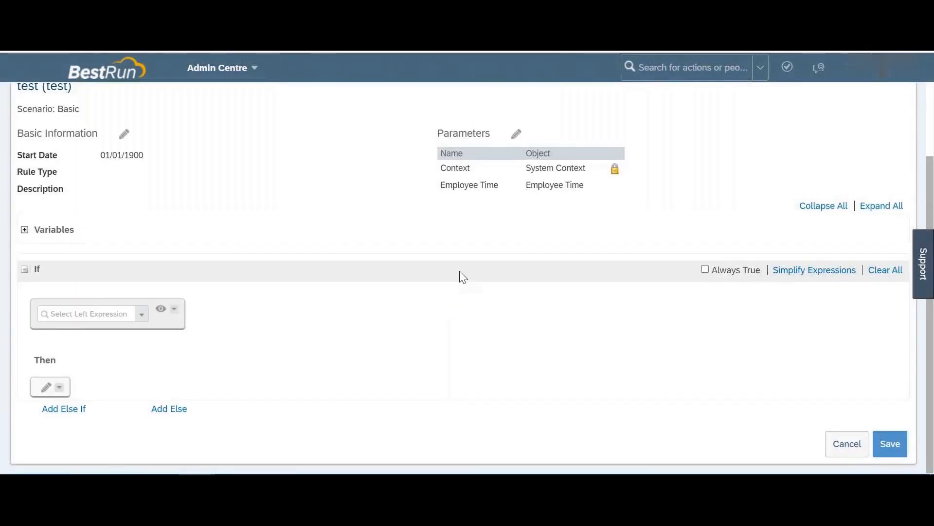
Step: Add a new rule parameter that uses the Job Information object
left_click(142, 315)
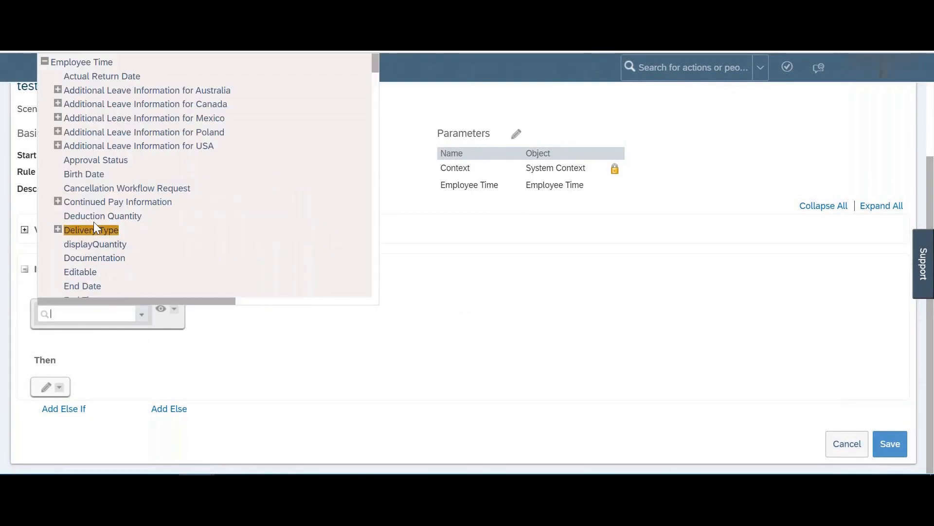
scroll(94, 224, "down", 3)
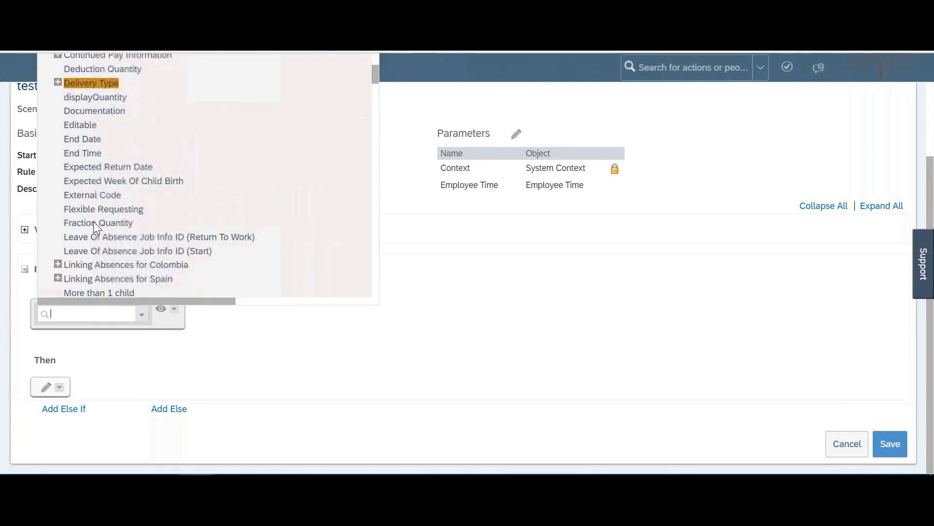
scroll(94, 224, "down", 4)
scroll(94, 224, "down", 2)
scroll(94, 257, "up", 3)
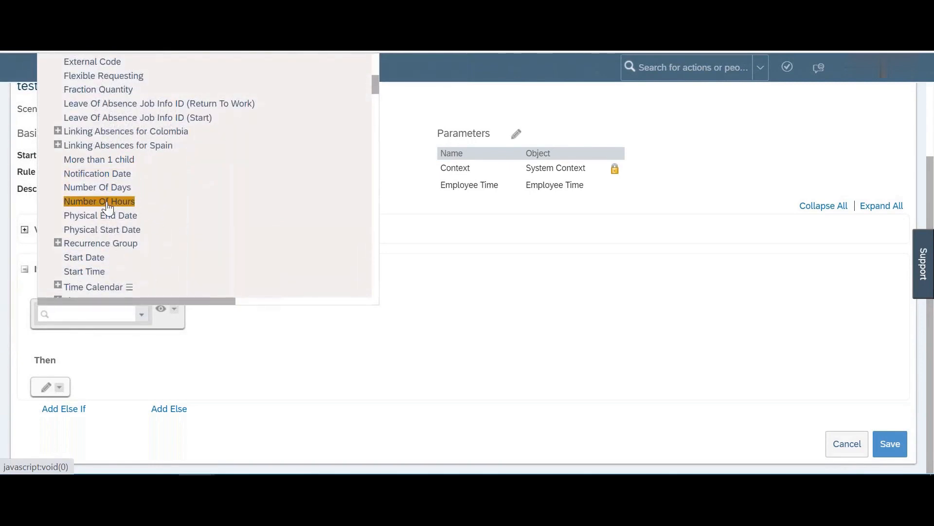
left_click(516, 134)
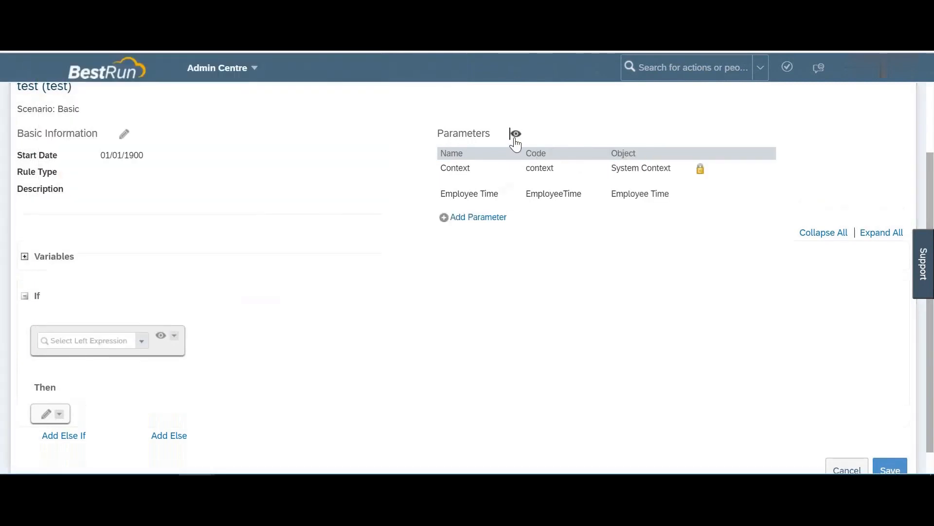
left_click(484, 221)
left_click(677, 227)
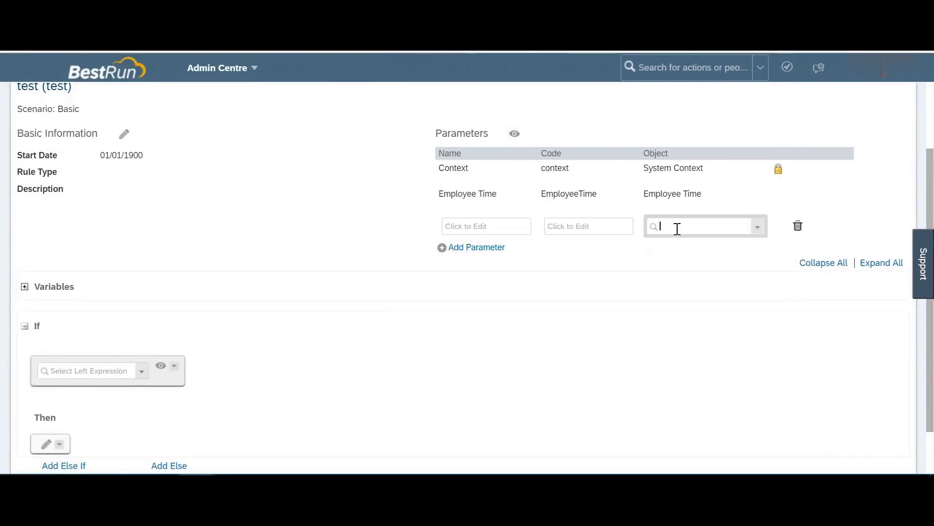
type("jobinfo")
left_click(680, 246)
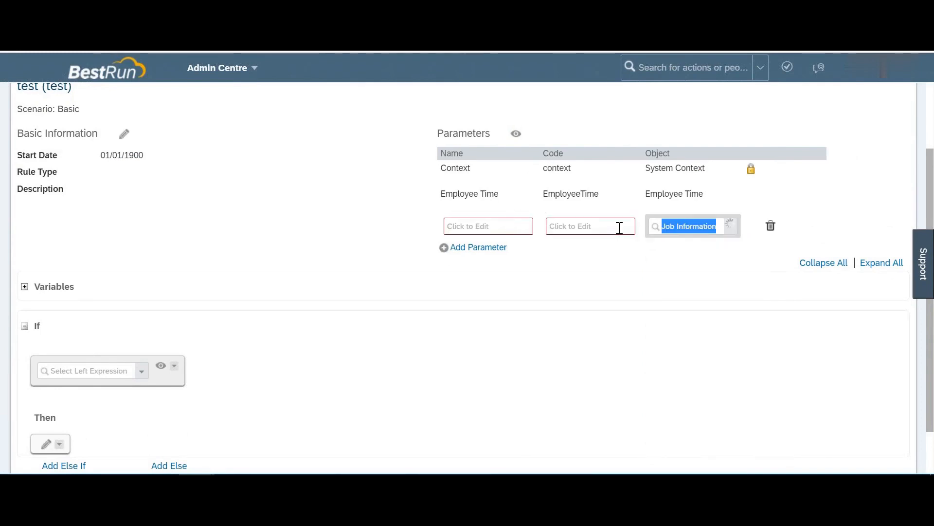
Step: Name the parameter 'Job Information' and give it the code JobInformation
left_click(516, 230)
type("Job Information")
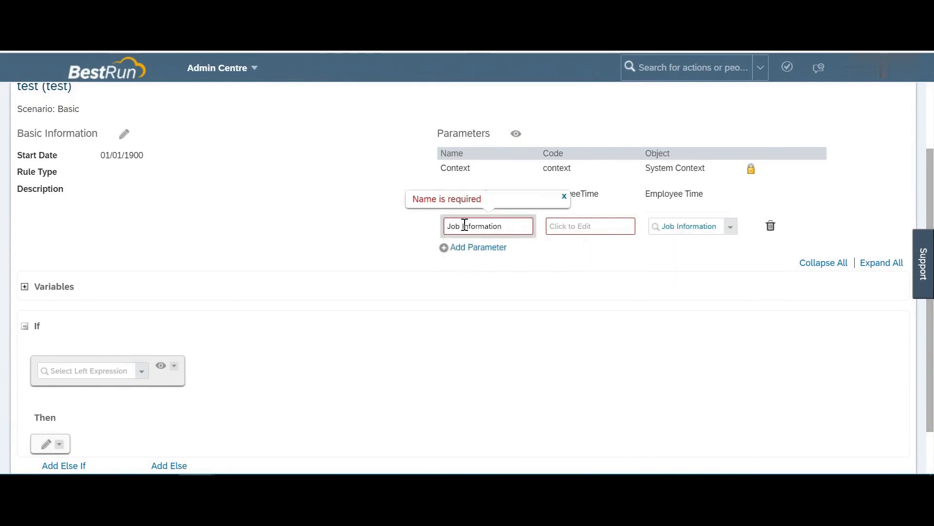
triple_click(463, 225)
key("ctrl+c")
key("Tab")
key("ctrl+v")
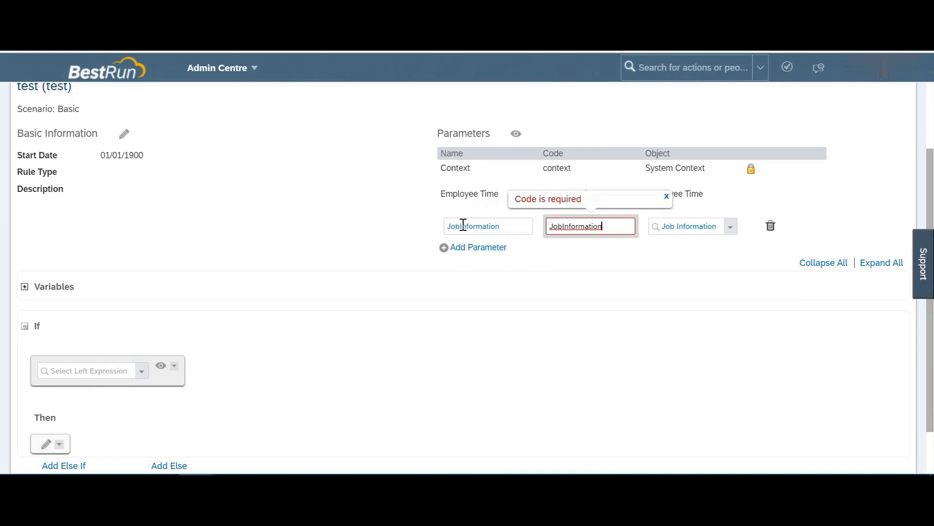
Step: Base the If condition on JobInformation > Job Title and place the cursor in its value box
left_click(516, 135)
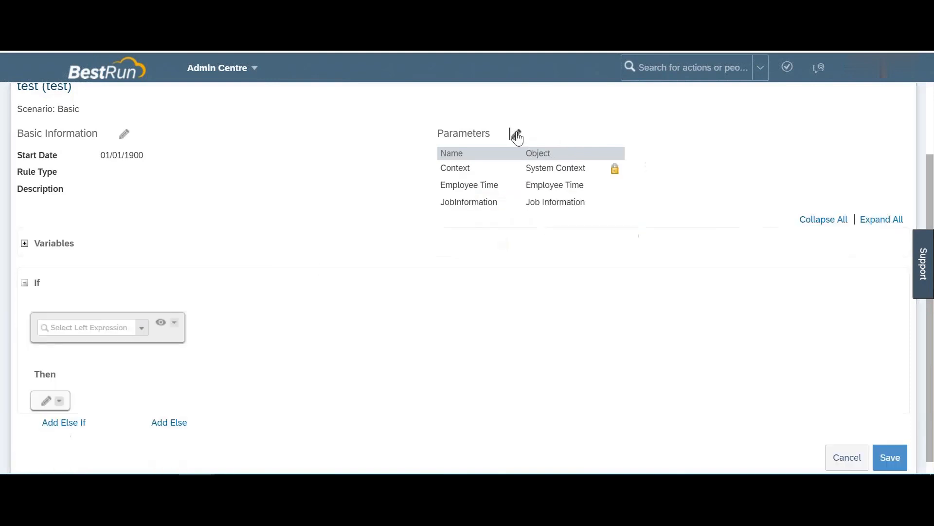
left_click(143, 328)
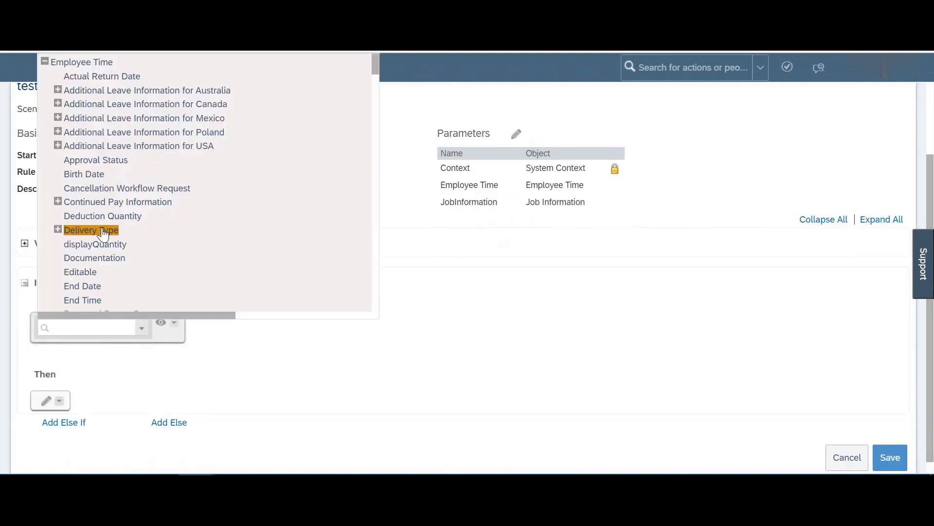
scroll(103, 234, "down", 10)
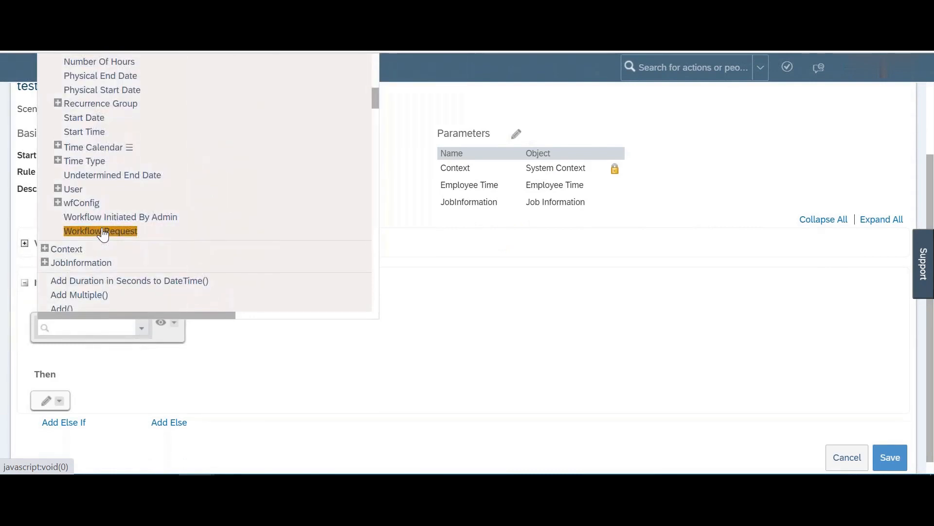
left_click(45, 262)
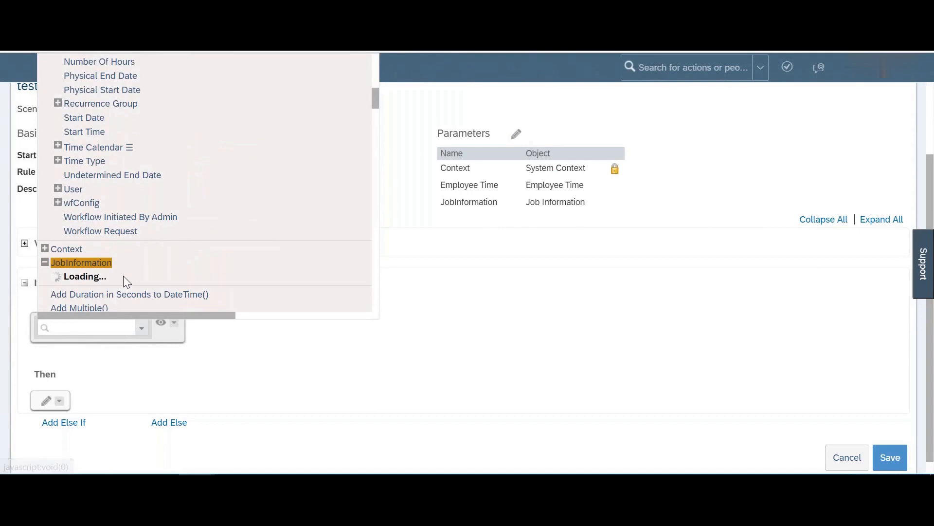
scroll(123, 275, "down", 3)
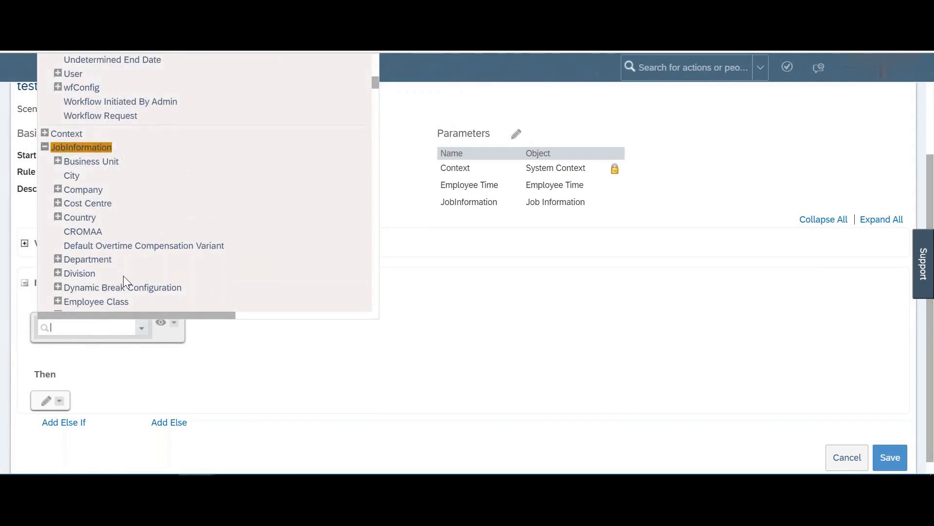
scroll(124, 275, "down", 3)
scroll(124, 275, "down", 2)
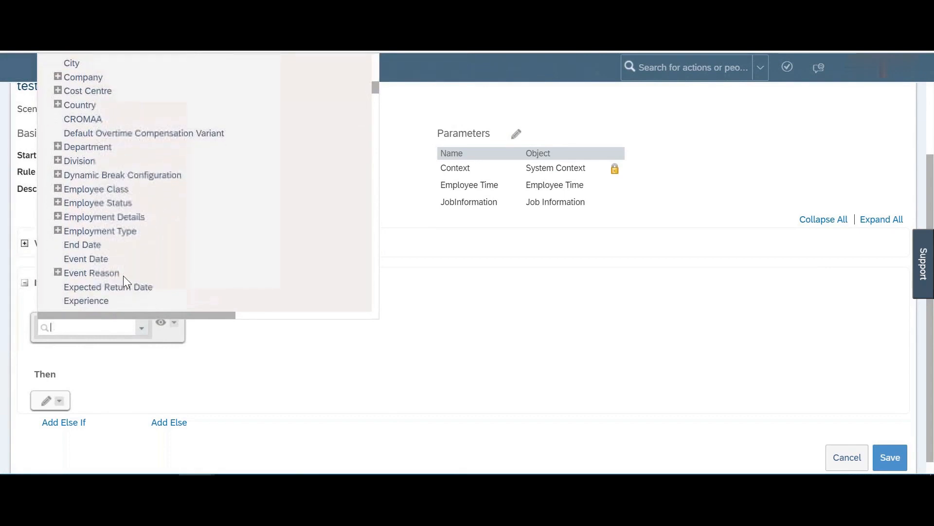
scroll(124, 276, "down", 2)
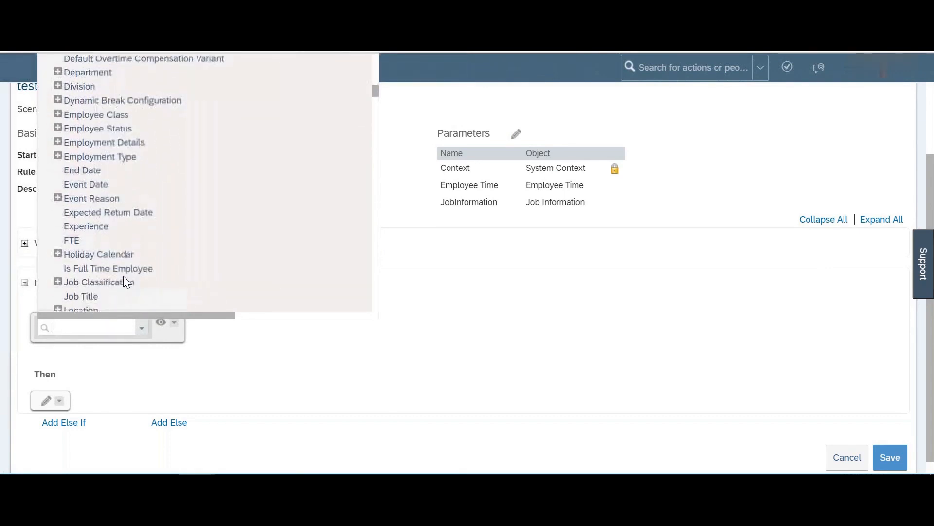
left_click(86, 262)
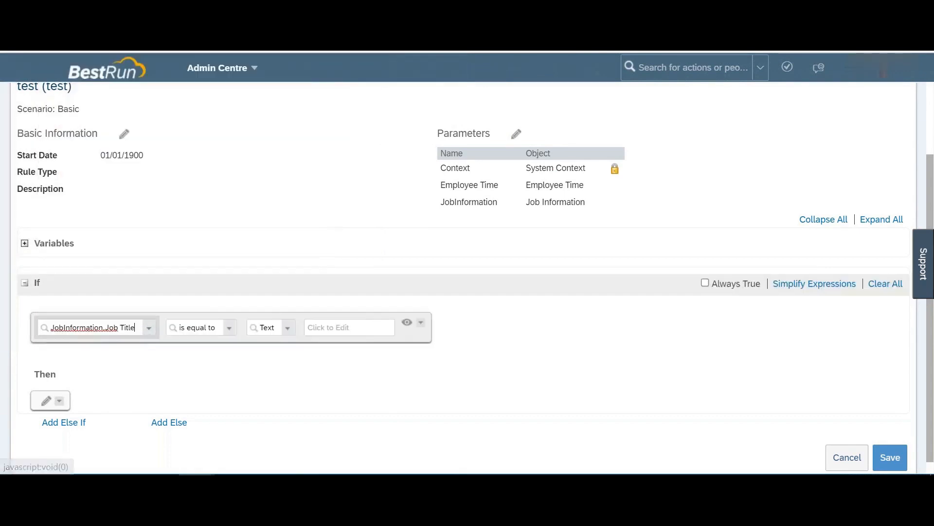
left_click(329, 327)
Step: Compare Job Title to 'Manager' and add a Then action setting wfConfig
type("Ma")
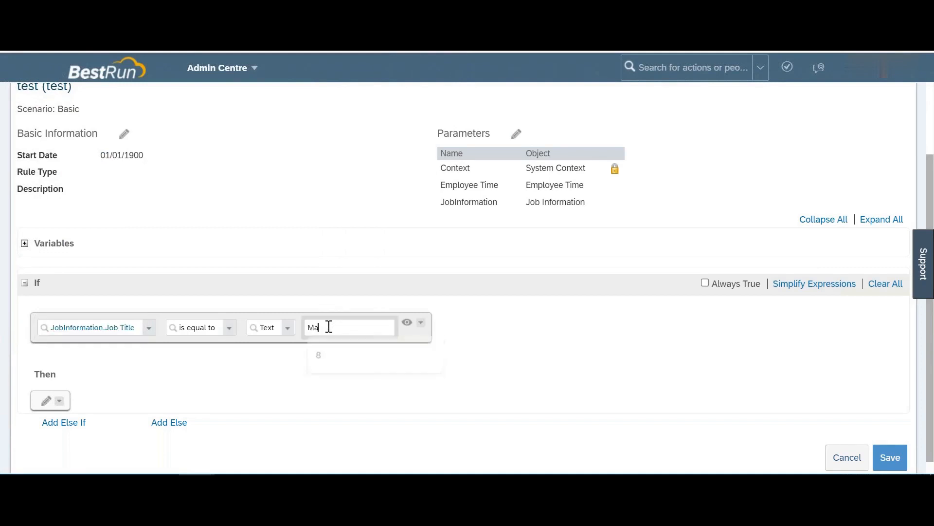
type("nager")
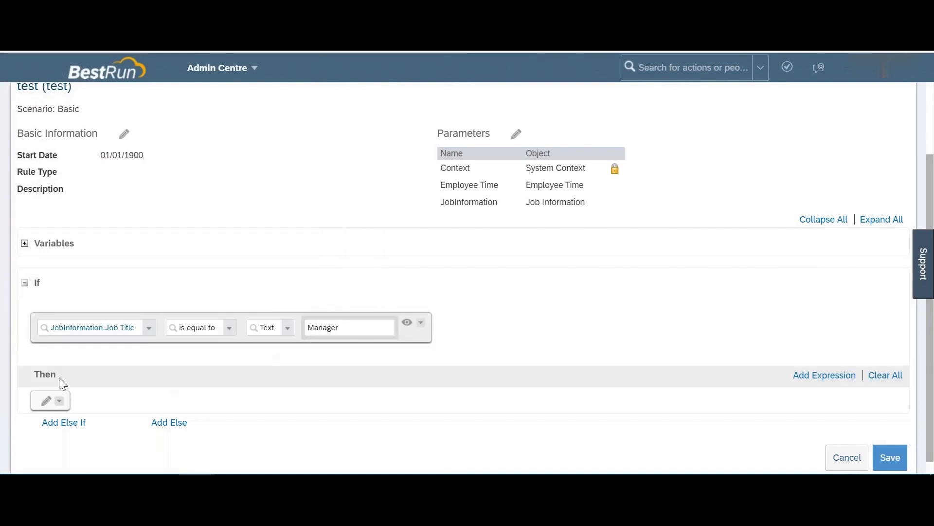
left_click(48, 403)
left_click(131, 407)
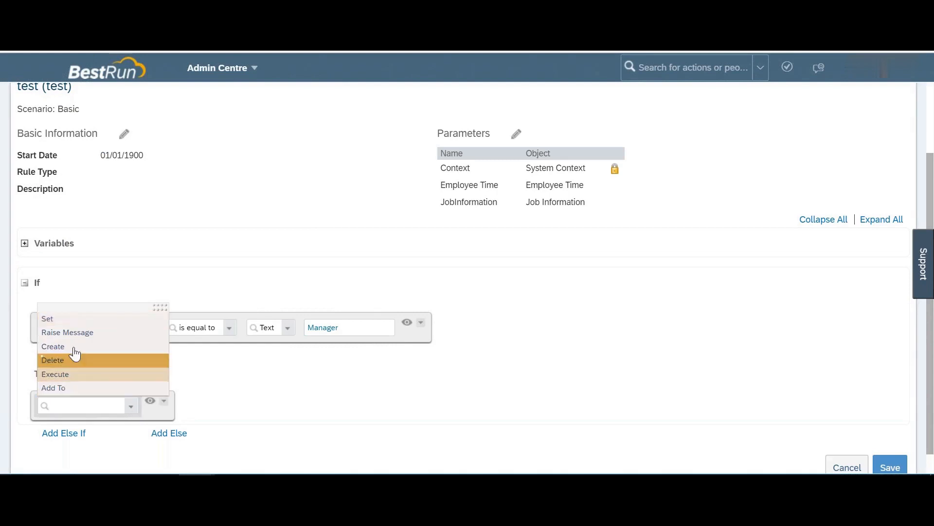
left_click(55, 317)
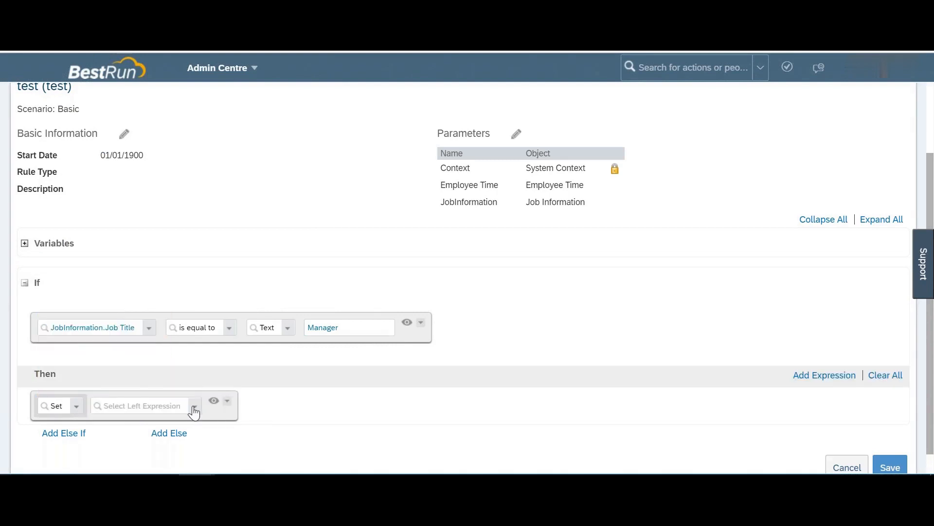
left_click(194, 411)
scroll(140, 275, "down", 6)
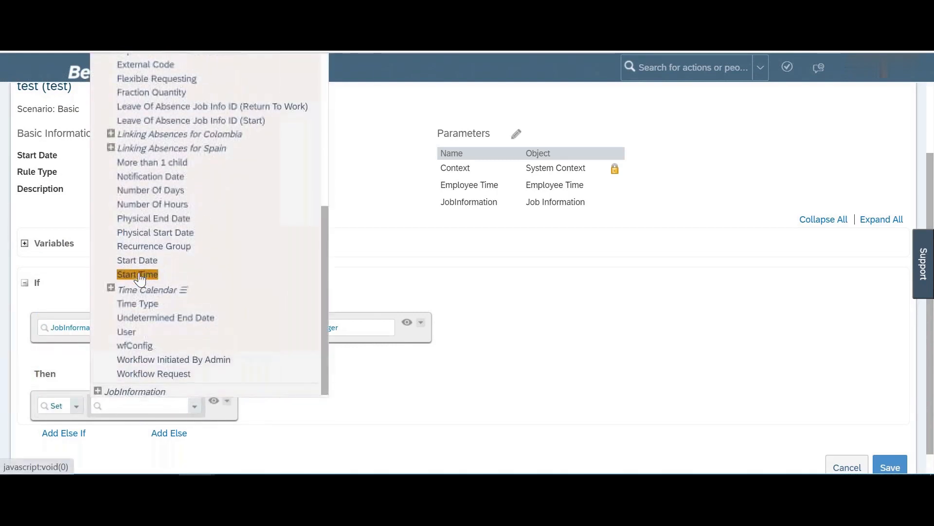
left_click(135, 346)
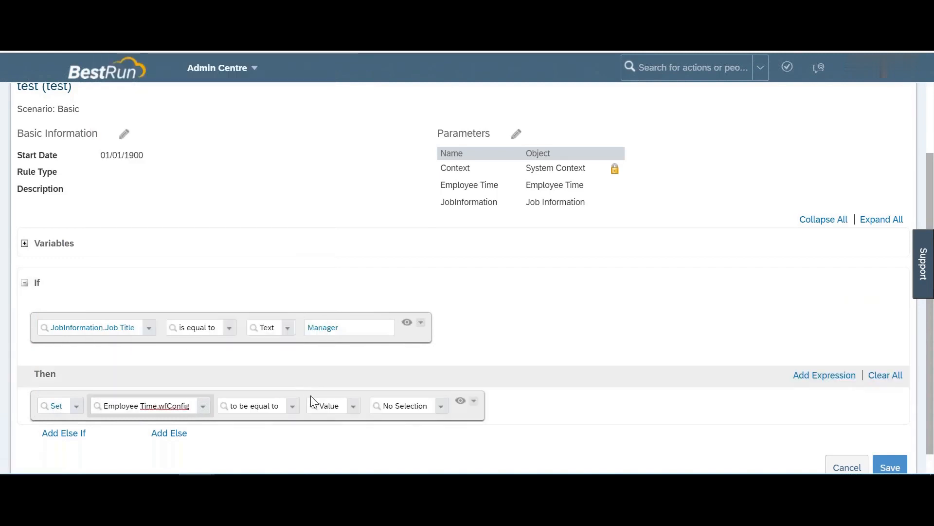
Step: Set wfConfig to Absence Request and add an Else If branch
left_click(441, 408)
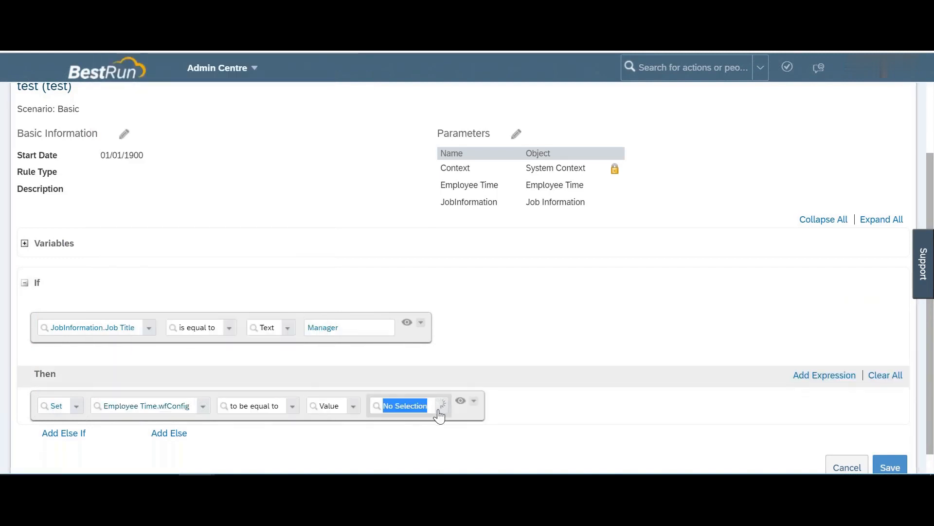
left_click(389, 327)
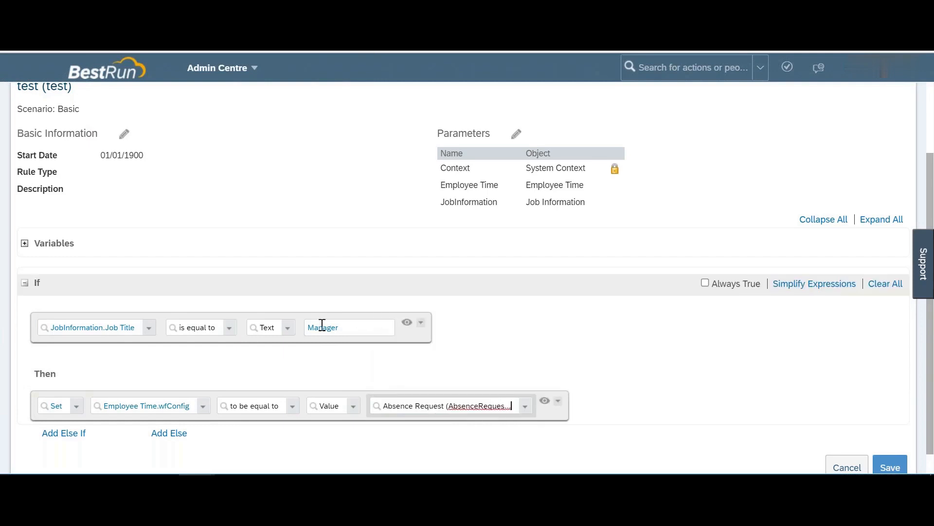
scroll(370, 335, "down", 1)
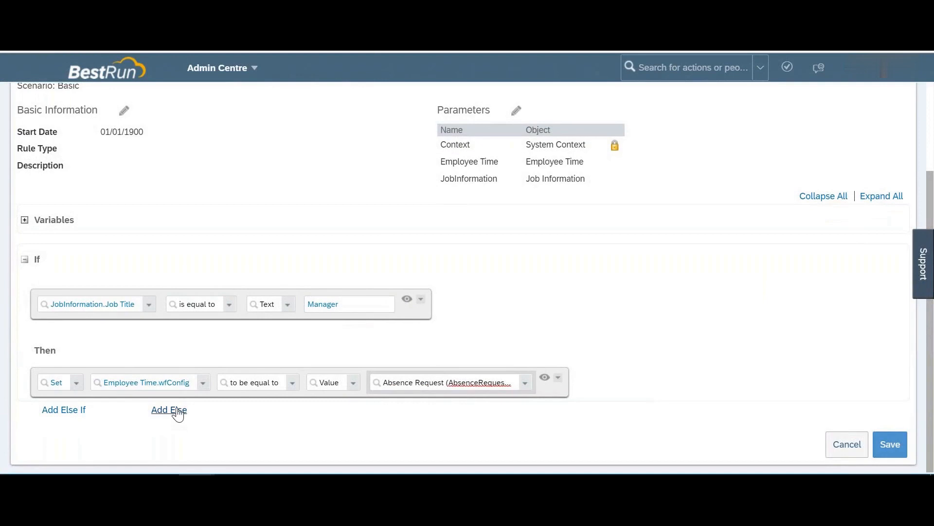
scroll(179, 414, "down", 1)
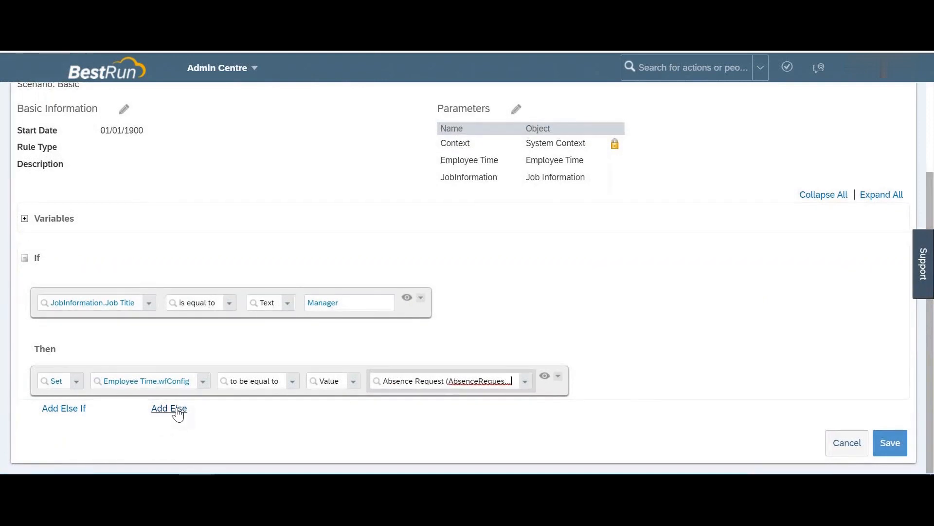
left_click(76, 413)
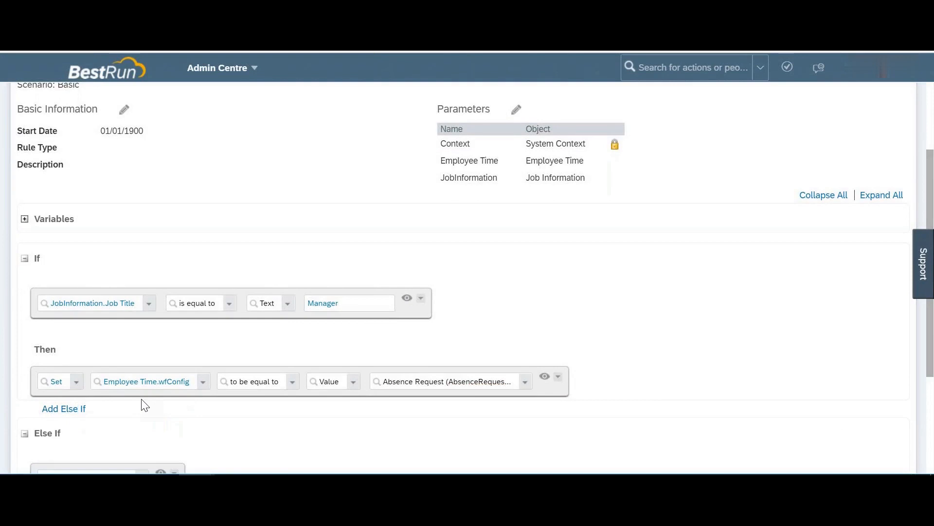
Step: Make the Else If condition check JobInformation.Job Title equals 'Analyst'
scroll(141, 403, "down", 3)
left_click(141, 314)
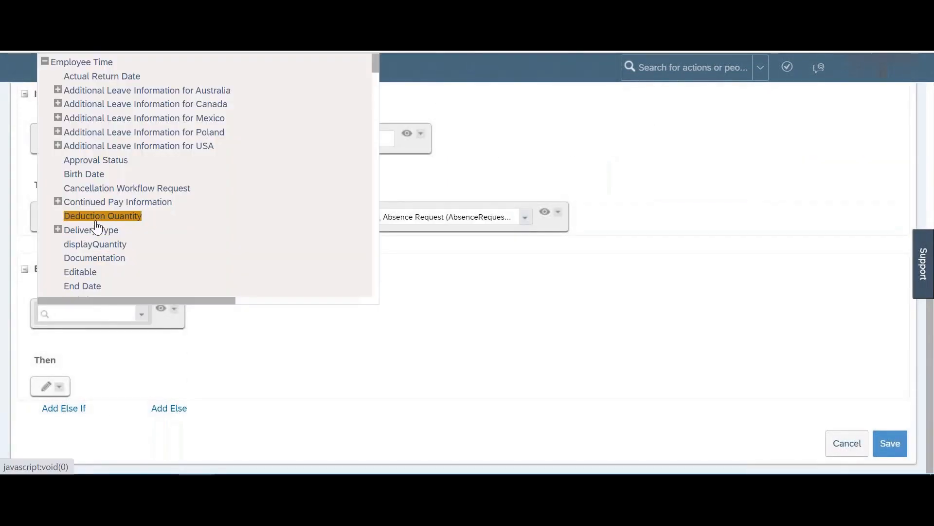
scroll(137, 226, "down", 3)
scroll(97, 227, "down", 3)
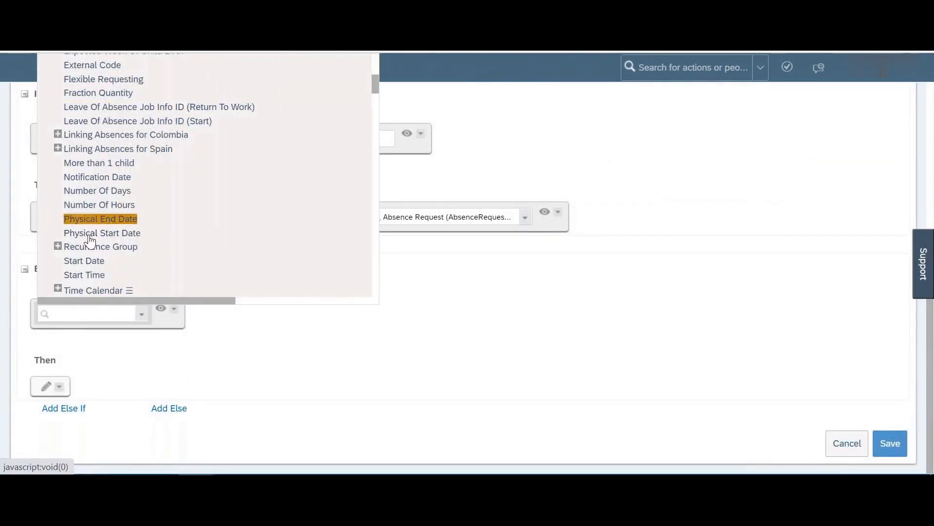
scroll(97, 228, "down", 3)
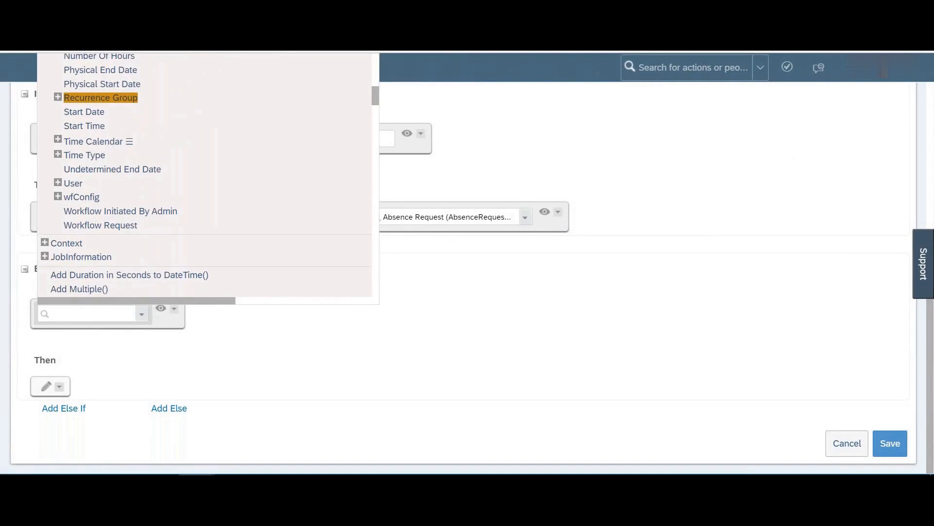
left_click(45, 257)
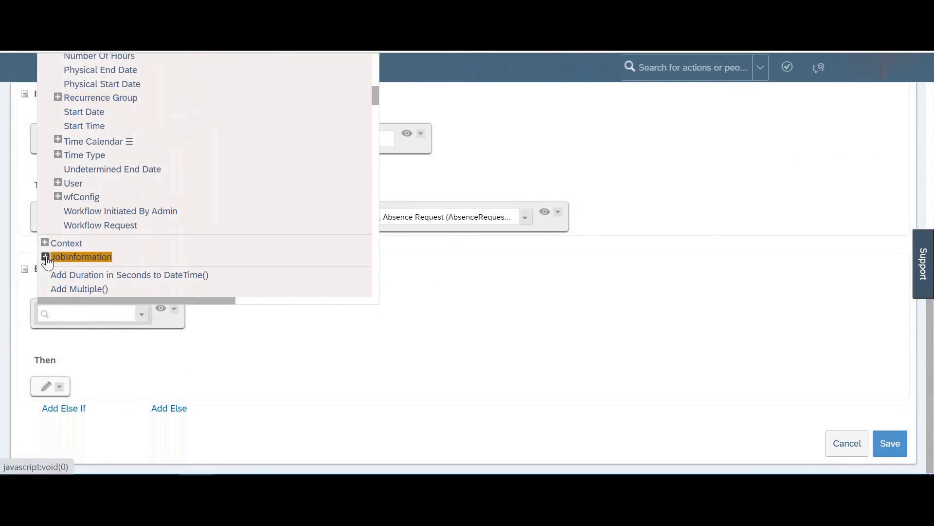
scroll(81, 257, "down", 10)
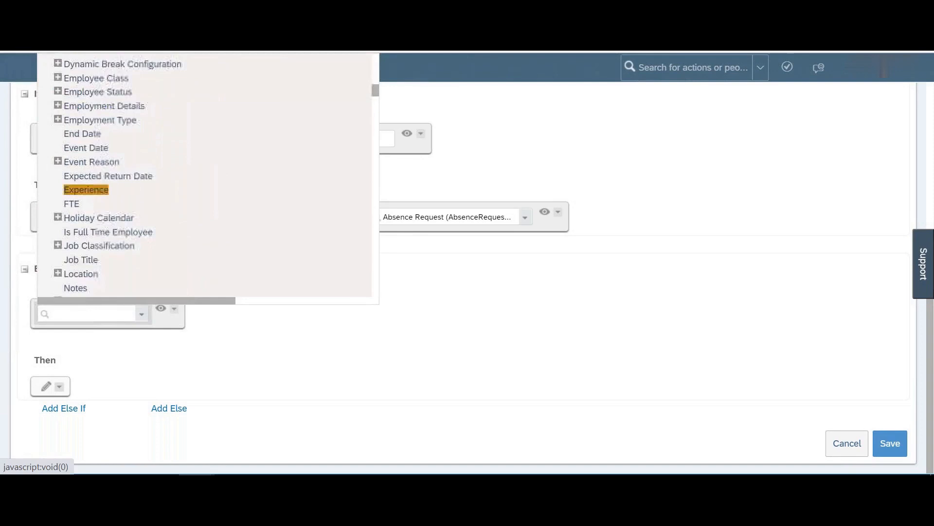
scroll(86, 195, "down", 1)
left_click(80, 161)
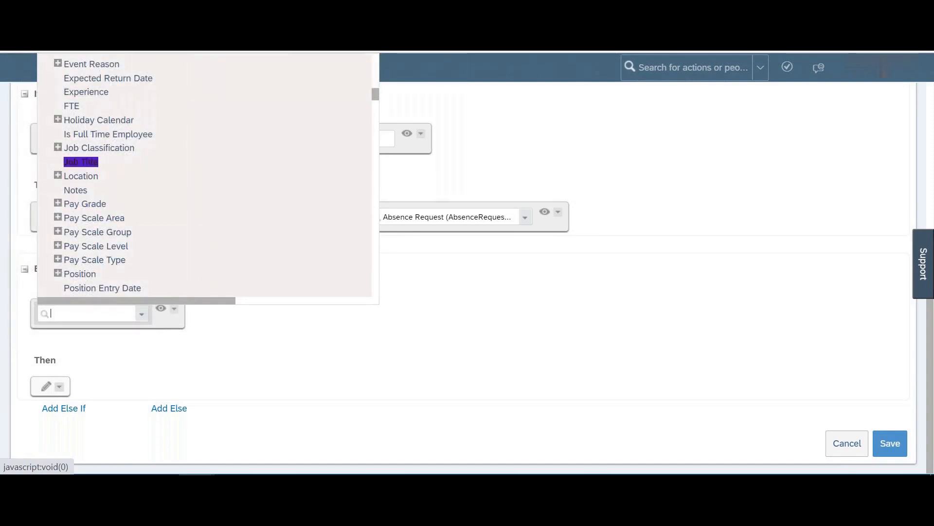
left_click(344, 312)
type("Analyst")
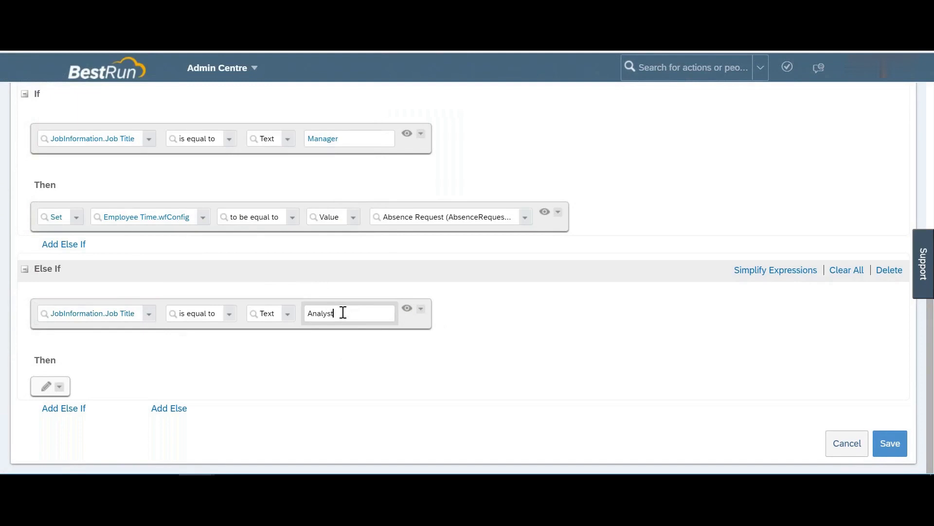
Step: Have the branch set Employee Time.wfConfig to Additional Job Assignment
left_click(47, 392)
left_click(132, 394)
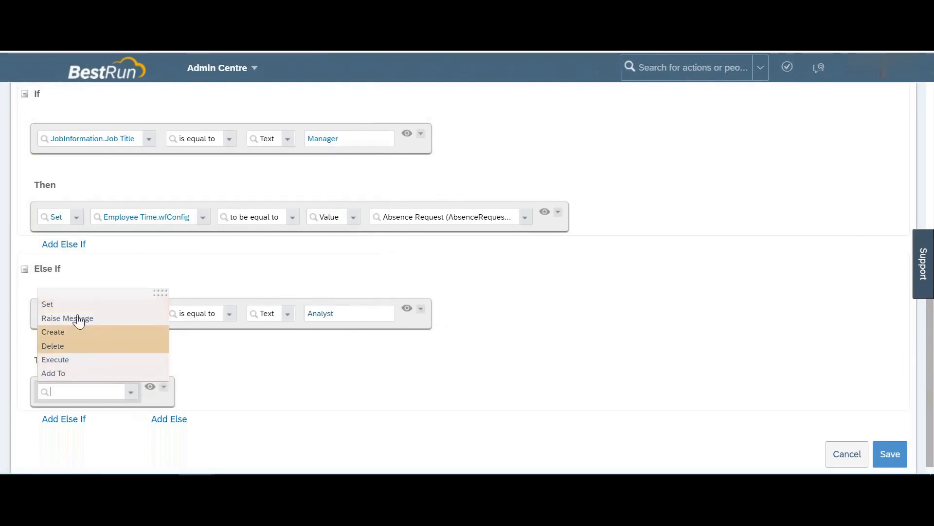
left_click(47, 304)
left_click(194, 395)
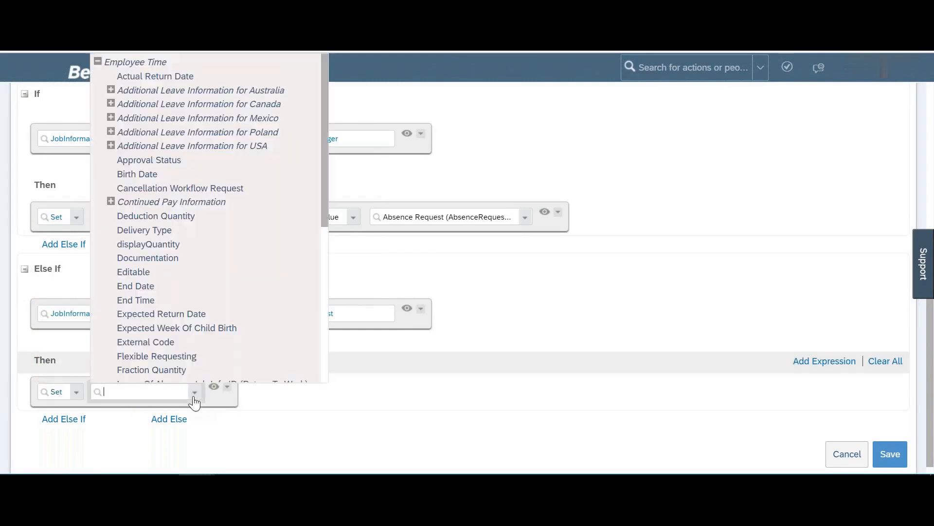
scroll(140, 292, "down", 5)
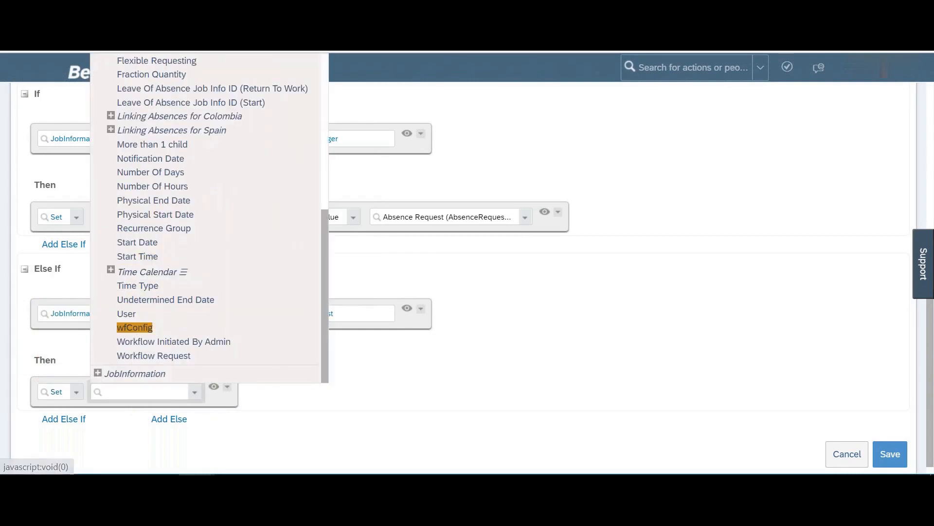
left_click(138, 327)
left_click(202, 392)
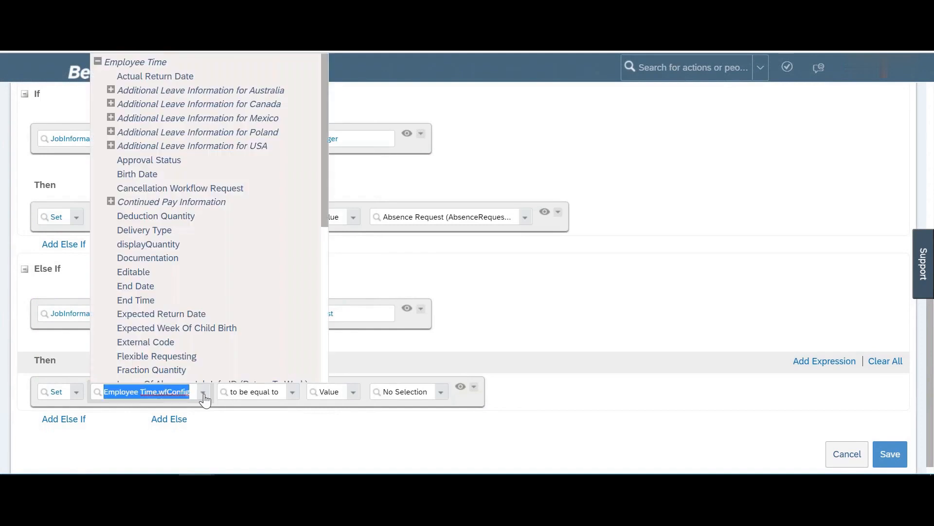
scroll(152, 219, "down", 5)
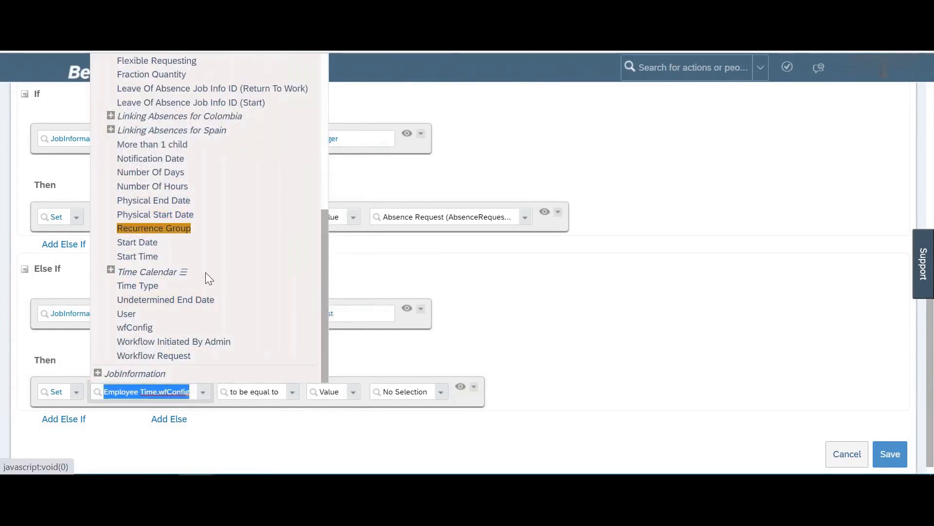
left_click(137, 333)
left_click(440, 398)
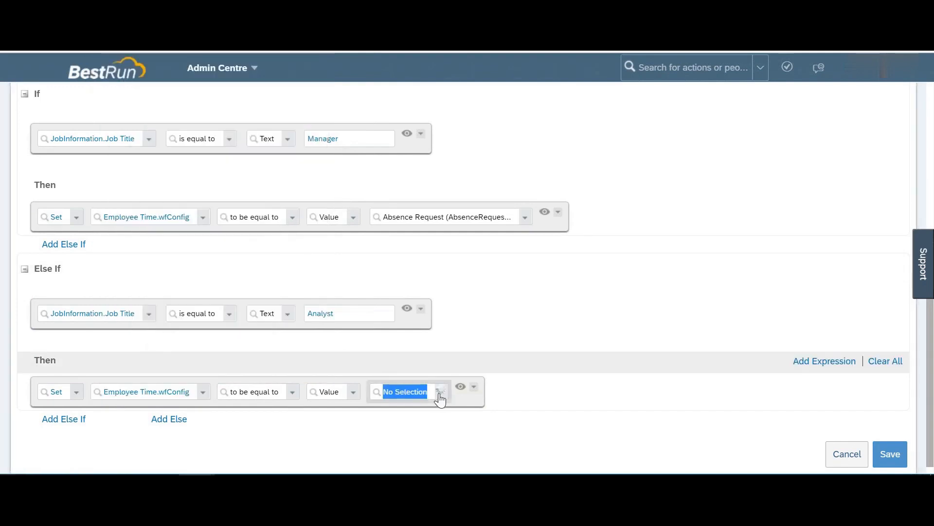
left_click(440, 396)
left_click(405, 345)
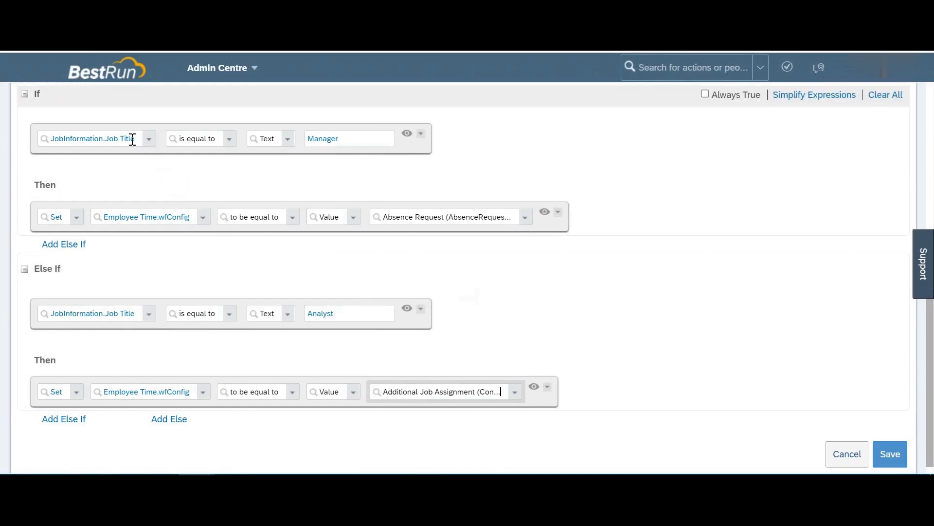
double_click(340, 139)
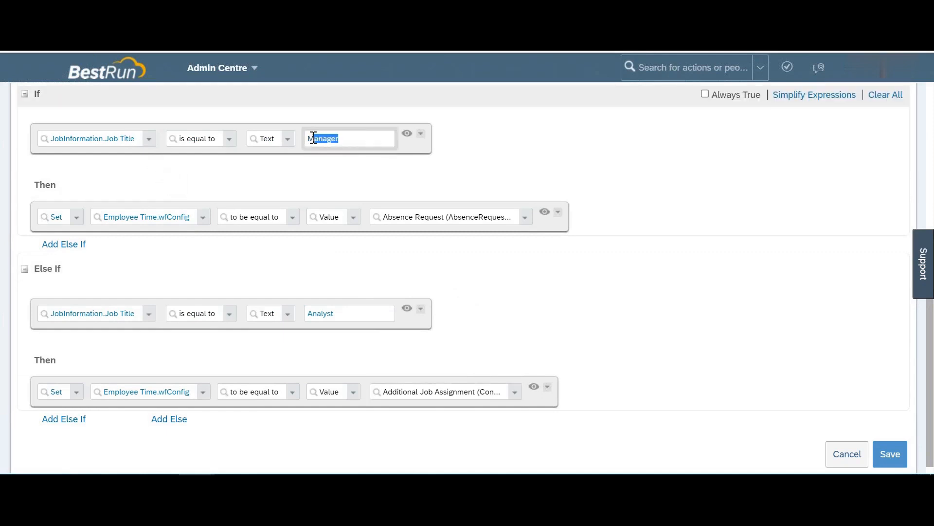
left_click_drag(411, 218, 512, 221)
left_click(395, 393)
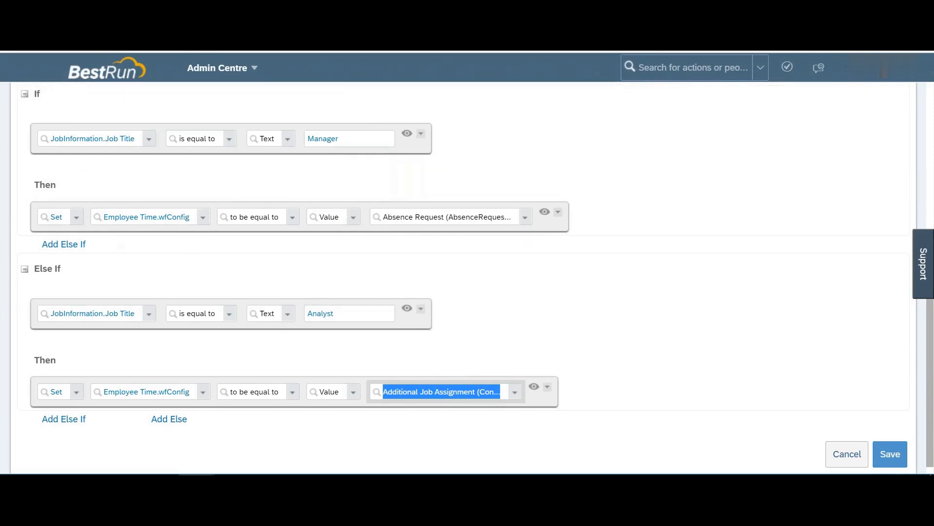
scroll(64, 244, "down", 1)
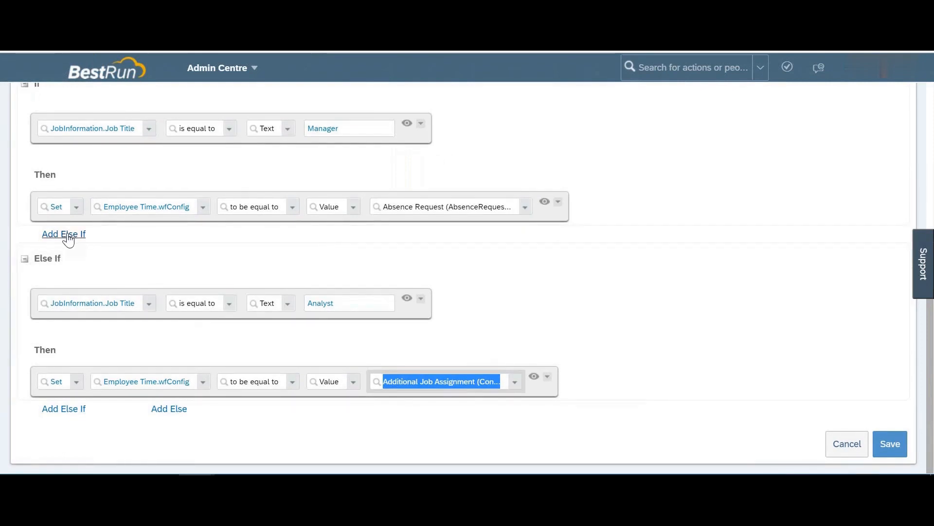
left_click(67, 236)
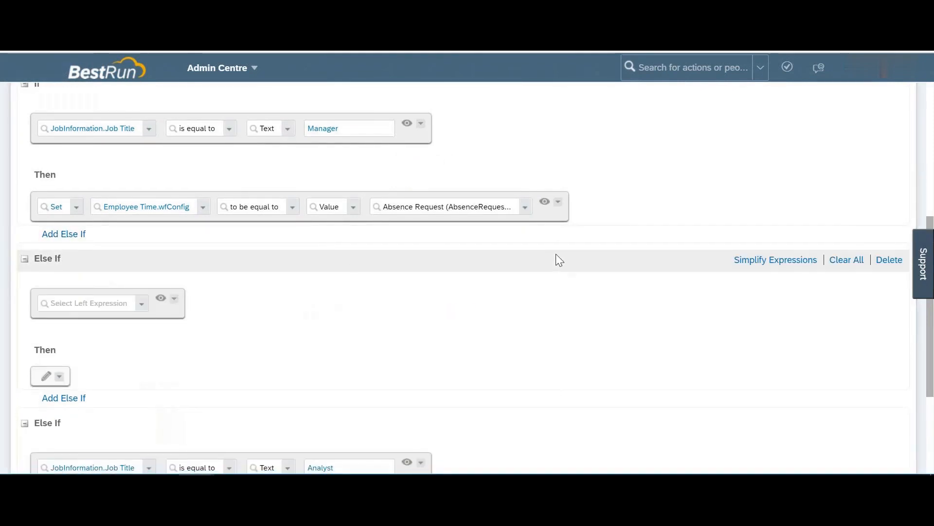
left_click(47, 377)
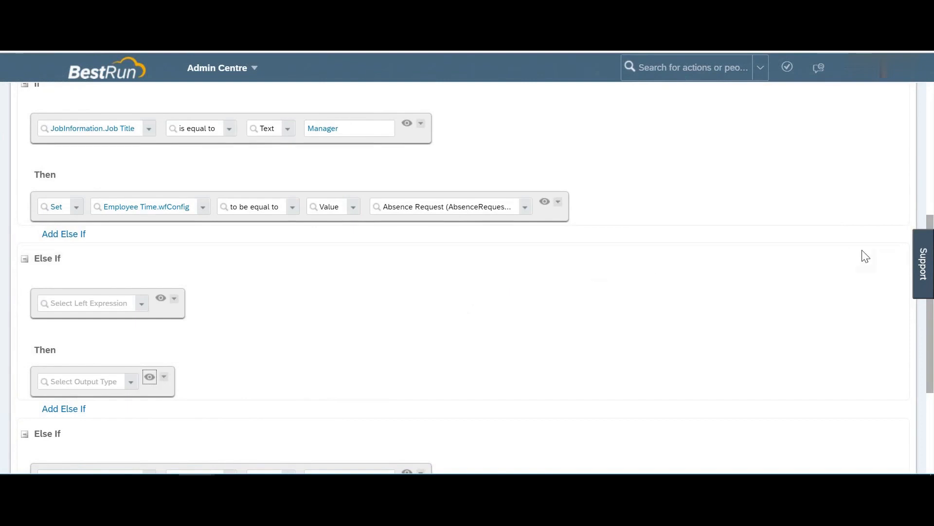
left_click(890, 260)
left_click(537, 321)
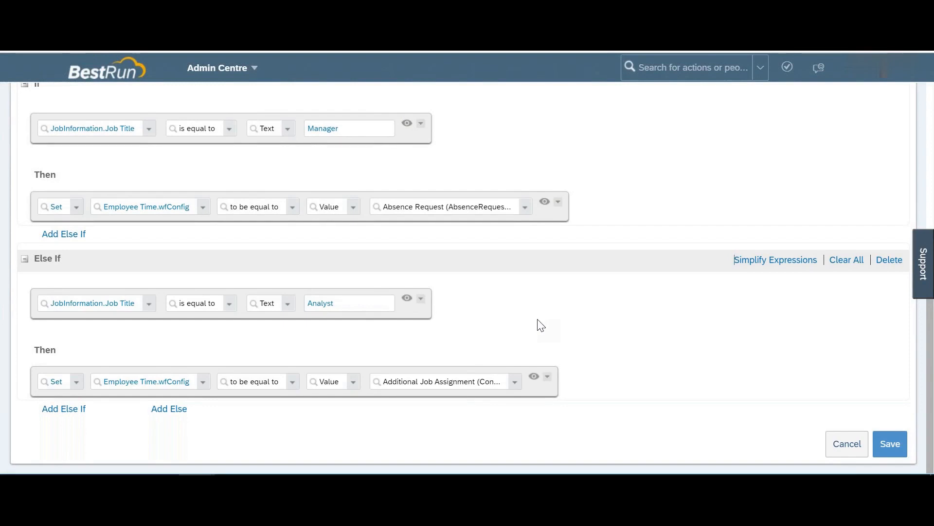
scroll(537, 323, "up", 10)
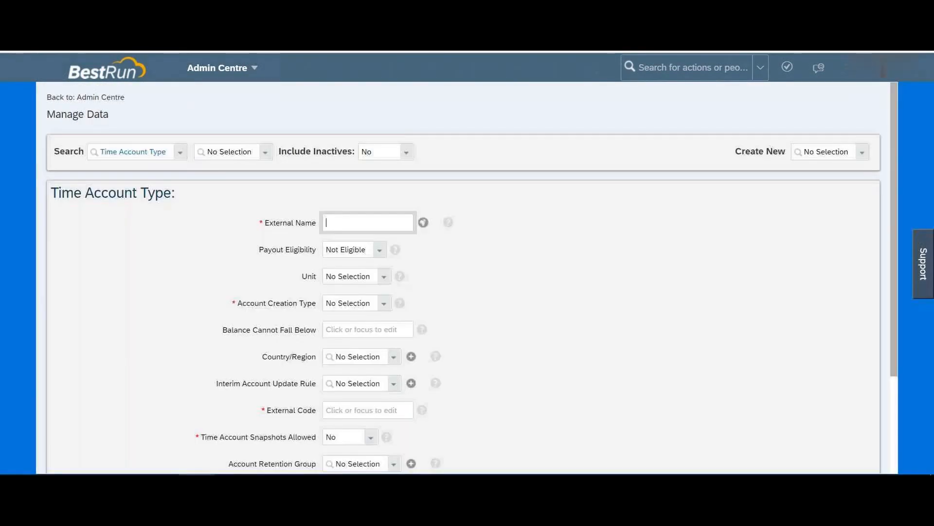
left_click(442, 273)
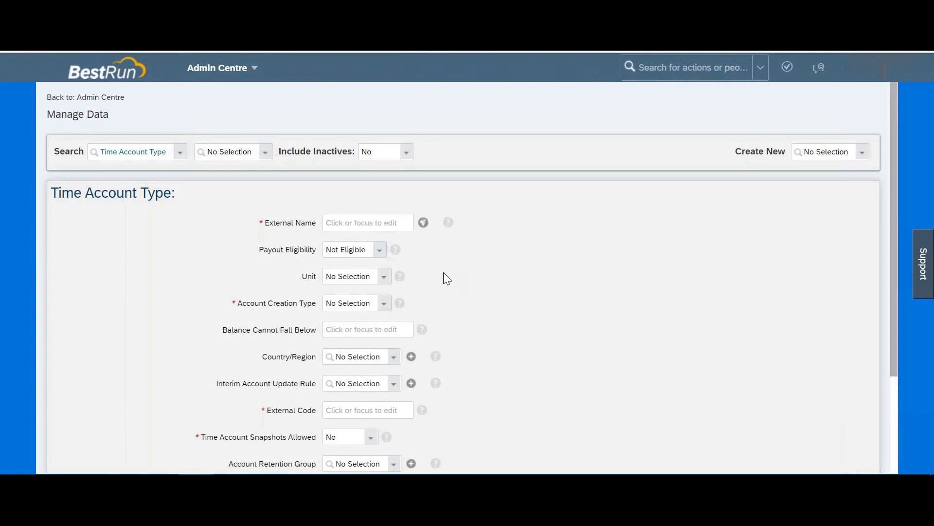
scroll(443, 272, "down", 1)
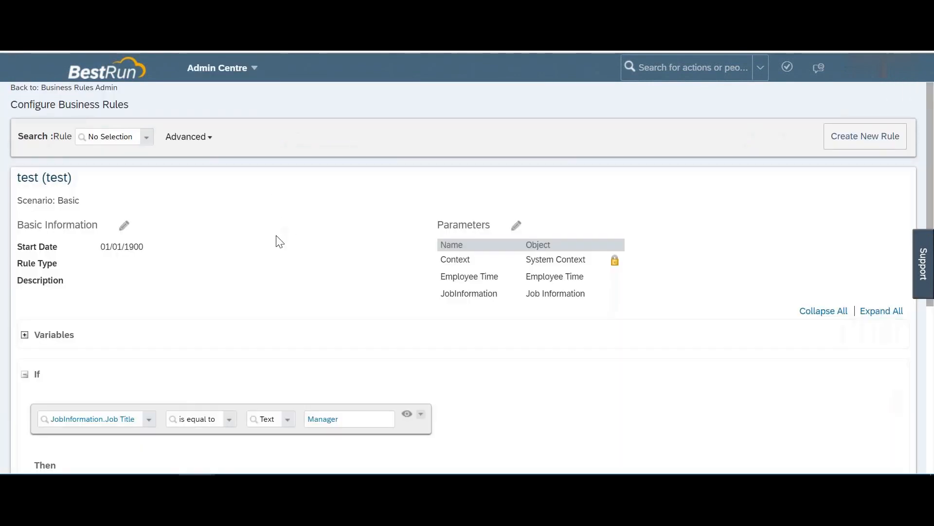
scroll(275, 262, "down", 3)
scroll(275, 262, "down", 3)
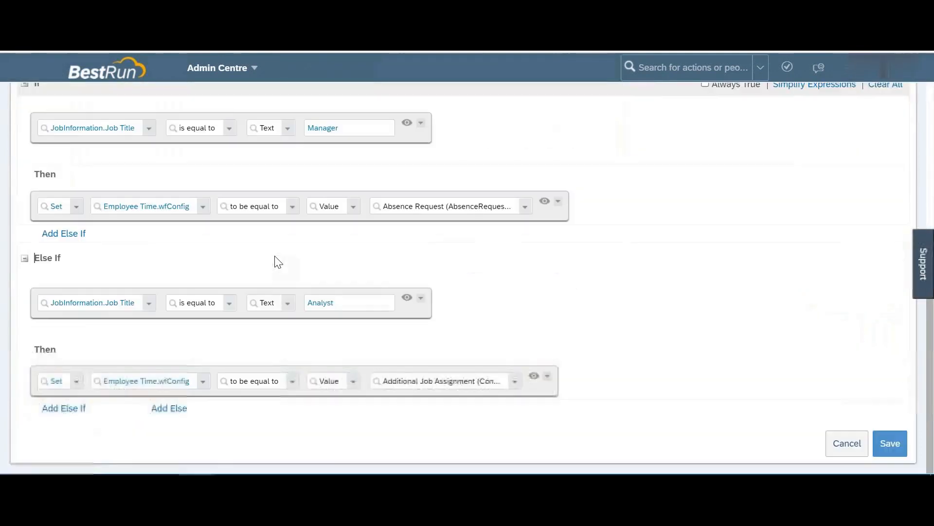
scroll(276, 262, "up", 6)
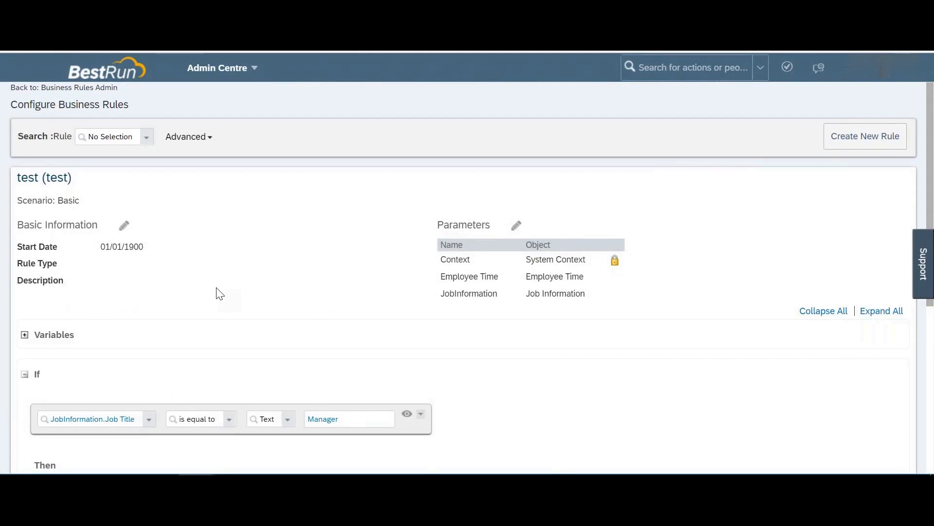
scroll(220, 293, "down", 2)
scroll(219, 293, "up", 2)
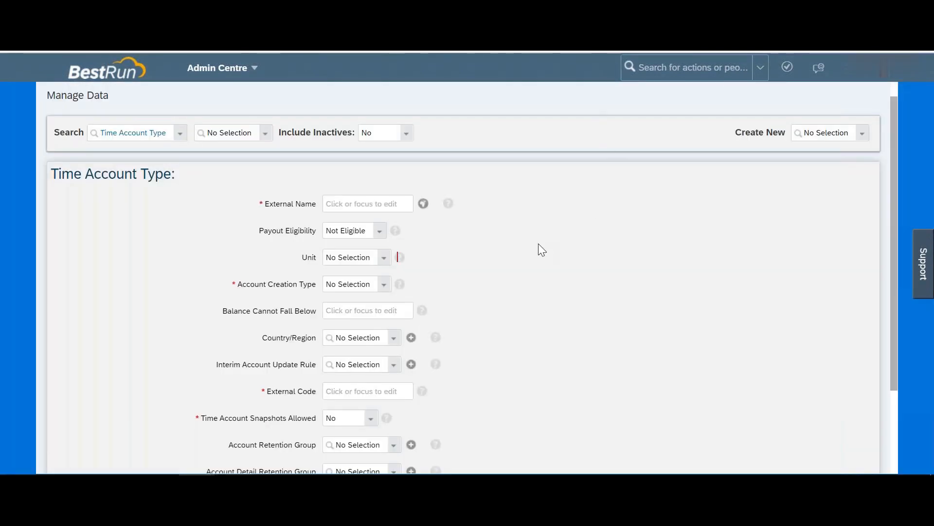
left_click(392, 203)
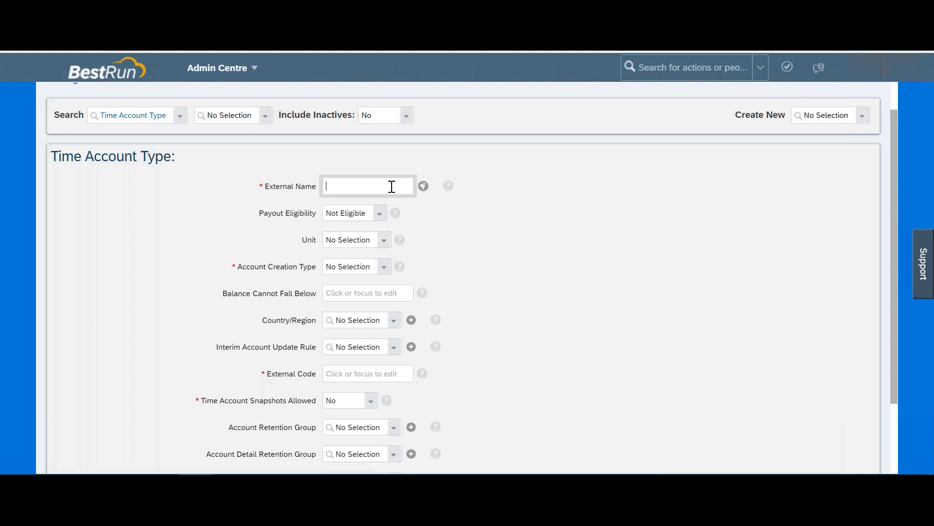
left_click(381, 217)
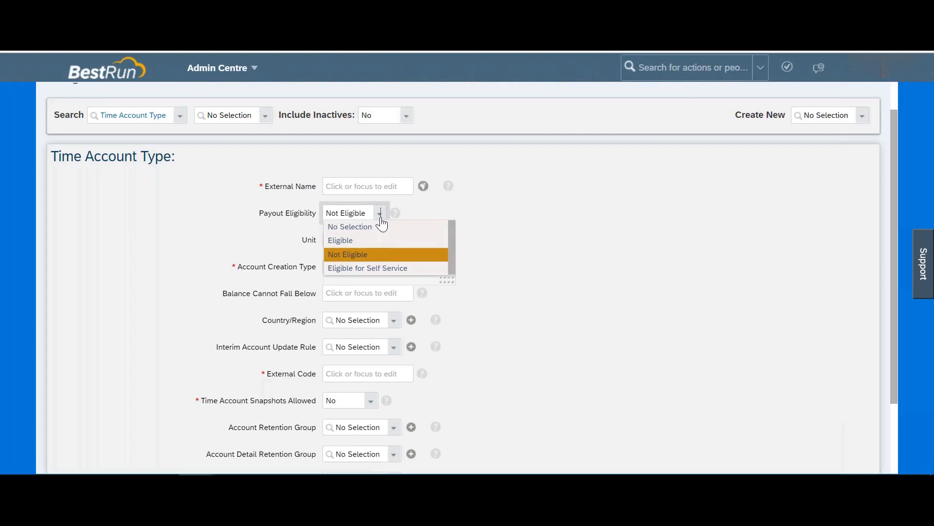
left_click(361, 243)
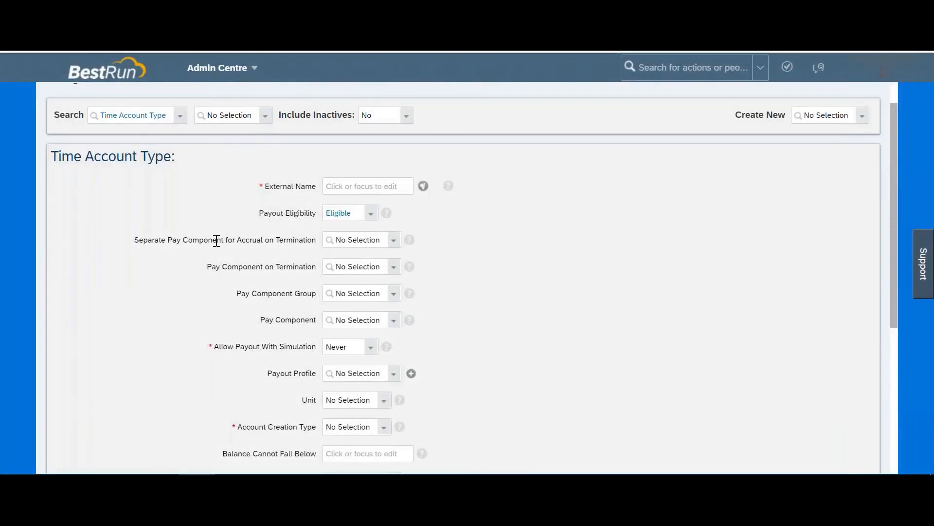
left_click_drag(200, 239, 317, 293)
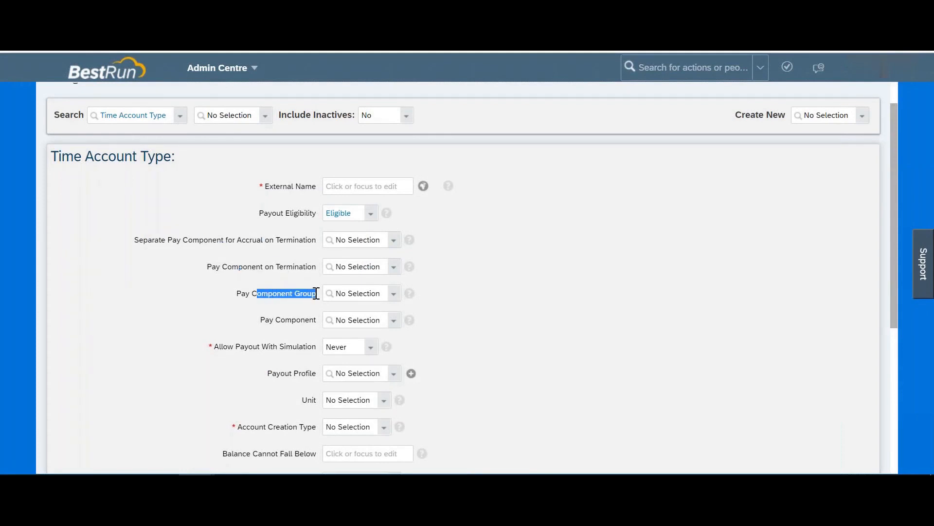
left_click_drag(280, 319, 319, 321)
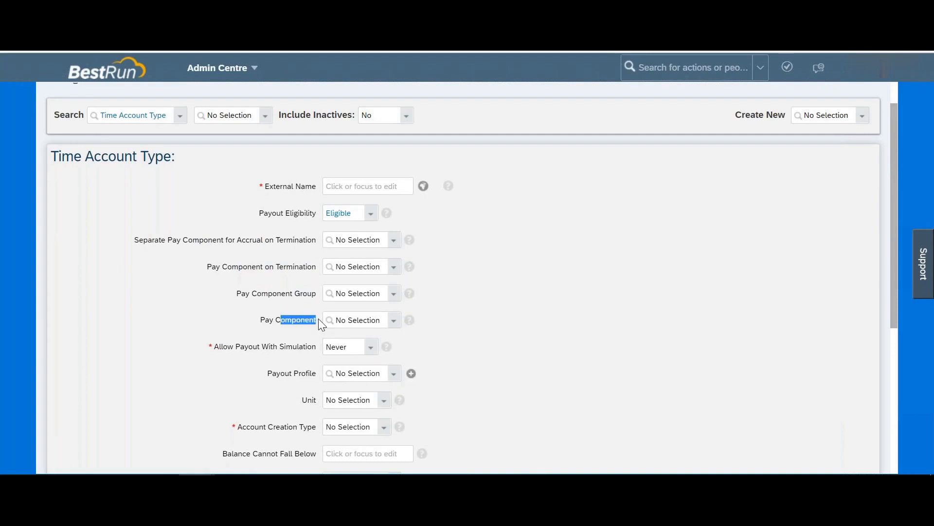
left_click(371, 217)
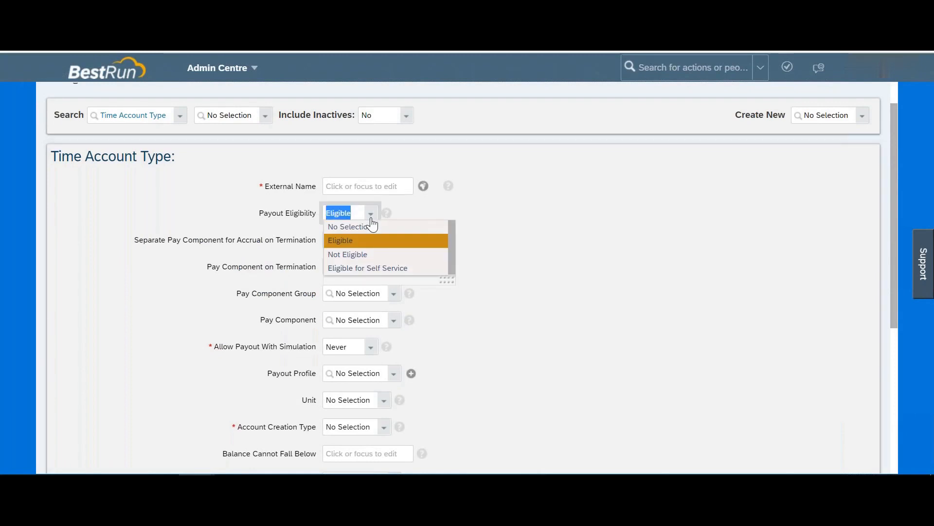
left_click(362, 269)
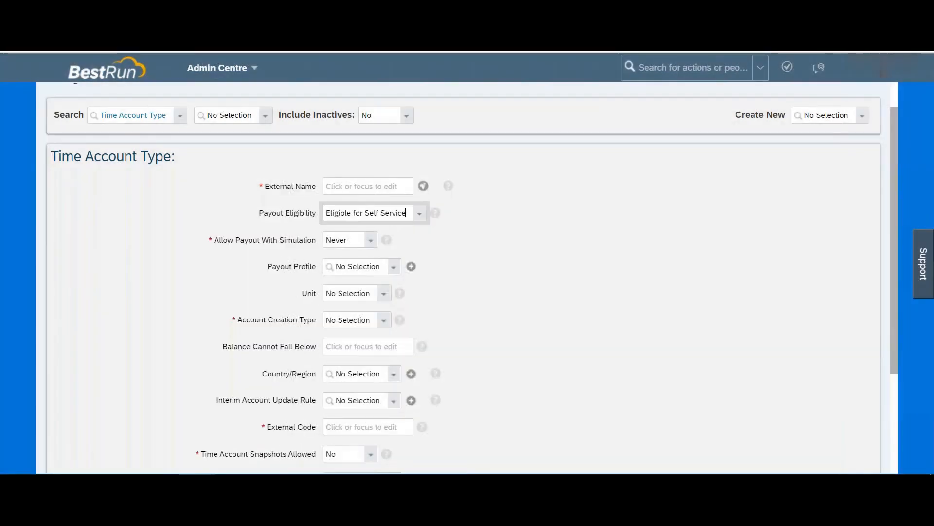
left_click(420, 215)
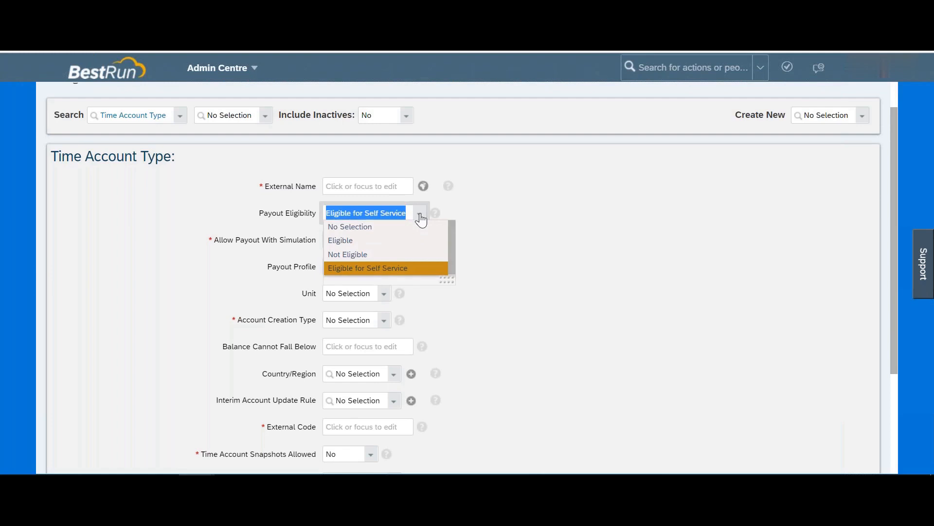
left_click(347, 256)
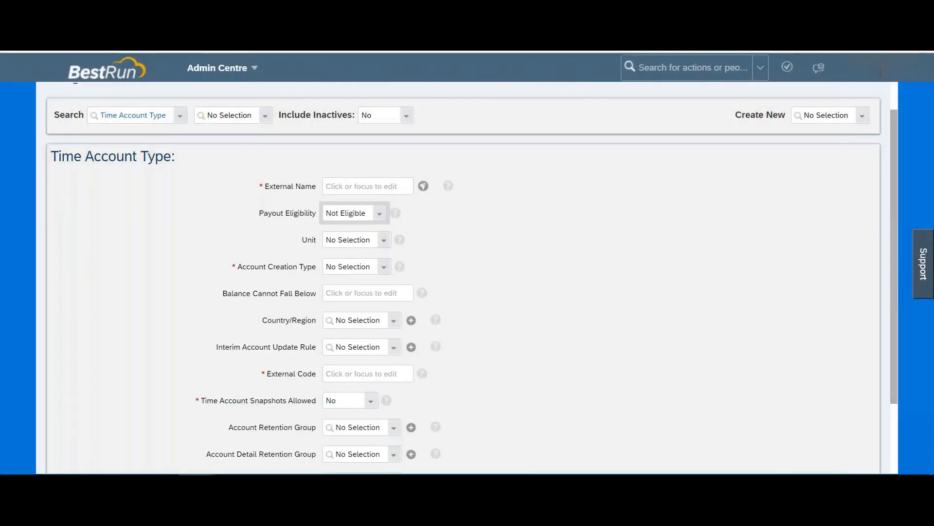
Step: Leave the time Unit unchanged and open the Account Creation Type options list
left_click(384, 241)
left_click(561, 239)
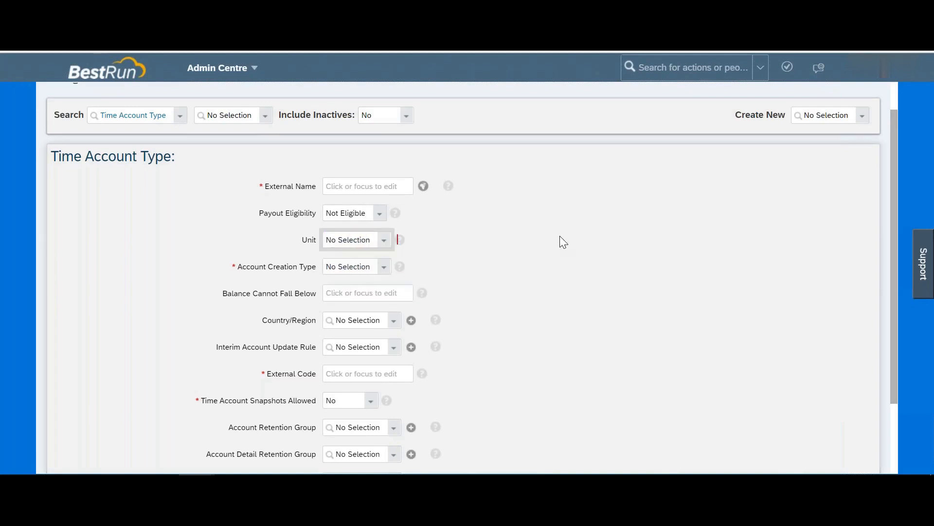
scroll(560, 238, "down", 2)
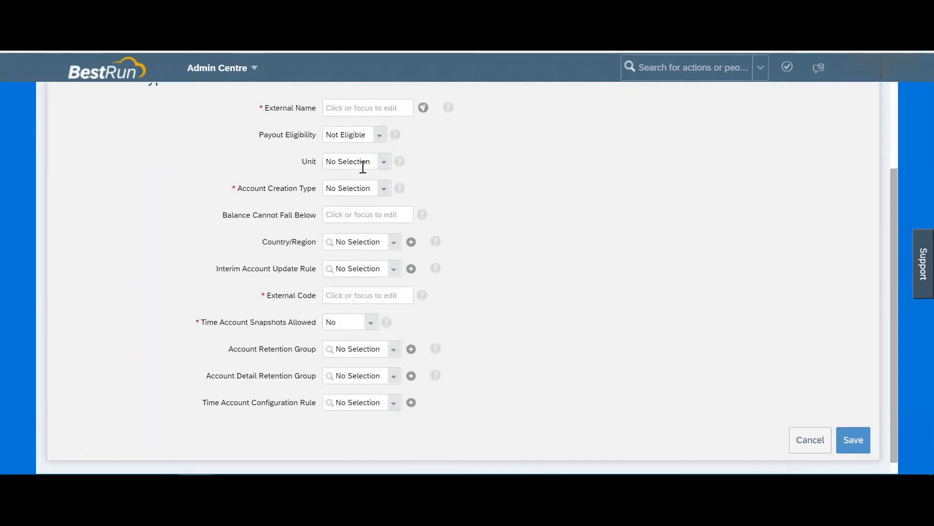
left_click_drag(269, 190, 363, 190)
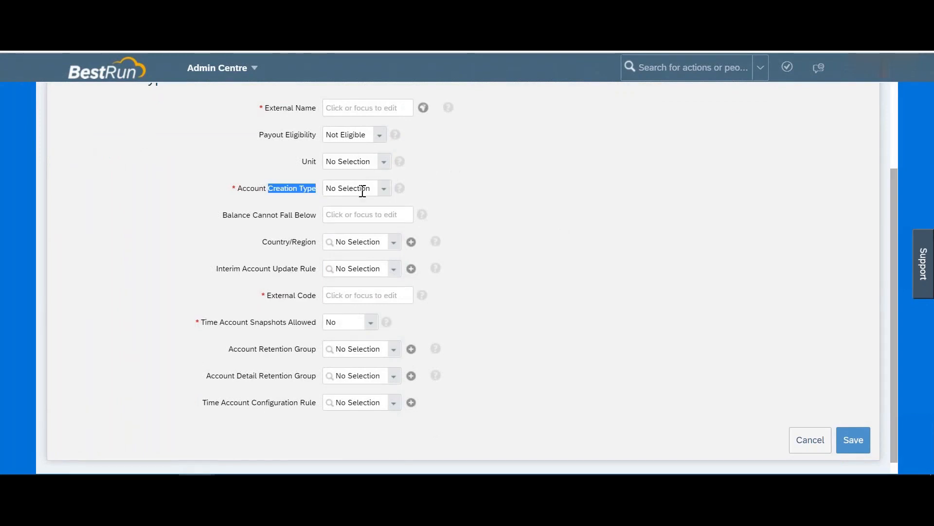
left_click(384, 196)
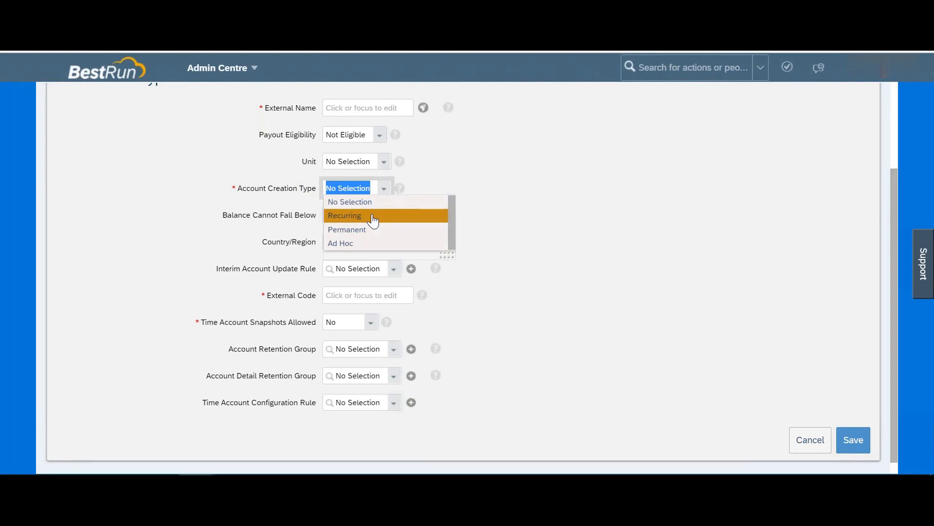
Step: Set Account Creation Type to Recurring, switching from an initial Ad Hoc choice
left_click(364, 245)
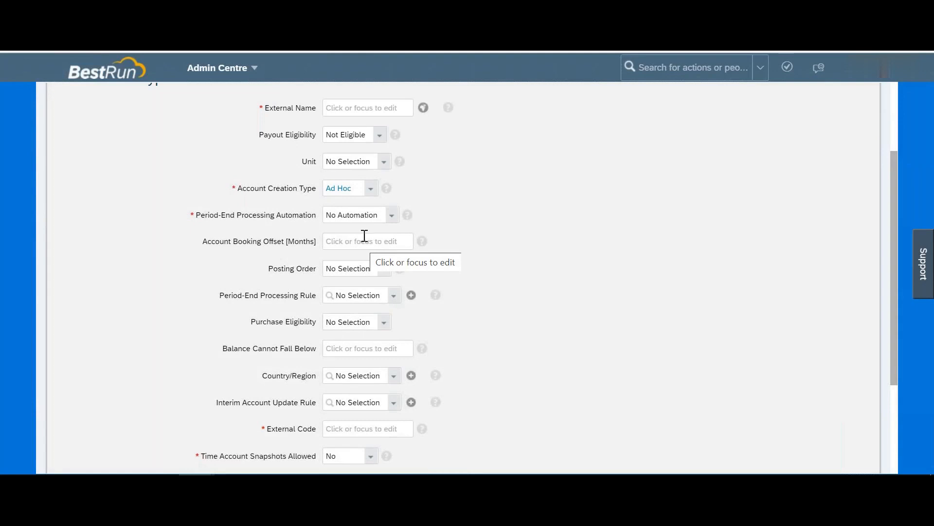
left_click(370, 190)
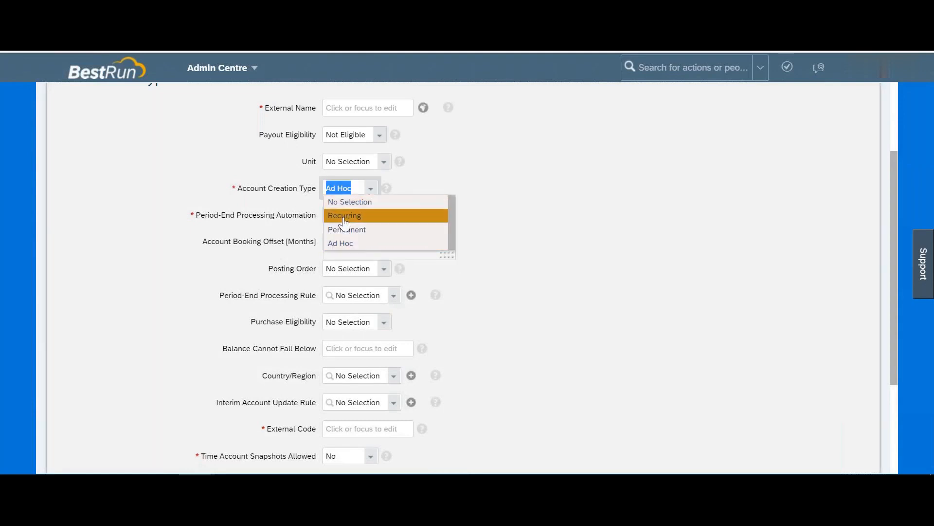
left_click(344, 216)
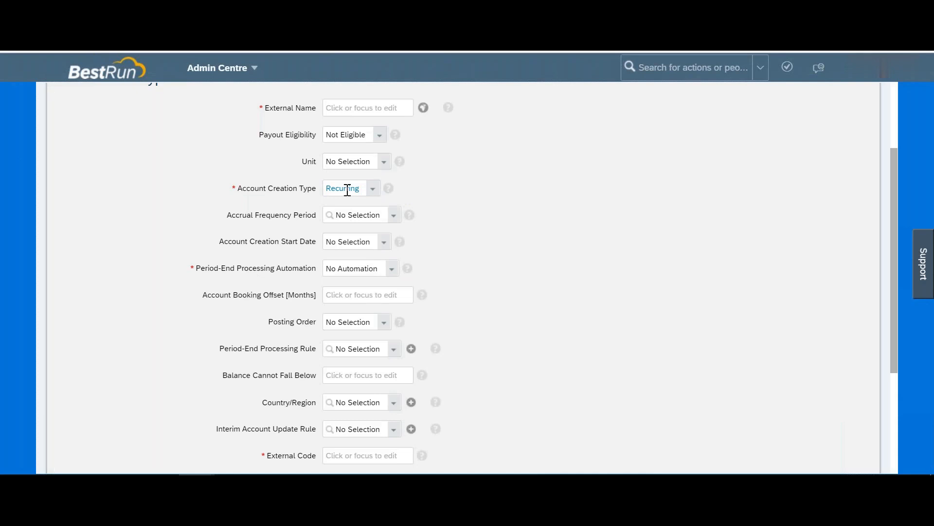
Step: Choose a value for the Accrual Frequency Period
left_click_drag(244, 217, 304, 220)
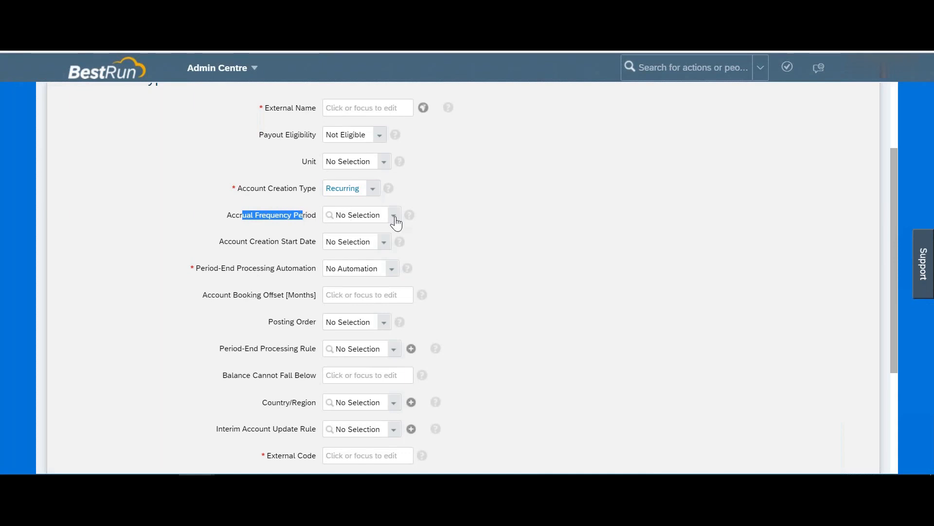
left_click(394, 219)
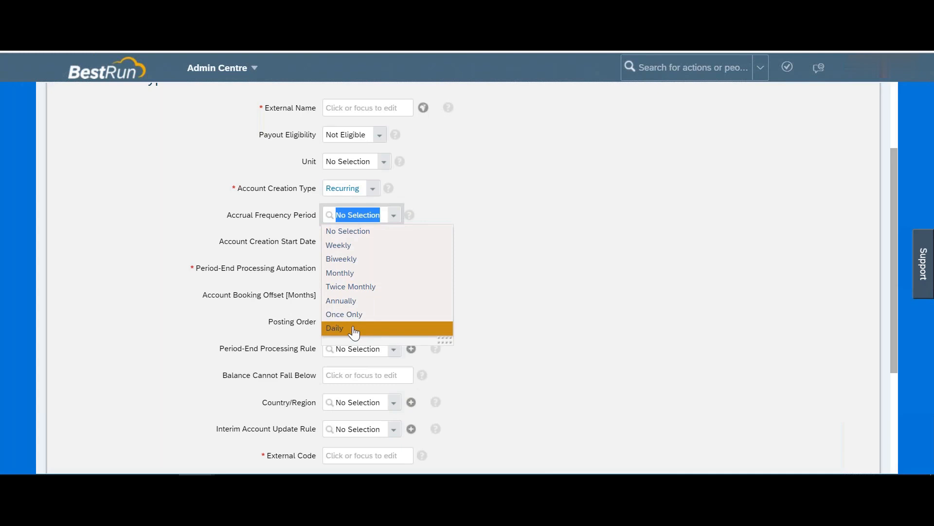
left_click(352, 301)
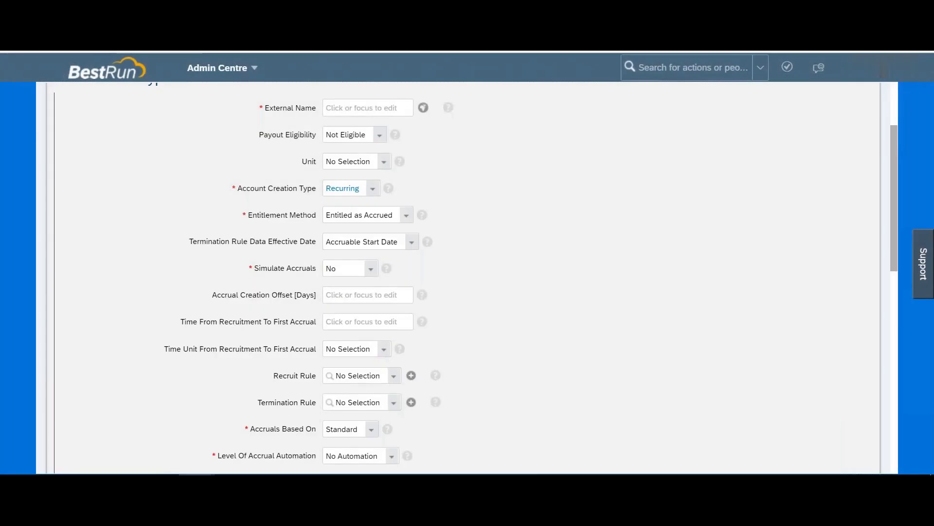
Step: Show the Entitlement Method options, currently Entitled as Accrued
scroll(358, 311, "down", 1)
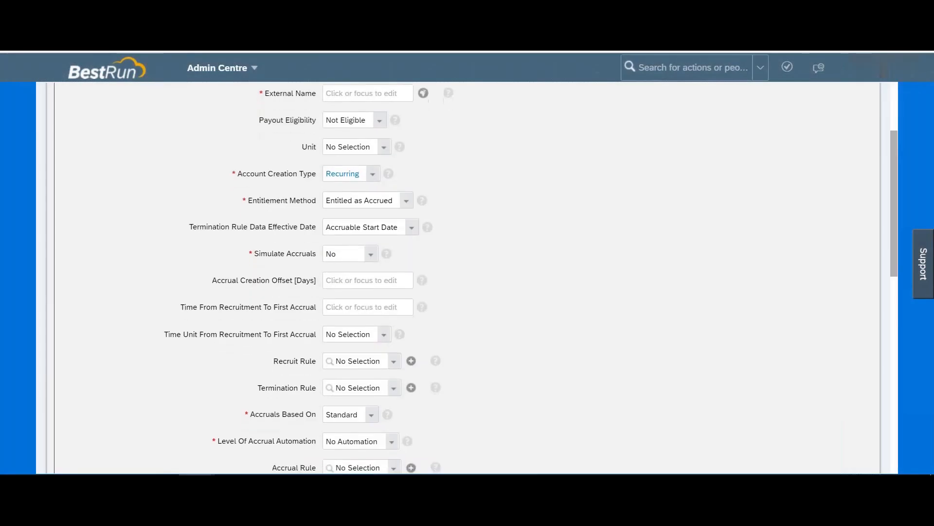
scroll(273, 167, "down", 2)
left_click_drag(275, 169, 346, 168)
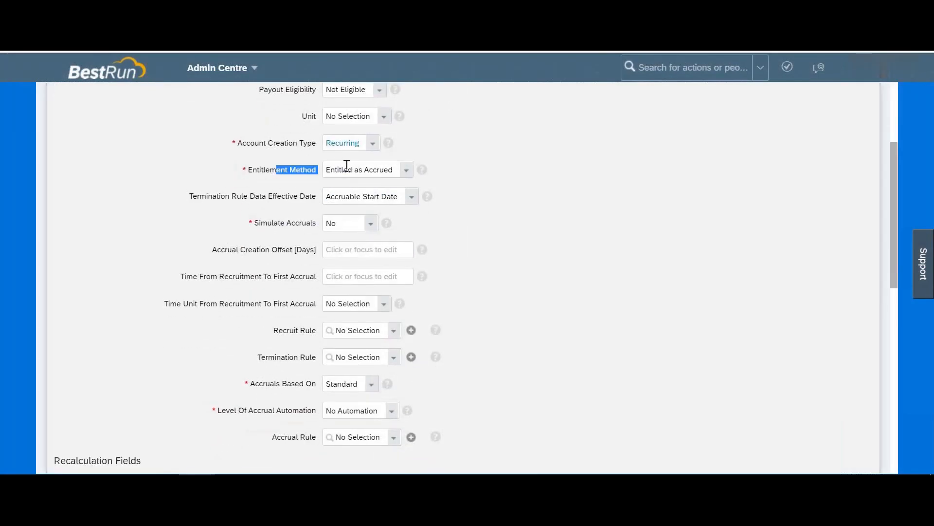
left_click(406, 171)
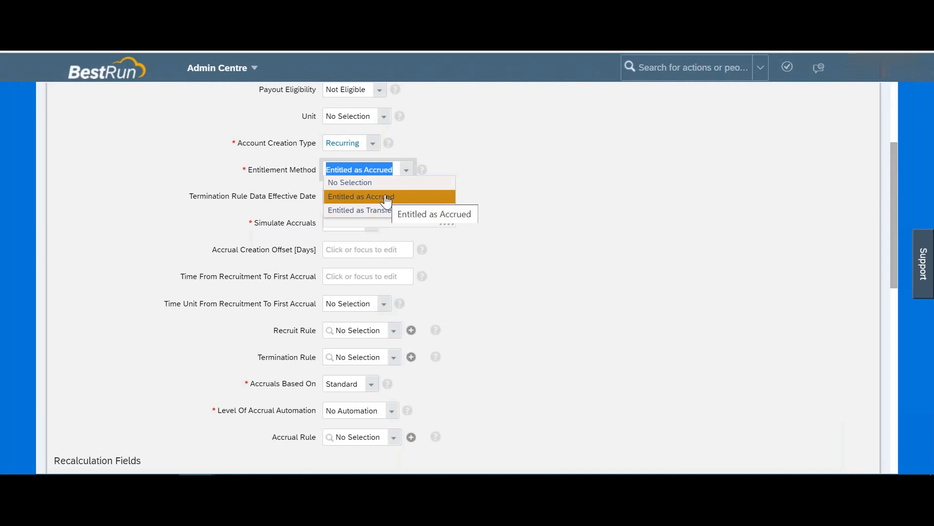
Step: Keep Entitled as Accrued and Accruable Start Date, then show the Simulate Accruals options
left_click(387, 198)
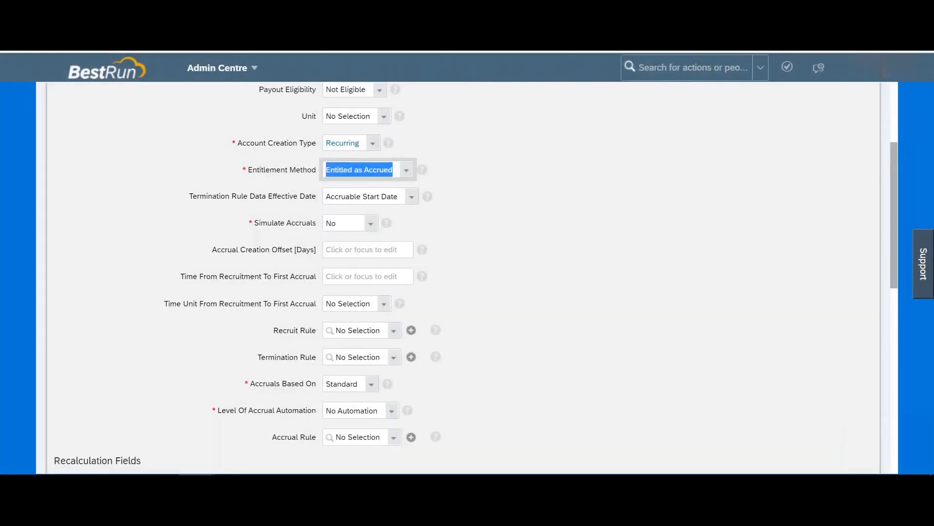
left_click_drag(210, 197, 319, 202)
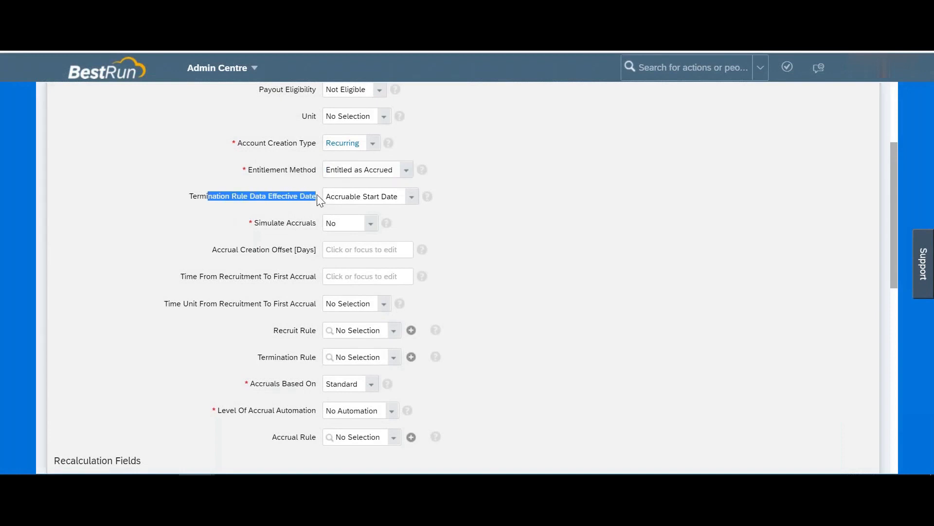
left_click(413, 198)
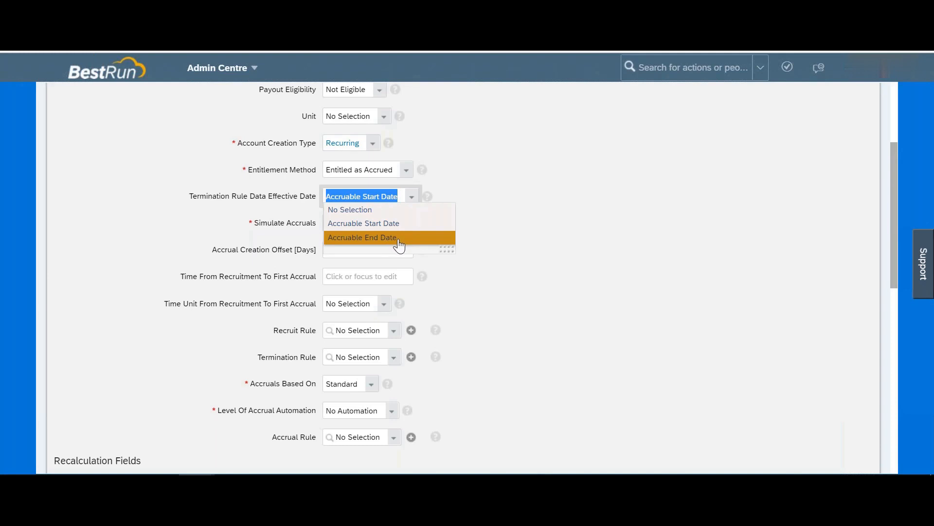
left_click(262, 217)
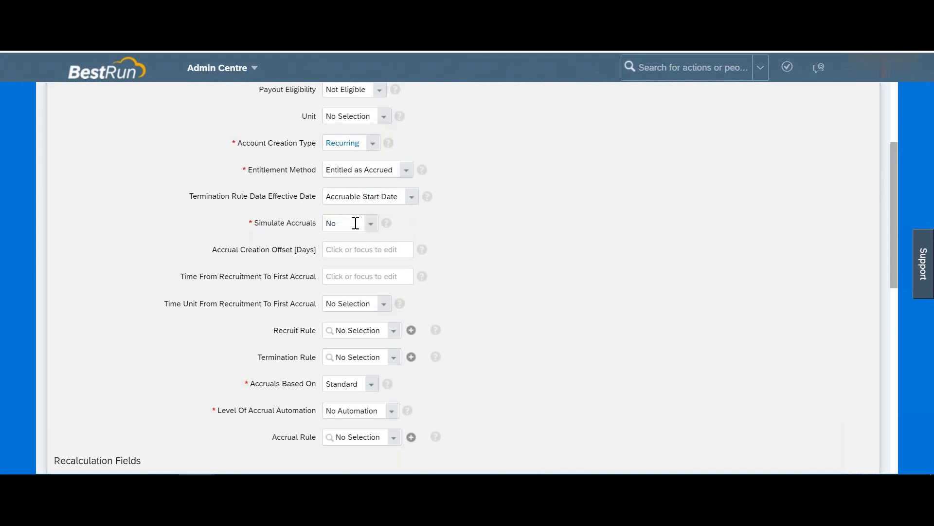
left_click(370, 230)
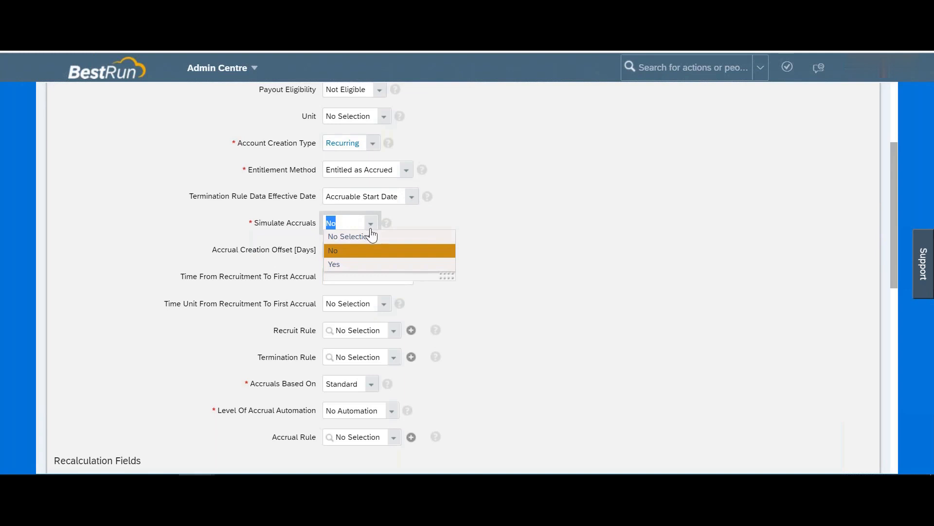
left_click(387, 224)
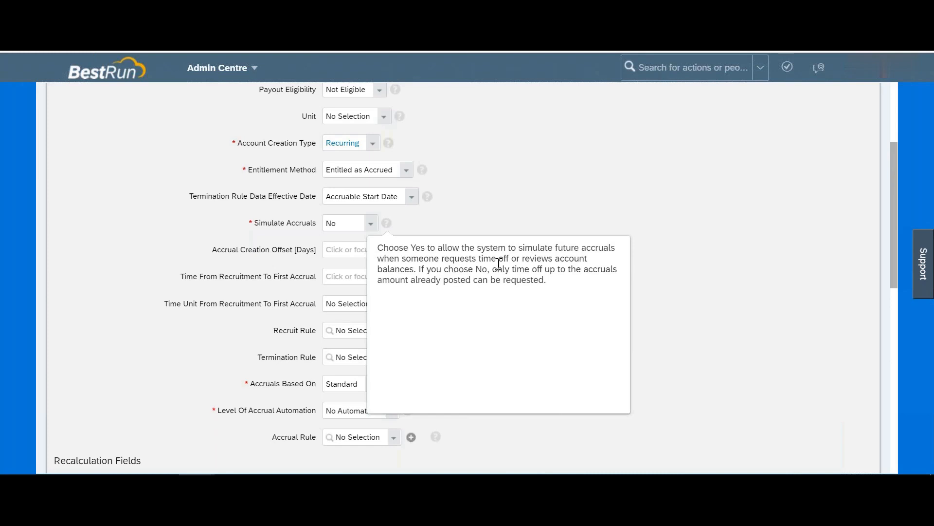
left_click_drag(419, 269, 547, 280)
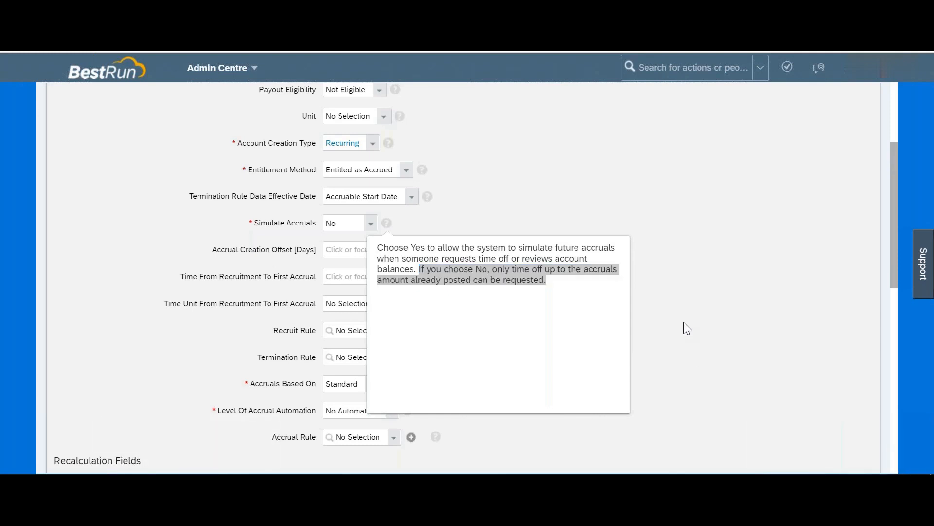
left_click(588, 165)
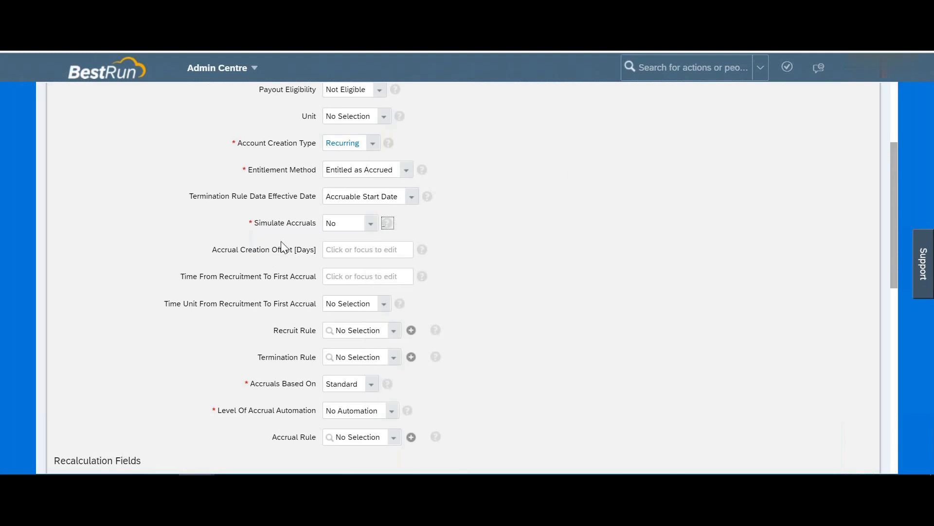
scroll(298, 253, "down", 2)
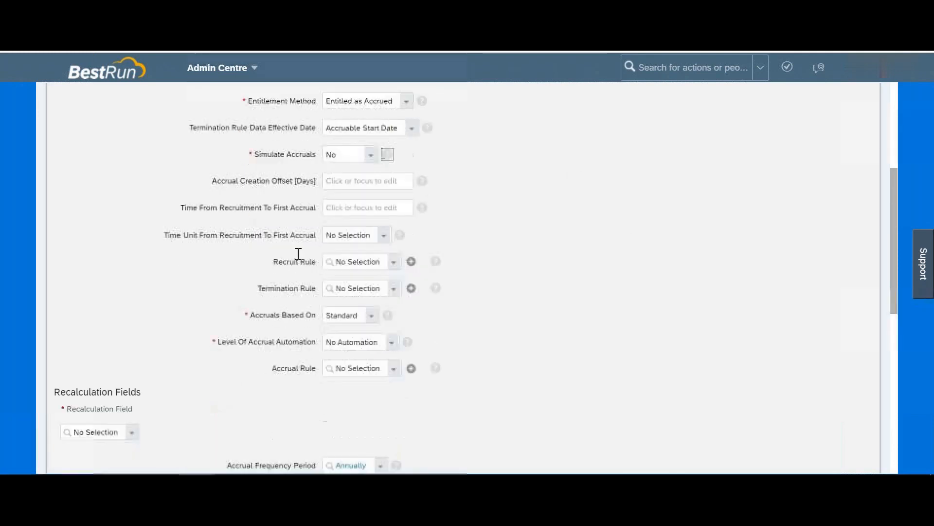
left_click_drag(231, 152, 308, 153)
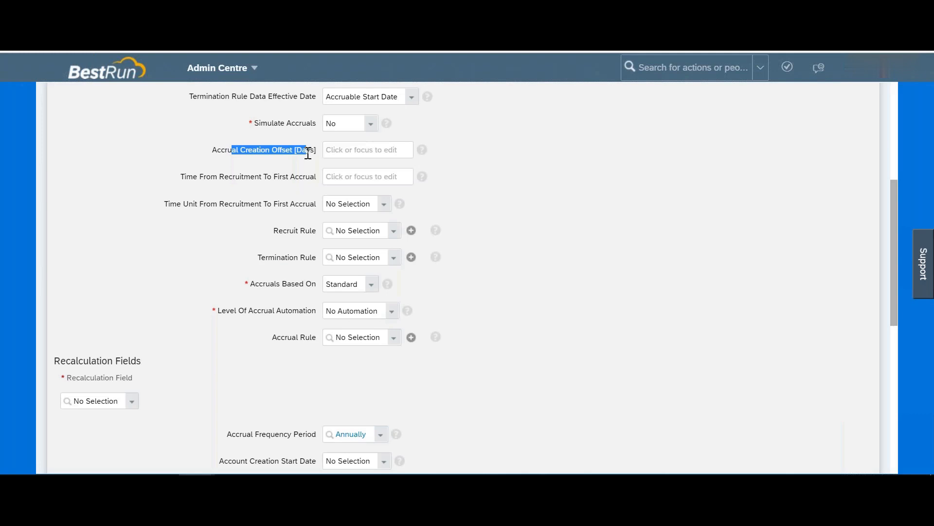
left_click(339, 149)
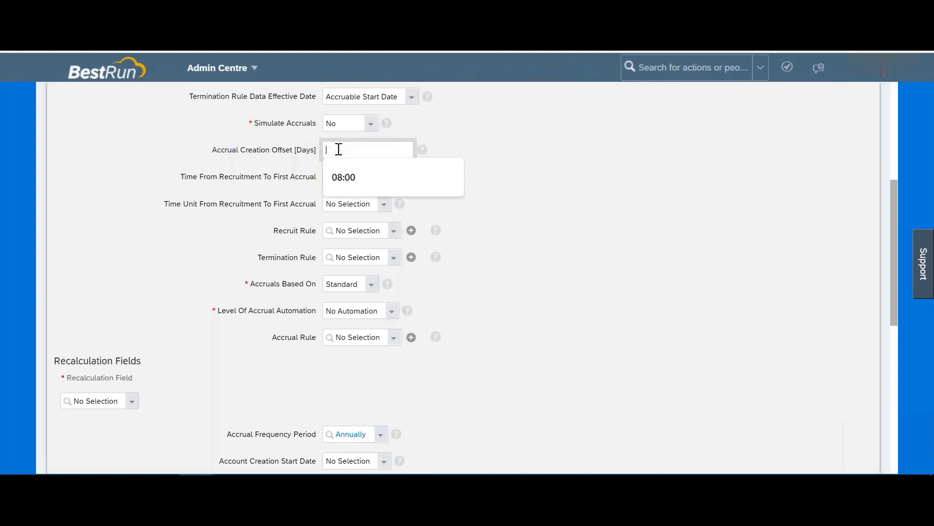
type("0")
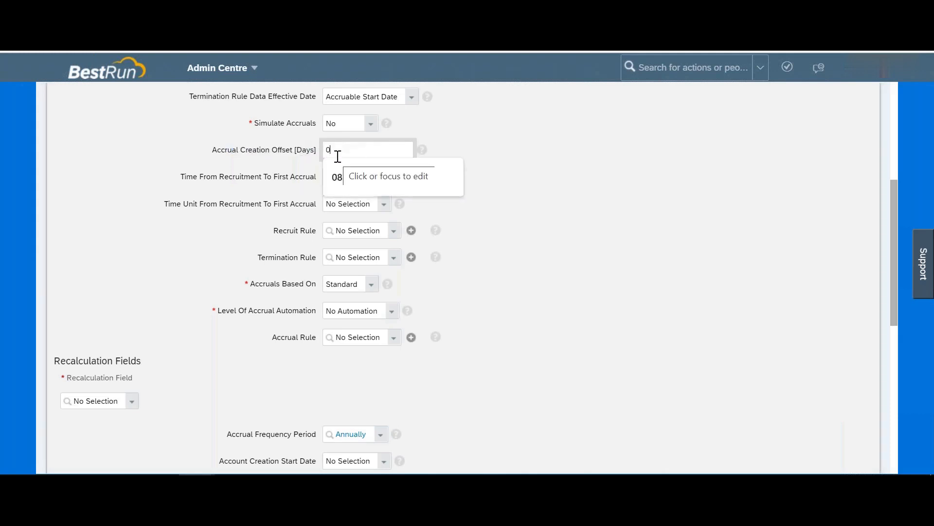
key("BackSpace")
type("30")
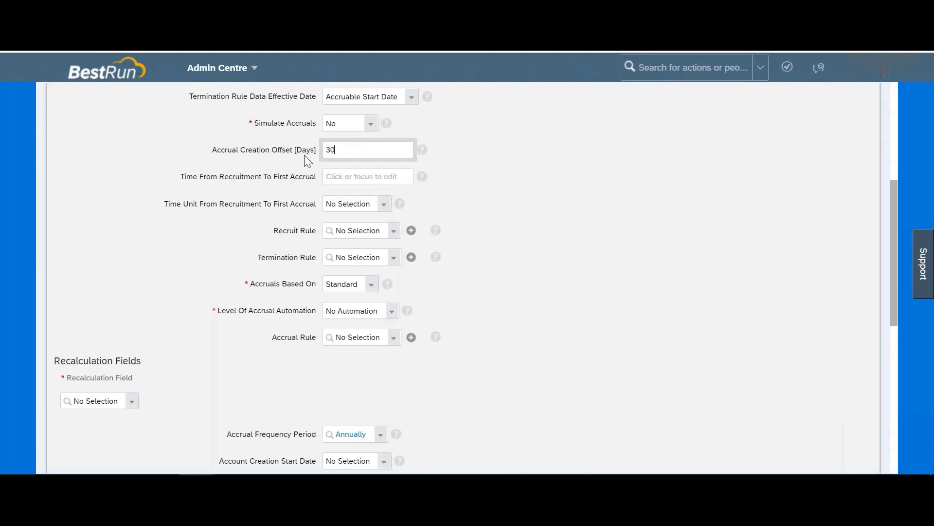
double_click(283, 149)
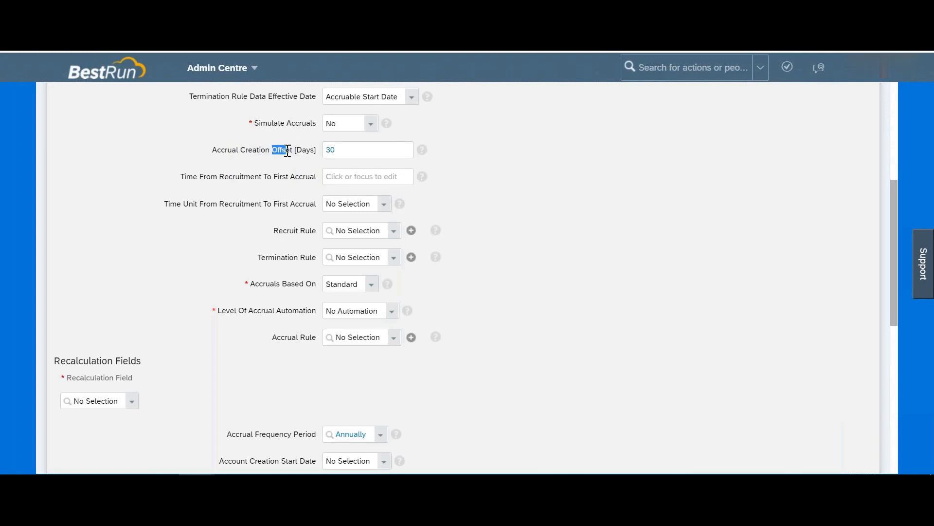
left_click_drag(212, 150, 291, 152)
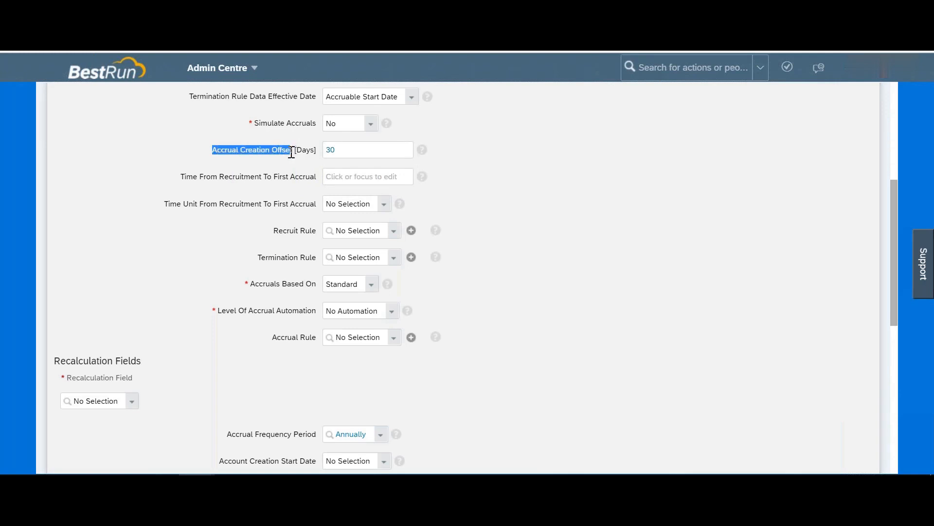
double_click(352, 152)
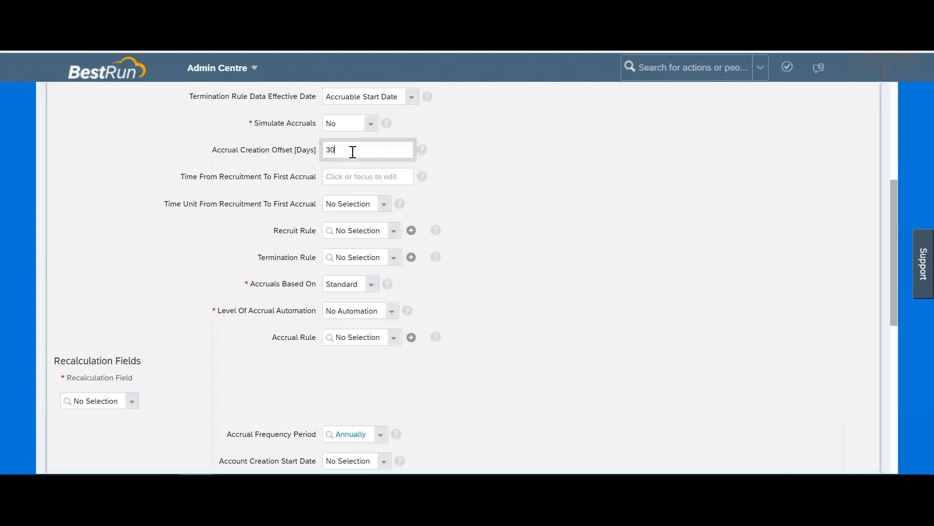
type("0")
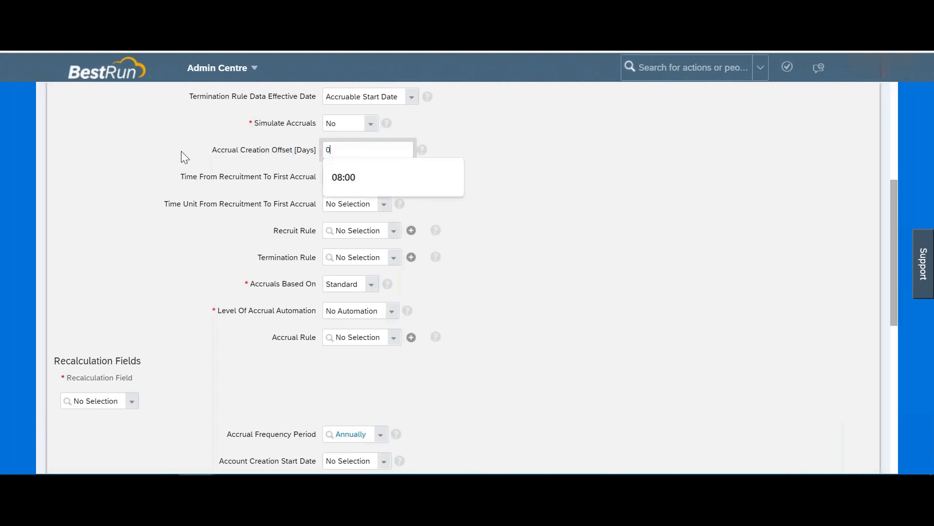
left_click(228, 171)
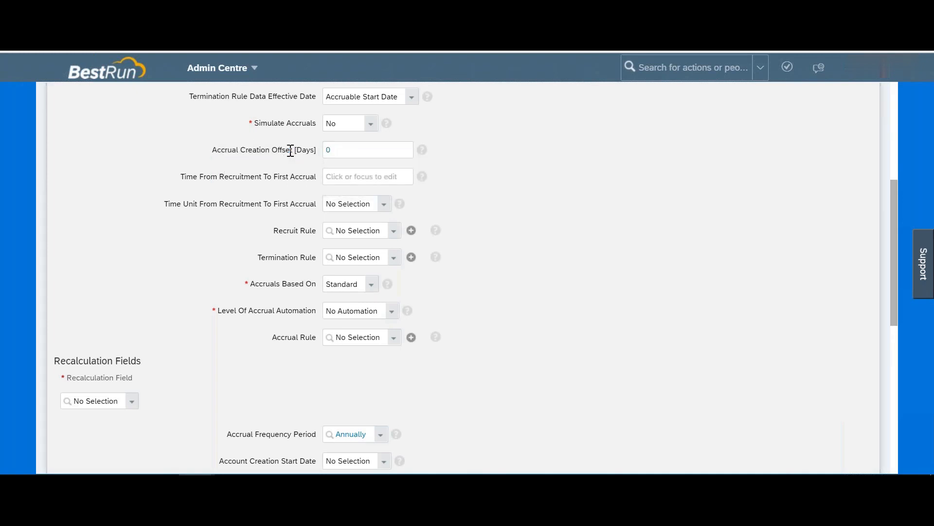
left_click_drag(213, 147, 298, 148)
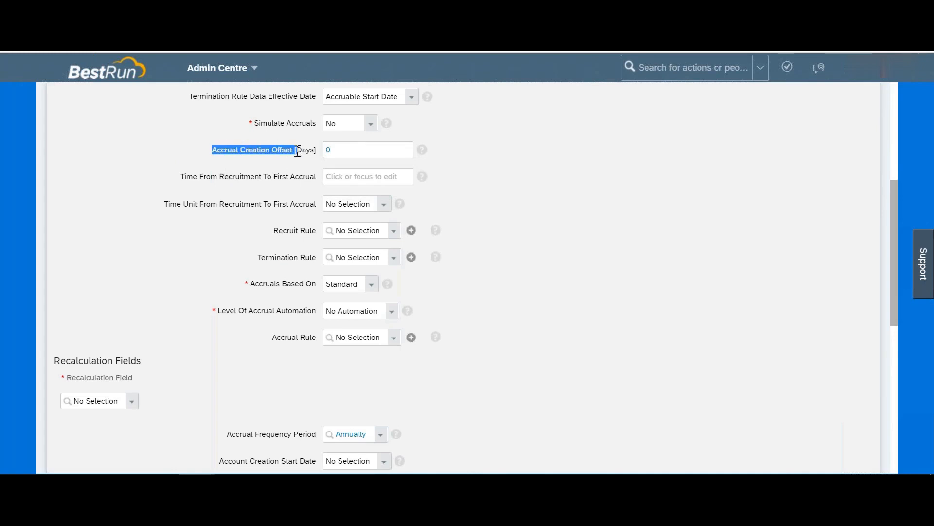
left_click_drag(298, 151, 295, 148)
scroll(340, 146, "down", 1)
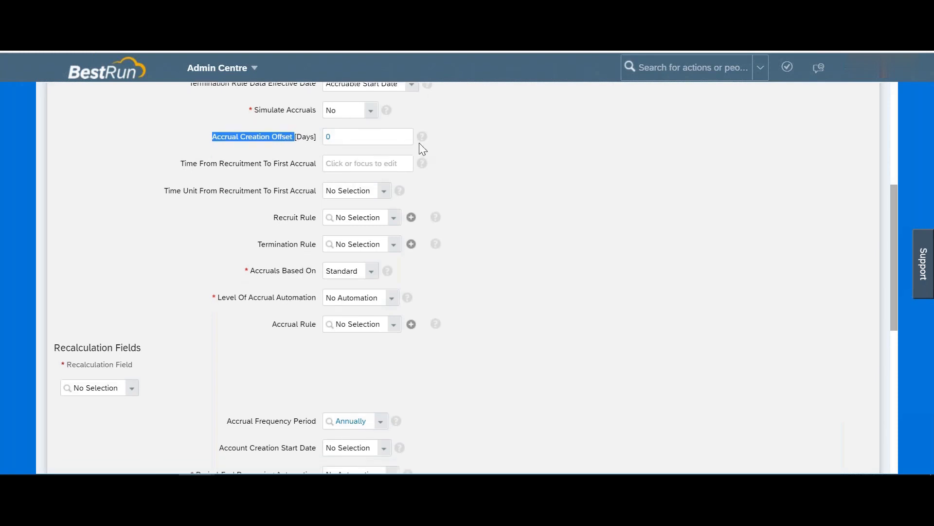
left_click(422, 136)
left_click_drag(430, 161, 709, 189)
left_click(709, 189)
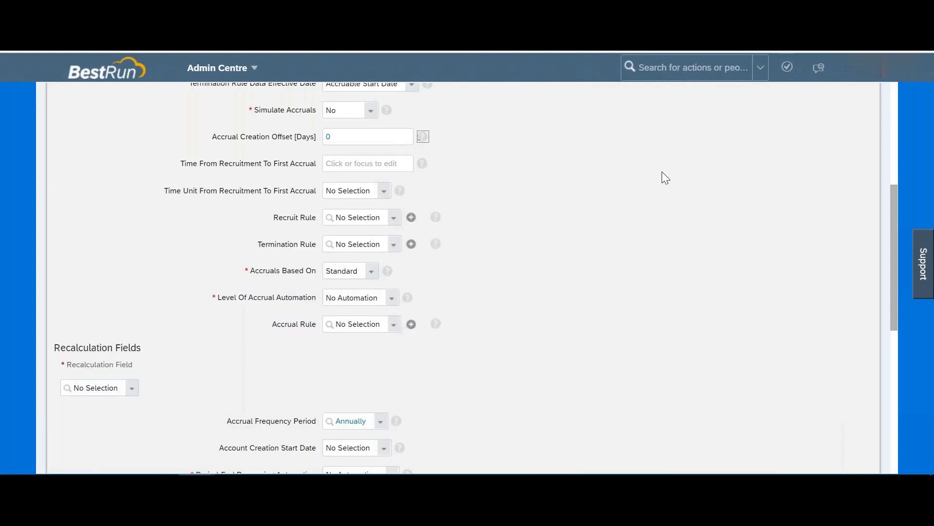
left_click(358, 136)
type("30")
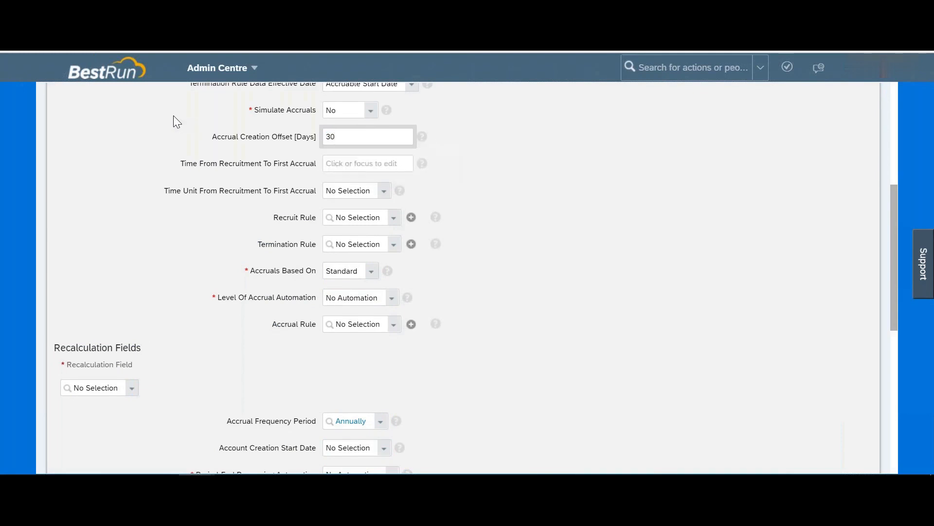
key("BackSpace")
key("BackSpace")
left_click(337, 134)
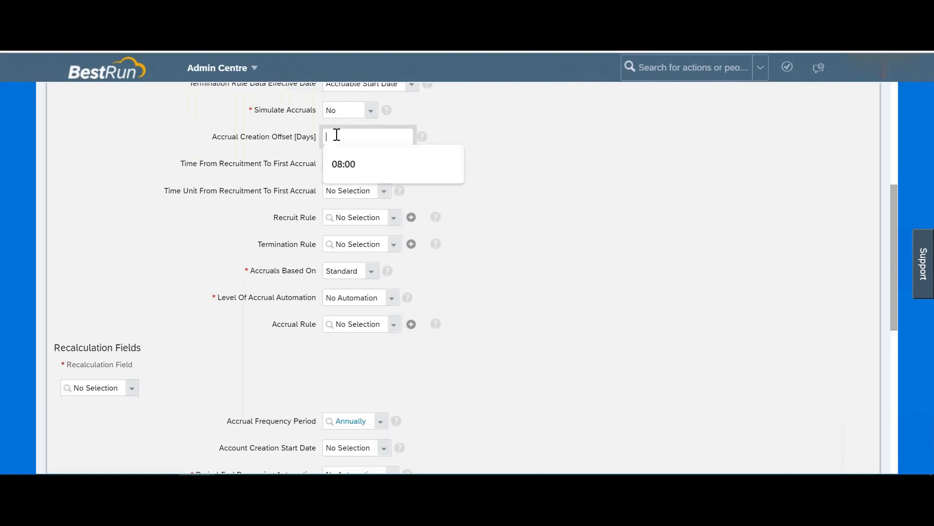
left_click(629, 197)
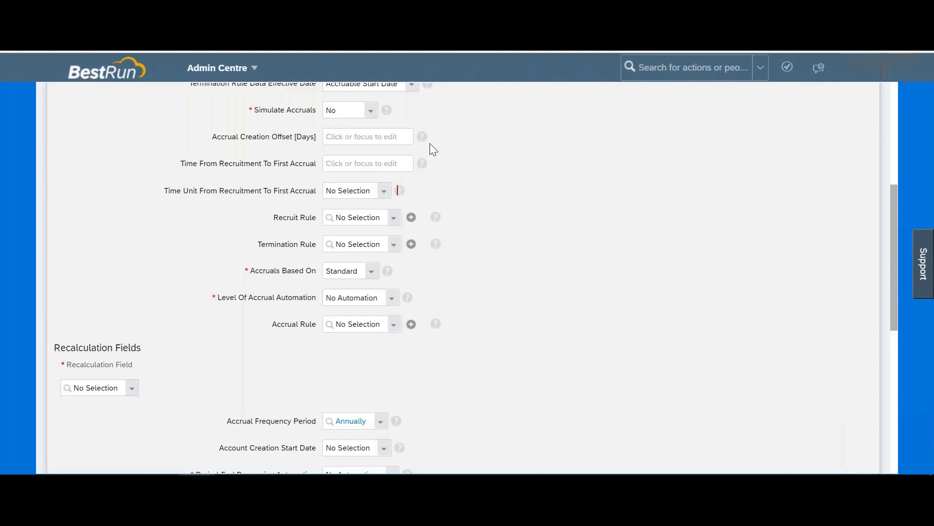
left_click(396, 136)
left_click(546, 144)
left_click_drag(223, 164, 308, 162)
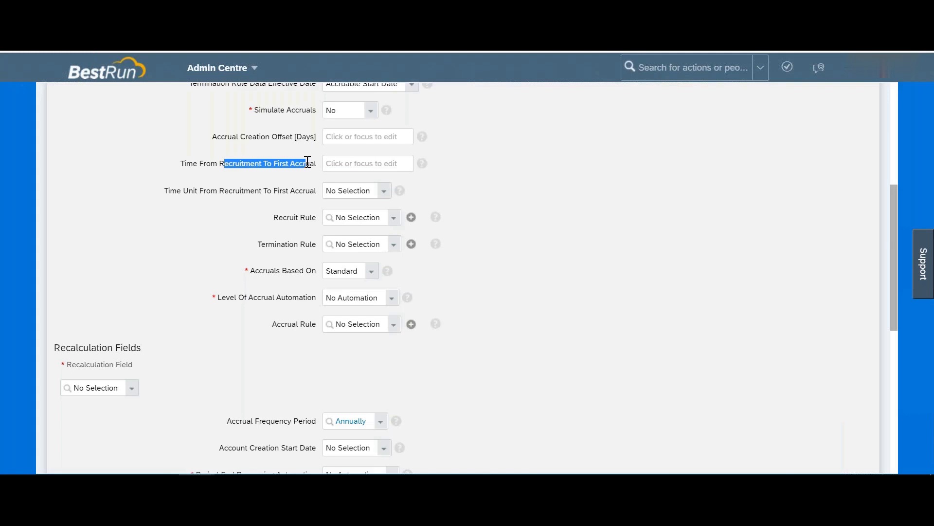
Step: Enter 15 as Time From Recruitment To First Accrual and review its explanation
left_click_drag(186, 163, 319, 162)
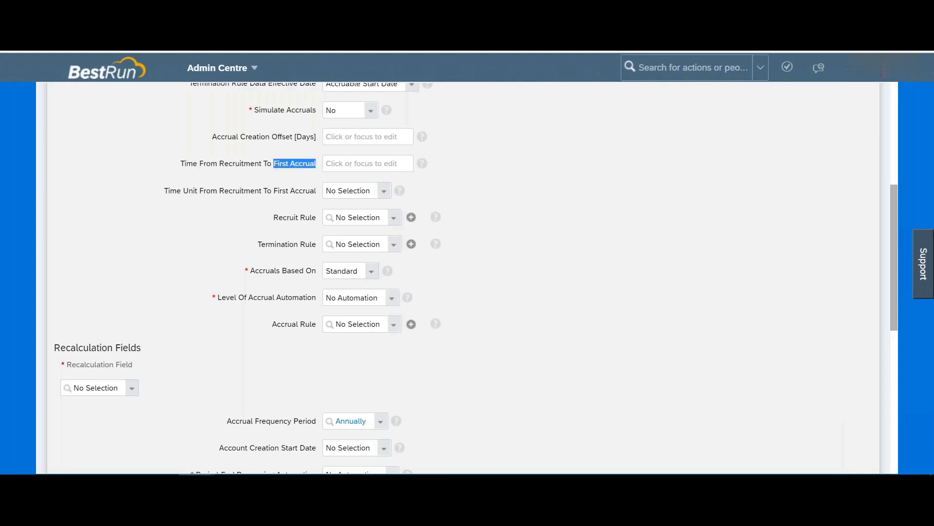
left_click(347, 163)
type("15")
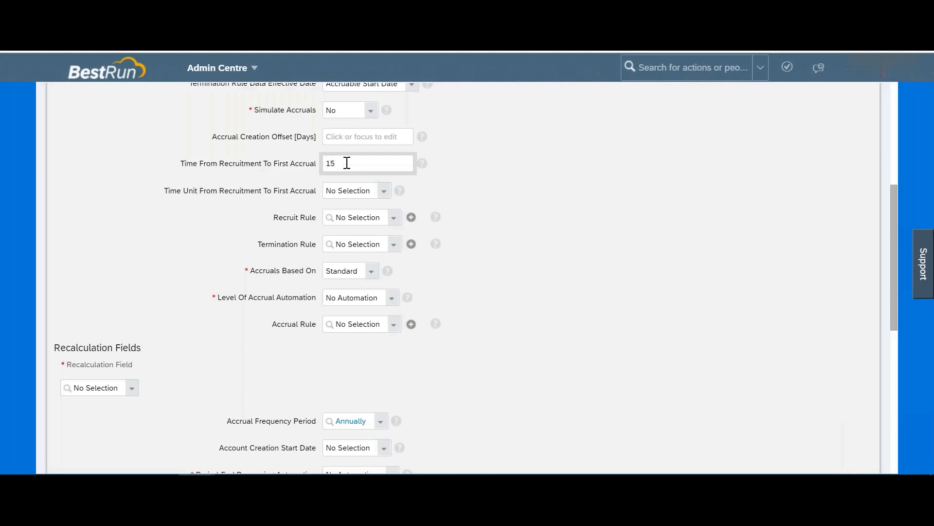
left_click(423, 164)
left_click_drag(430, 188, 702, 221)
left_click(702, 220)
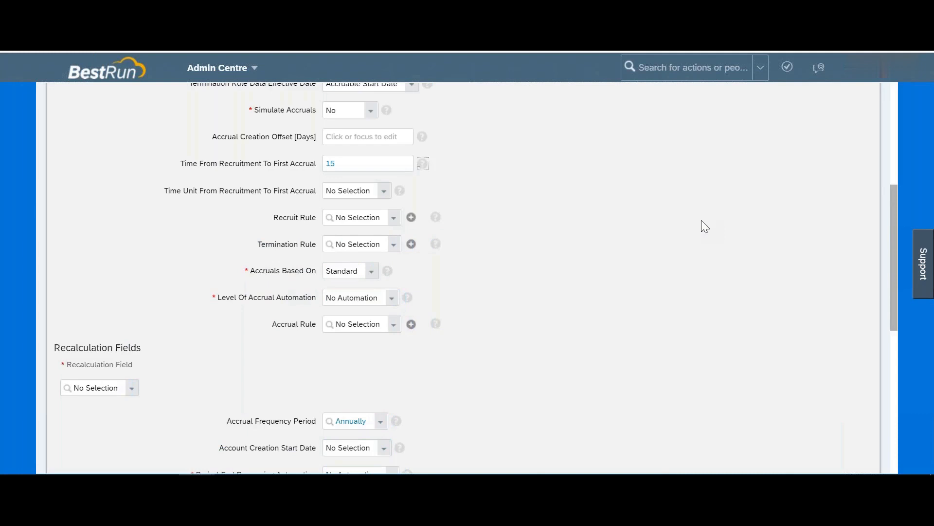
left_click(369, 164)
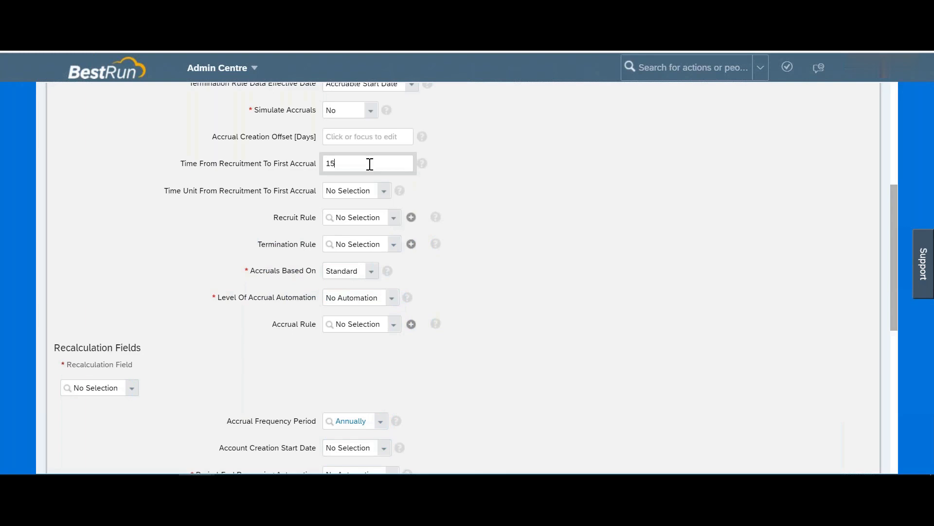
Step: Set the Time Unit From Recruitment To First Accrual to Days
left_click_drag(183, 190, 314, 189)
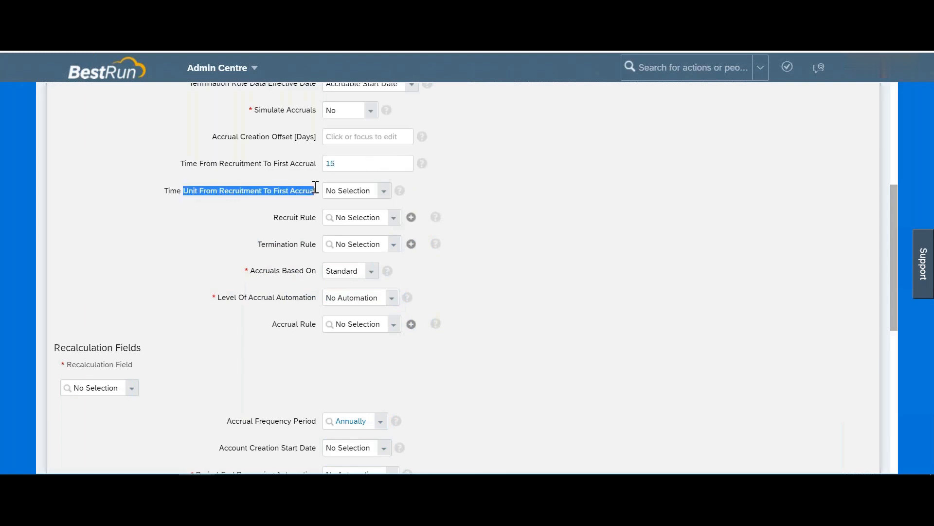
left_click(385, 192)
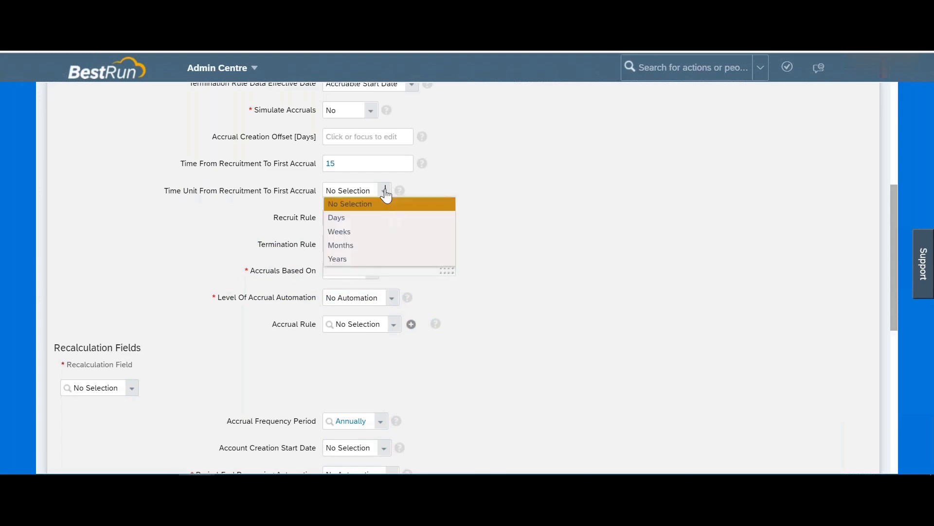
left_click(339, 221)
left_click(340, 163)
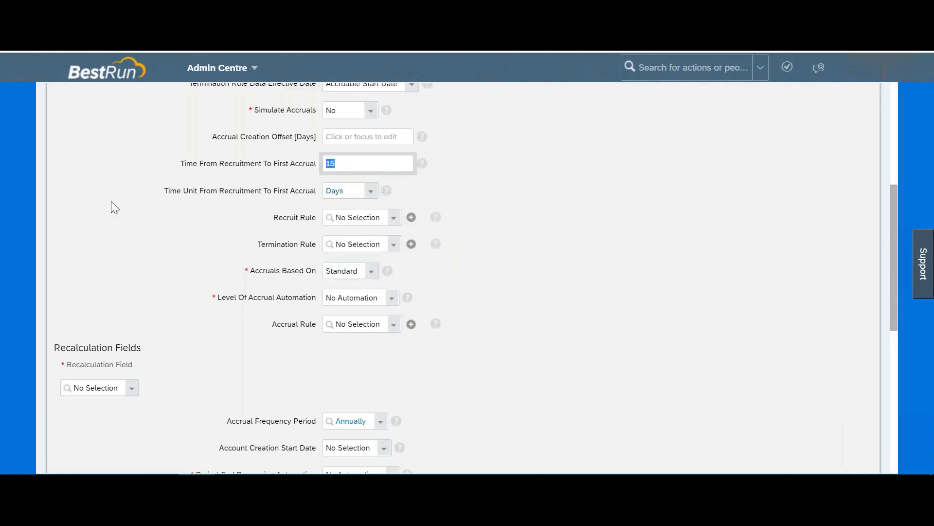
left_click_drag(278, 218, 312, 219)
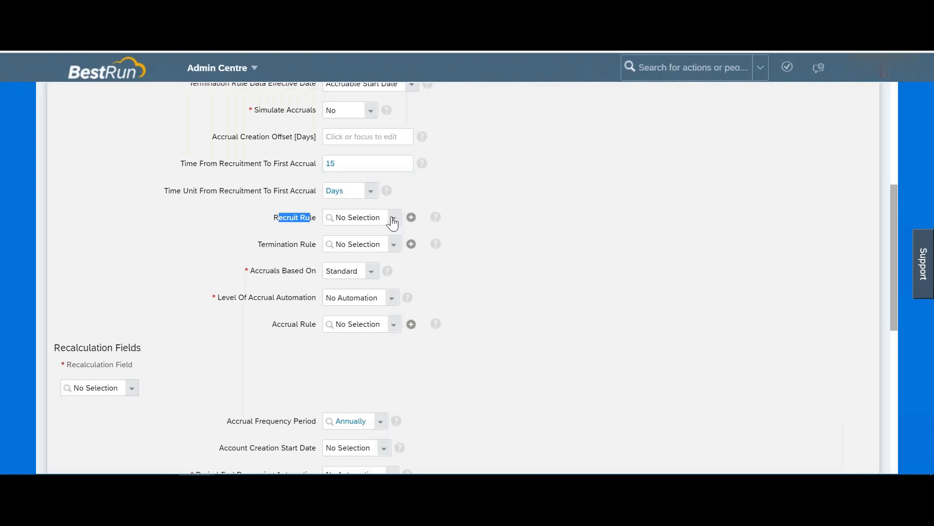
left_click_drag(270, 214, 317, 223)
Step: Keep Accruals Based On set to Standard
left_click_drag(268, 246, 299, 247)
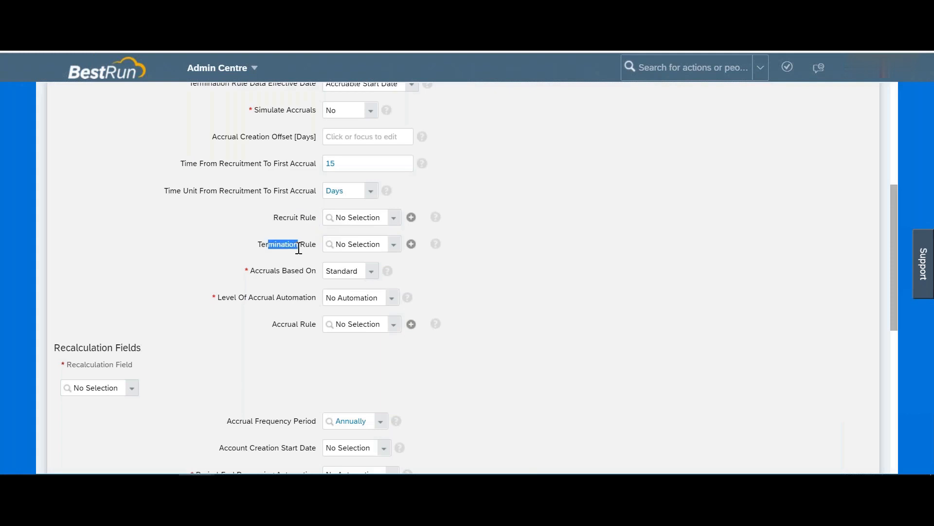
left_click(373, 272)
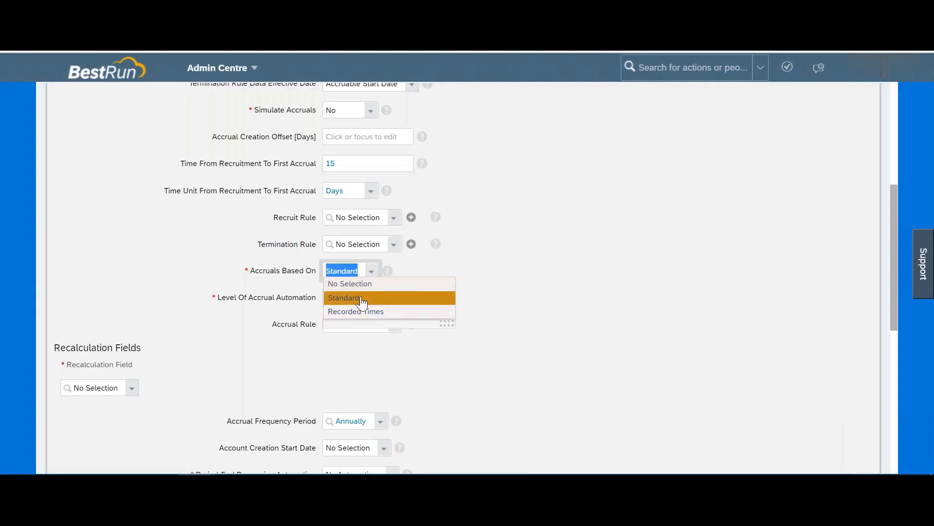
left_click(362, 300)
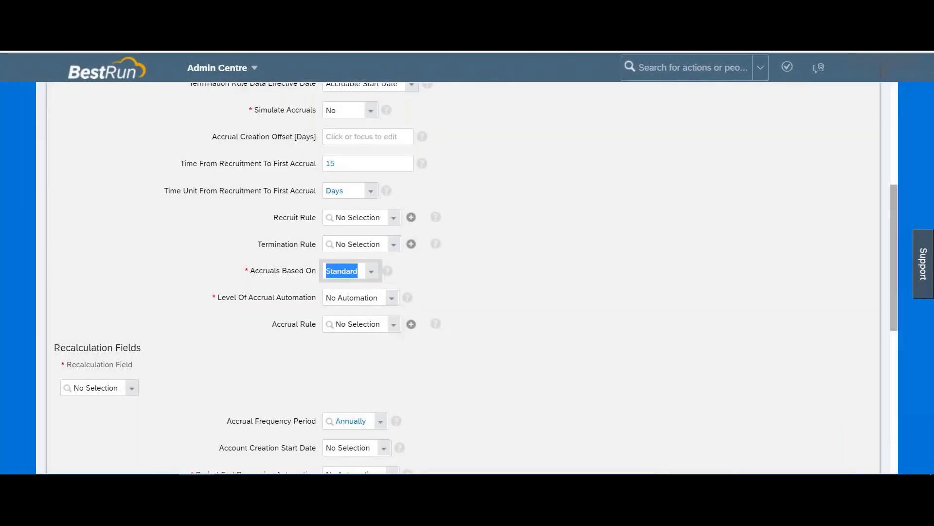
Step: Set Level Of Accrual Automation to Automatic Accrual Creation, leaving Accrual Rule unselected
left_click_drag(226, 298, 293, 298)
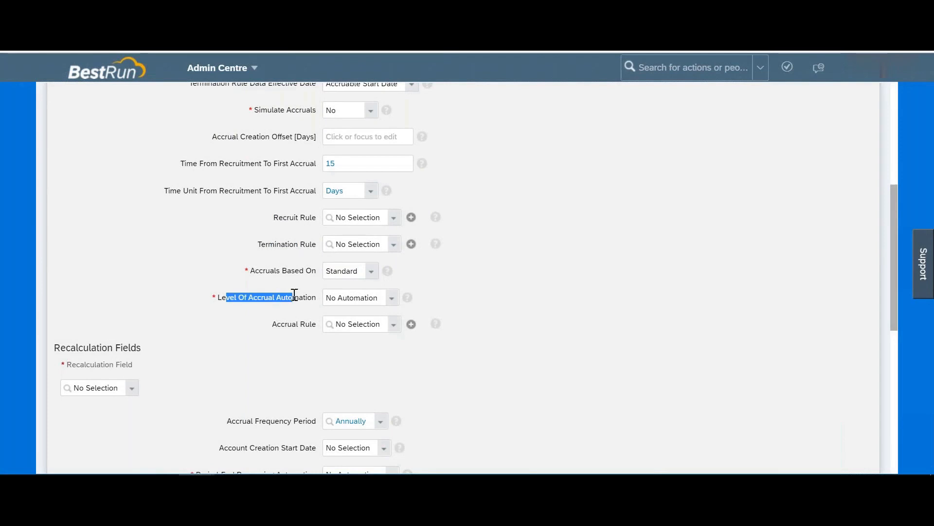
left_click(392, 301)
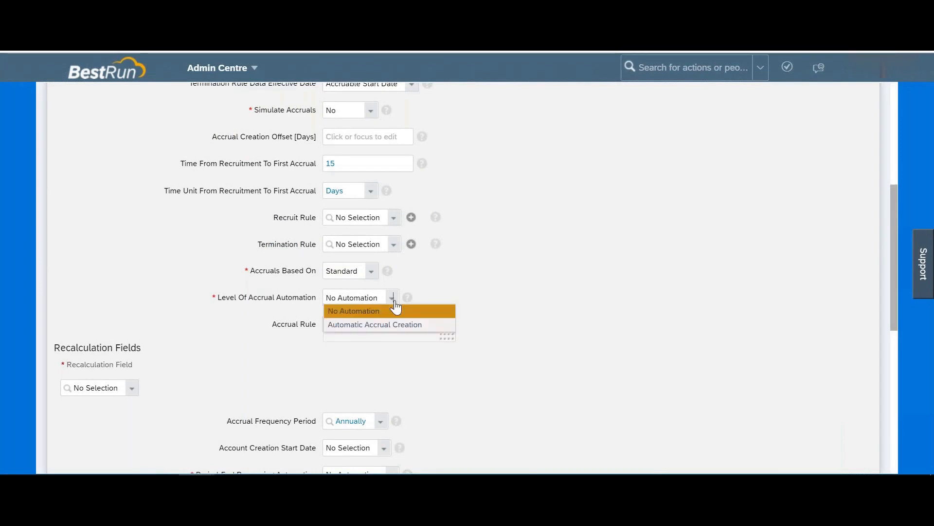
left_click(368, 325)
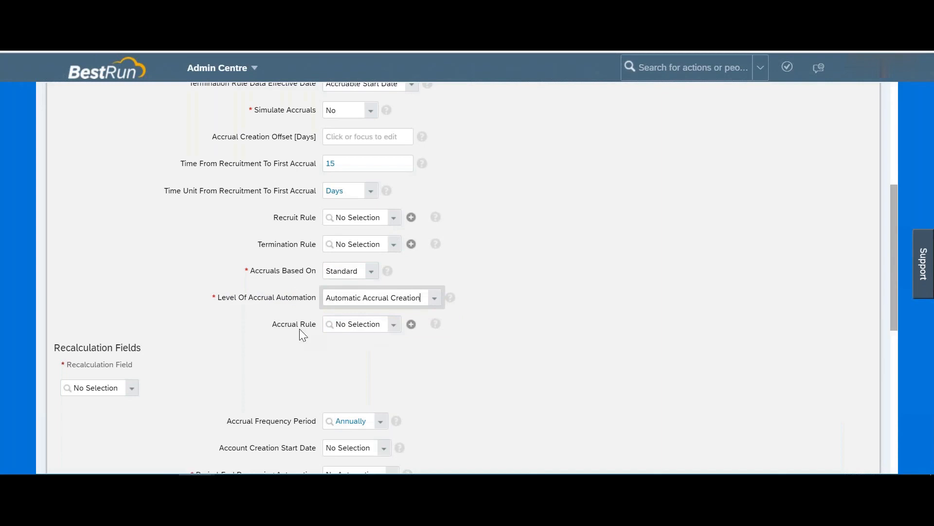
left_click_drag(292, 325, 323, 324)
Step: Choose Company (company) as the time account type's Recalculation Field
scroll(322, 323, "down", 1)
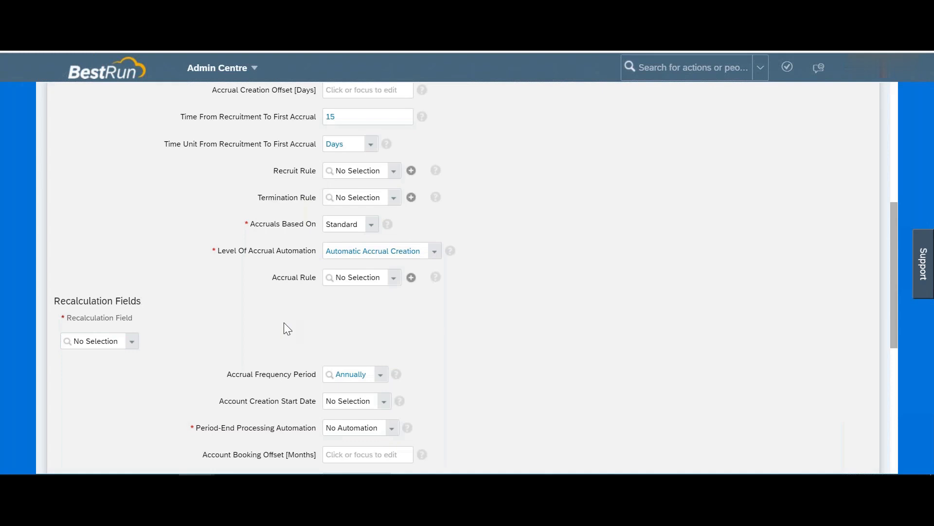
scroll(284, 322, "down", 2)
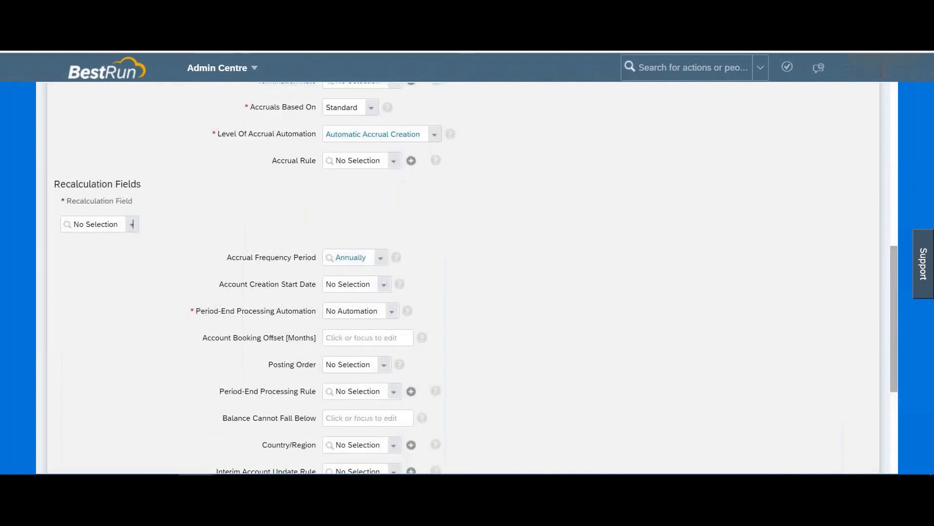
left_click(131, 224)
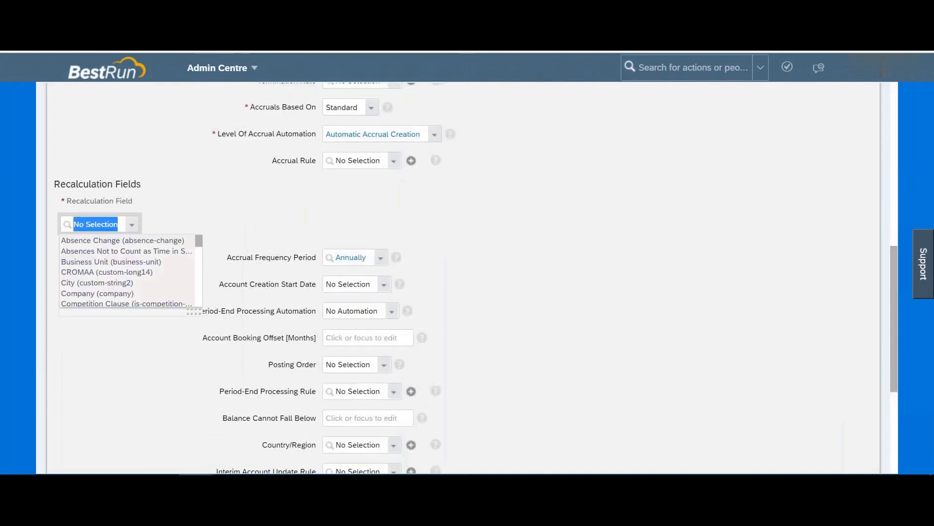
left_click(100, 294)
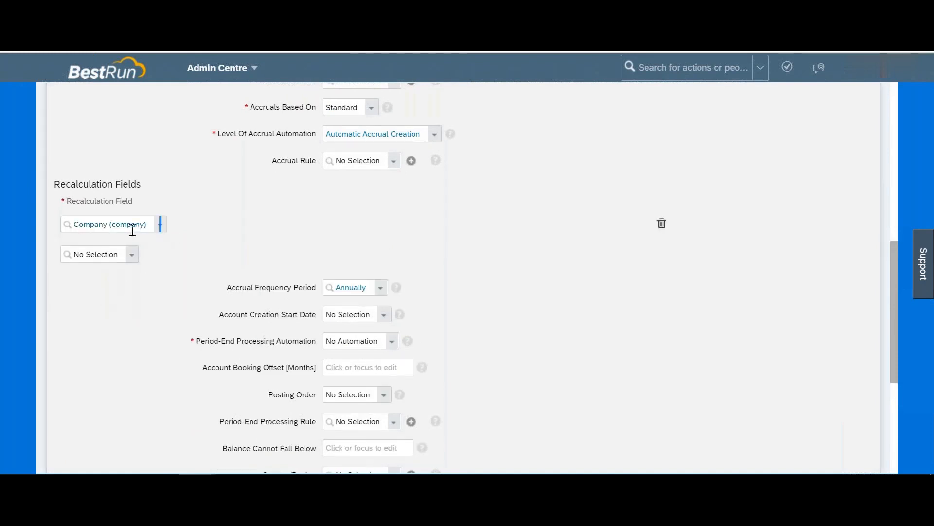
mouse_move(83, 231)
left_mouse_down()
mouse_move(72, 227)
mouse_move(83, 230)
left_mouse_up()
Step: Set Account Creation Start Date to the Account Valid From option
scroll(504, 320, "down", 3)
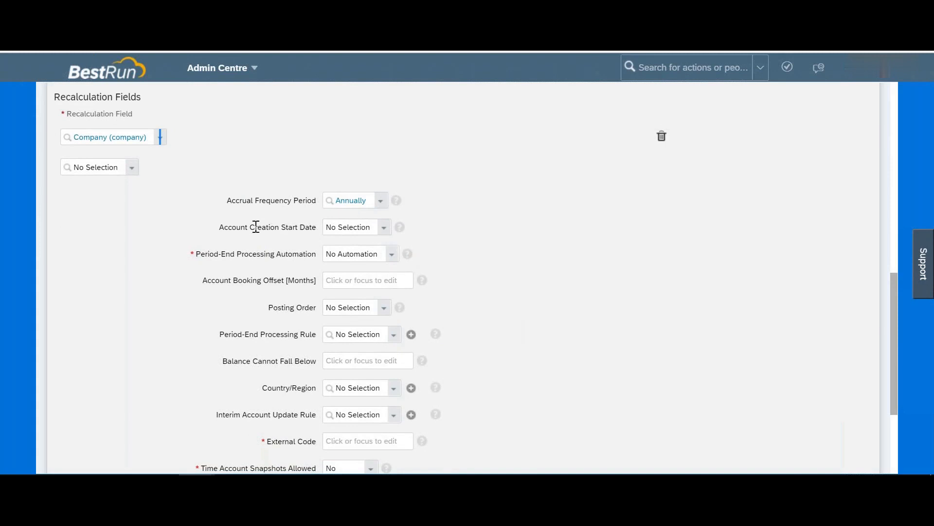
left_click_drag(233, 227, 307, 232)
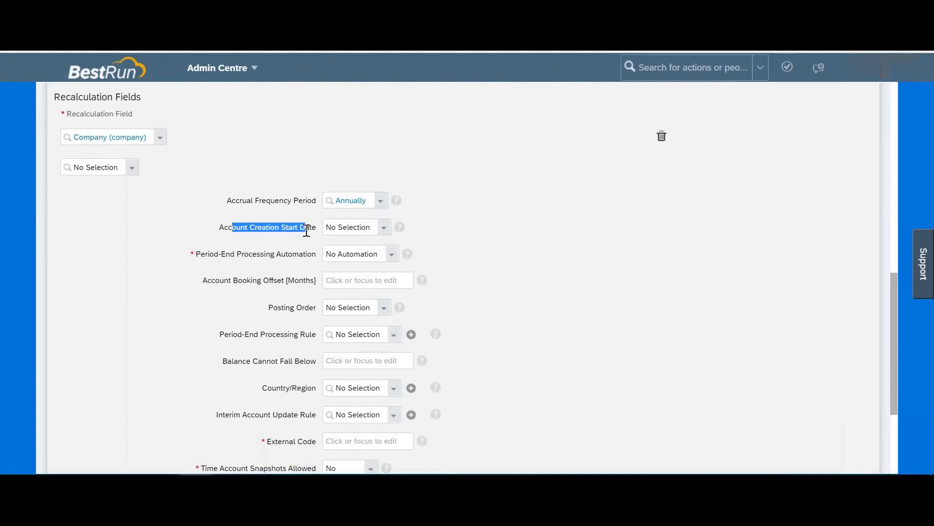
left_click(384, 230)
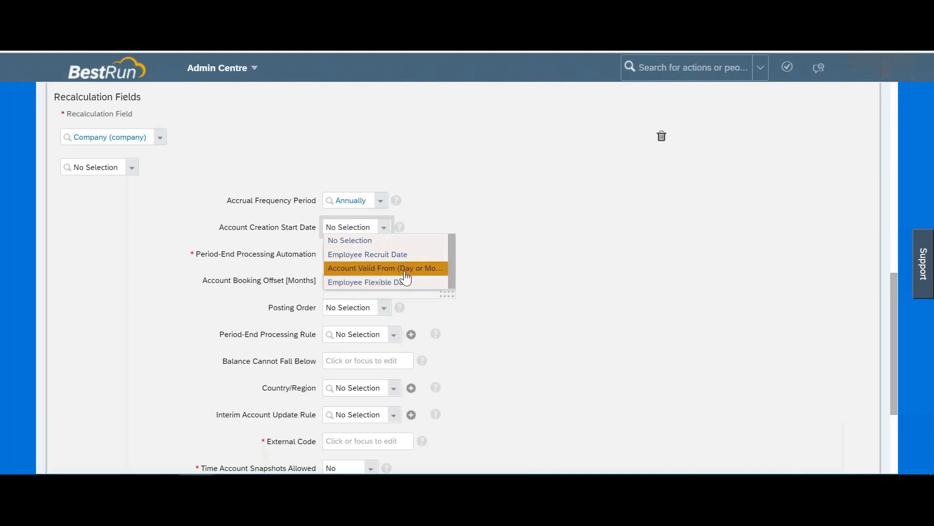
left_click(406, 273)
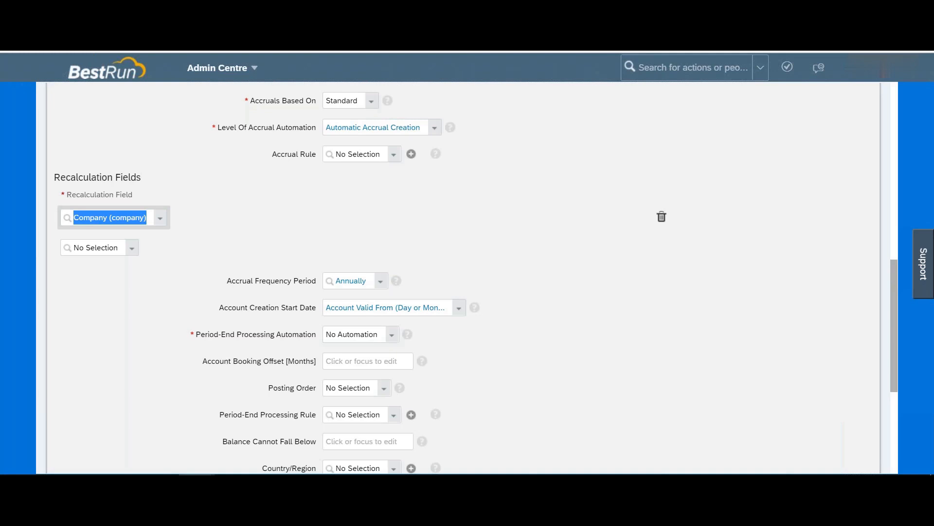
scroll(397, 271, "down", 3)
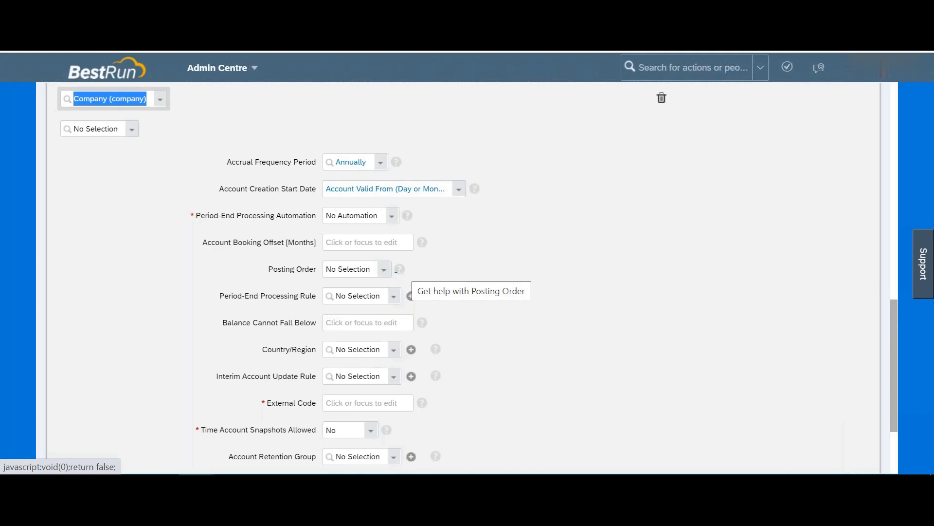
left_click_drag(209, 217, 283, 216)
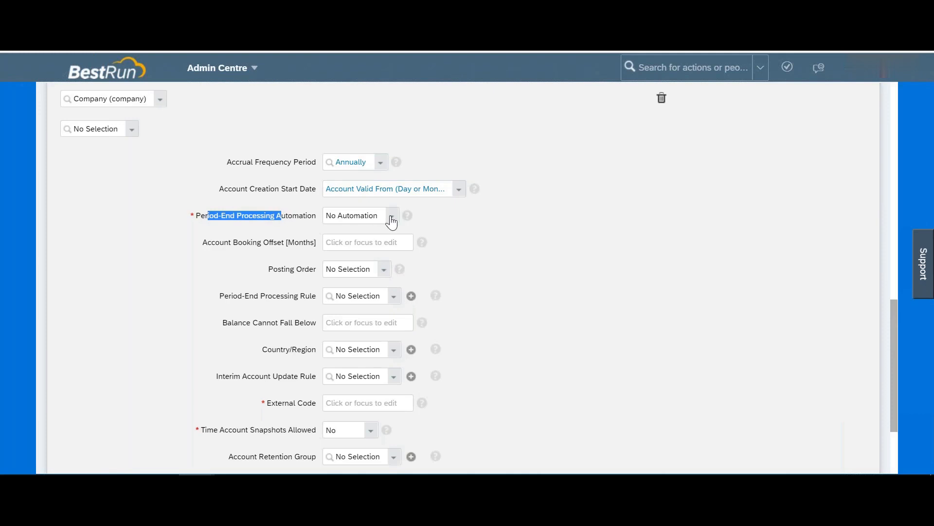
left_click(392, 222)
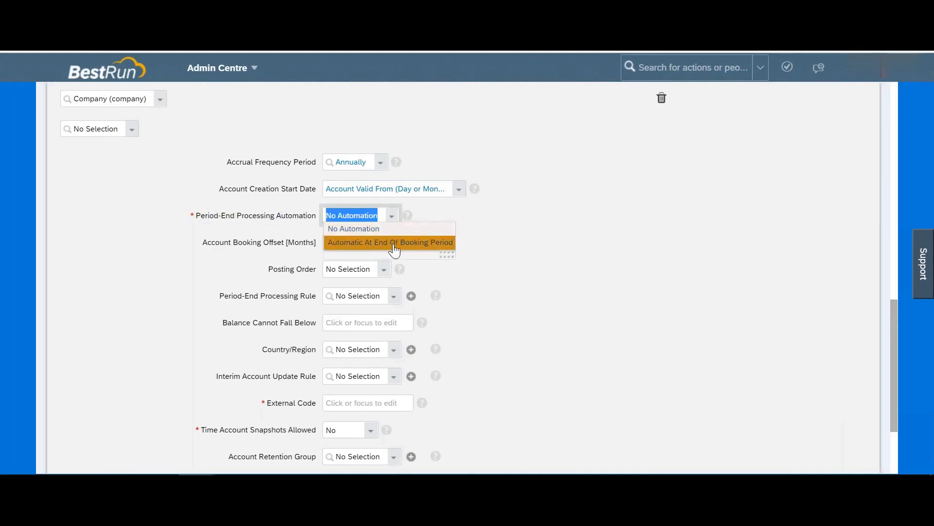
left_click(592, 227)
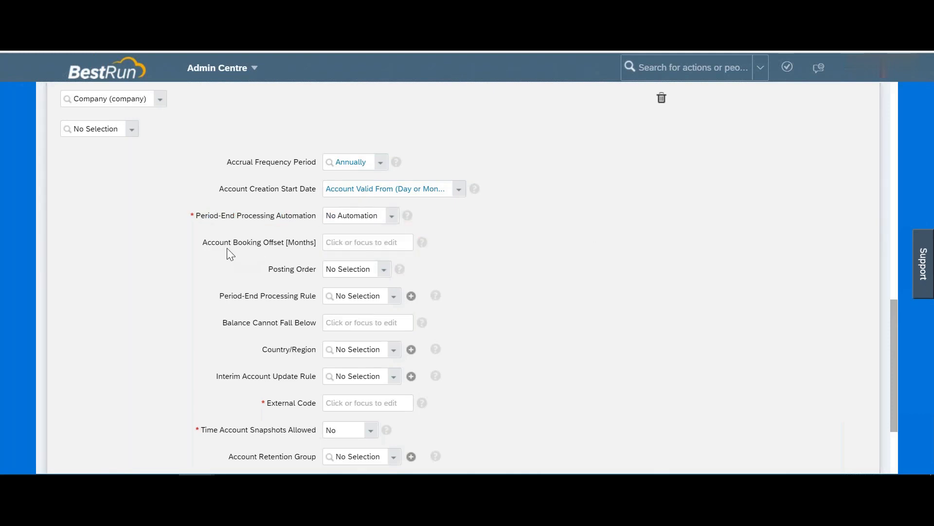
left_click_drag(224, 242, 279, 241)
left_click(339, 242)
type("1")
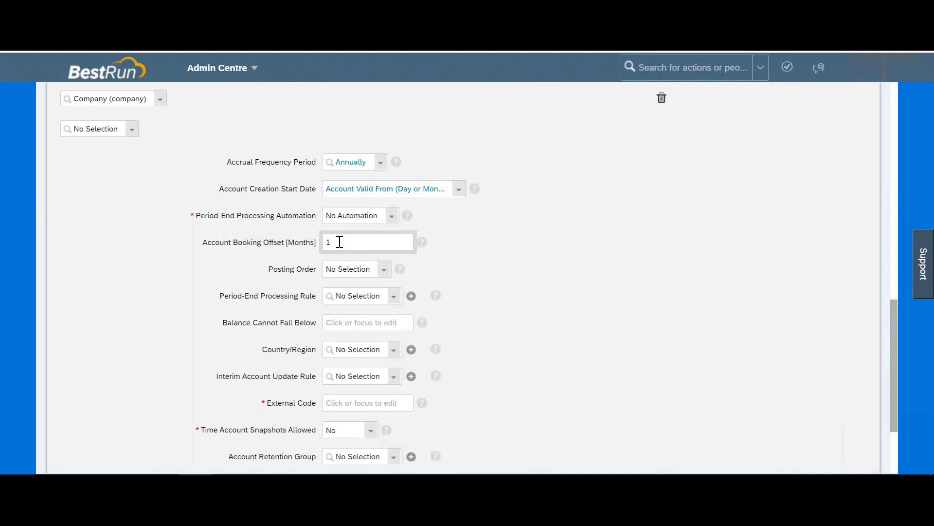
left_click_drag(336, 242, 311, 246)
type("3")
key("BackSpace")
type("6")
key("BackSpace")
left_click_drag(229, 215, 261, 218)
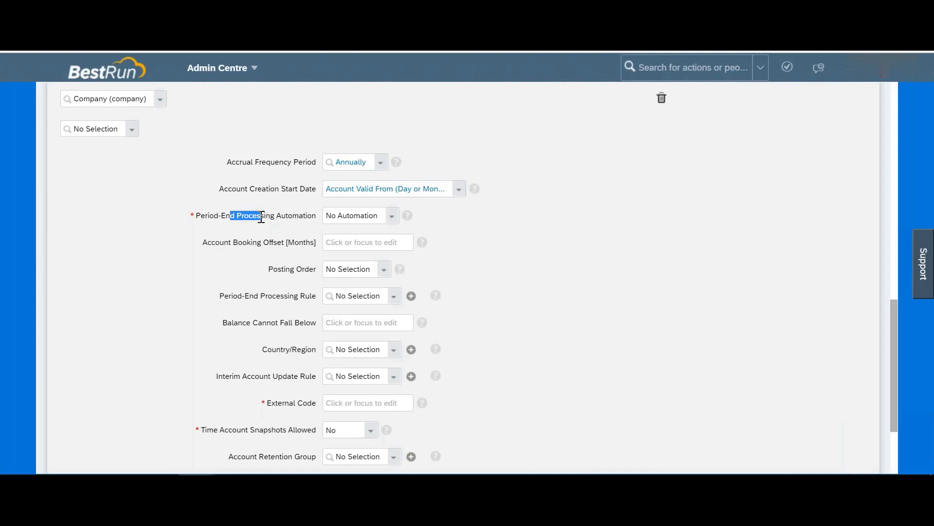
left_click_drag(194, 215, 249, 216)
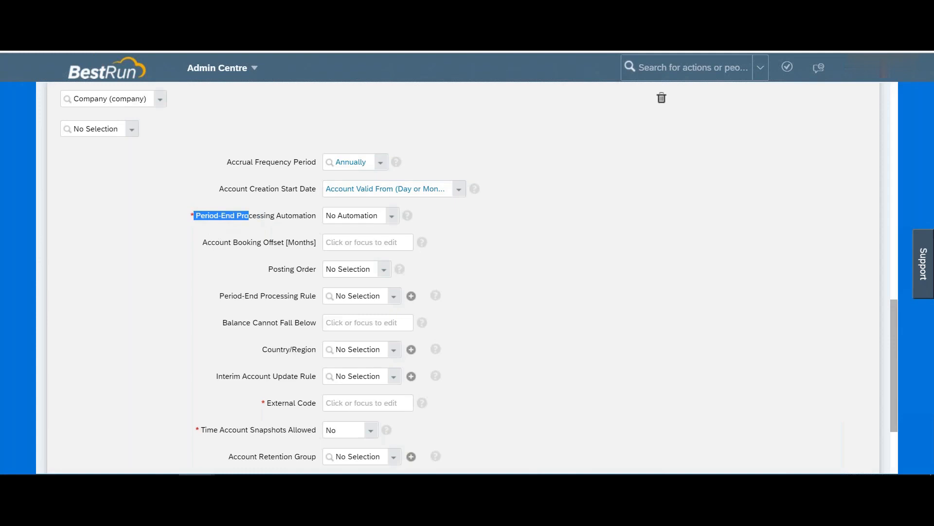
Step: Set Period-End Processing Automation to Automatic At End Of Booking Period
left_click(278, 210)
left_click(392, 220)
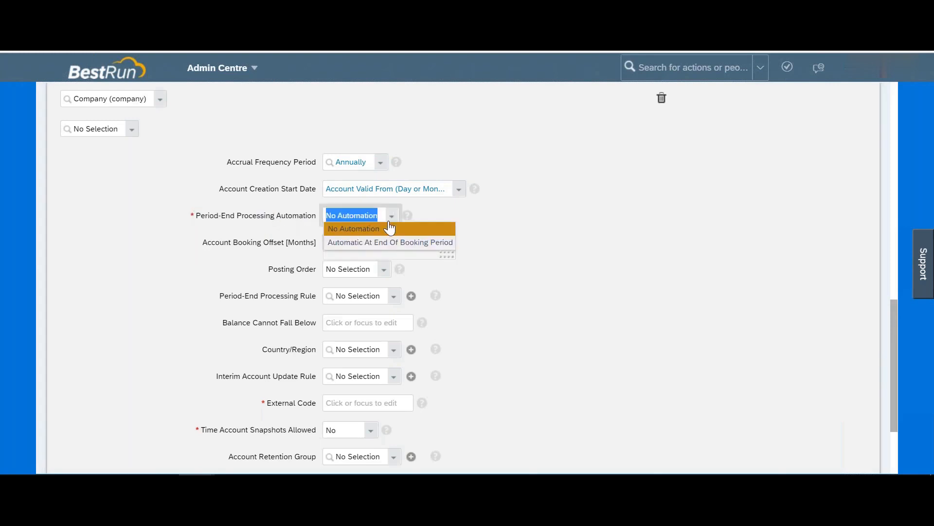
left_click(415, 243)
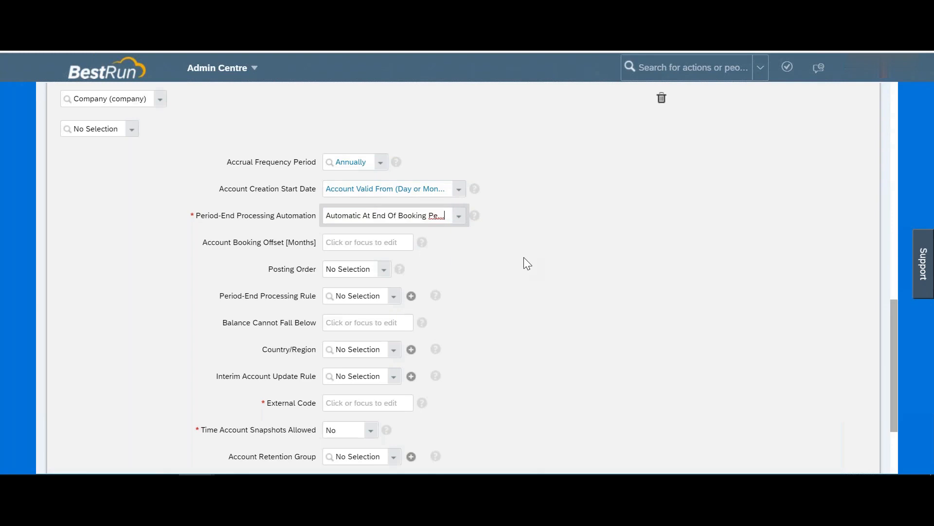
Step: Enter 1 as the Account Booking Offset [Months] and bring up the Posting Order choices
left_click(357, 241)
type("1")
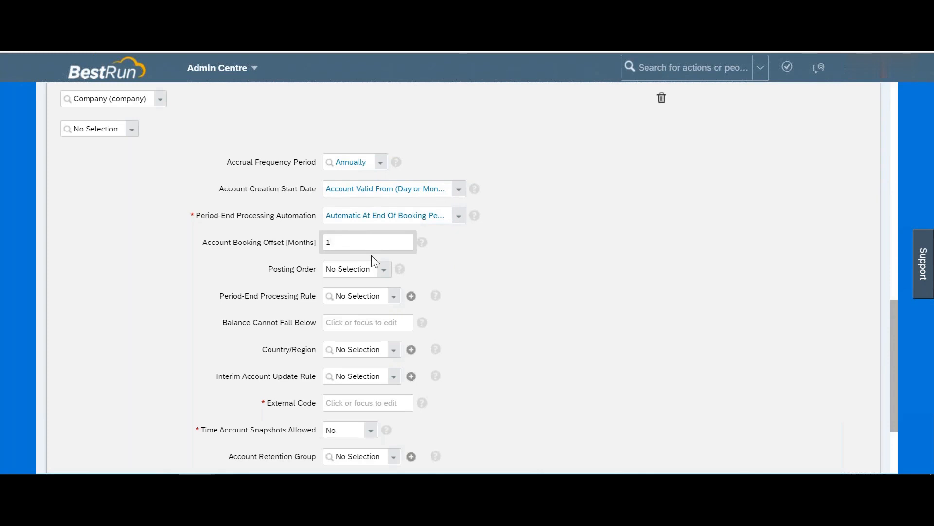
left_click(383, 272)
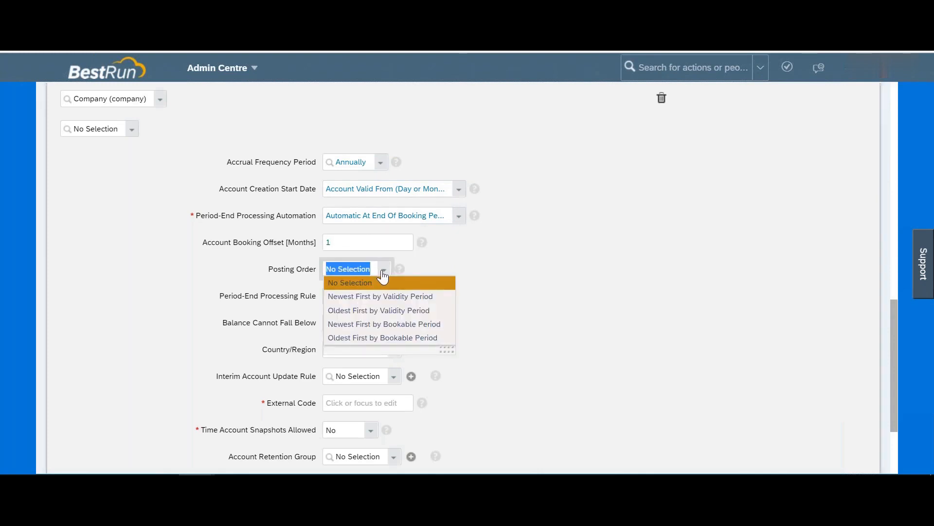
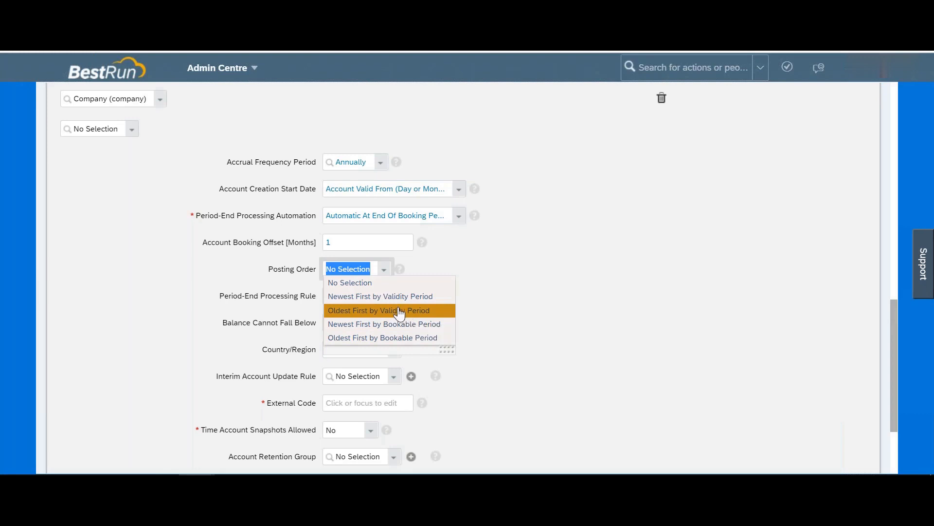
Step: Choose Oldest First by Validity Period as the Posting Order, then move down to Period-End Processing Rule
left_click(407, 314)
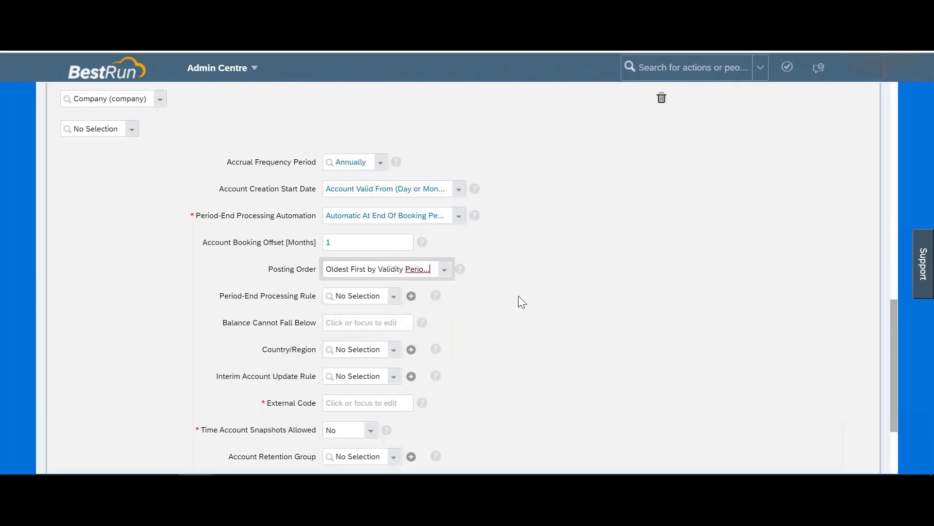
scroll(518, 296, "down", 3)
left_click_drag(249, 180, 314, 179)
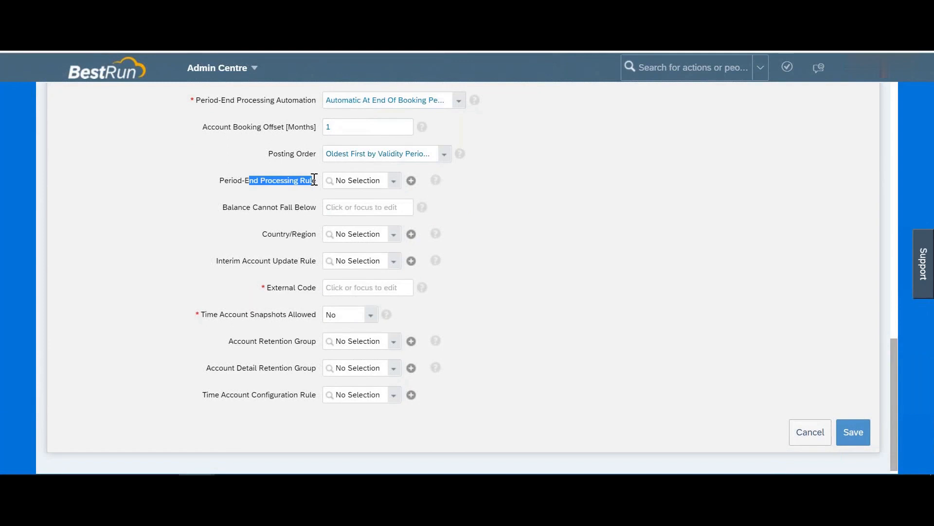
Step: Enter -5 as Balance Cannot Fall Below and view its help on borrowing time
left_click(336, 203)
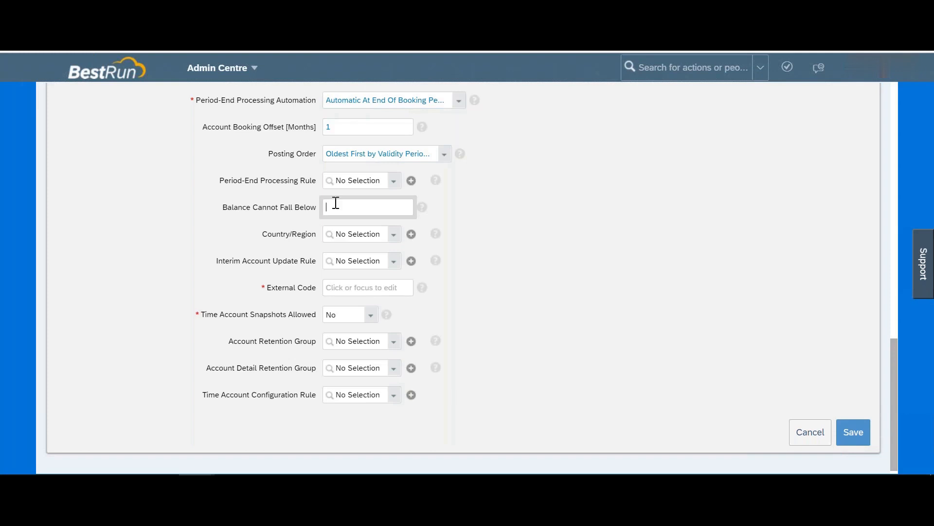
type("5")
left_click_drag(336, 205, 325, 205)
left_click(421, 209)
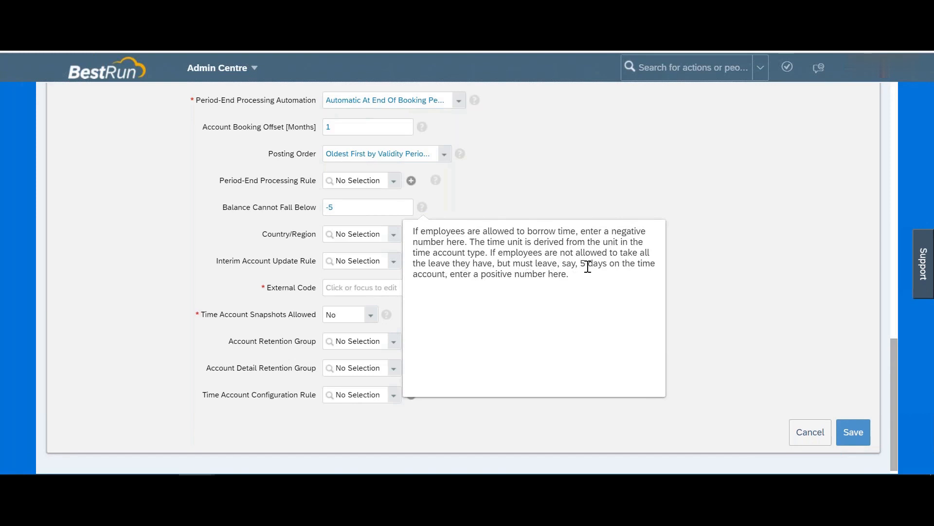
Step: Close the balance-limit help popup, leaving the -5 floor in the field
left_click_drag(457, 274, 579, 286)
left_click(581, 287)
left_click(696, 266)
left_click(364, 209)
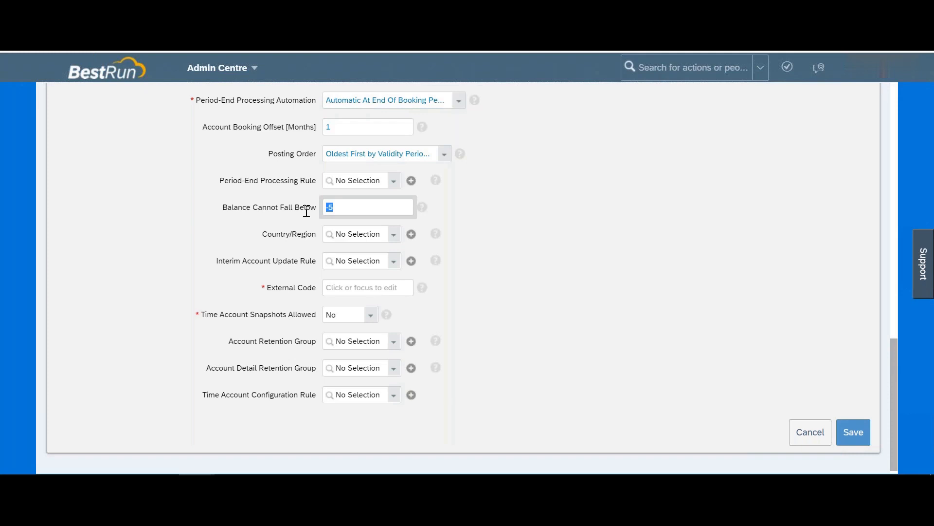
Step: Review Interim Account Update Rule and read the Time Account Snapshots Allowed help
left_click_drag(259, 261, 307, 290)
left_click_drag(228, 314, 260, 314)
left_click(387, 315)
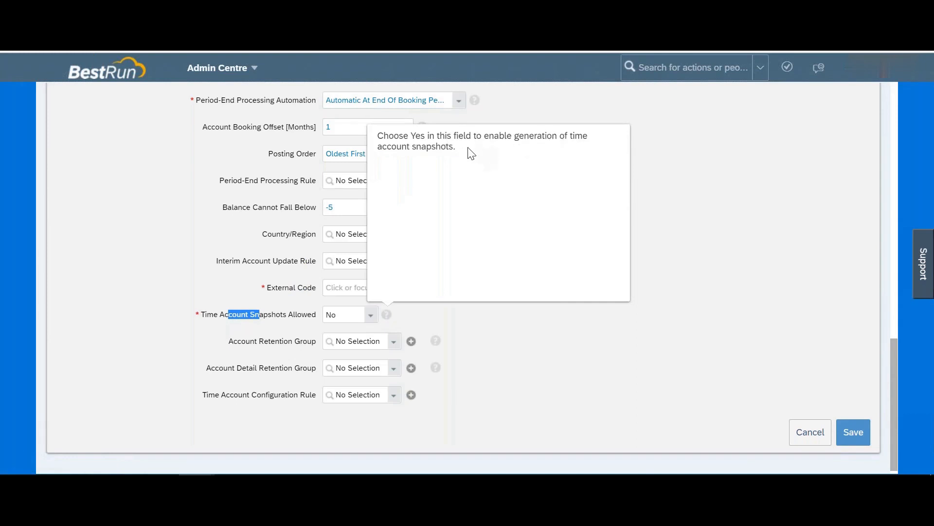
left_click_drag(471, 153, 287, 127)
left_click(173, 204)
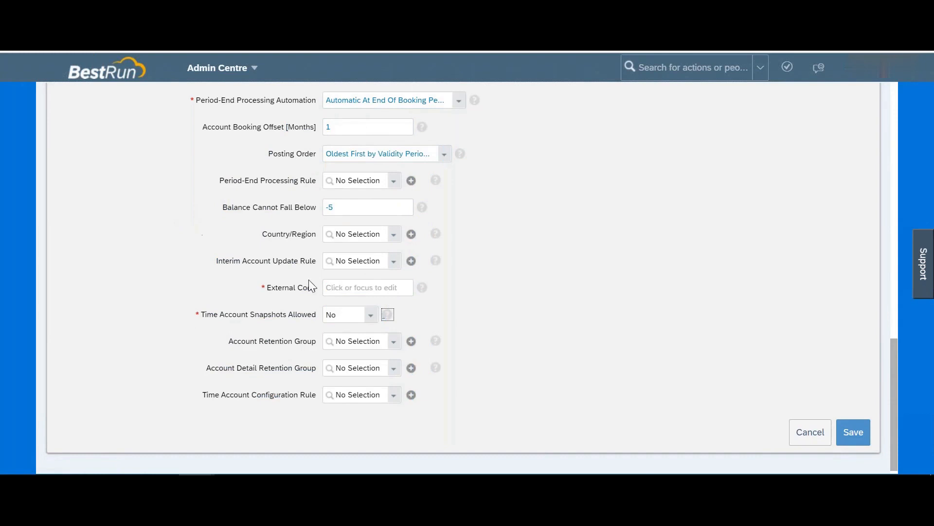
Step: Review the Account Detail Retention Group and Time Account Configuration Rule settings
scroll(288, 349, "down", 1)
left_click_drag(271, 335, 307, 337)
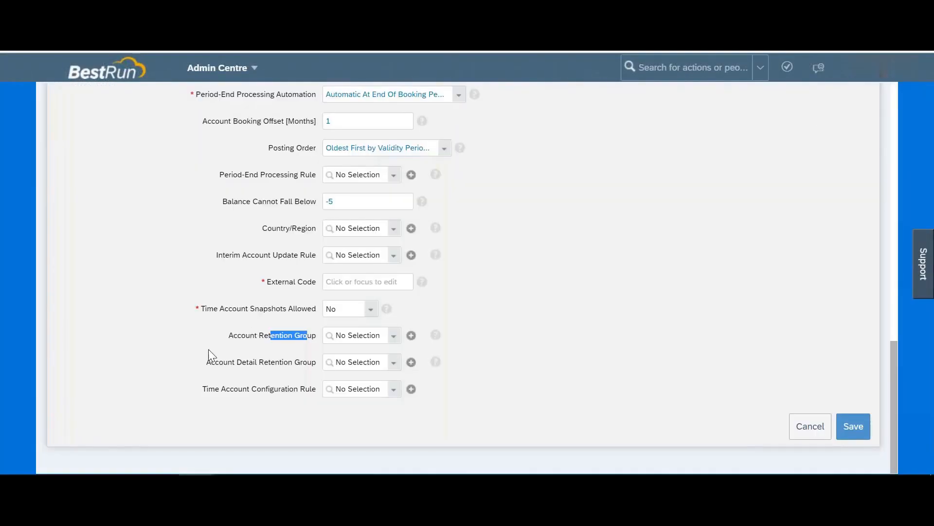
left_click(208, 364)
left_click_drag(308, 362, 238, 362)
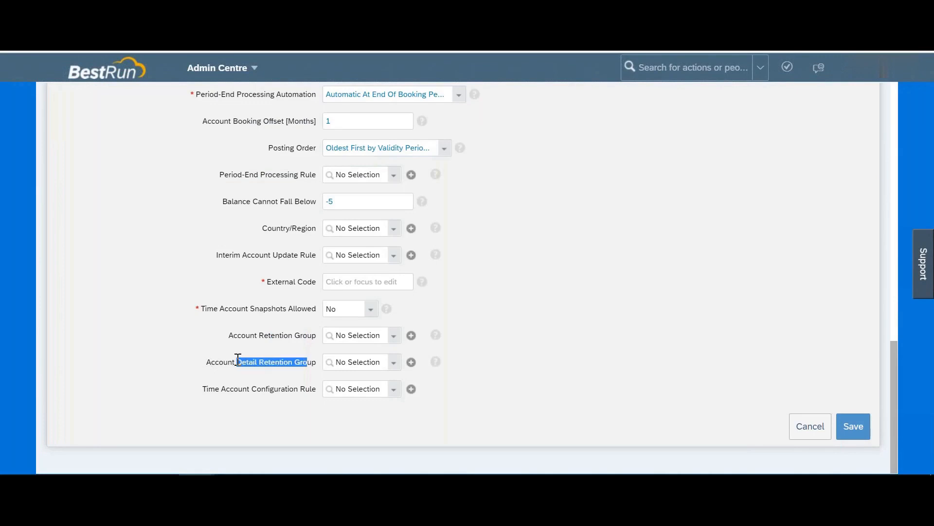
left_click(238, 359)
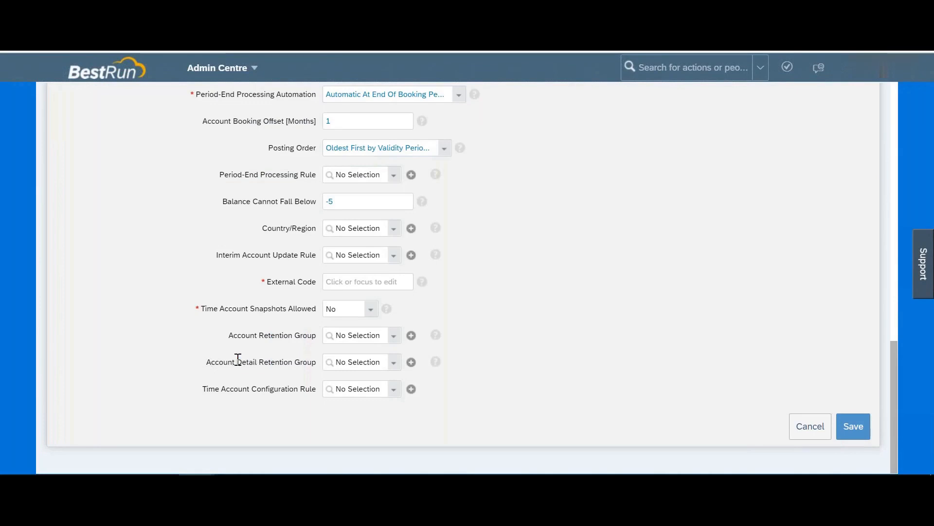
left_click_drag(226, 388, 317, 389)
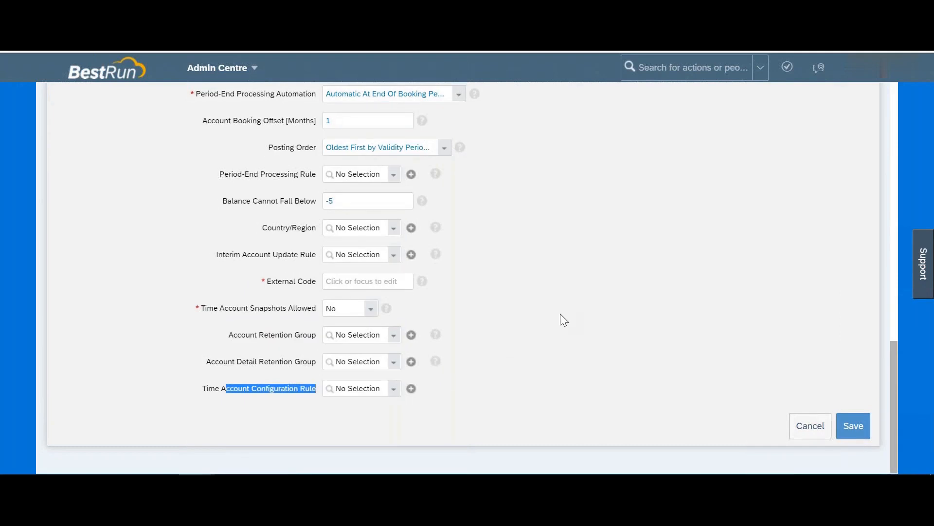
scroll(560, 314, "up", 15)
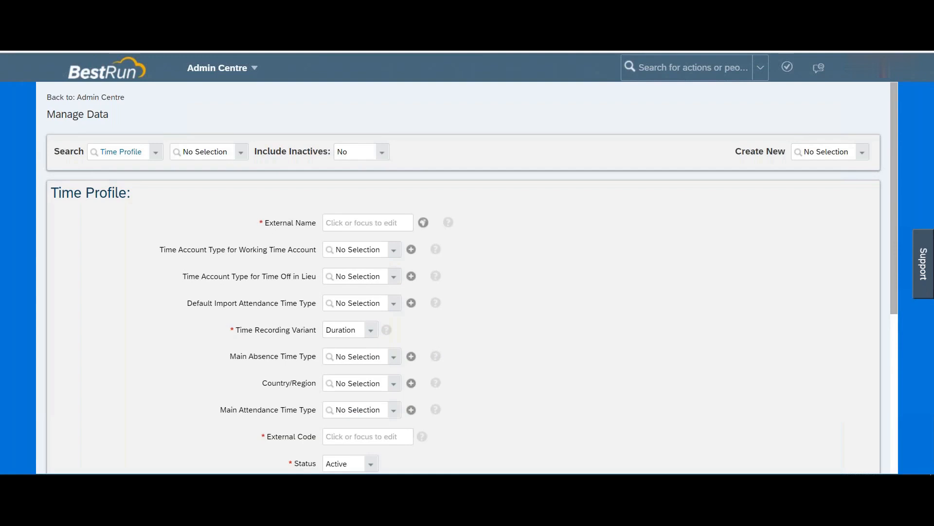
Step: Enter USA as the new time profile's External Name
left_click(379, 227)
type("USA")
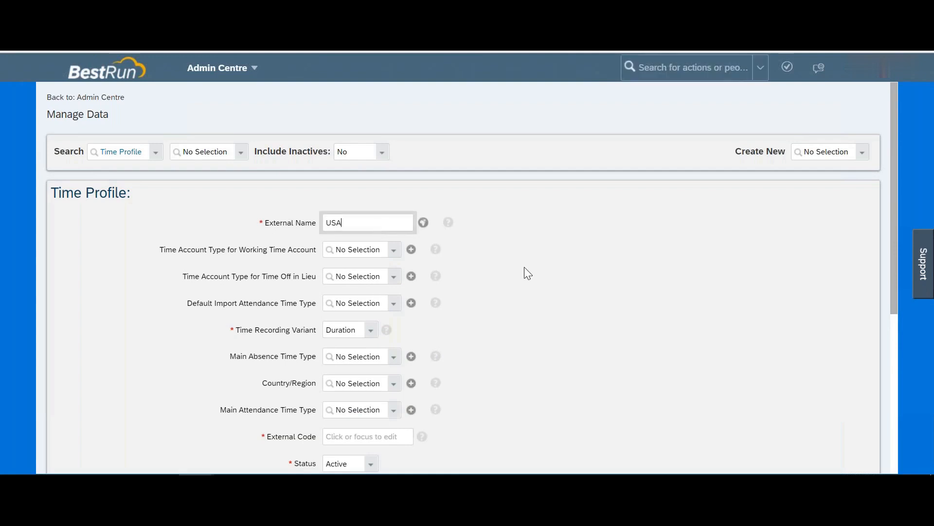
scroll(525, 267, "down", 1)
scroll(524, 267, "down", 1)
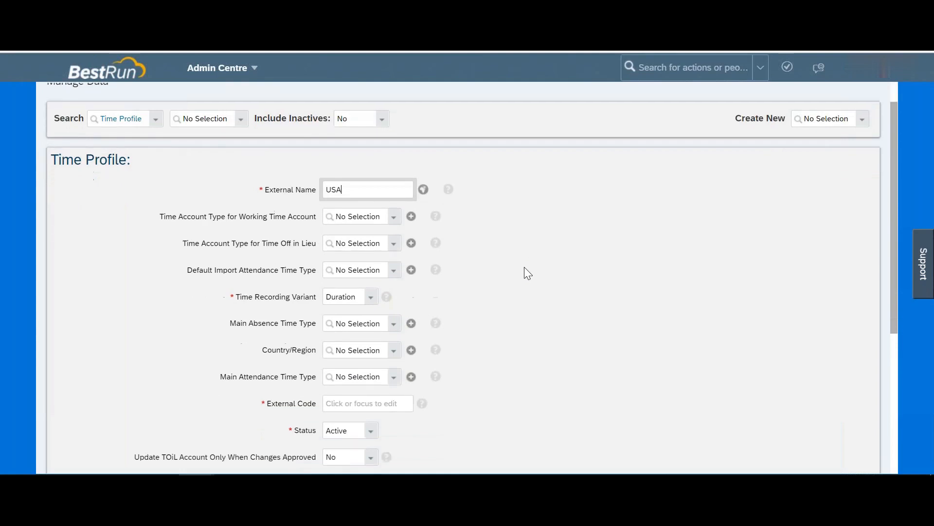
scroll(524, 267, "down", 1)
Step: Review the options for Working Time Account, Time Off in Lieu and Default Import Attendance Time Type
left_click_drag(245, 189, 298, 189)
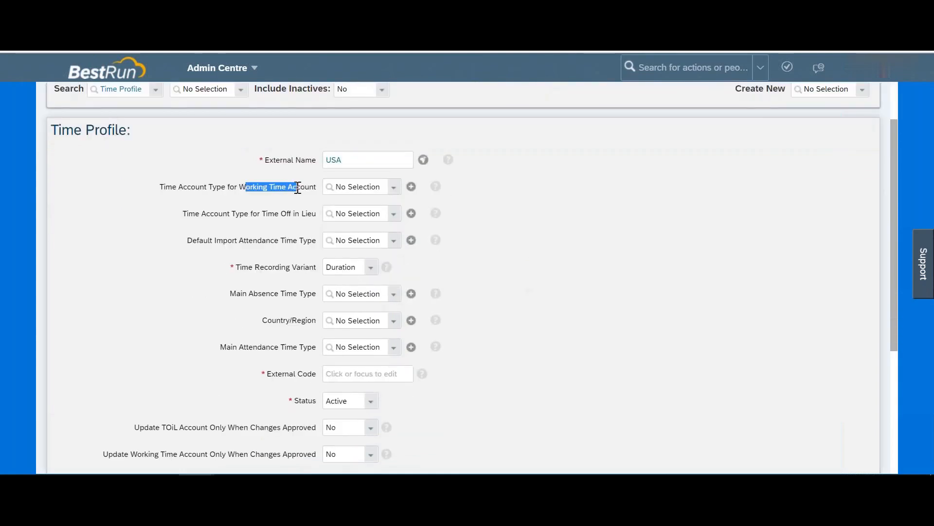
left_click(389, 193)
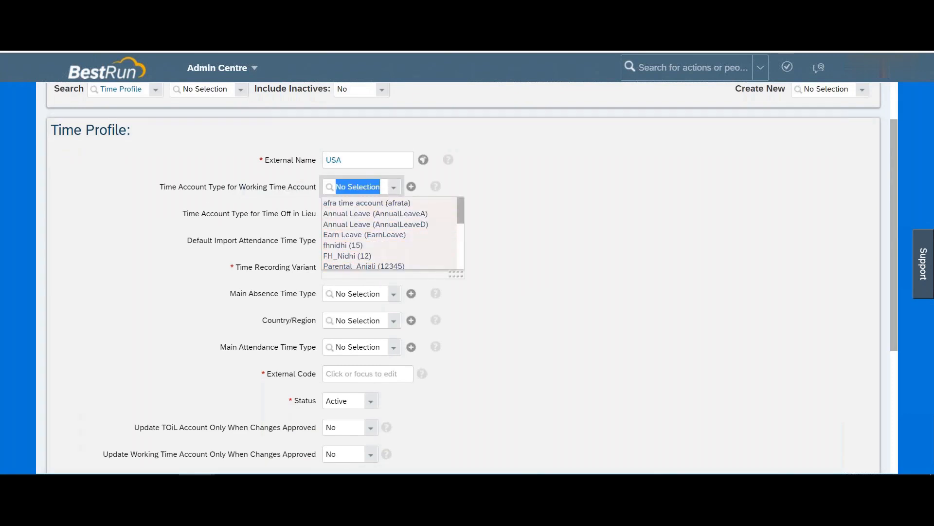
left_click(206, 204)
left_click_drag(216, 214, 300, 213)
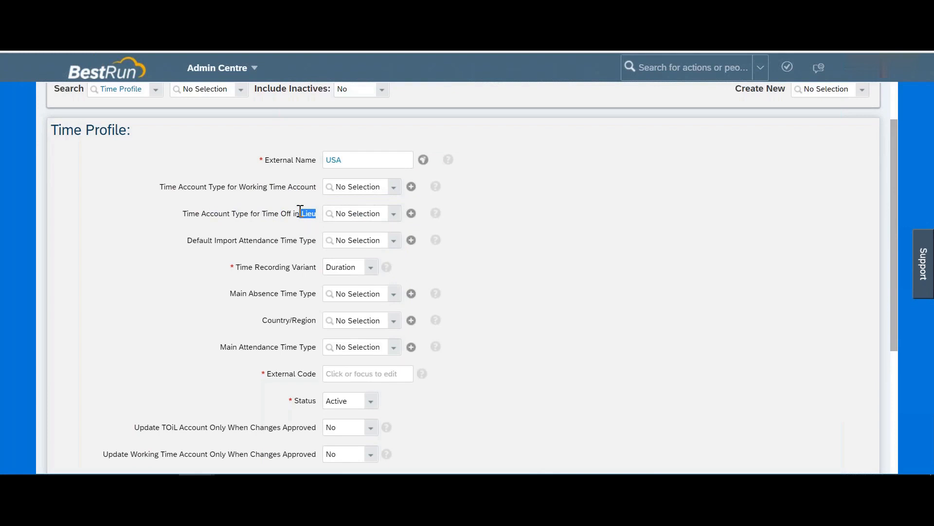
left_click(301, 210)
left_click(394, 215)
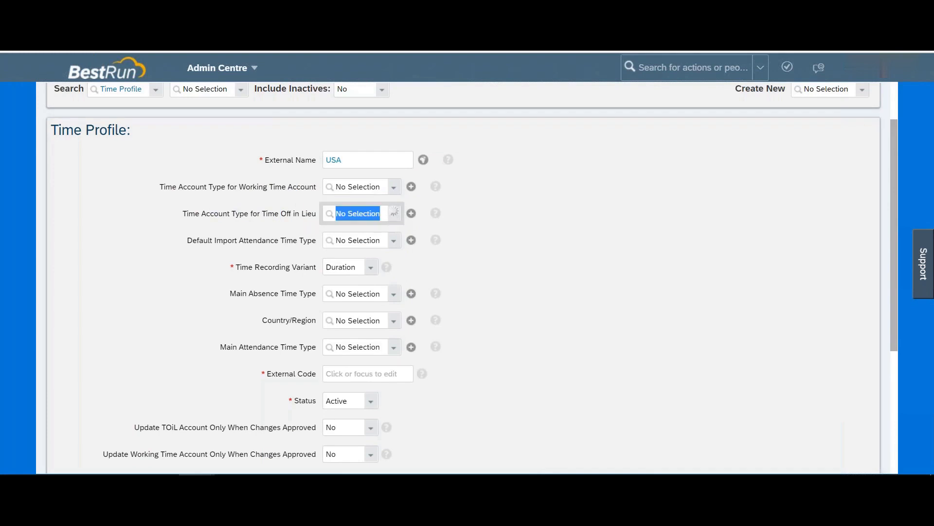
left_click(519, 203)
left_click_drag(222, 240, 314, 243)
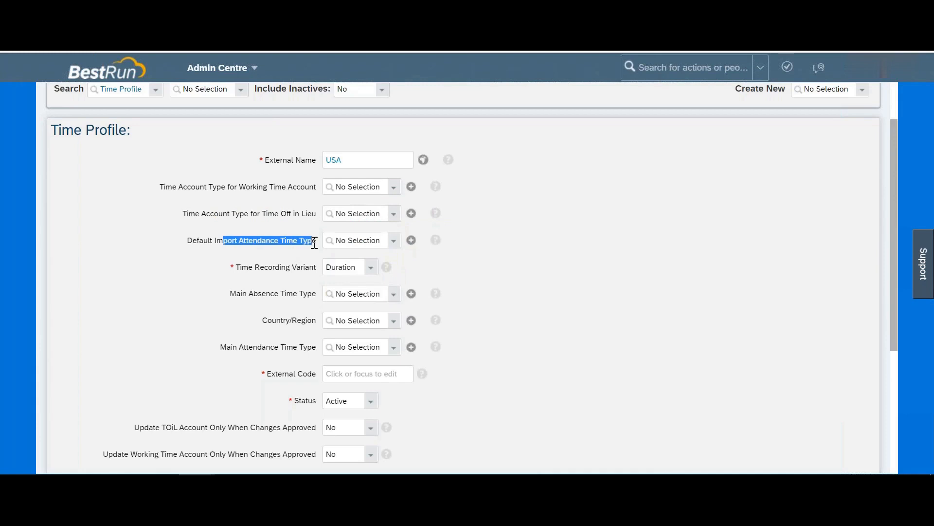
left_click(393, 243)
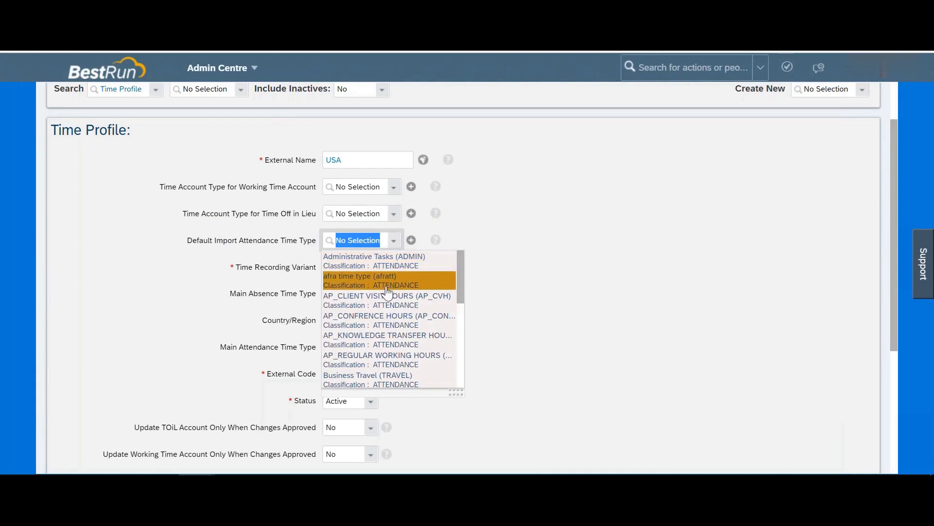
left_click(537, 172)
left_click(411, 240)
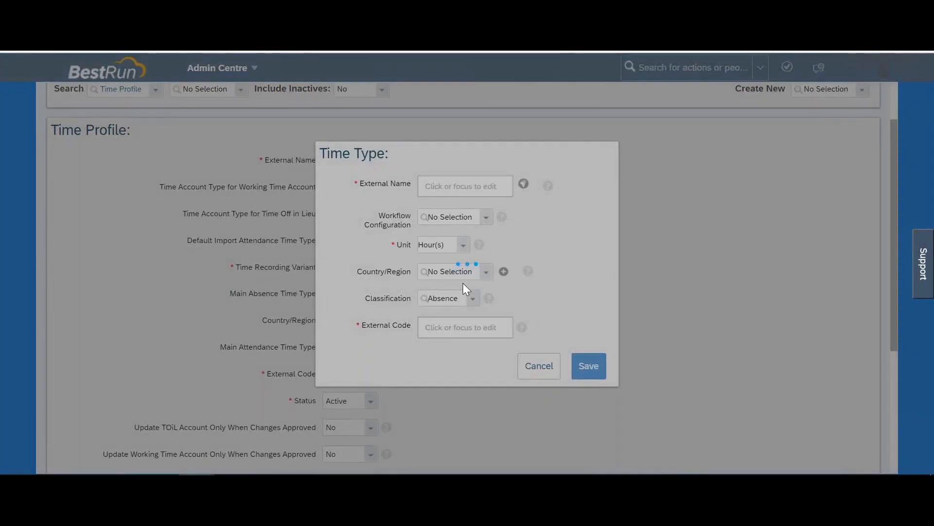
scroll(462, 284, "down", 10)
scroll(463, 285, "up", 10)
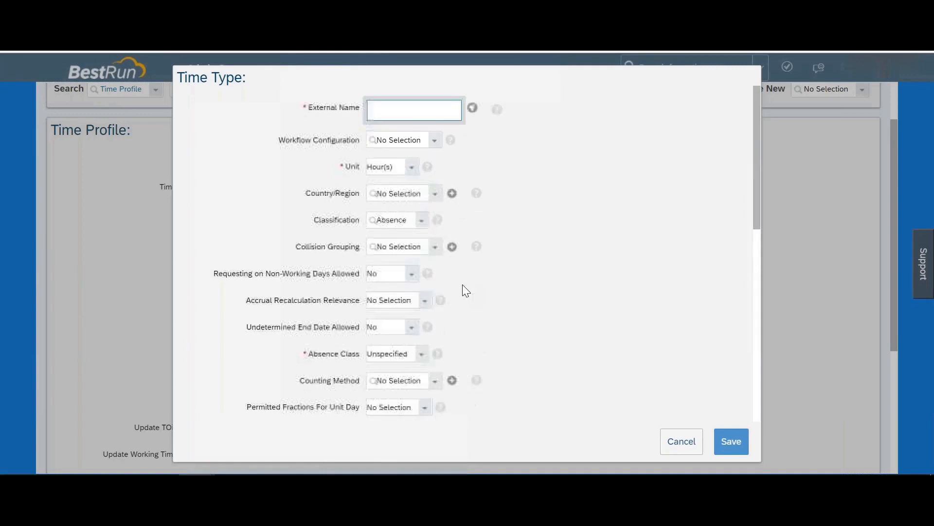
left_click(671, 441)
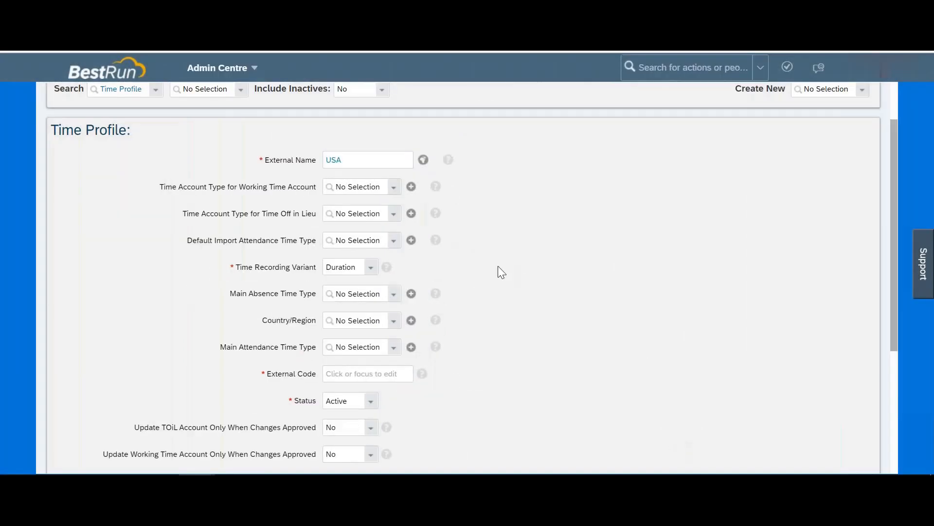
scroll(266, 292, "down", 3)
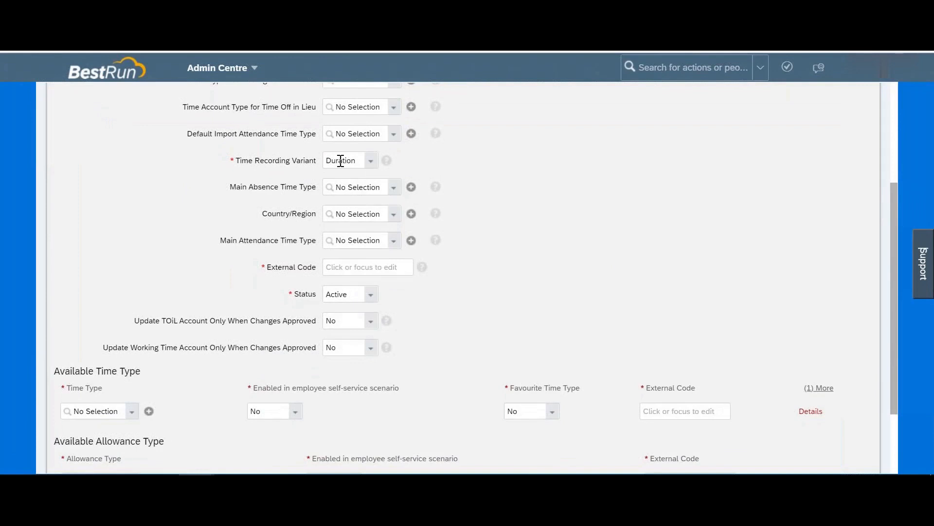
left_click(371, 165)
left_click(596, 180)
left_click_drag(250, 186, 309, 187)
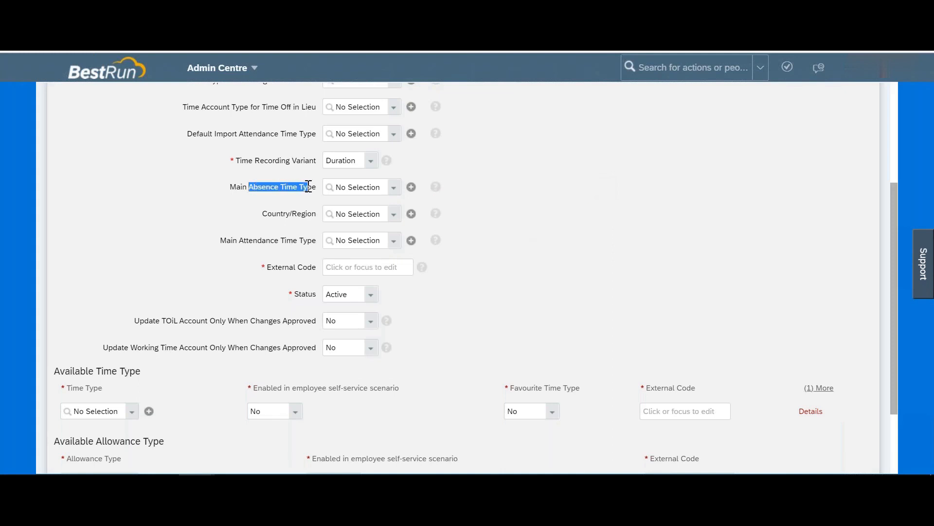
left_click(393, 190)
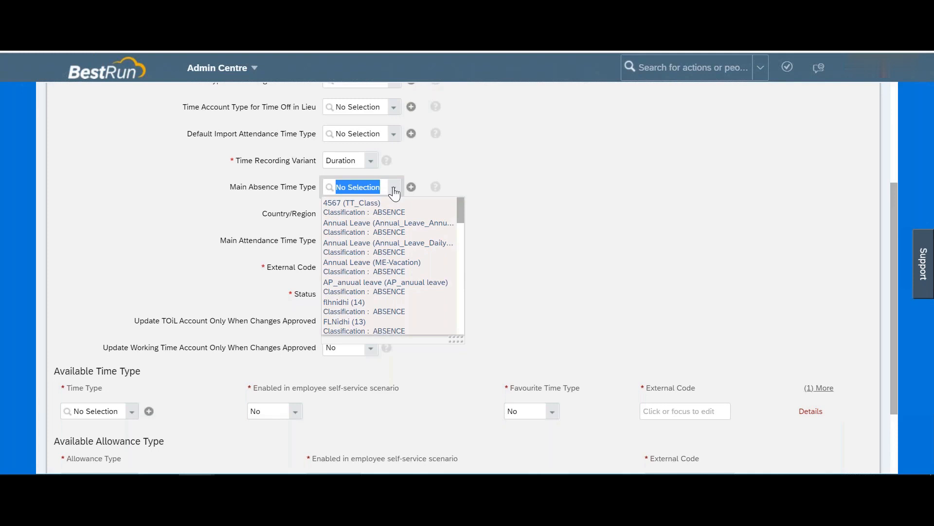
left_click(257, 218)
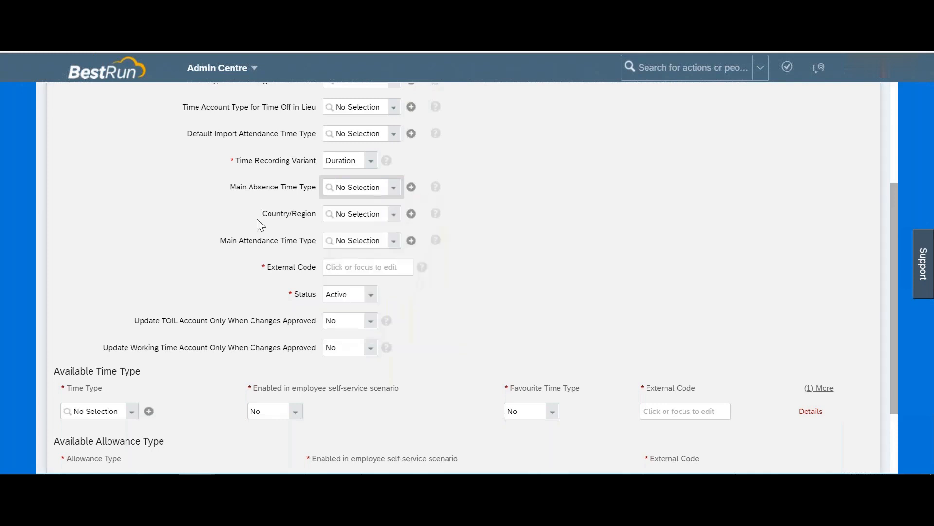
scroll(292, 194, "down", 2)
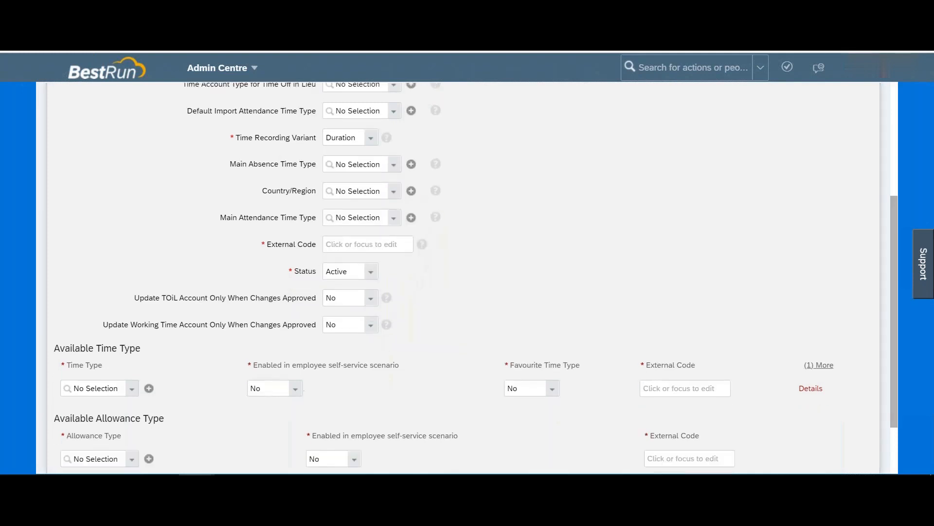
left_click_drag(248, 146, 305, 165)
scroll(296, 147, "up", 2)
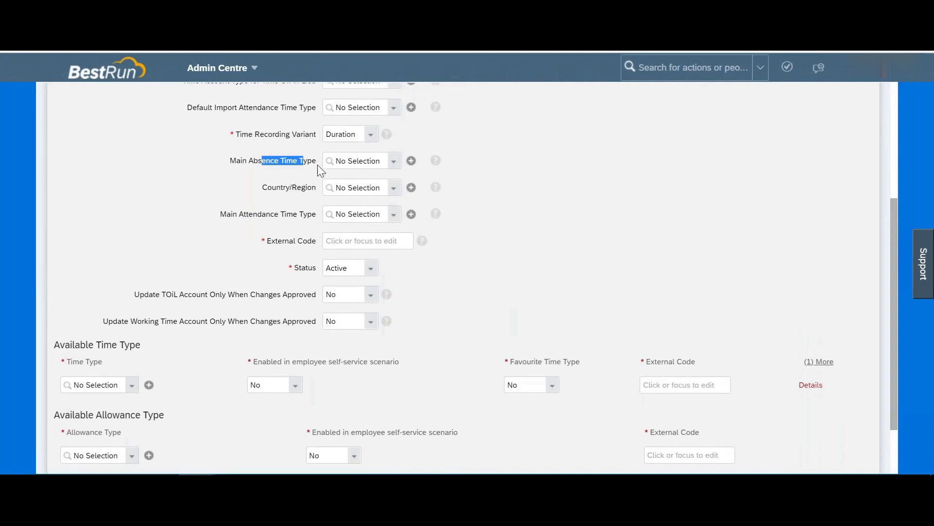
left_click(395, 167)
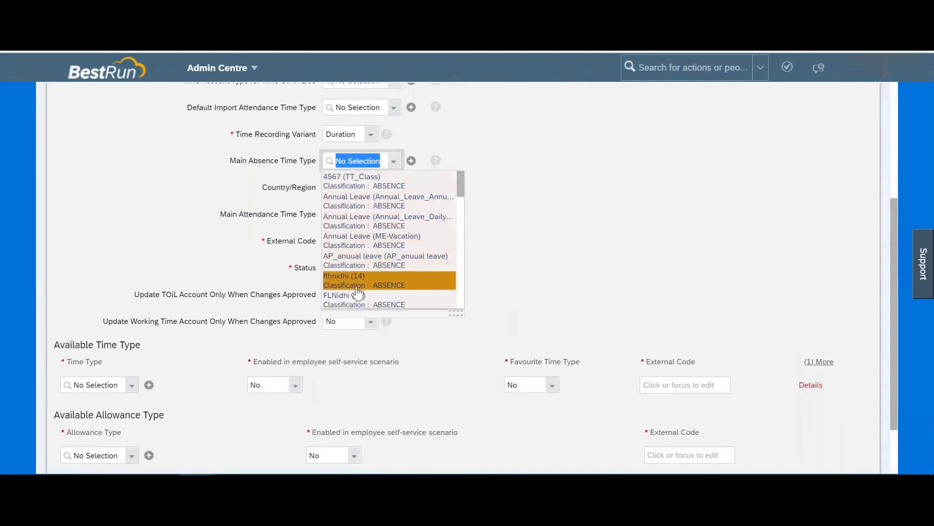
left_click(259, 198)
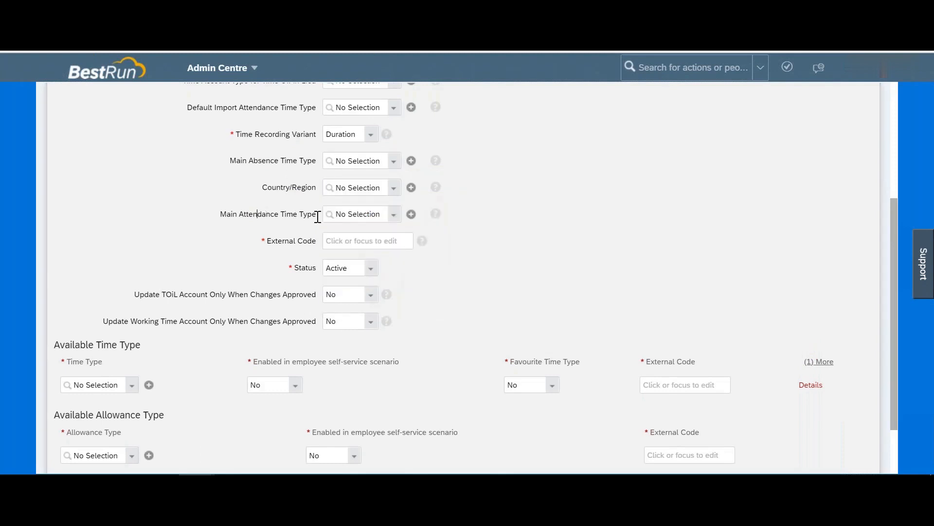
left_click(394, 217)
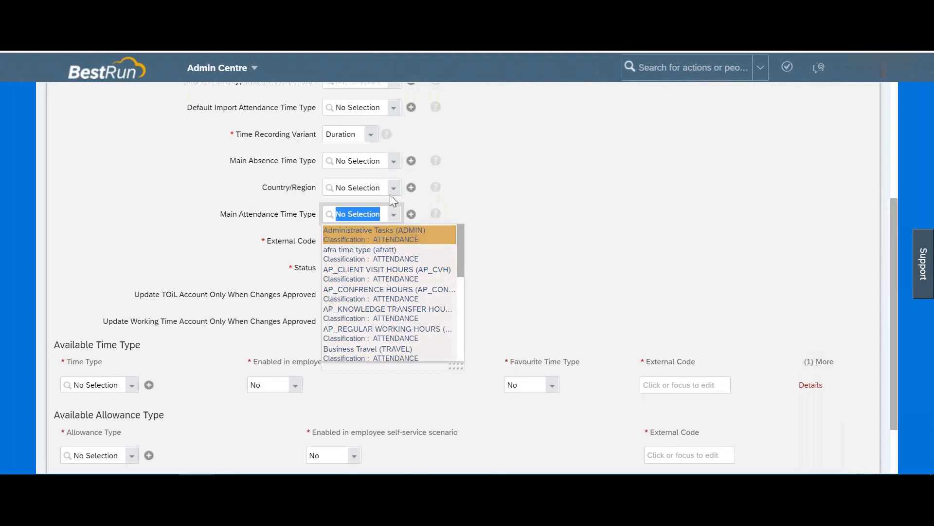
left_click(393, 162)
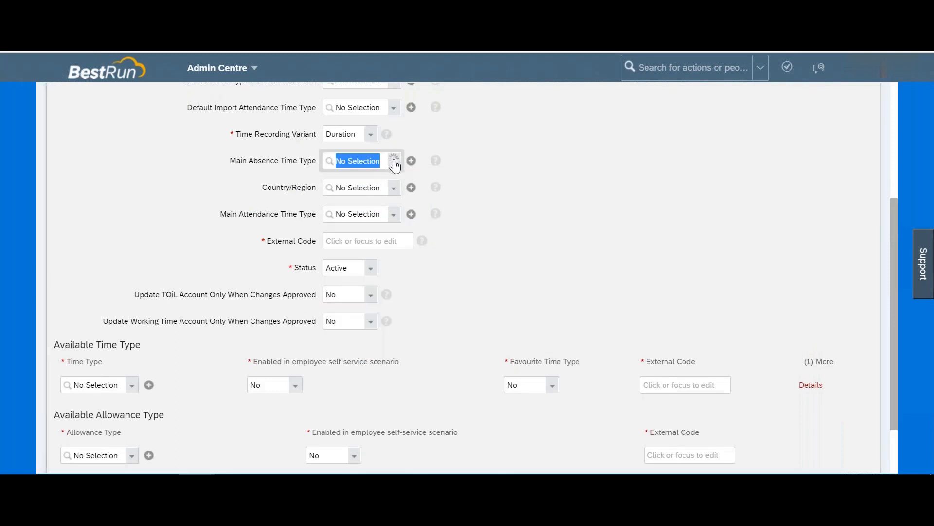
Step: Set Update TOiL Account Only When Changes Approved to Yes
left_click(252, 275)
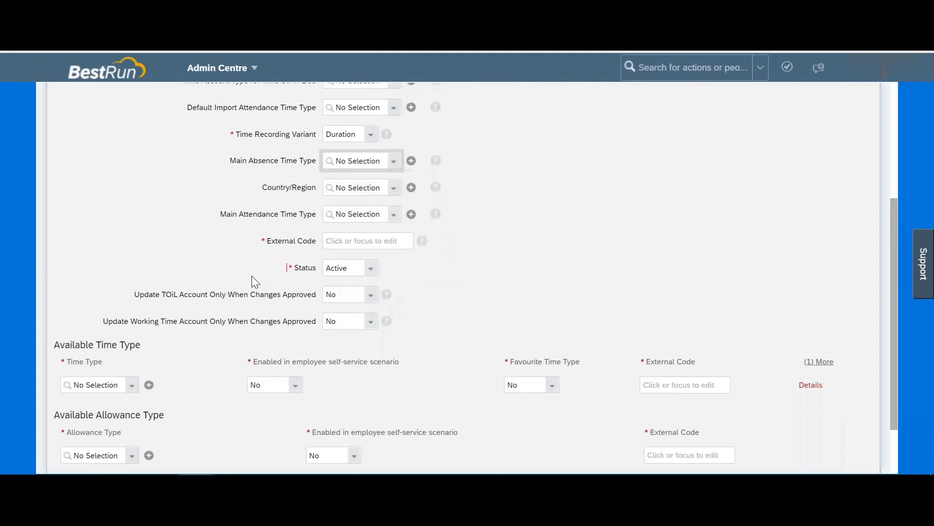
scroll(252, 275, "down", 2)
left_click(343, 178)
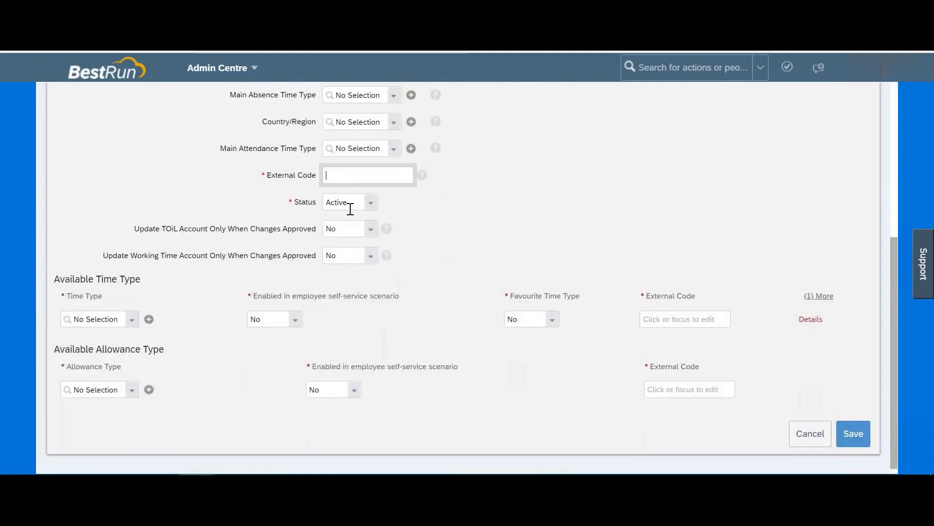
left_click(167, 230)
left_click_drag(166, 229, 208, 230)
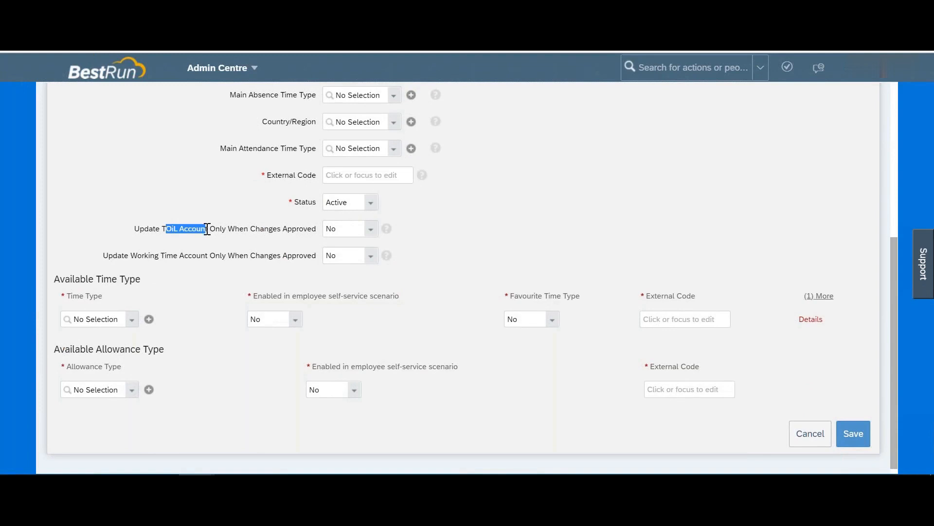
left_click_drag(214, 229, 318, 231)
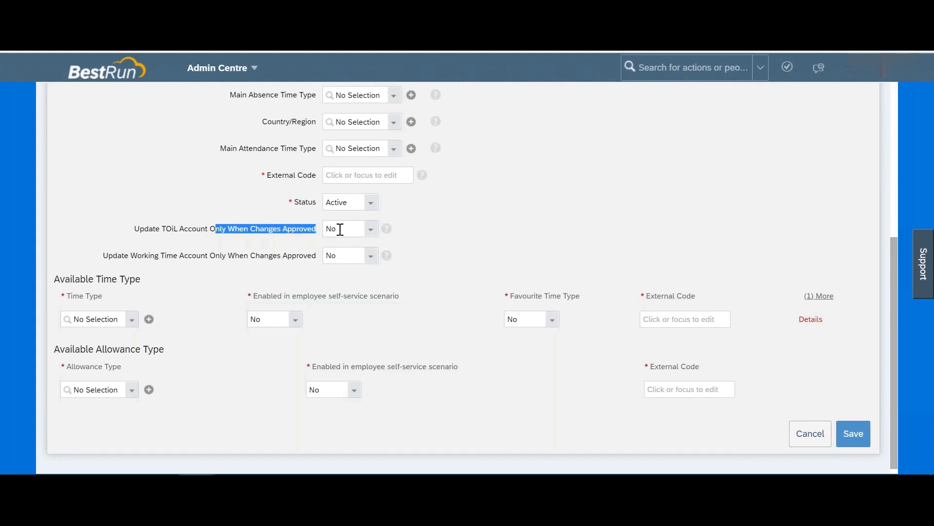
left_click(366, 233)
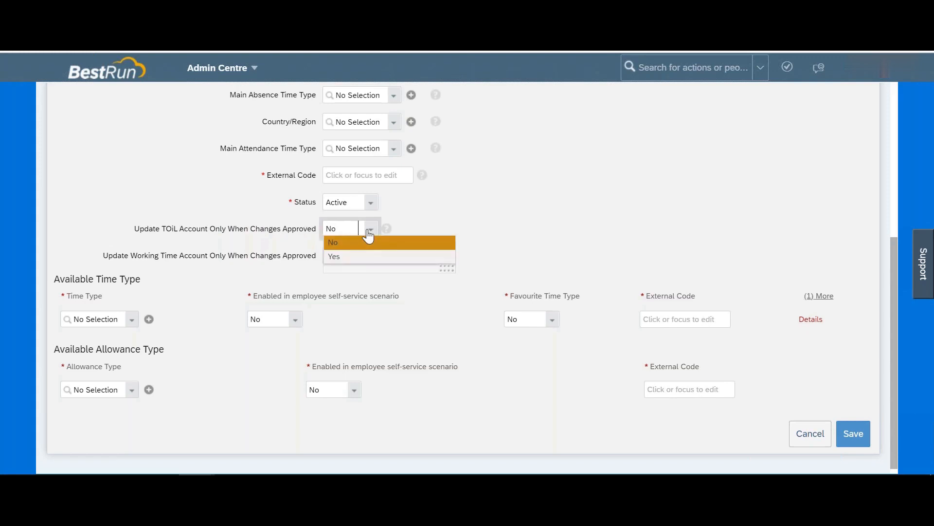
left_click(360, 261)
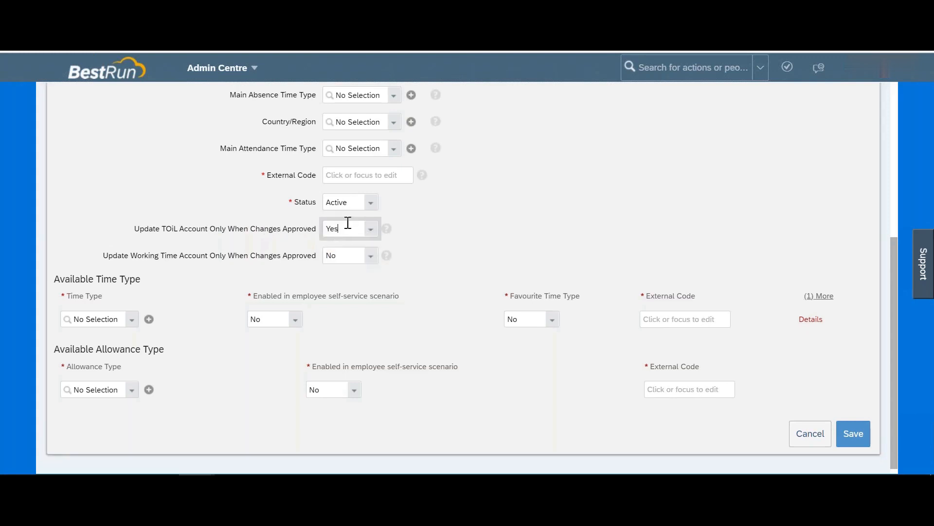
Step: Set Update Working Time Account Only When Changes Approved to Yes
left_click_drag(130, 255, 321, 262)
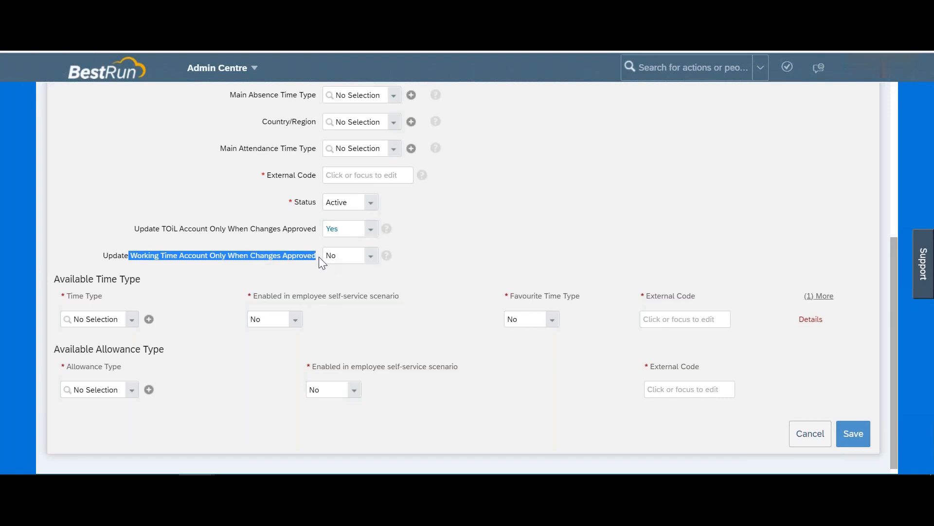
left_click(319, 256)
left_click_drag(162, 255, 221, 255)
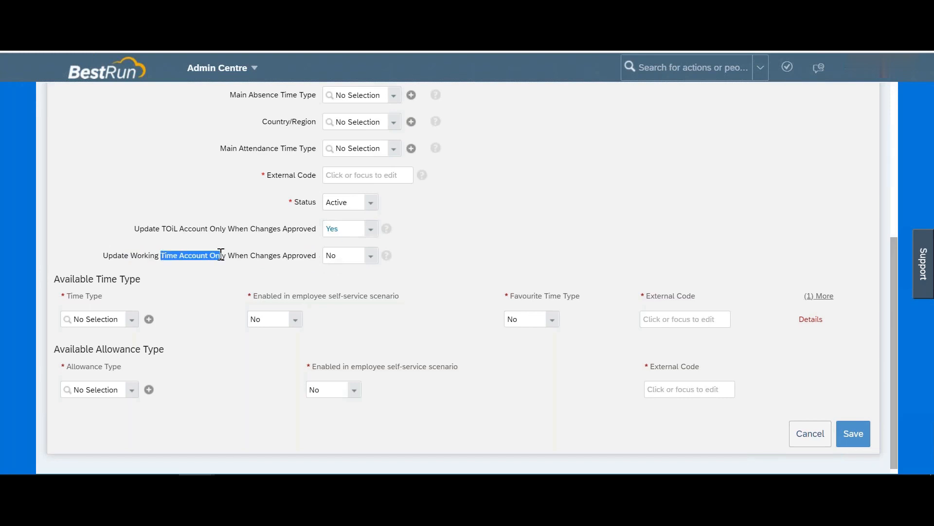
left_click(371, 258)
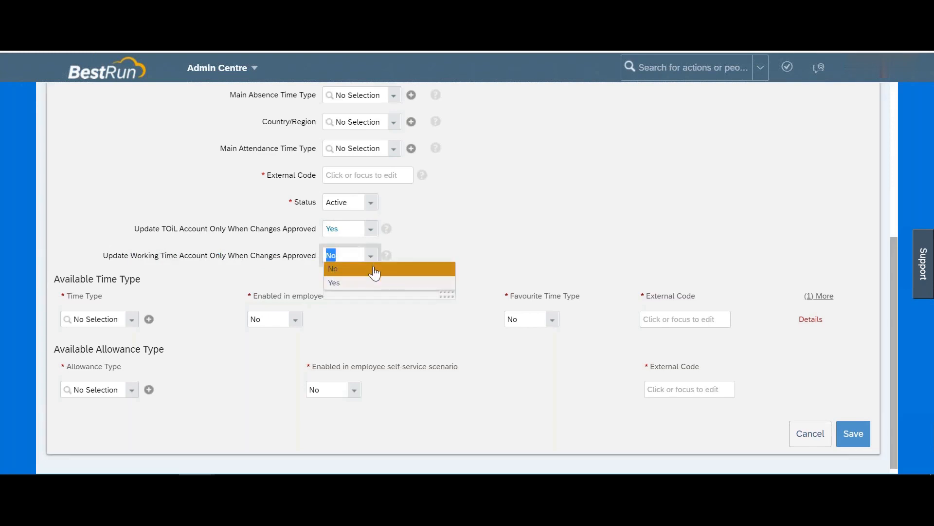
left_click(343, 284)
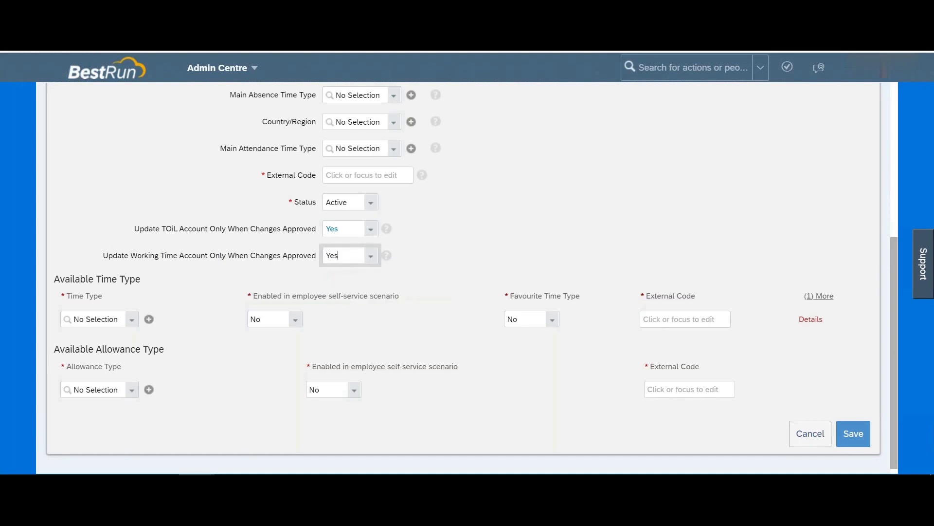
left_click_drag(164, 255, 296, 255)
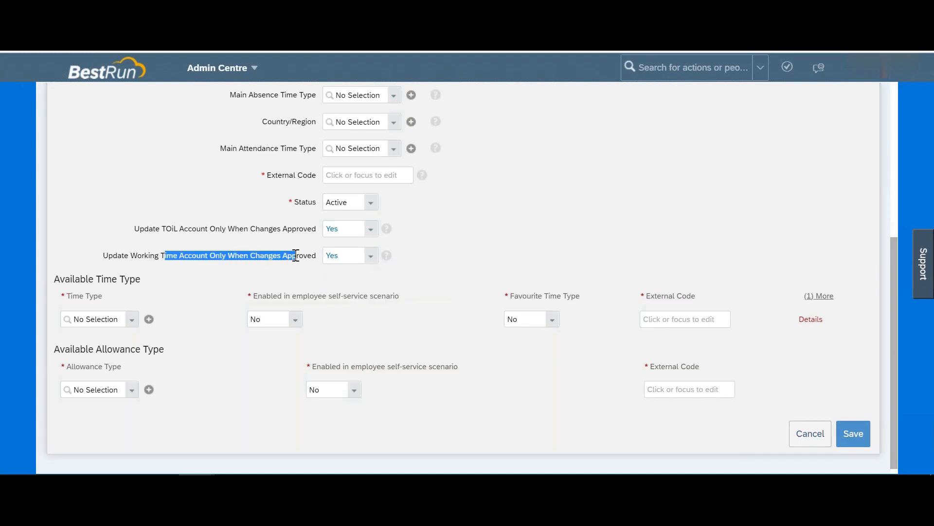
Step: Add 4567 (TT_Class) and Annual Leave as the profile's time types
scroll(296, 255, "down", 1)
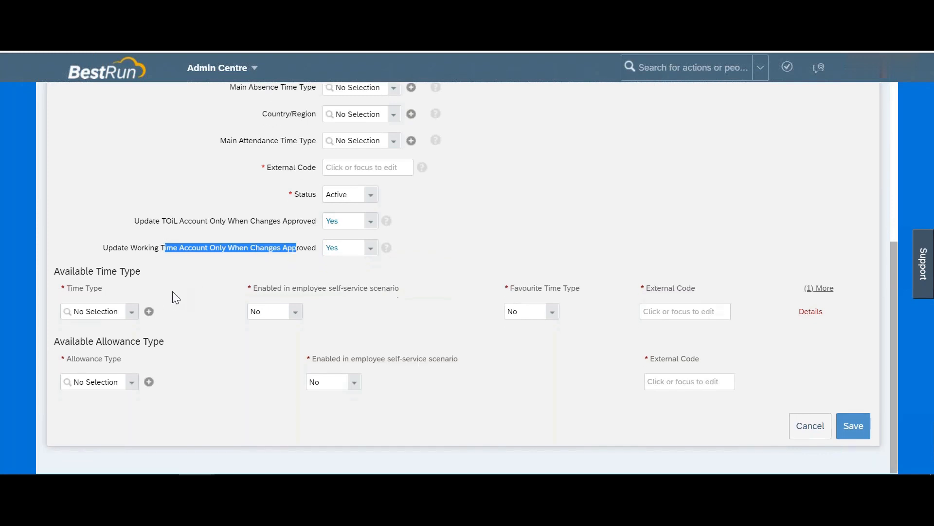
left_click(130, 315)
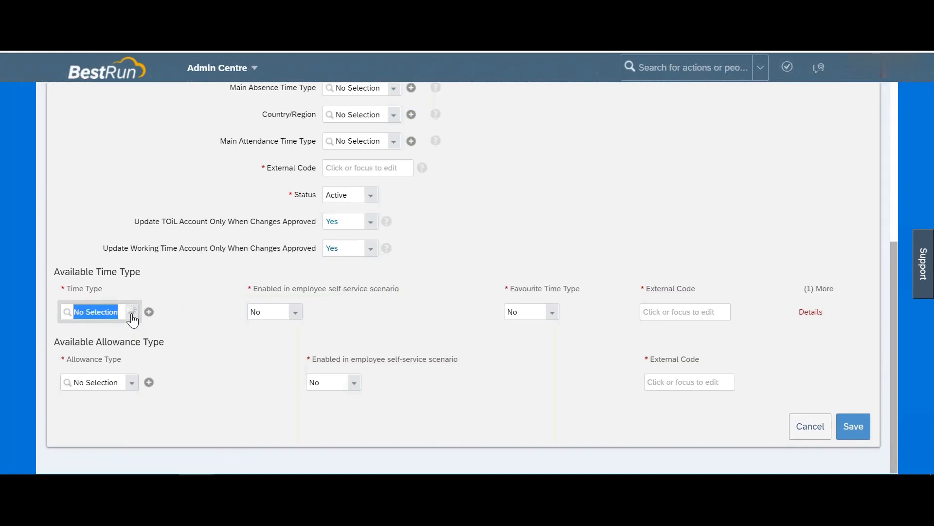
left_click(106, 334)
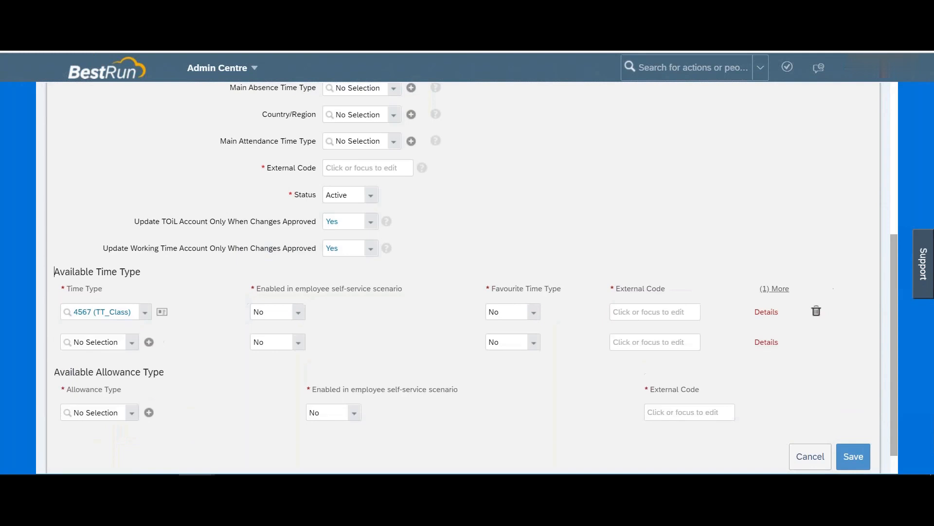
left_click(121, 343)
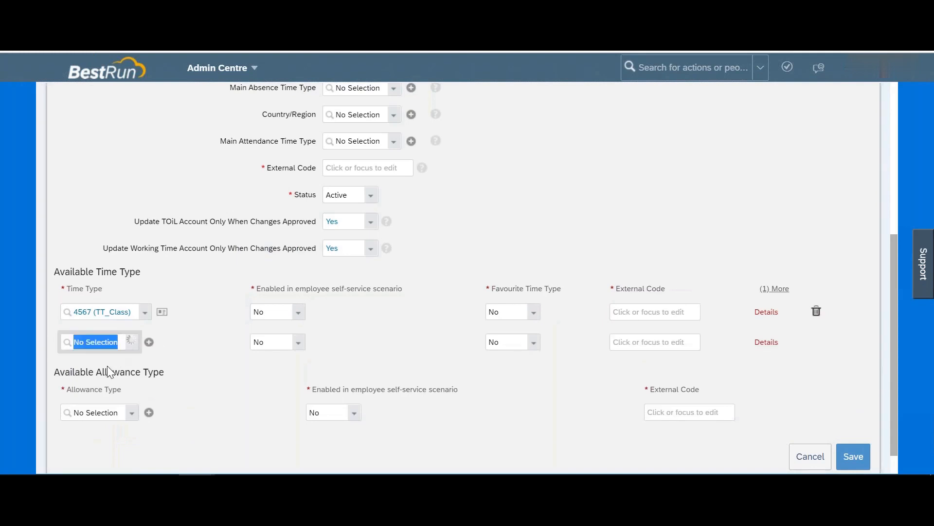
left_click(125, 299)
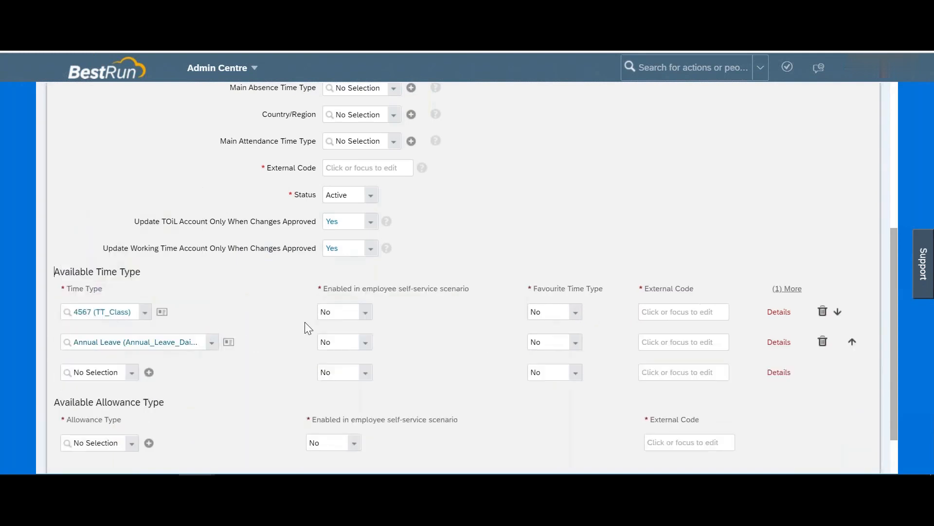
Step: Enable self-service and favourite for 4567 (TT_Class) and give it External Code 2345
scroll(343, 320, "down", 2)
left_click(368, 260)
left_click(367, 276)
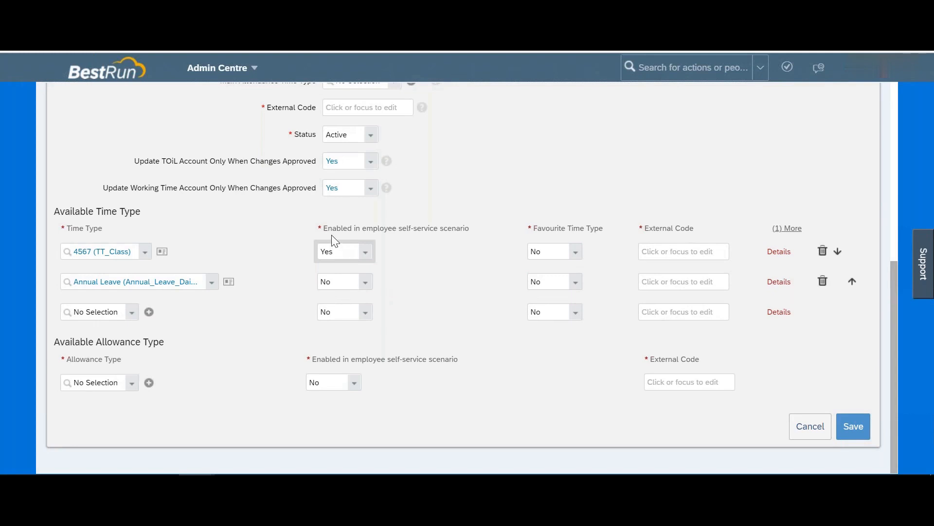
left_click_drag(331, 229, 369, 229)
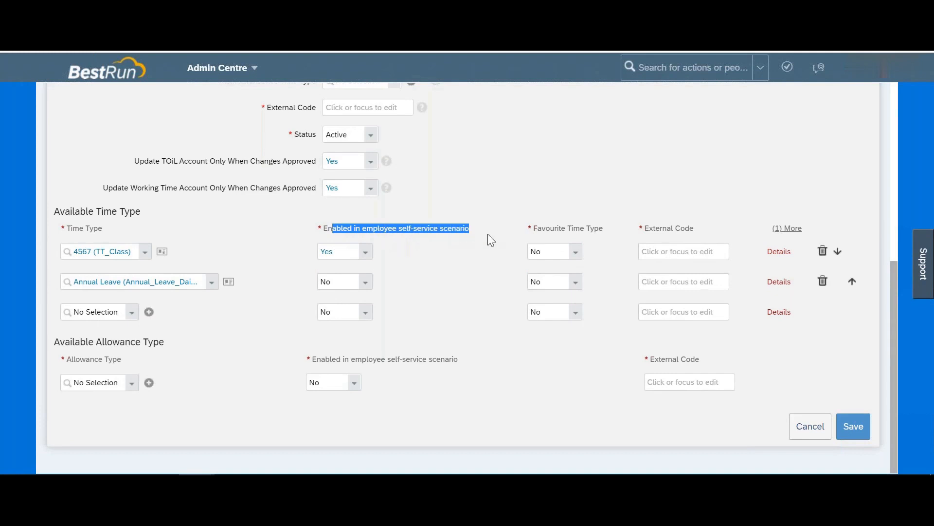
left_click(576, 253)
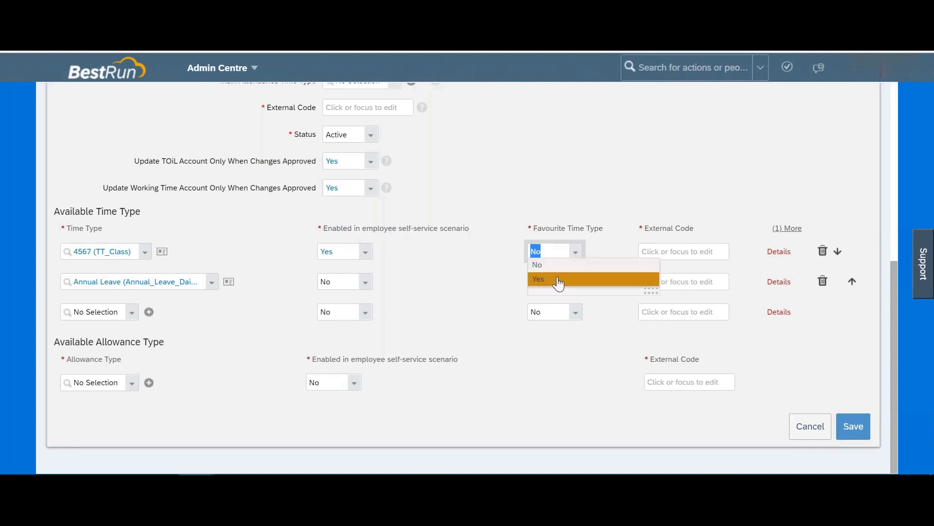
left_click(559, 279)
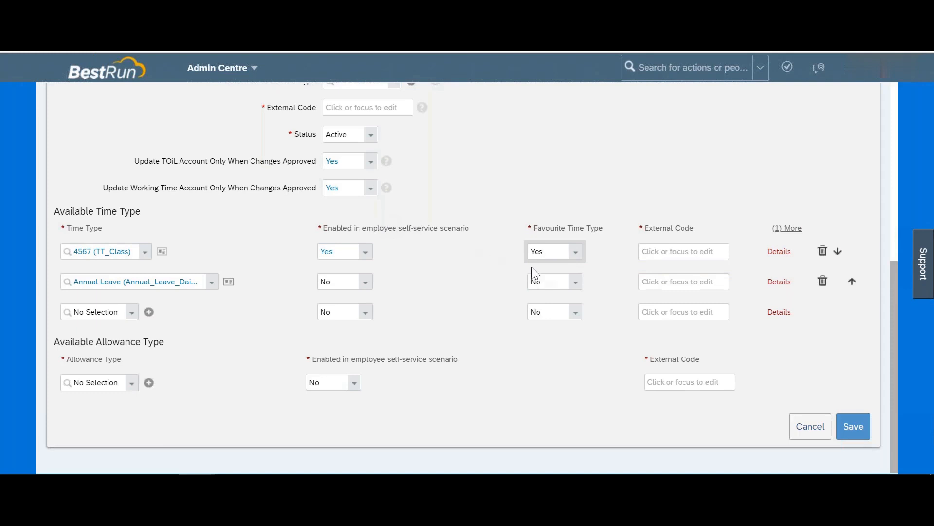
left_click(674, 250)
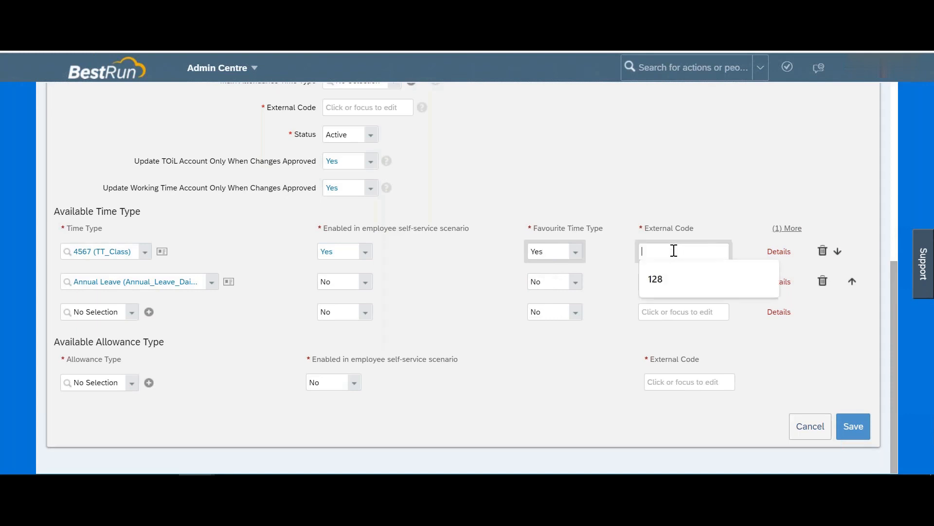
type("2345")
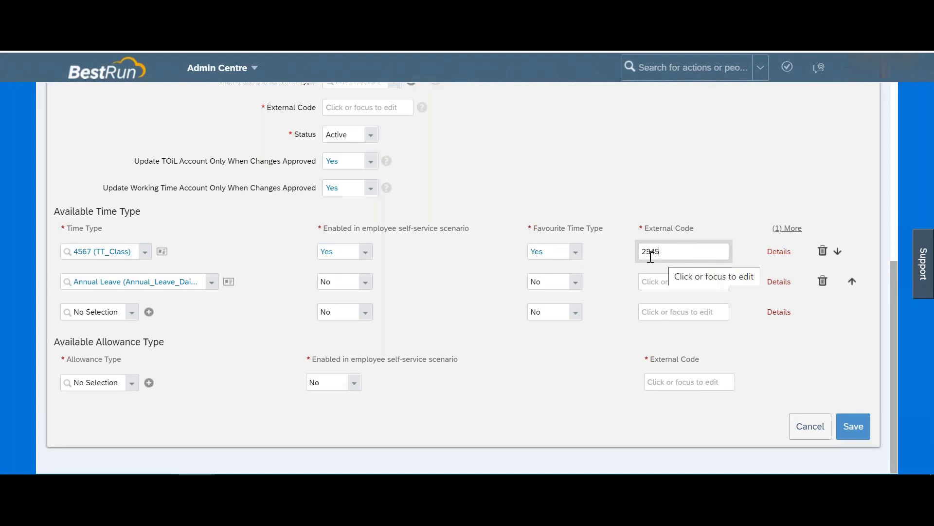
scroll(649, 130, "up", 7)
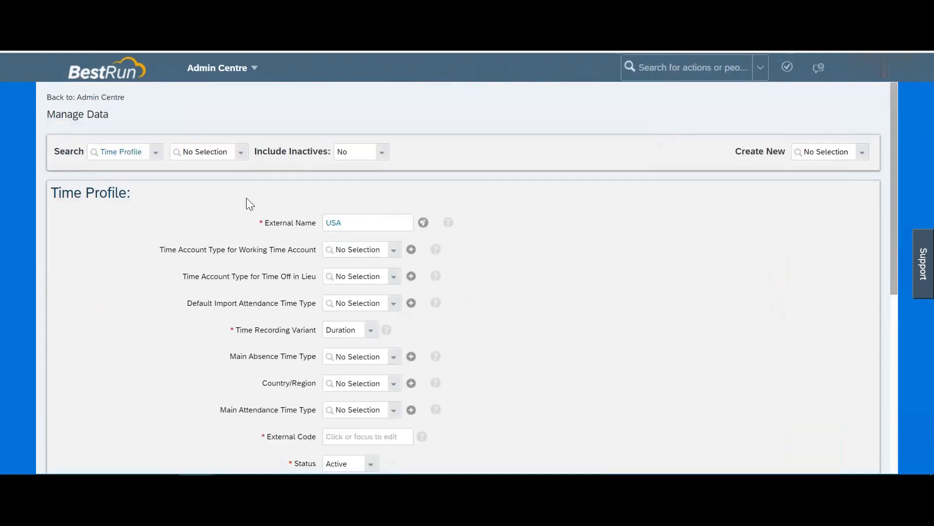
Step: Search 'usa', pick Standard US Time Off (USA_STD), and discard the unsaved USA profile
left_click(244, 157)
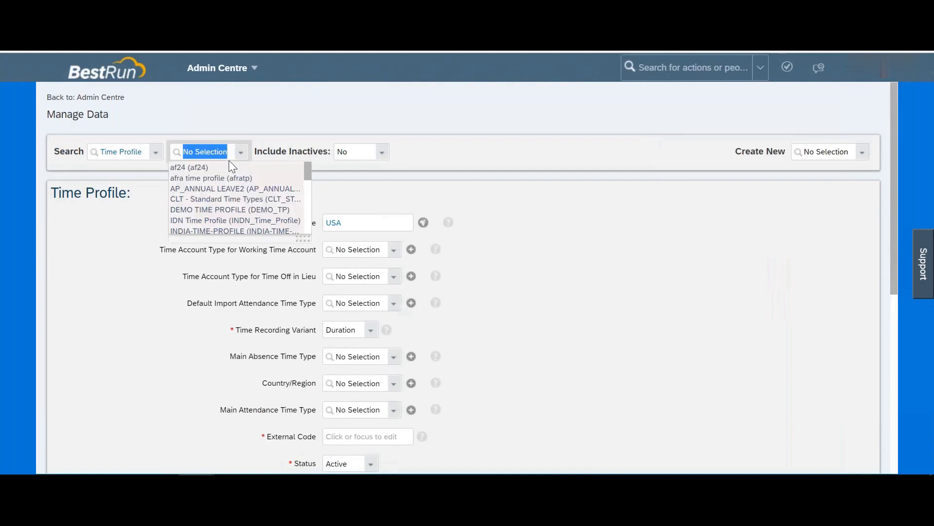
type("usa")
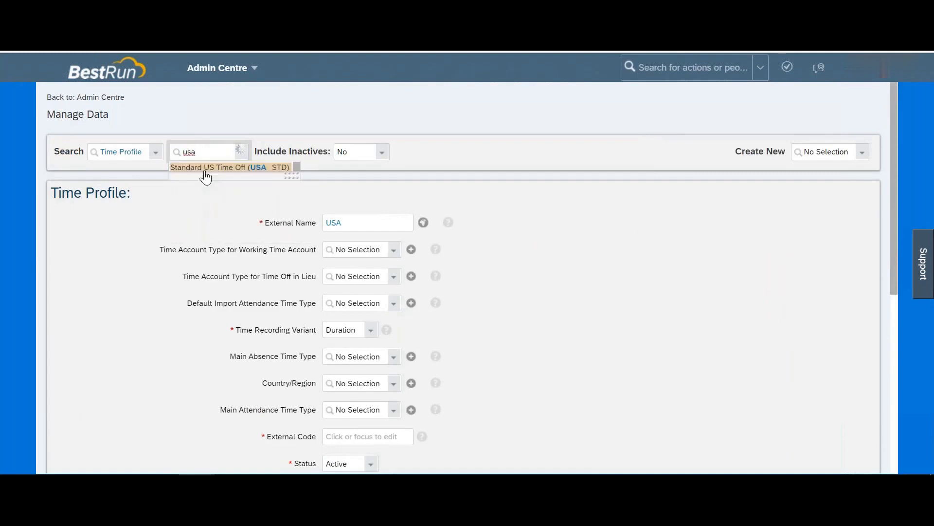
key("Return")
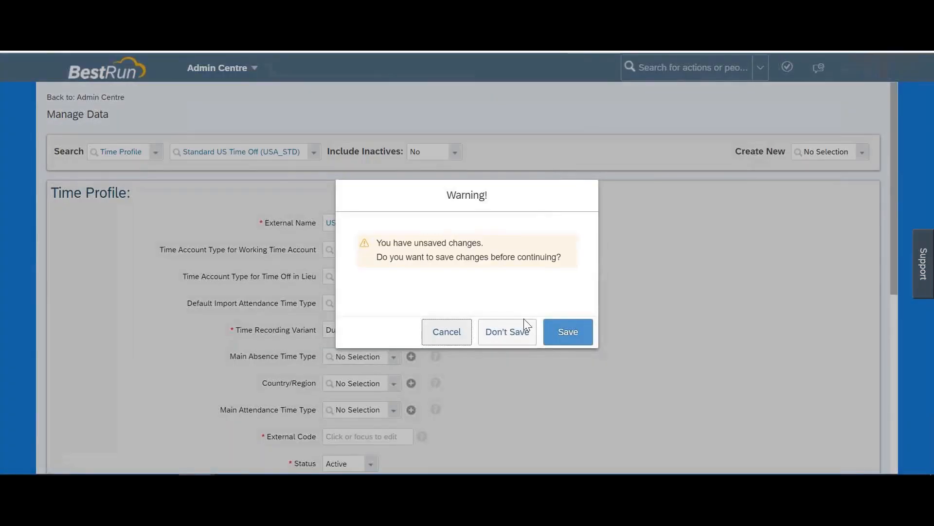
left_click(501, 332)
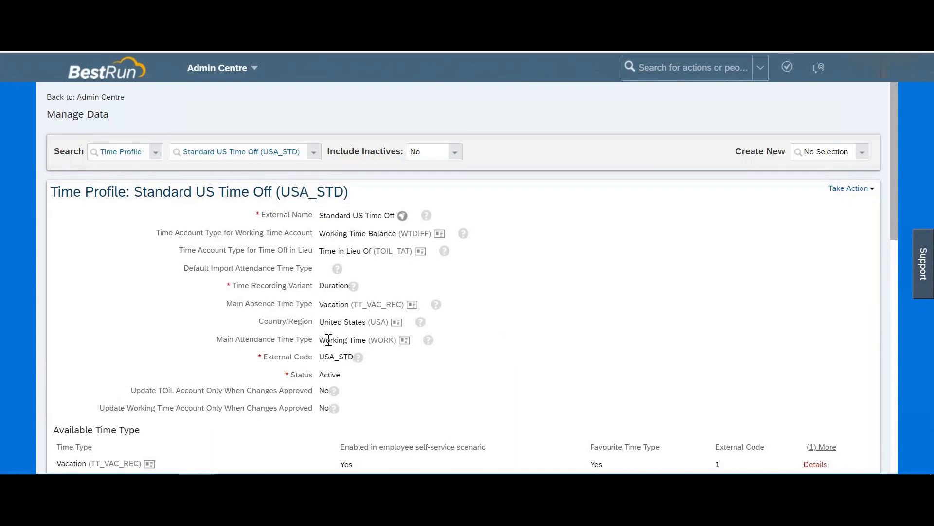
scroll(329, 340, "down", 3)
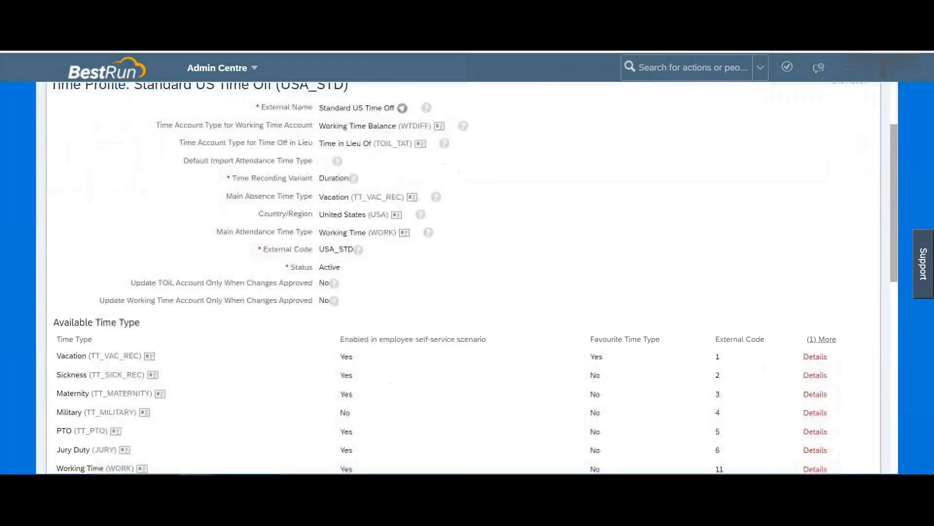
scroll(188, 283, "down", 4)
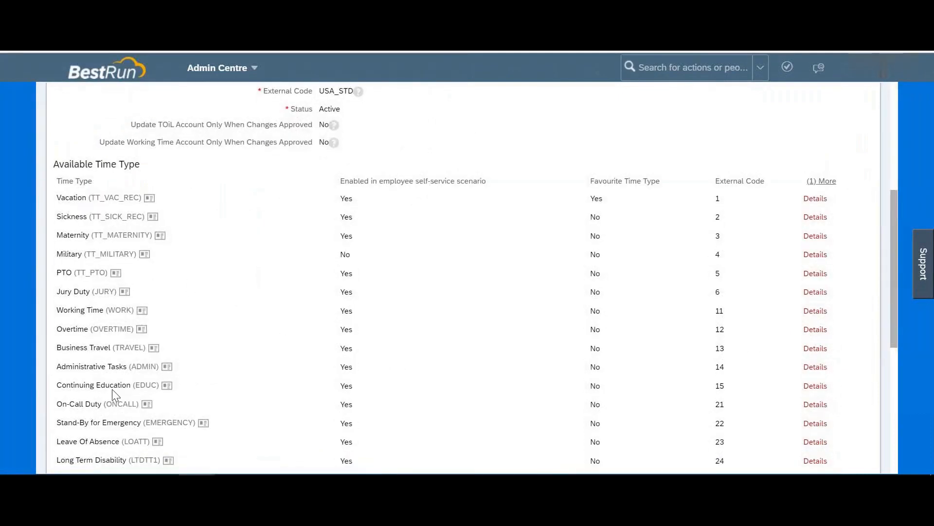
scroll(113, 390, "down", 2)
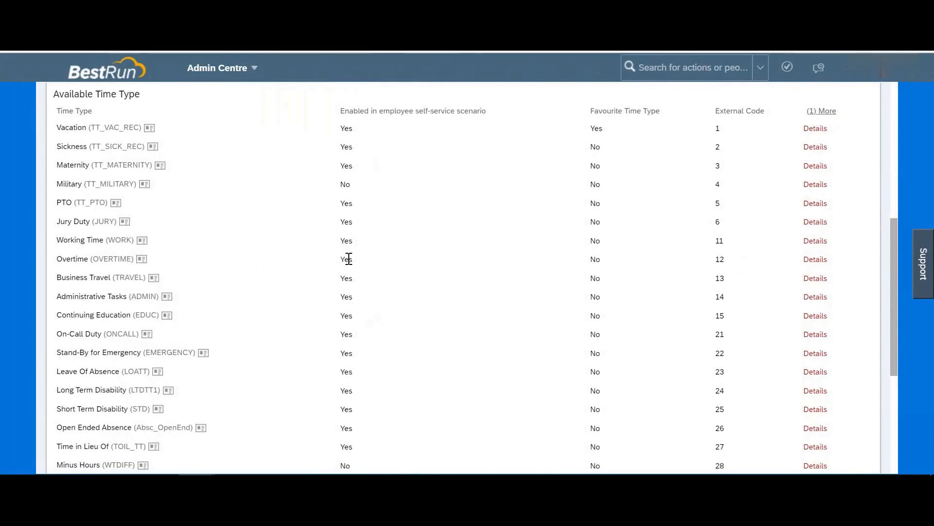
left_click_drag(72, 183, 360, 188)
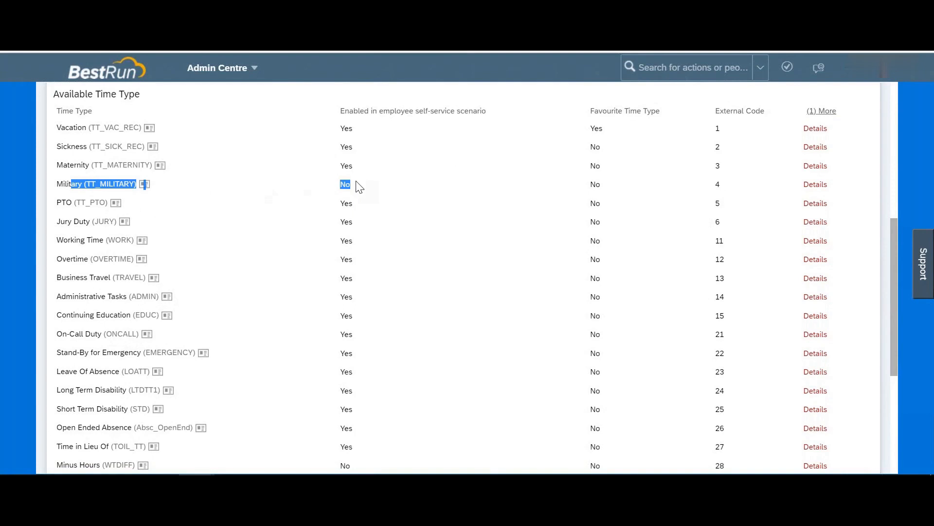
left_click_drag(359, 186, 332, 188)
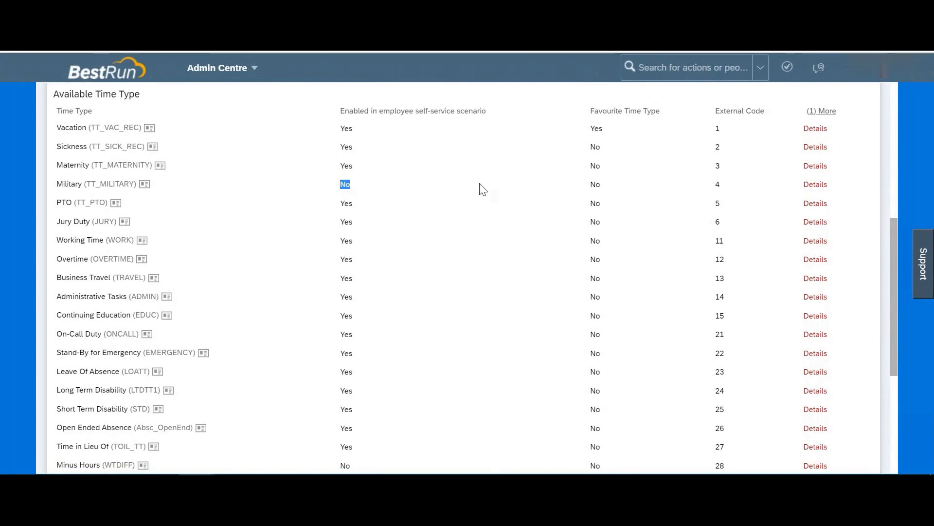
scroll(482, 190, "up", 2)
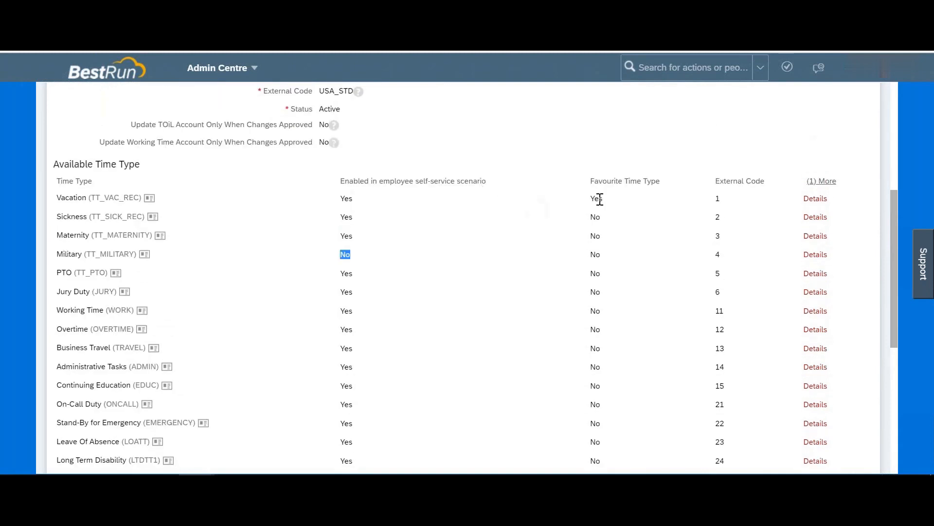
left_click_drag(594, 202, 615, 204)
scroll(615, 204, "down", 8)
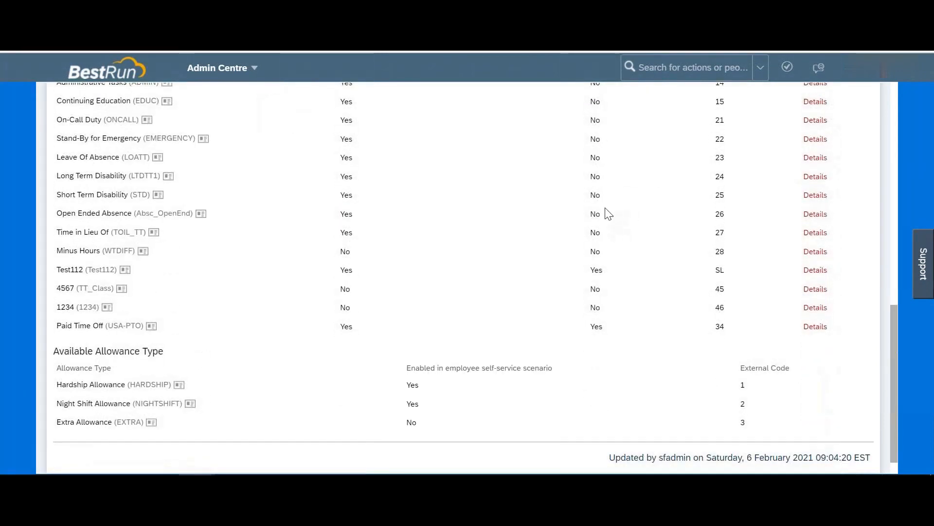
scroll(613, 170, "up", 1)
left_click_drag(611, 299, 590, 297)
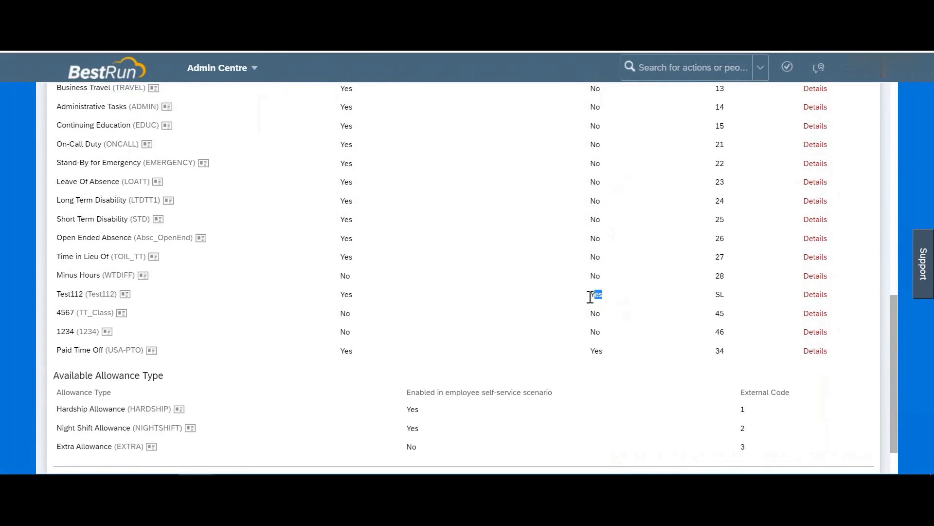
left_click_drag(611, 354, 588, 356)
scroll(591, 354, "up", 13)
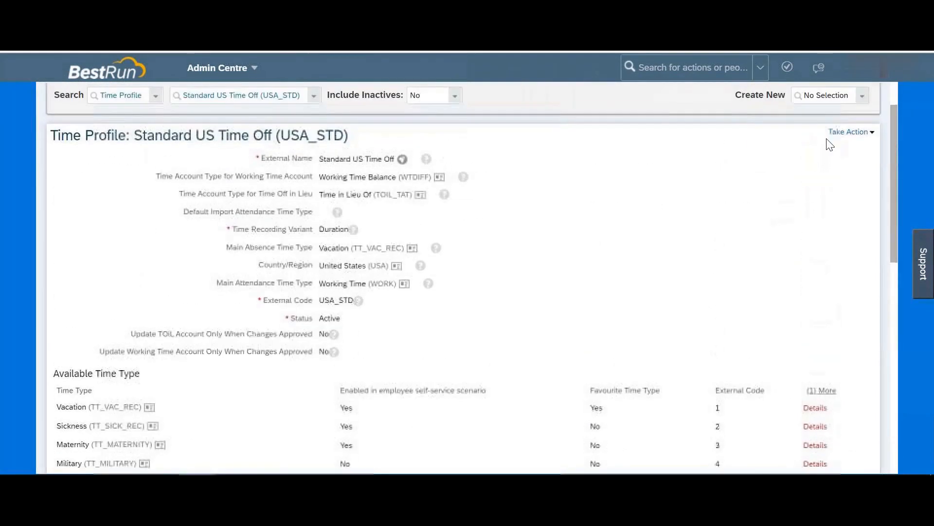
left_click(849, 131)
Step: In correction mode, mark Sickness and Maternity as favourite time types
left_click(838, 142)
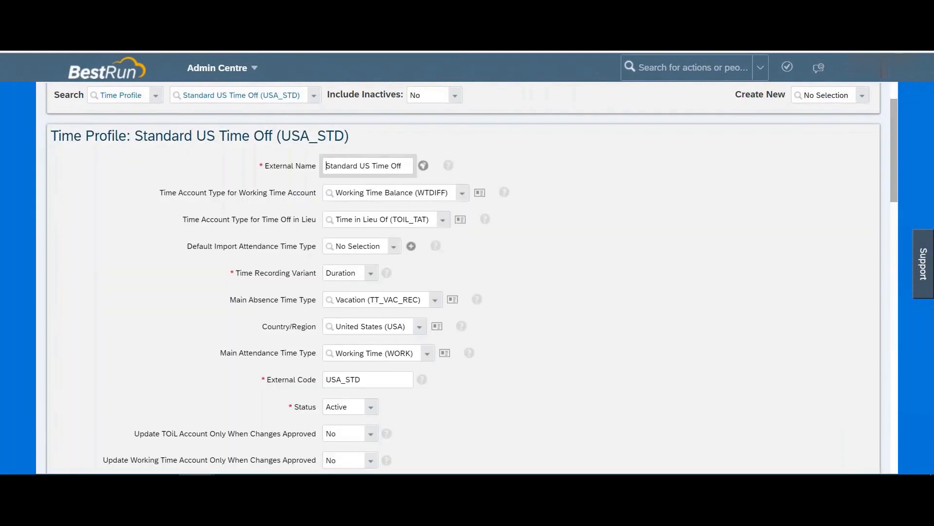
scroll(579, 325, "down", 6)
left_click(579, 321)
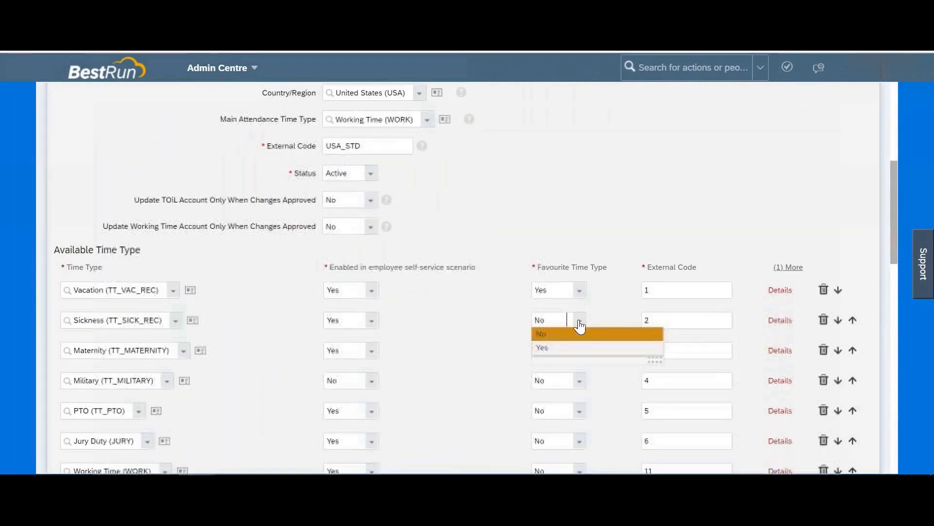
left_click(556, 348)
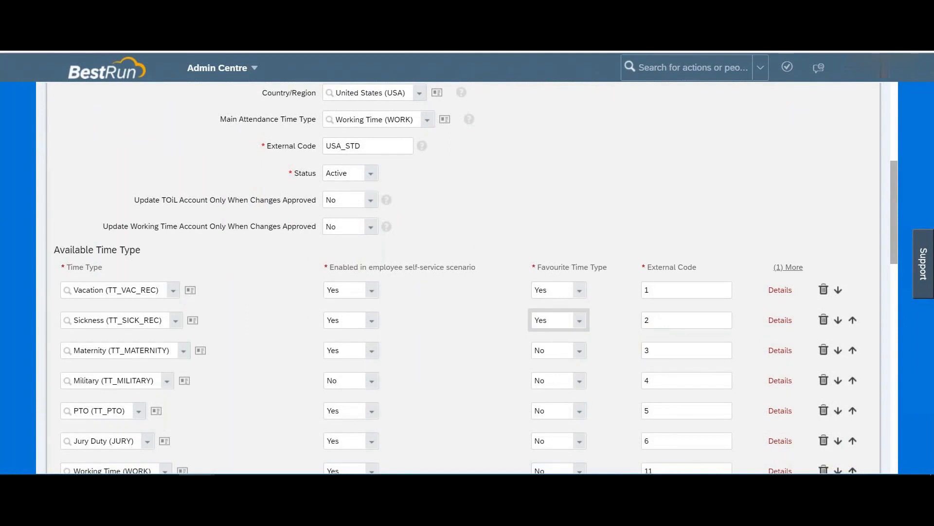
scroll(594, 342, "down", 1)
left_click(578, 295)
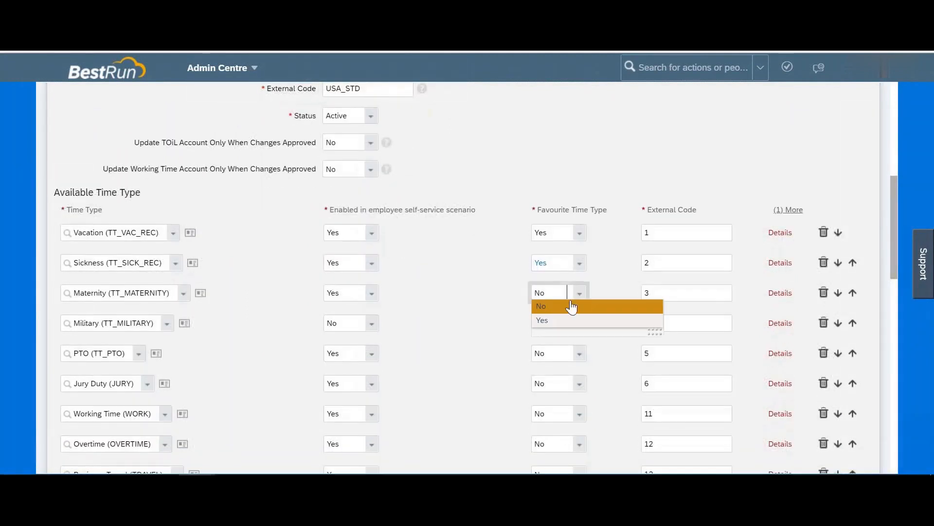
left_click(555, 321)
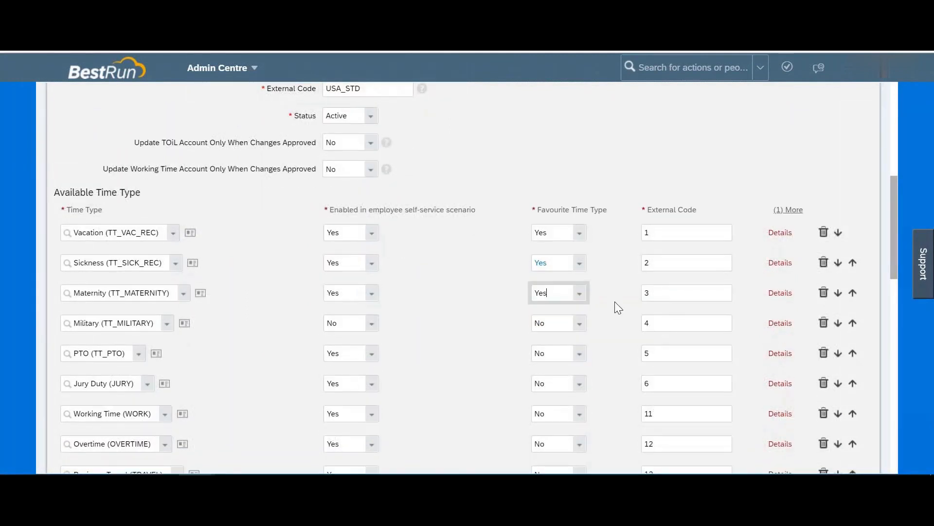
scroll(617, 309, "down", 10)
Step: Attempt to save and dismiss the error limiting favourites to three
left_click(848, 426)
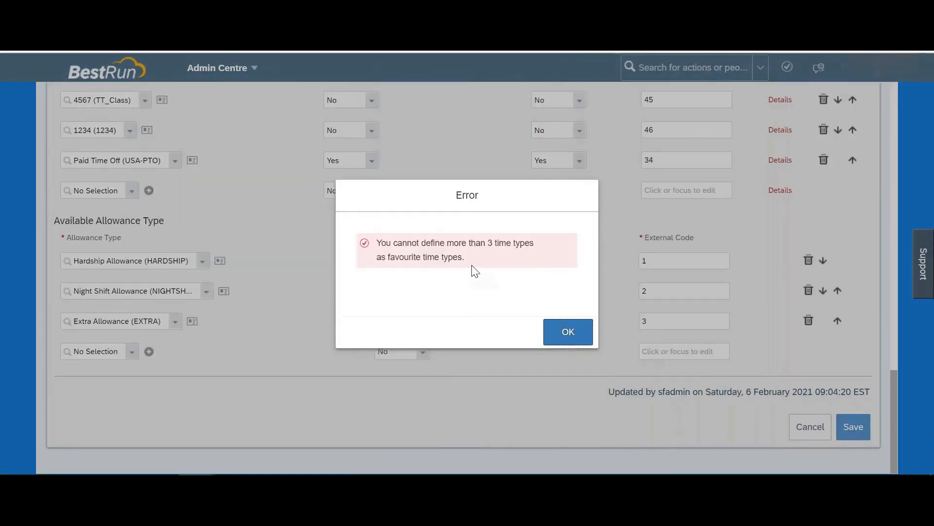
left_click_drag(481, 243, 378, 242)
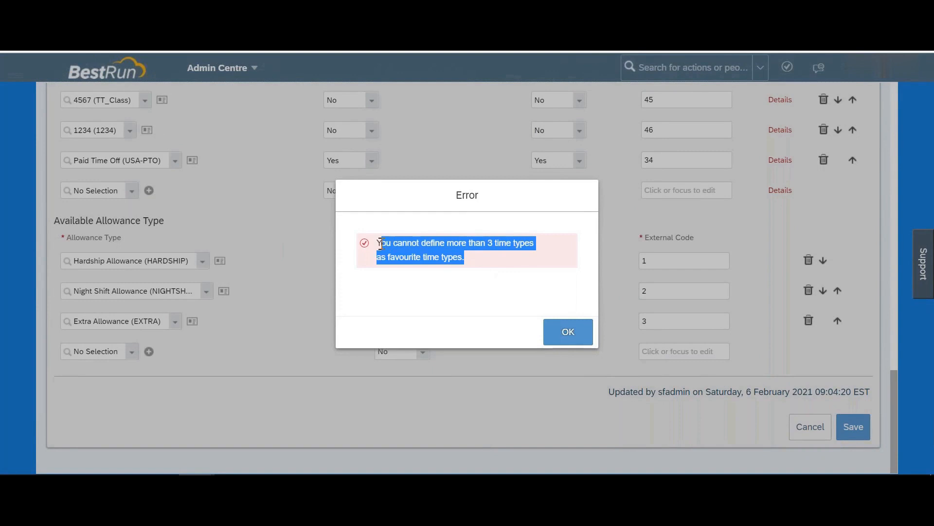
left_click(574, 334)
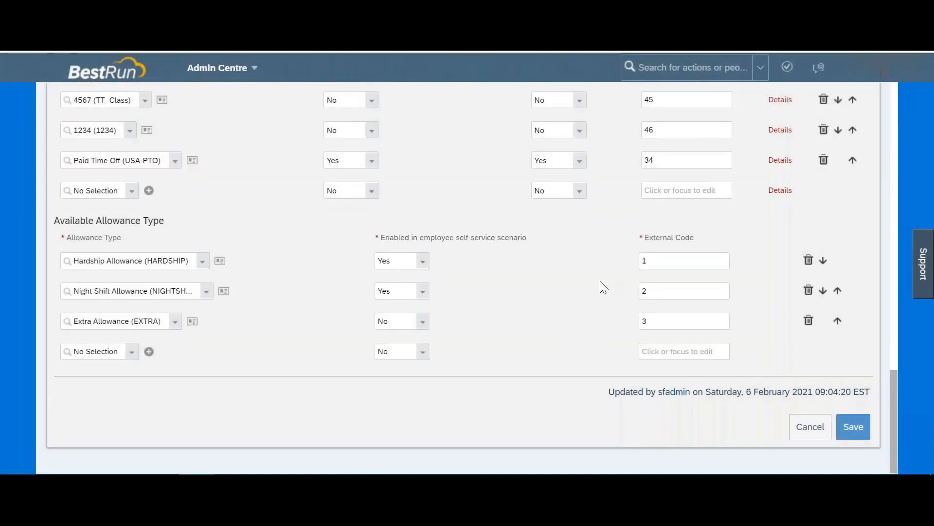
scroll(601, 283, "up", 12)
Step: Set Sickness and Maternity back to not favourite
left_click(579, 237)
left_click(555, 252)
left_click(580, 268)
left_click(555, 282)
scroll(555, 282, "down", 10)
scroll(214, 243, "down", 4)
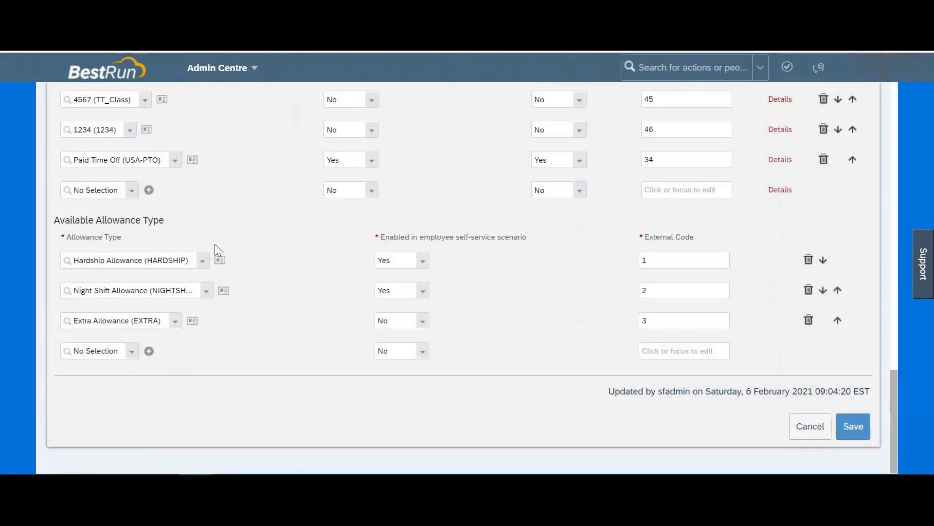
left_click_drag(68, 221, 170, 227)
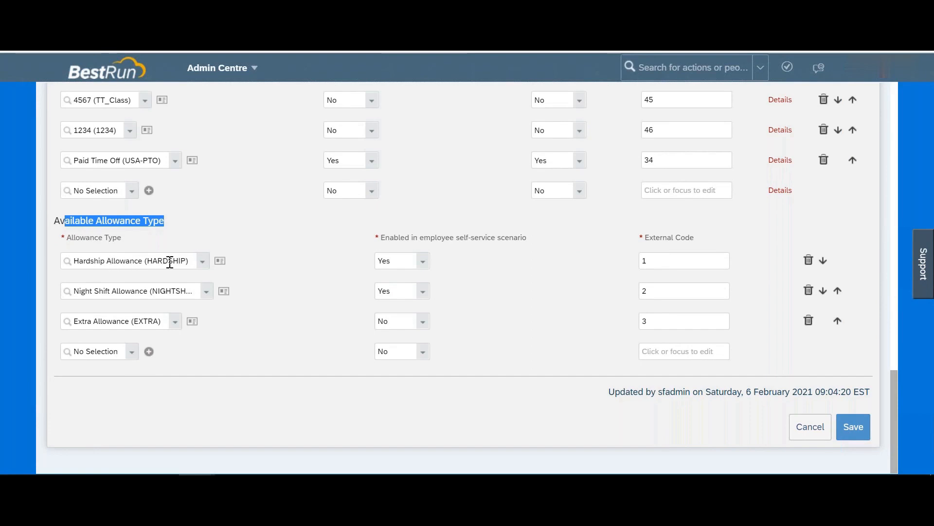
Step: View the Hardship Allowance details without changes, then save the Standard US Time Off profile
left_click(220, 261)
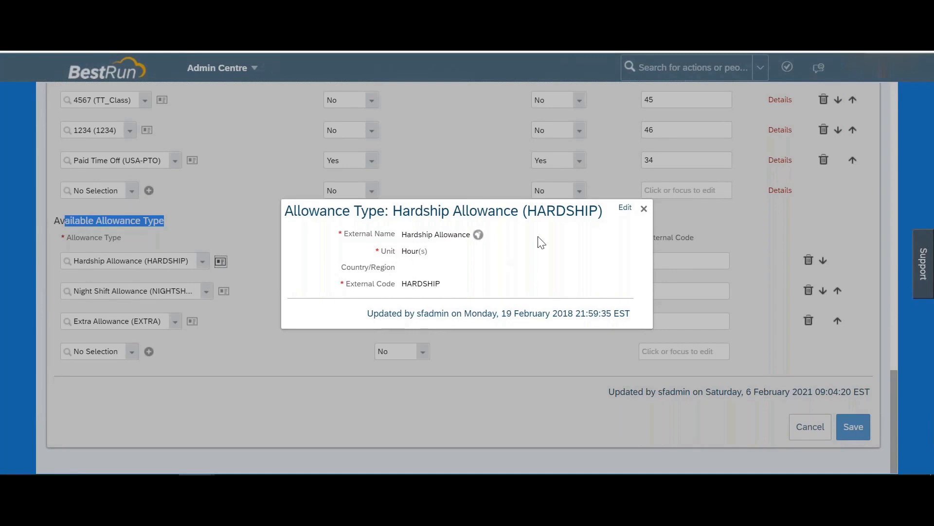
left_click(625, 207)
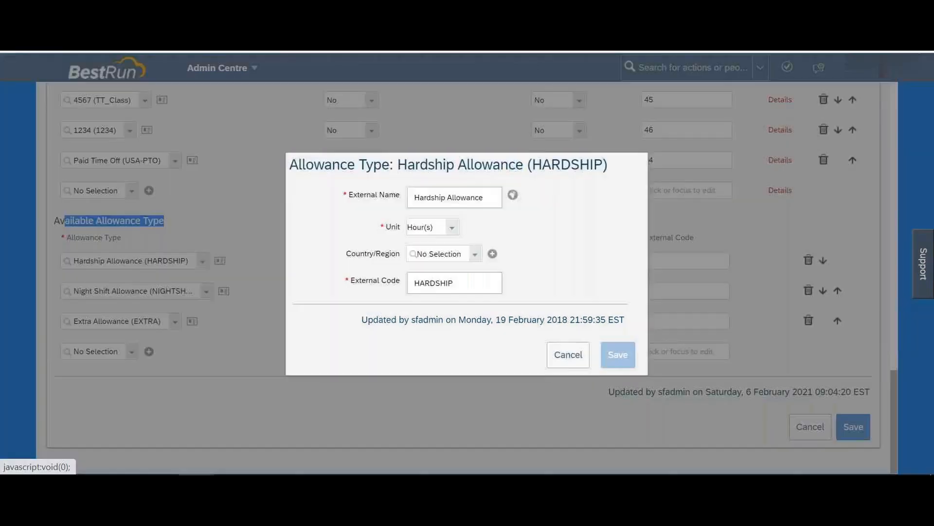
left_click(568, 361)
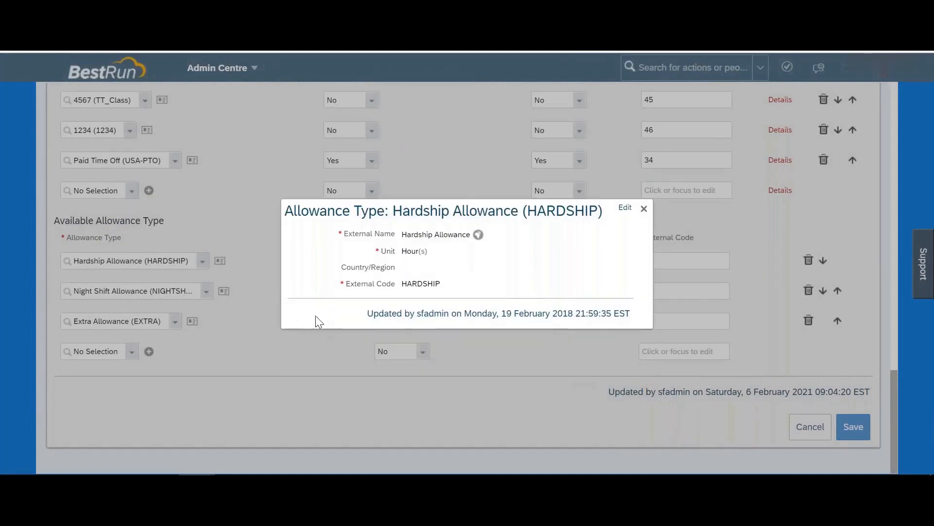
left_click(644, 209)
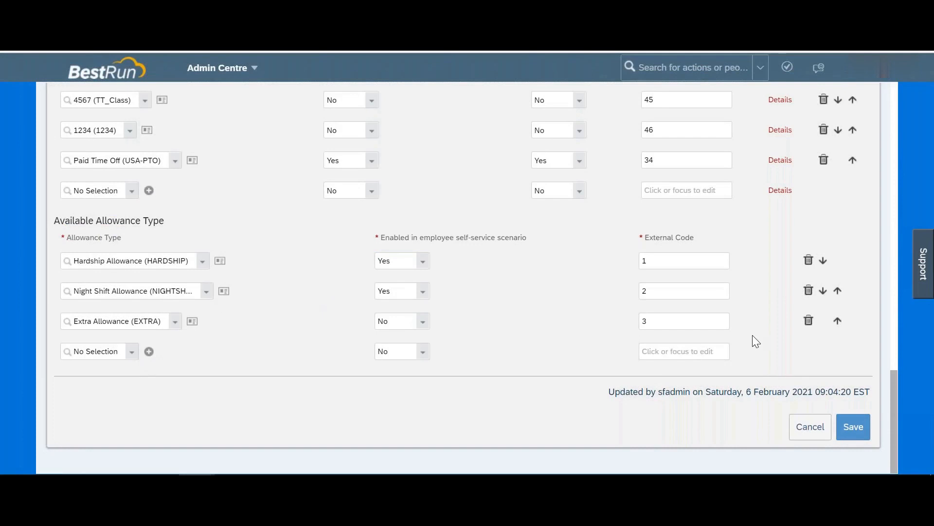
left_click(855, 427)
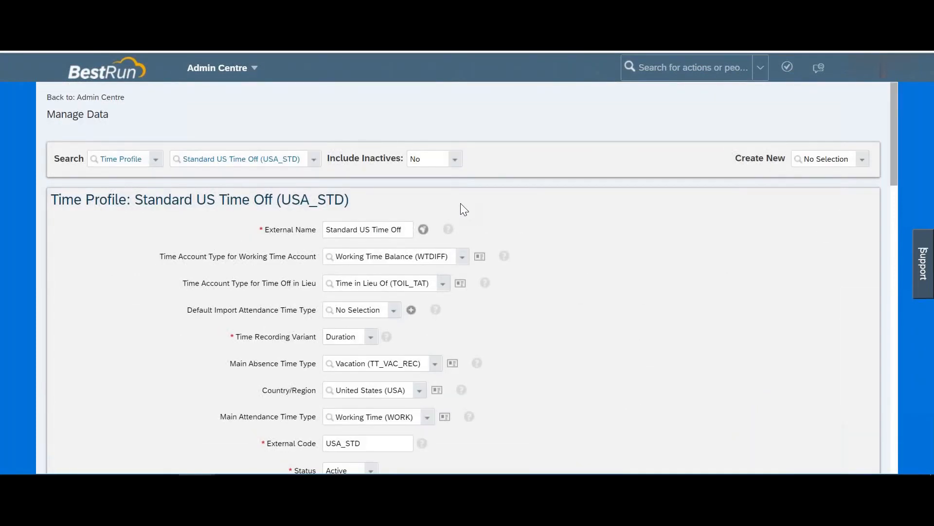
scroll(418, 258, "down", 1)
scroll(463, 278, "down", 9)
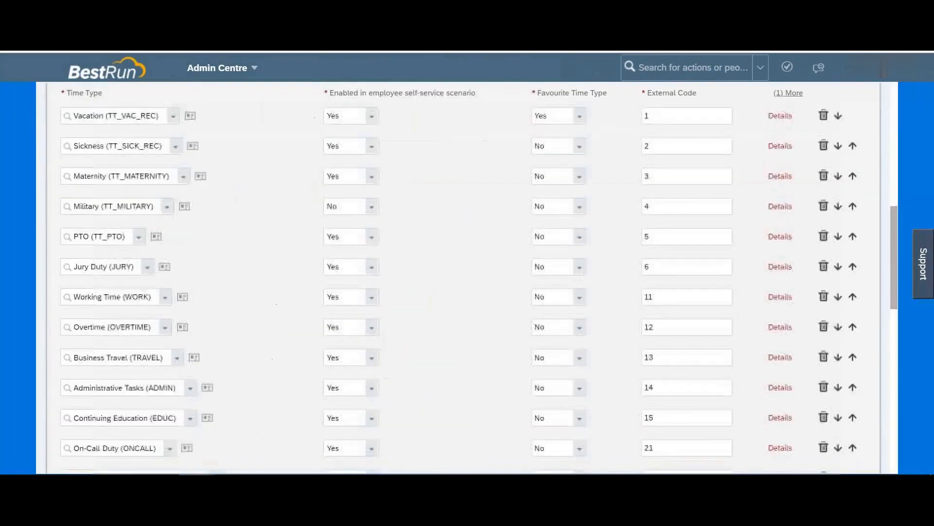
scroll(463, 277, "up", 9)
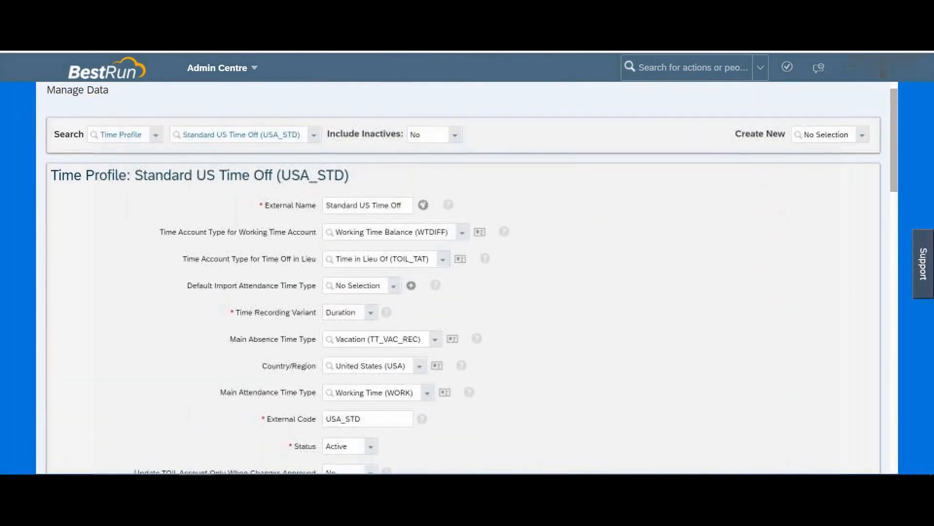
type("e A")
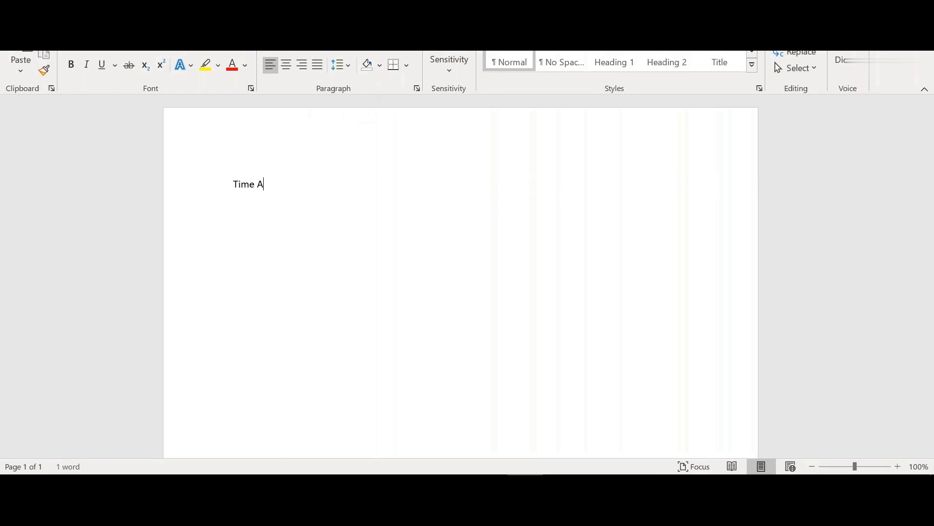
type("ccount type -")
type(" Time typ")
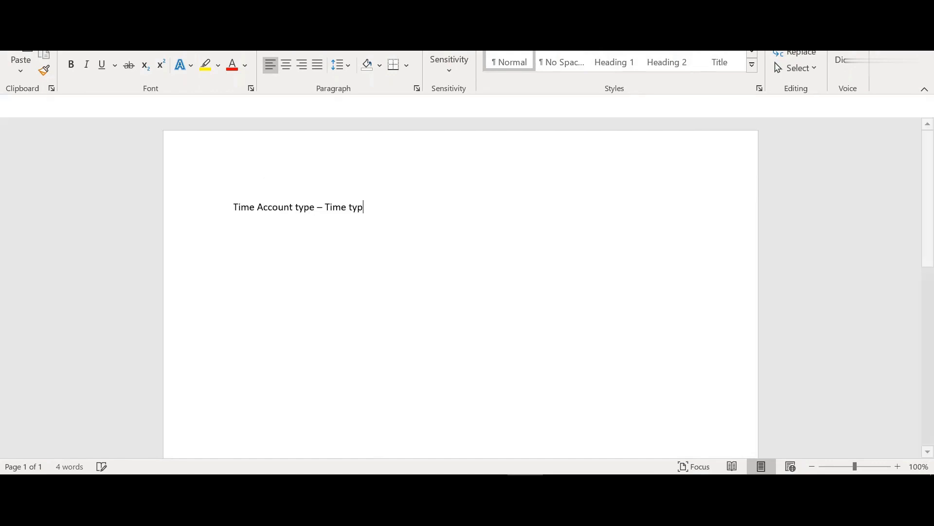
type("e")
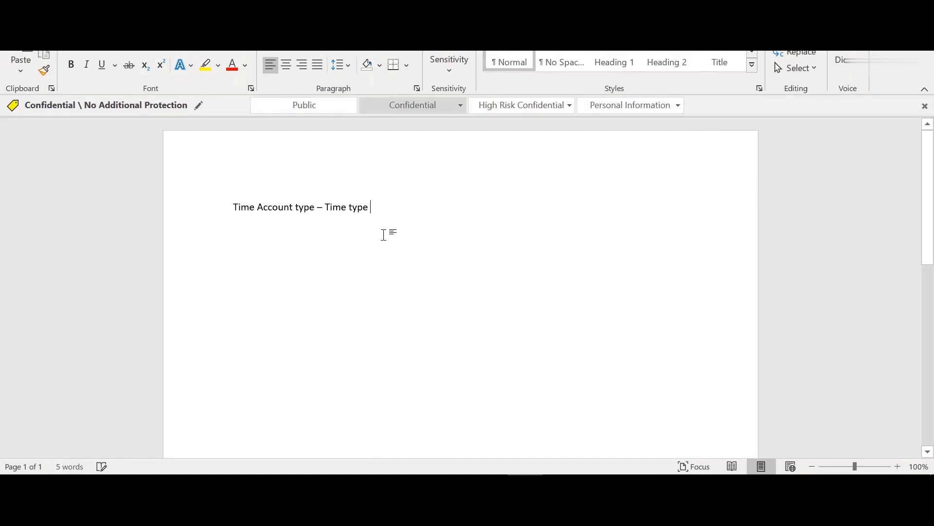
Step: Finish the Word note as 'Time Account type – Time type – Time profile - Employee', then return to SuccessFactors
left_click_drag(273, 205, 370, 206)
left_click(381, 210)
type("- Time prof")
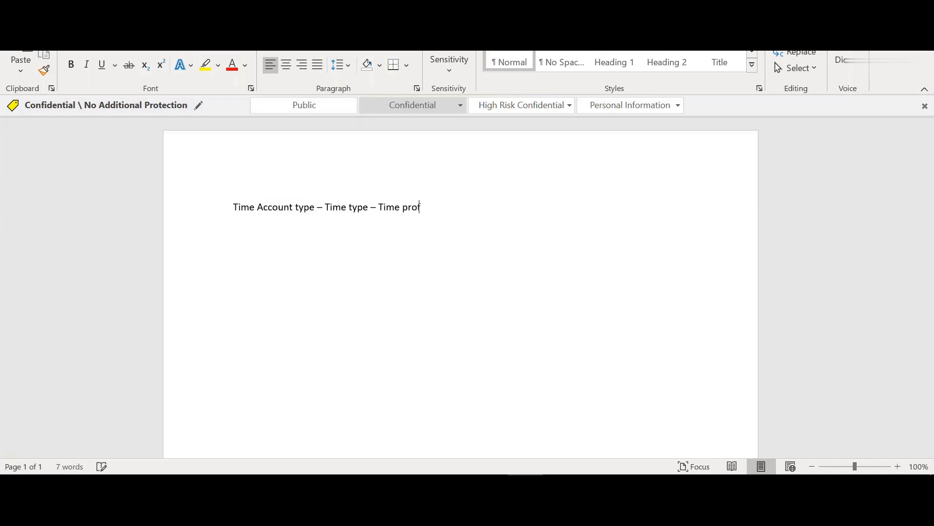
type("ile - Employee")
key("alt+Tab")
key("Tab")
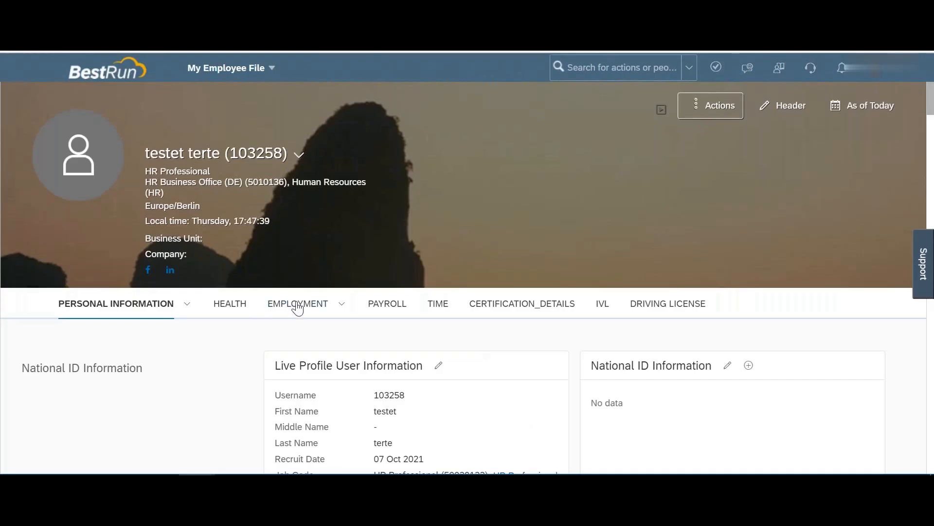
Step: Start editing the employee's Job Information with an effective date of 07 Oct 2021
left_click(297, 307)
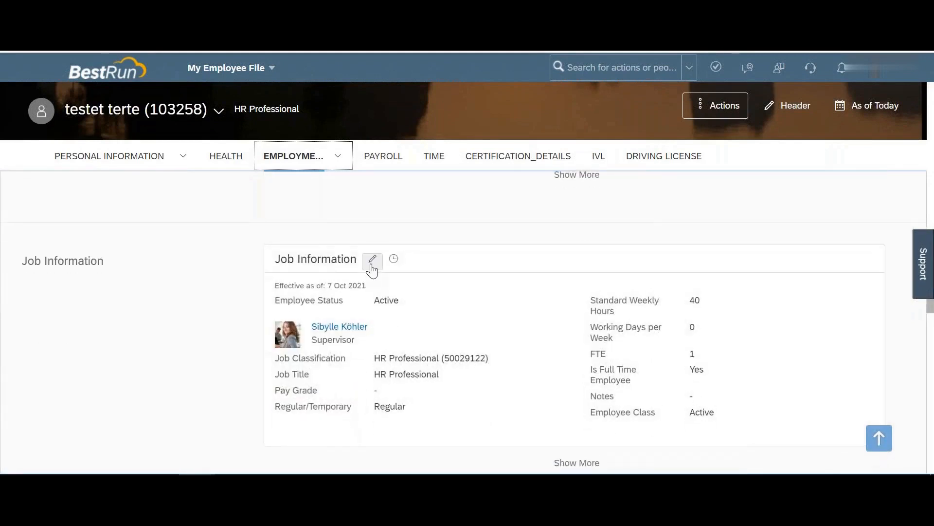
left_click(371, 266)
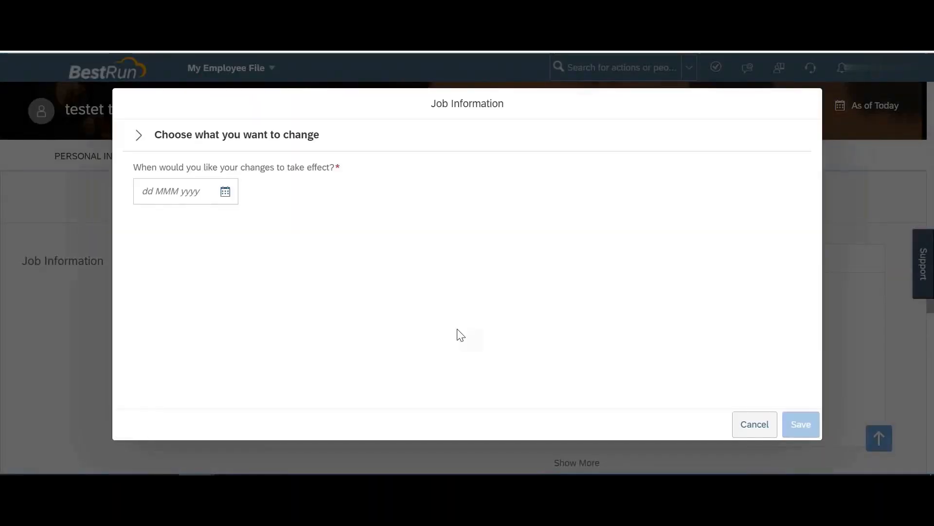
left_click(228, 194)
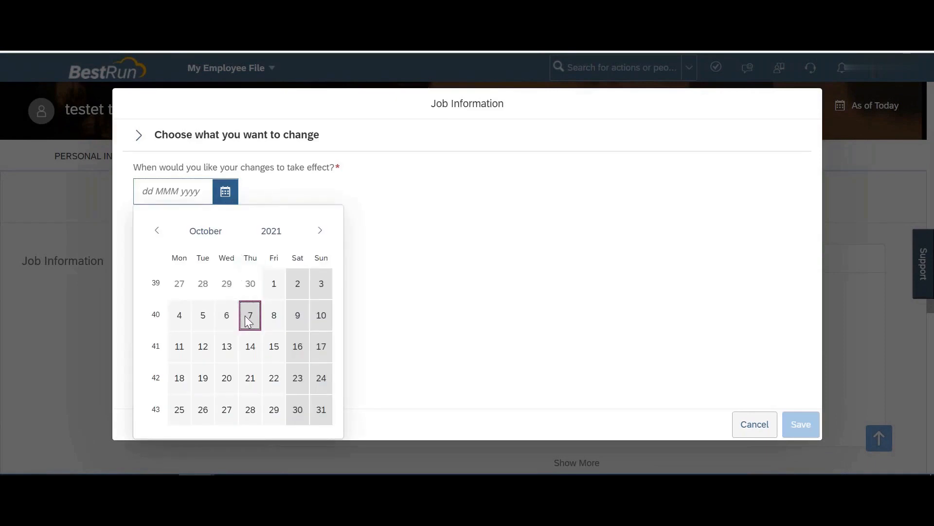
left_click(249, 318)
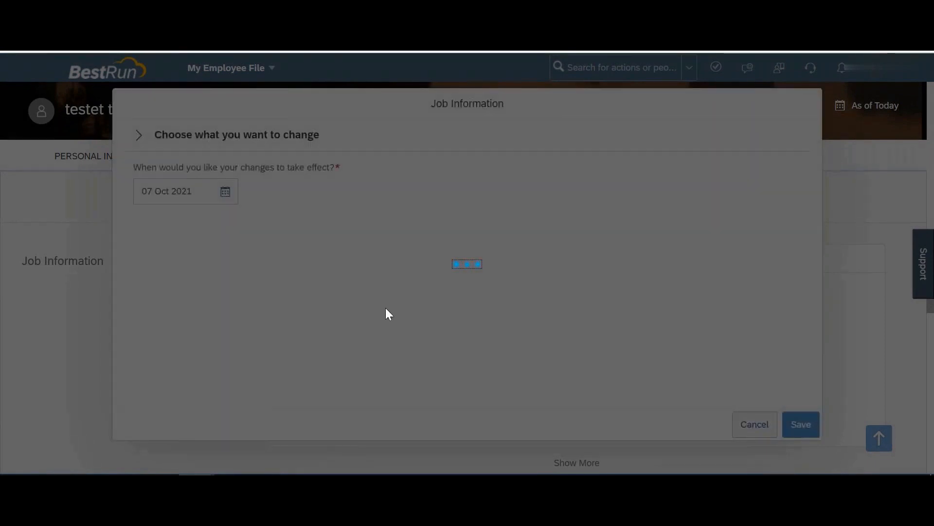
Step: Review the Time Profile options under Time Information, leaving Standard Germany (DEU-STD) selected
scroll(463, 263, "down", 15)
scroll(130, 202, "down", 8)
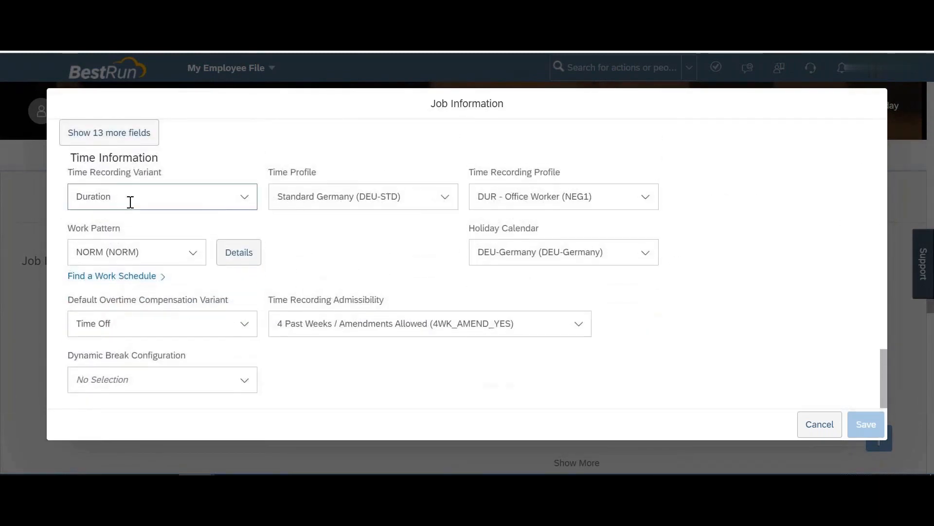
left_click(445, 197)
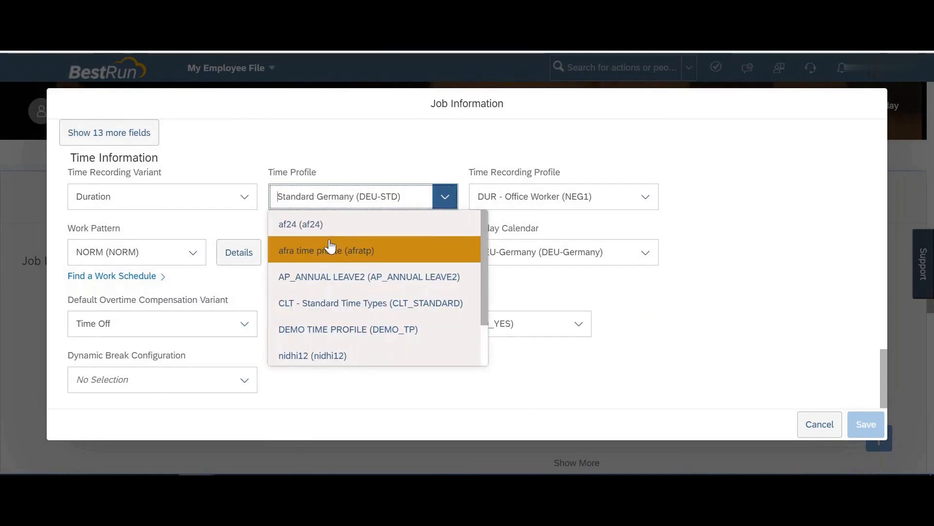
left_click(728, 237)
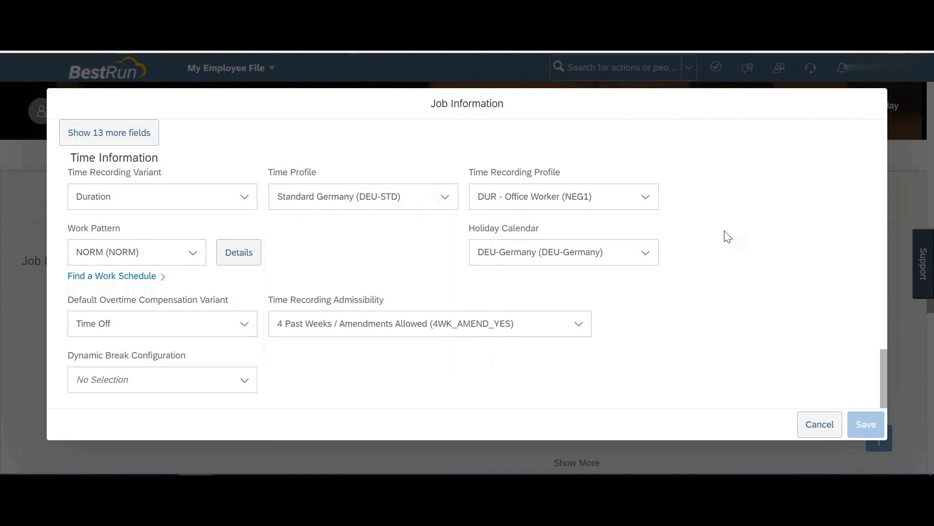
key("alt+Tab")
key("alt+Tab")
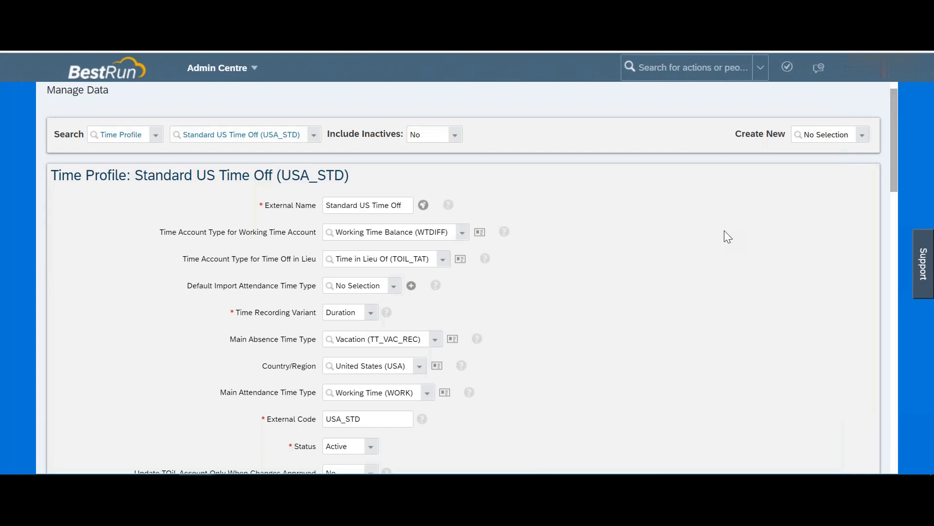
Step: Scroll back to the top of the Standard US Time Off (USA_STD) time profile in Manage Data
scroll(494, 135, "up", 1)
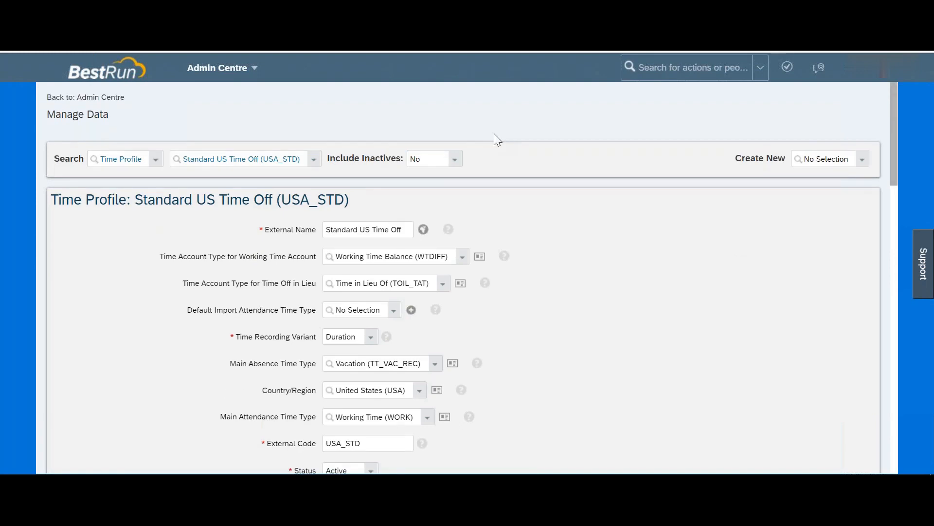